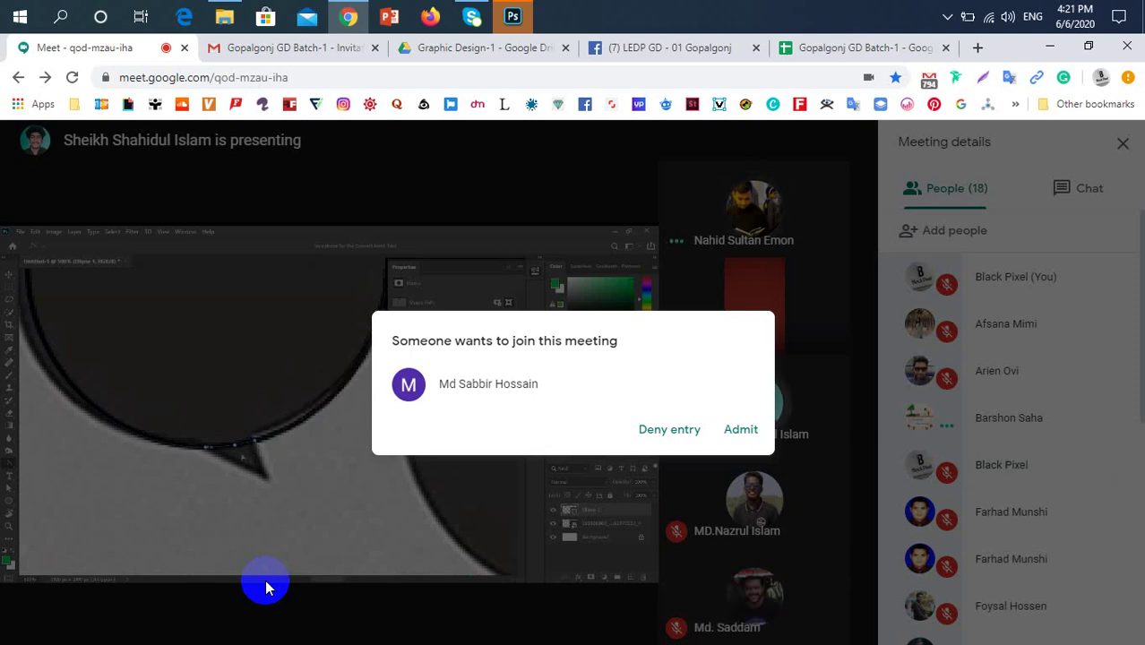
{"action": "left_click", "coordinate": [265, 587]}
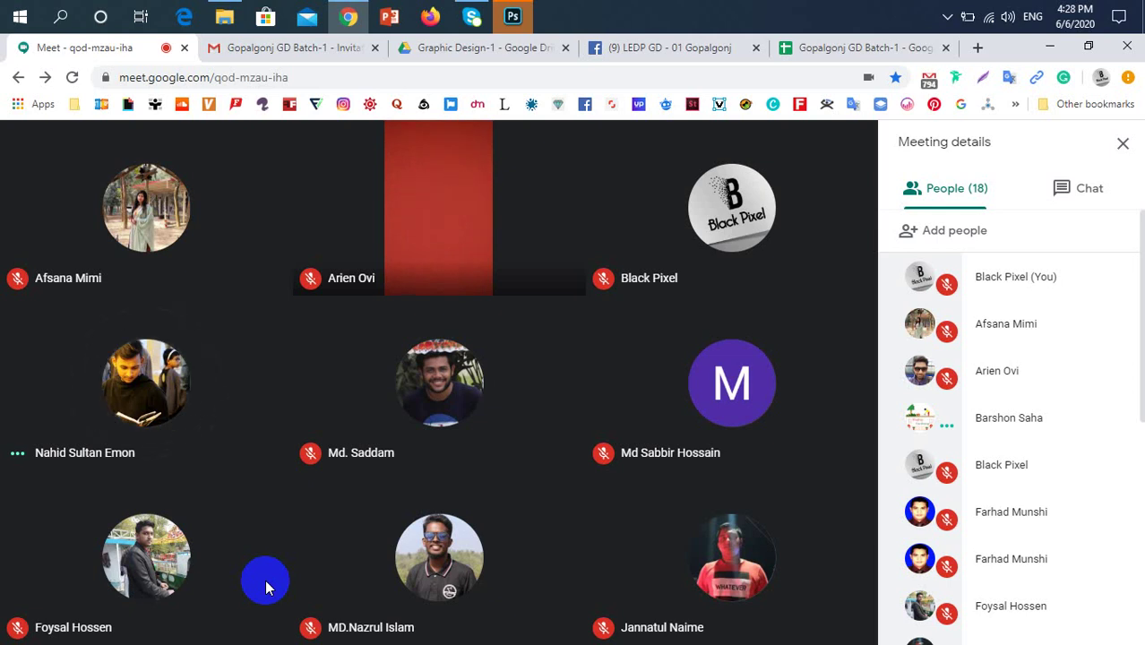
{"action": "left_click", "coordinate": [266, 584]}
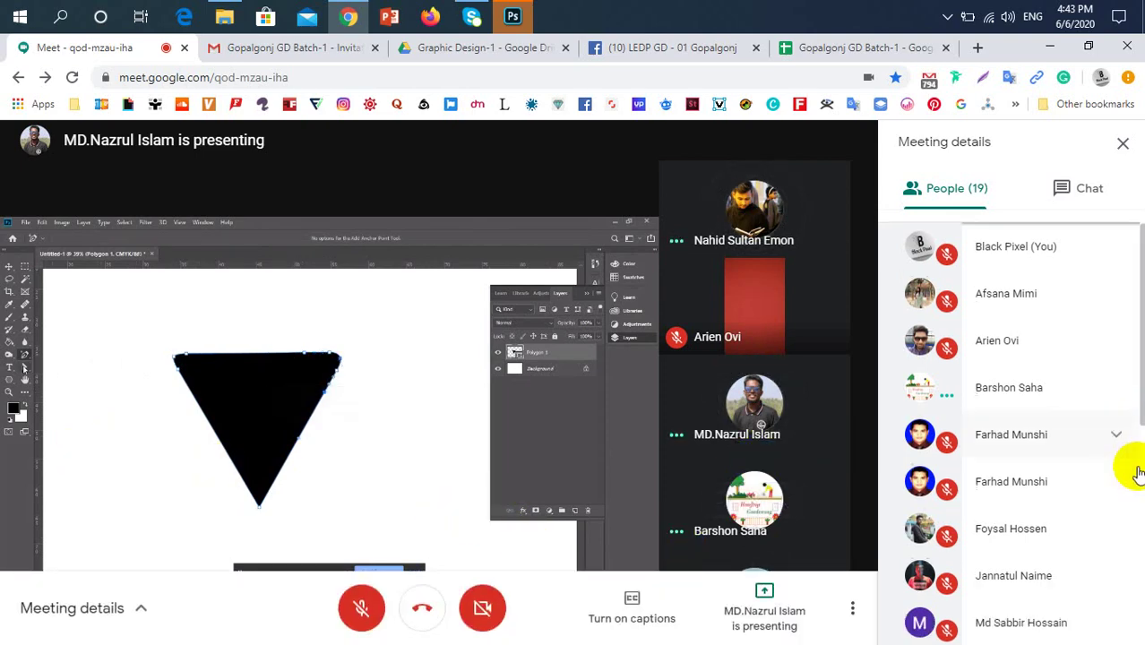
{"action": "scroll", "coordinate": [1133, 470], "scroll_direction": "down", "scroll_amount": 2}
{"action": "scroll", "coordinate": [1133, 479], "scroll_direction": "down", "scroll_amount": 5}
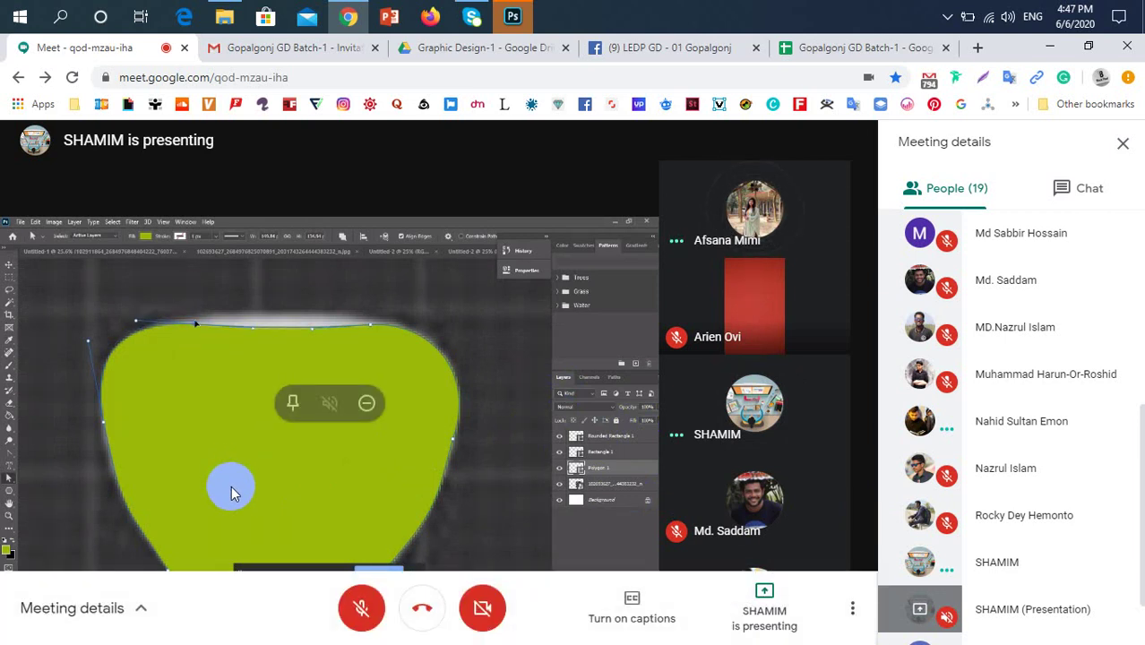
Step: Unmute the microphone in the meeting, mute it between comments, and switch it back on to speak
{"action": "left_click", "coordinate": [366, 611]}
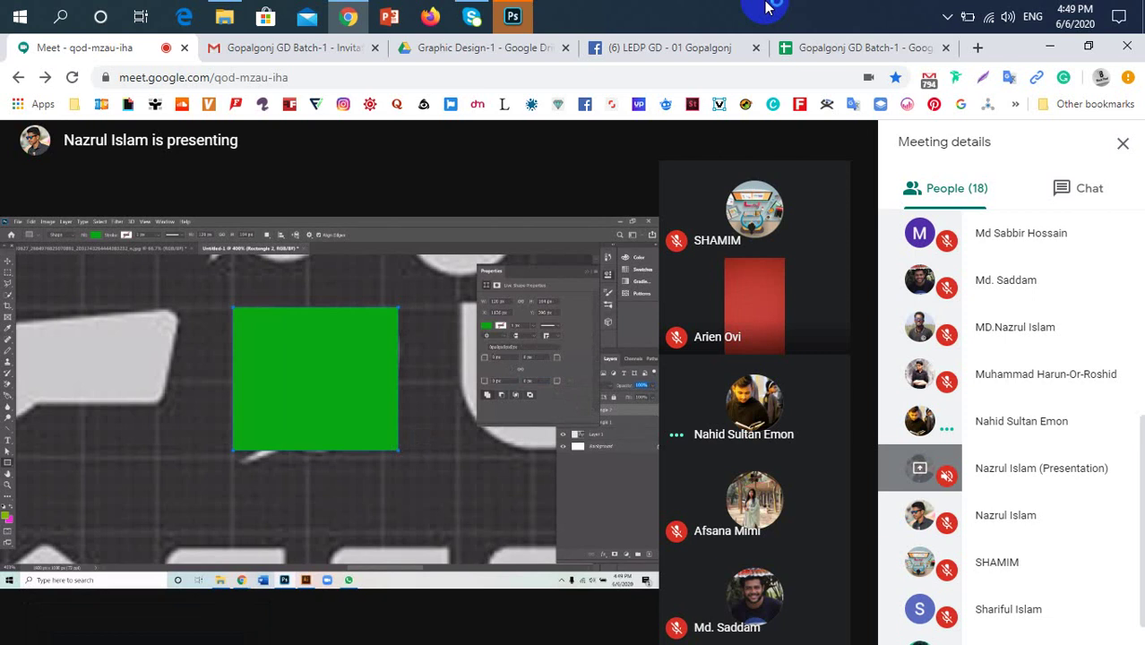
{"action": "mouse_move", "coordinate": [447, 401]}
{"action": "left_click", "coordinate": [364, 608]}
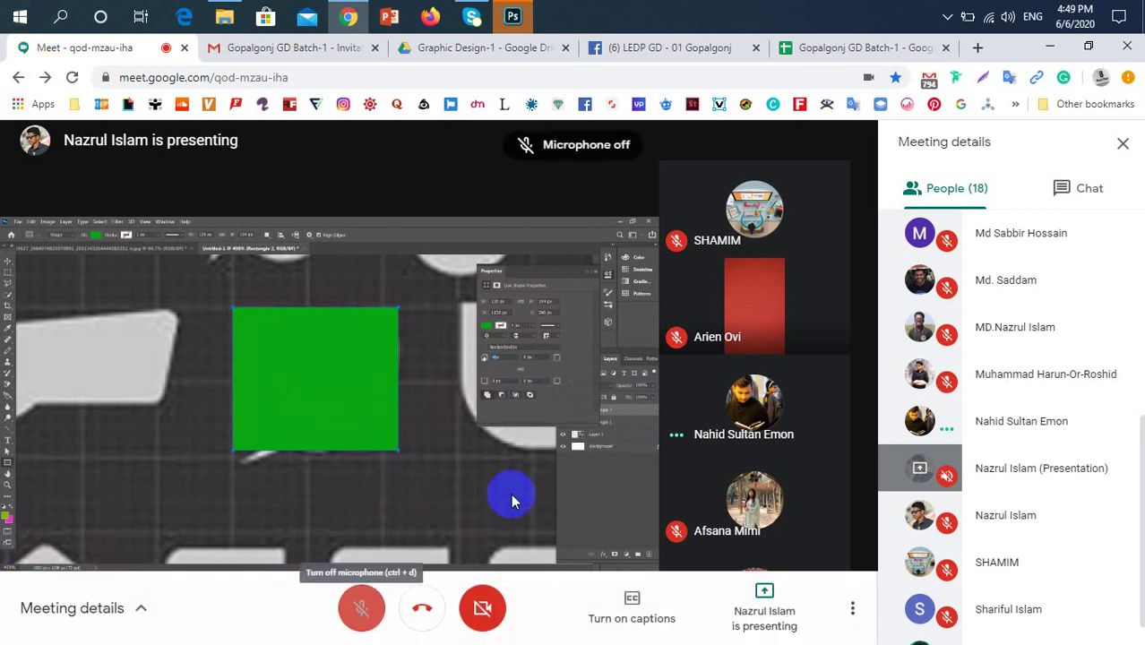
{"action": "mouse_move", "coordinate": [512, 502]}
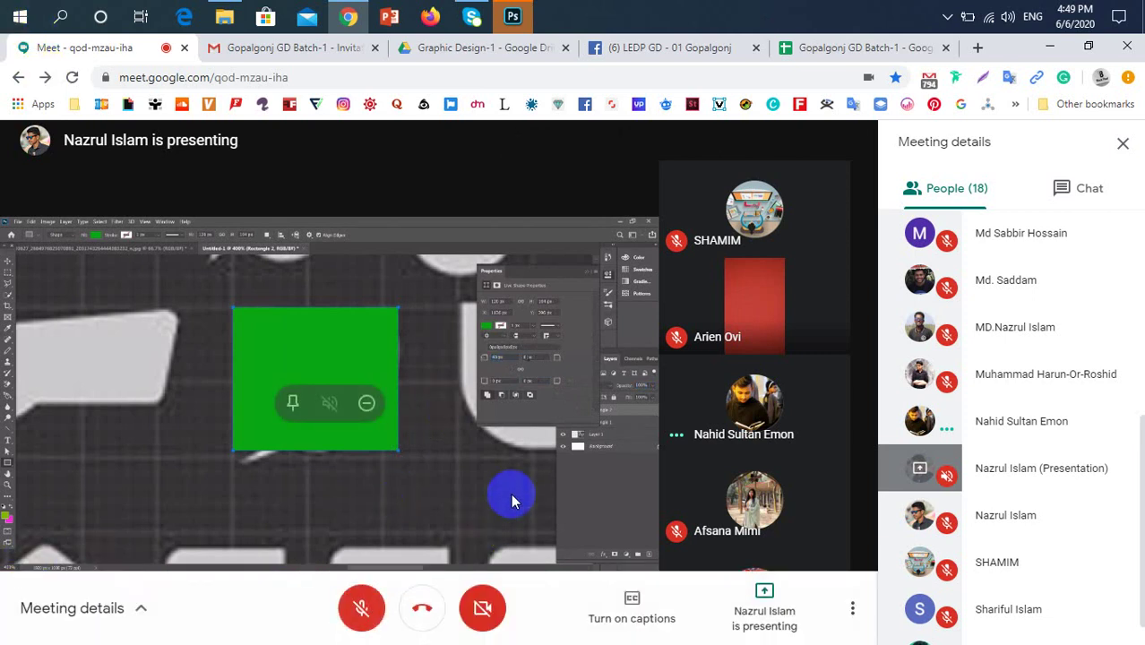
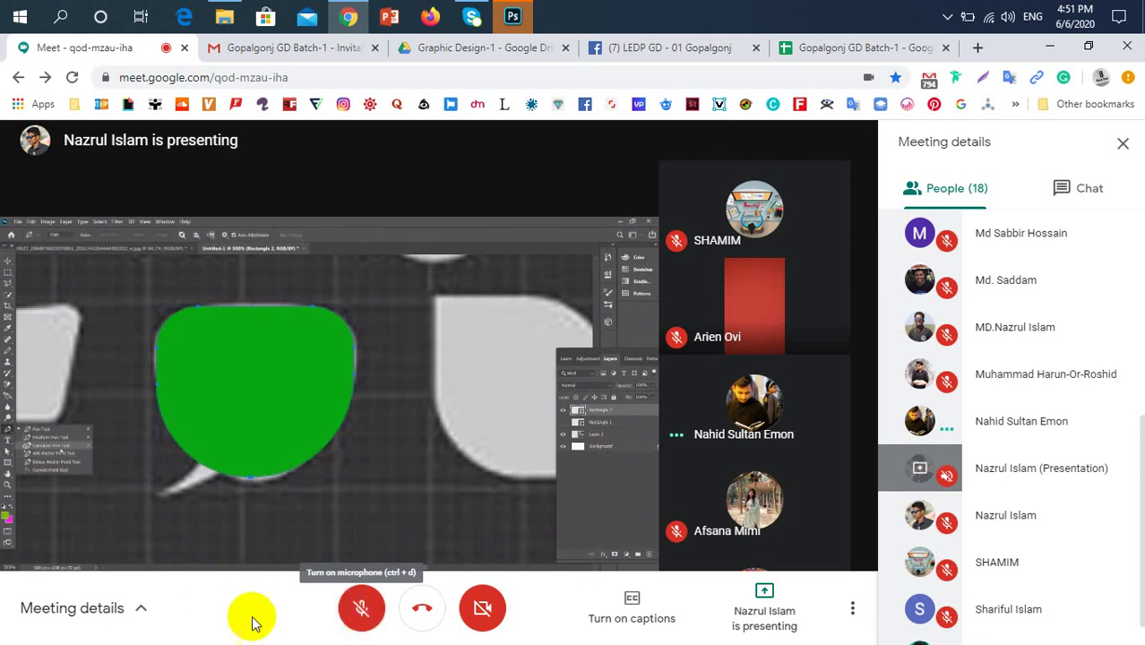
{"action": "left_click", "coordinate": [362, 611]}
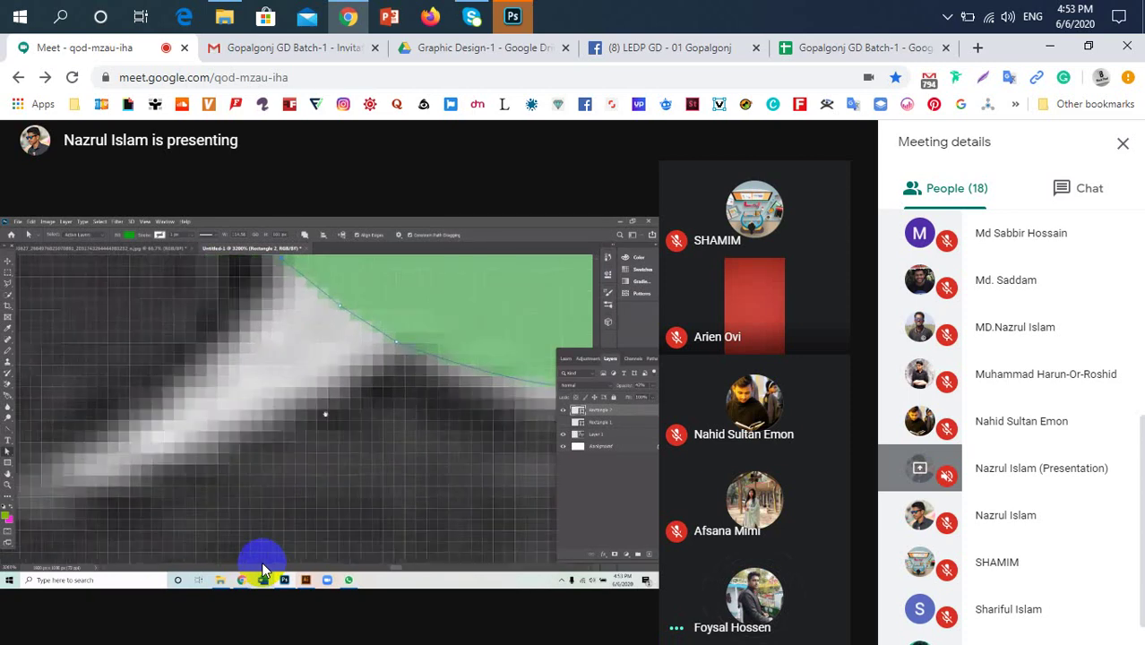
{"action": "scroll", "coordinate": [1048, 440], "scroll_direction": "up", "scroll_amount": 5}
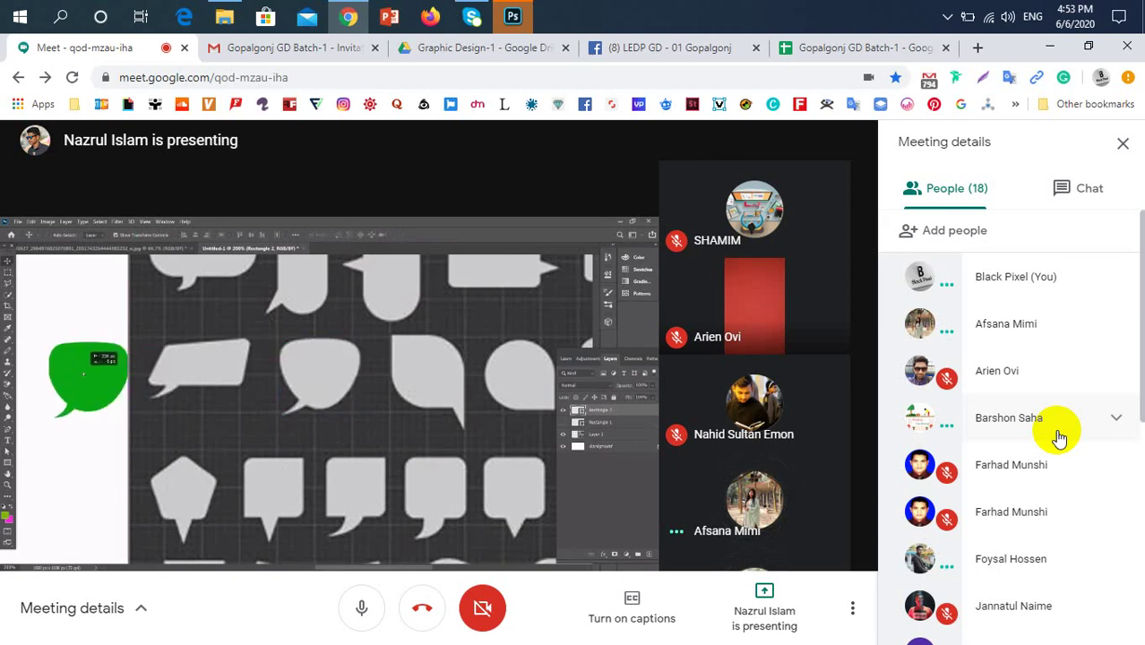
Step: Switch to Photoshop and set the Polygon tool to smooth corners with a 30 px radius
{"action": "left_click", "coordinate": [513, 15]}
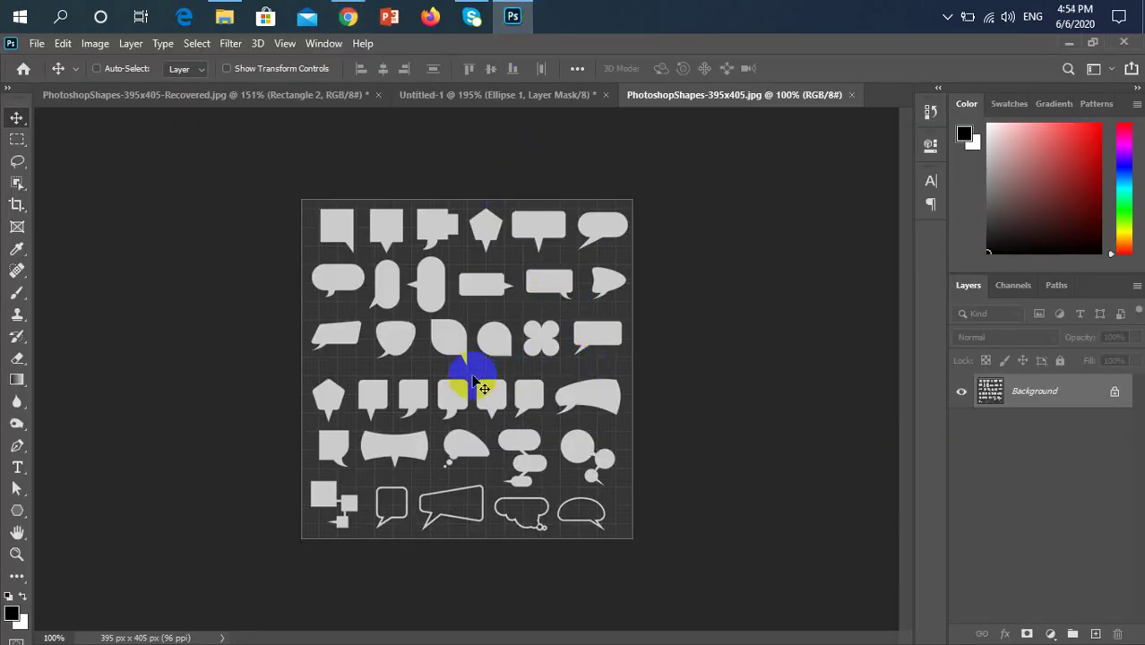
{"action": "scroll", "coordinate": [408, 325], "scroll_direction": "up", "scroll_amount": 5}
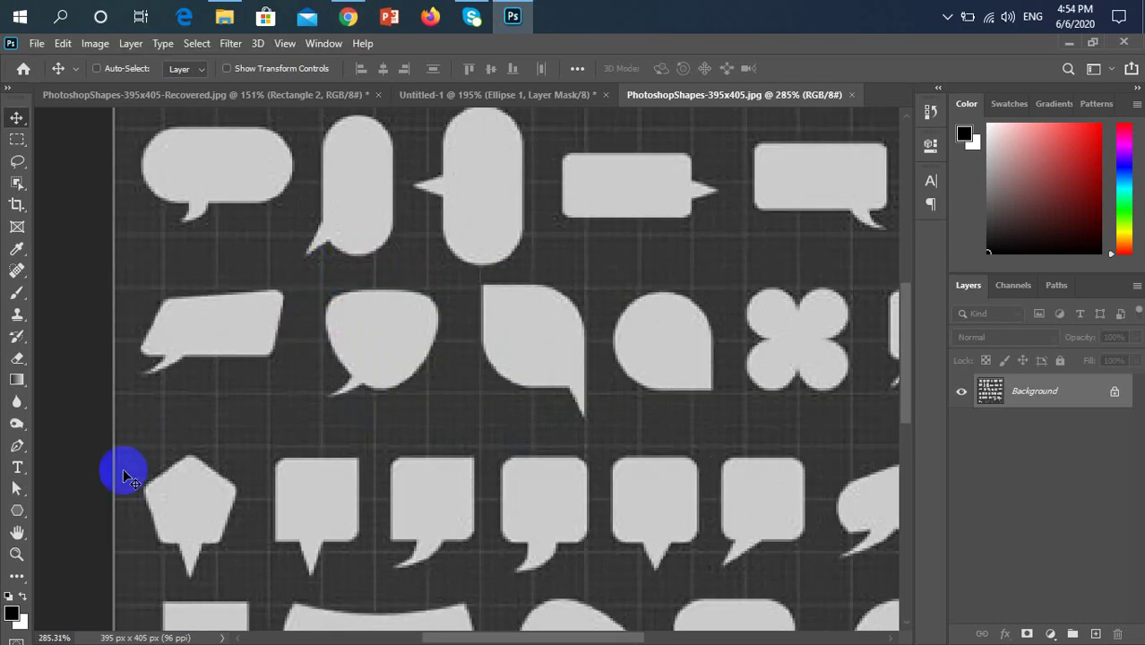
{"action": "left_click", "coordinate": [14, 512]}
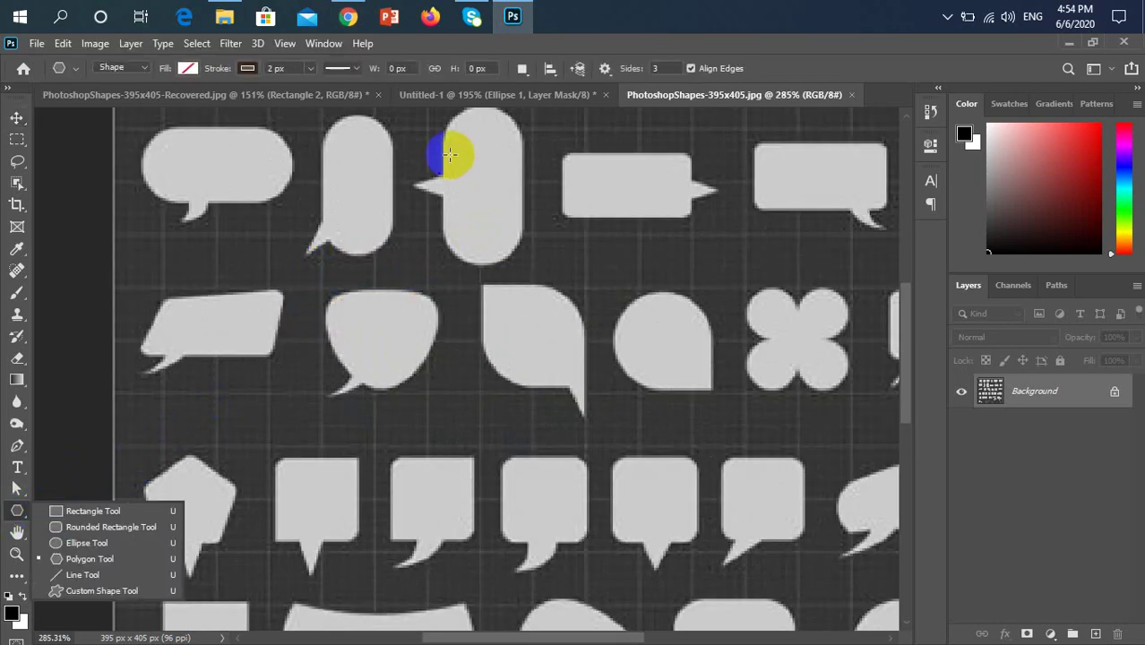
{"action": "left_click", "coordinate": [605, 70]}
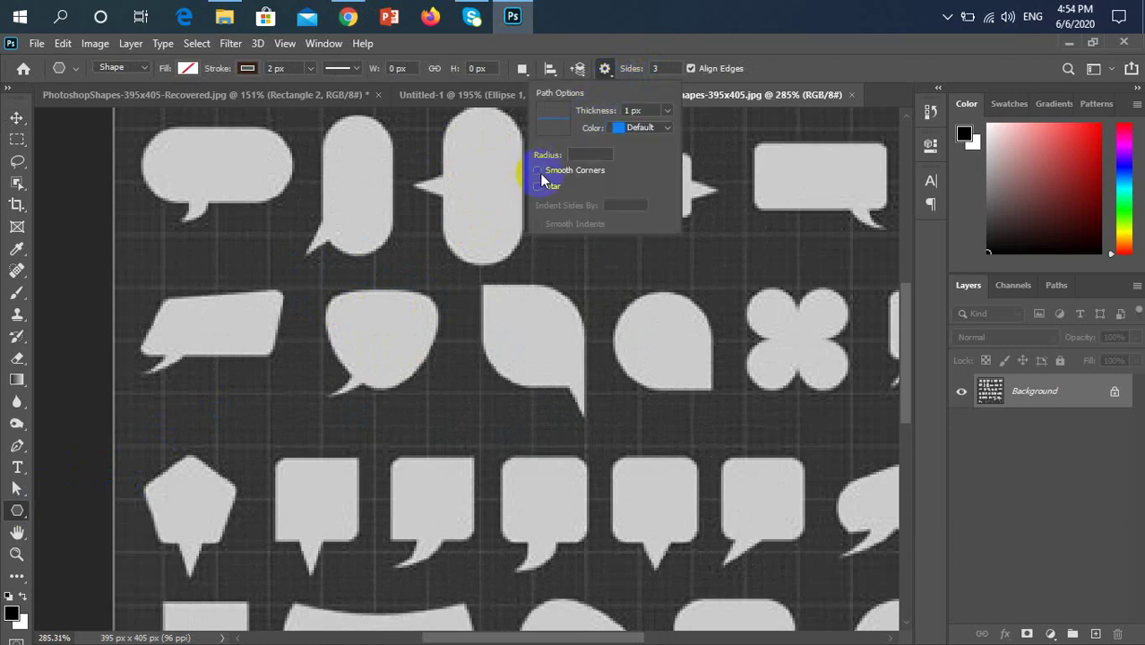
{"action": "left_click", "coordinate": [538, 171]}
{"action": "left_click", "coordinate": [592, 156]}
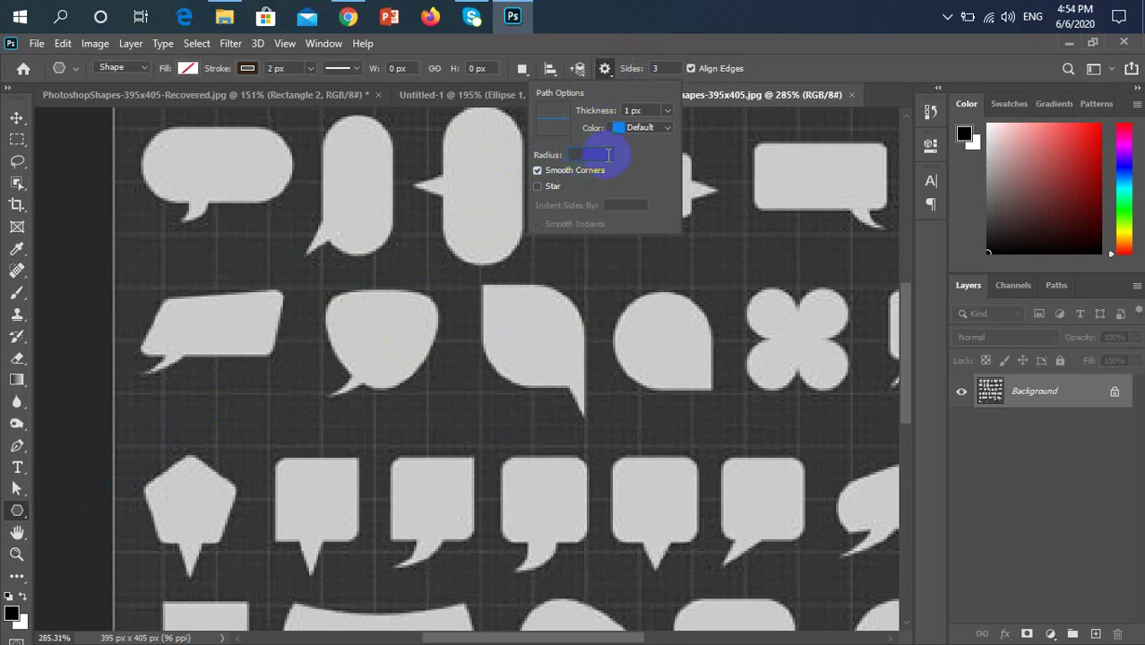
{"action": "type", "text": "30"}
Step: Try a smooth-cornered triangle about 35 by 34 px over the rounded triangular speech bubble, and undo it
{"action": "left_click", "coordinate": [343, 309]}
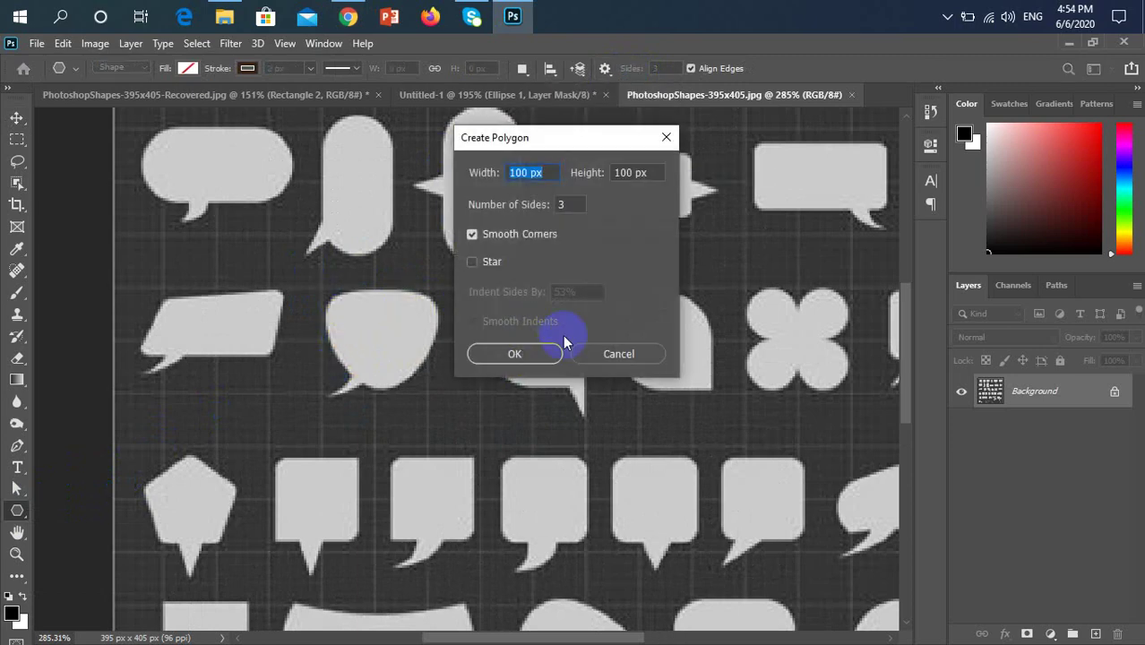
{"action": "left_click", "coordinate": [542, 353]}
{"action": "mouse_move", "coordinate": [347, 307]}
{"action": "left_mouse_down"}
{"action": "mouse_move", "coordinate": [404, 342]}
{"action": "mouse_move", "coordinate": [392, 377]}
{"action": "mouse_move", "coordinate": [347, 388]}
{"action": "left_mouse_up"}
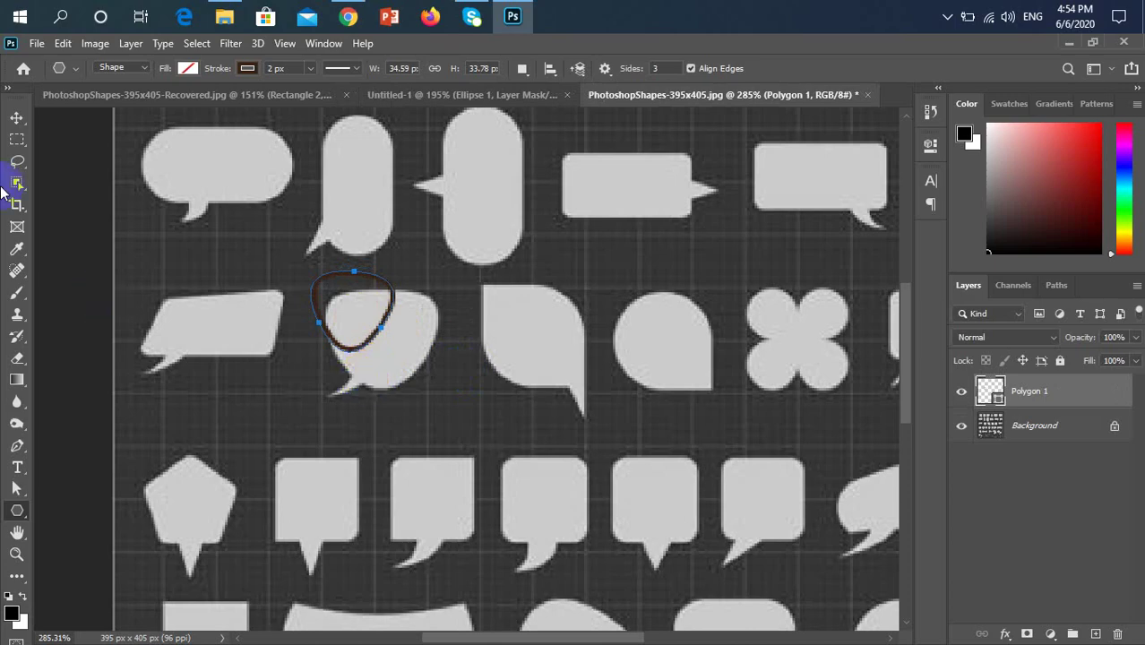
{"action": "left_click", "coordinate": [17, 118]}
{"action": "left_click", "coordinate": [348, 15]}
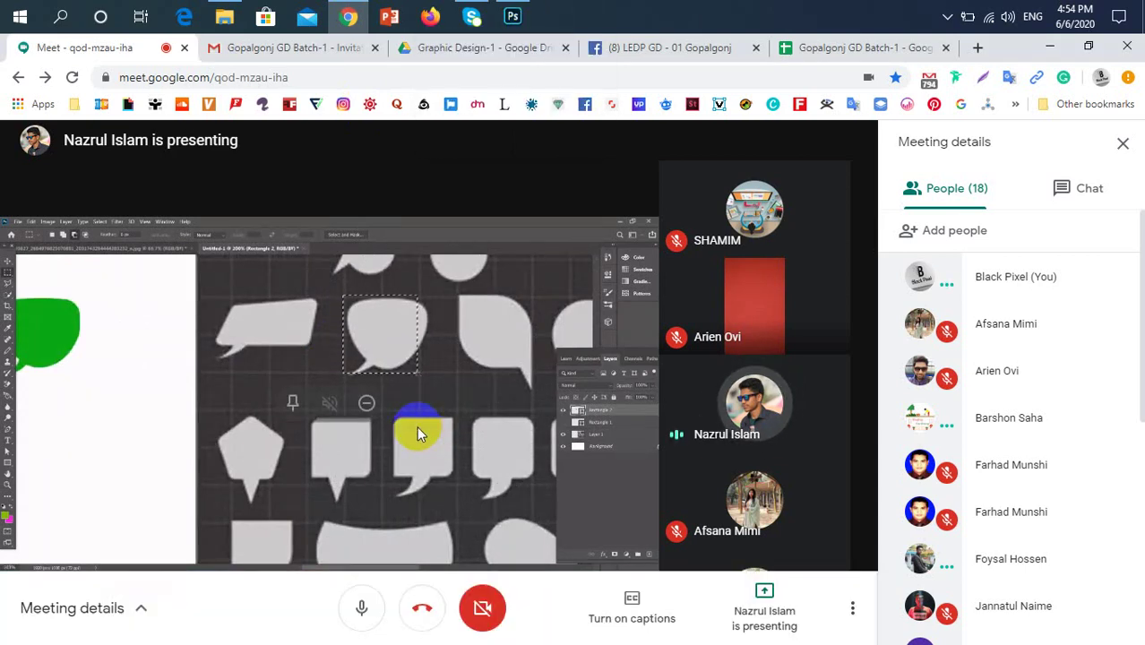
{"action": "left_click", "coordinate": [515, 27]}
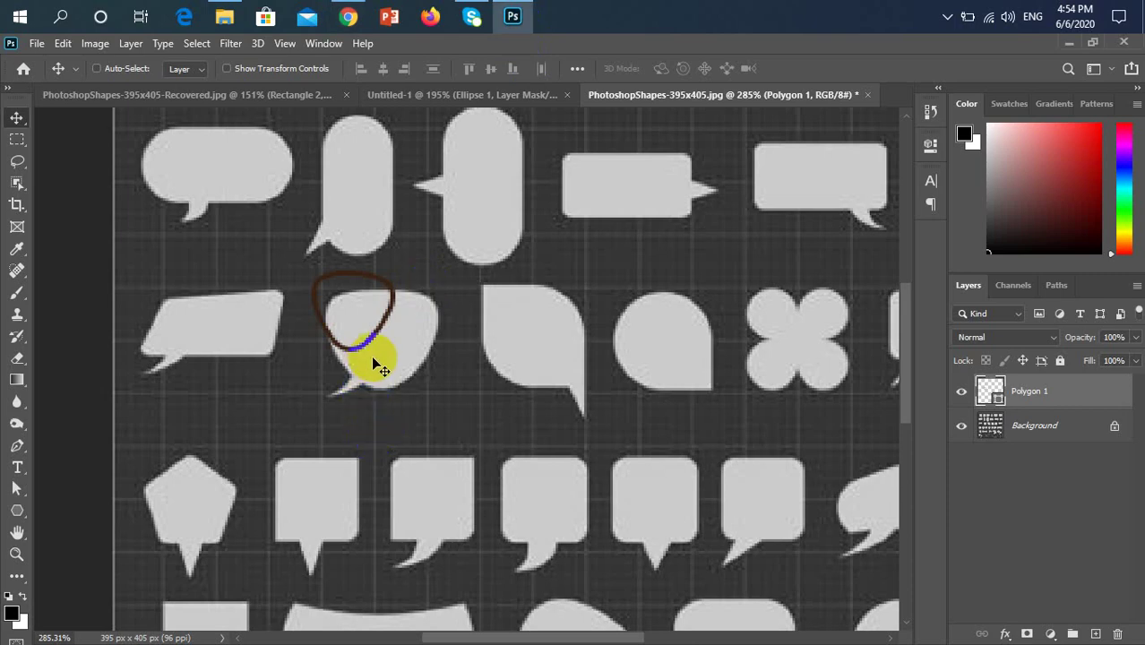
{"action": "key", "text": "ctrl+z"}
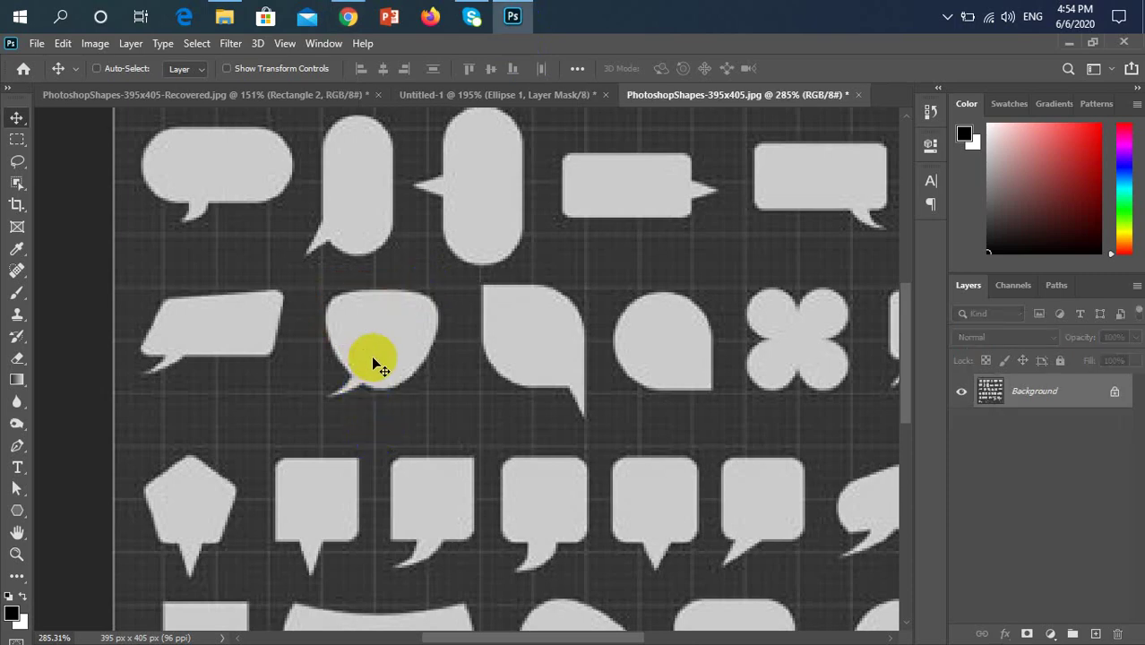
Step: Return to the Google Meet call in Chrome and close the meeting details
{"action": "left_click", "coordinate": [347, 16]}
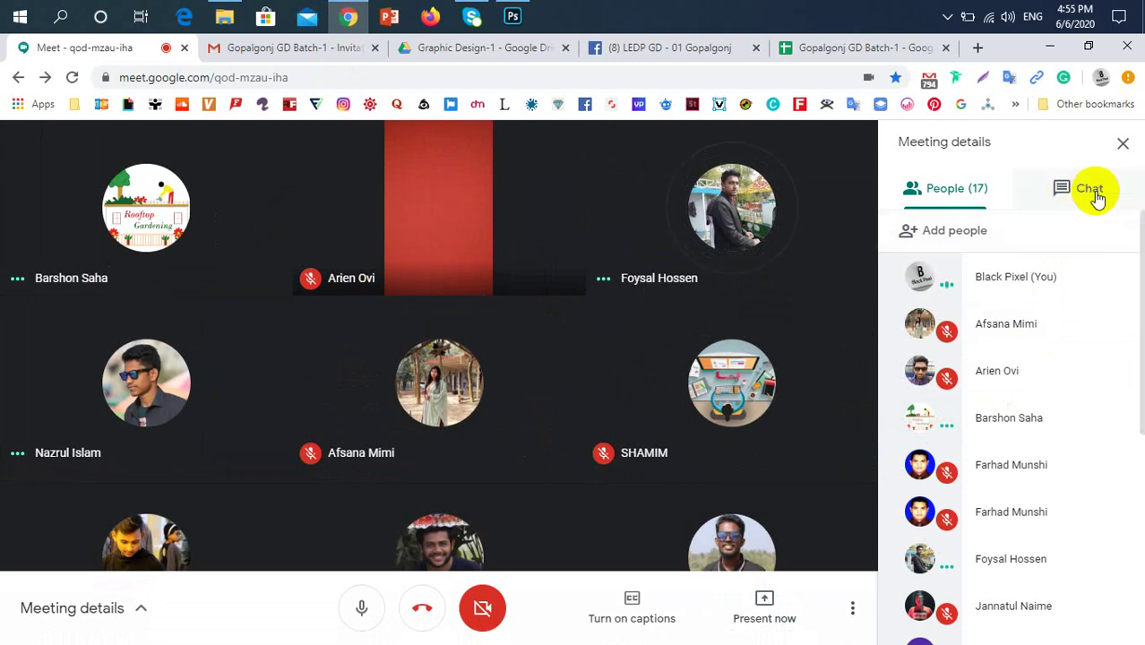
{"action": "left_click", "coordinate": [1122, 143]}
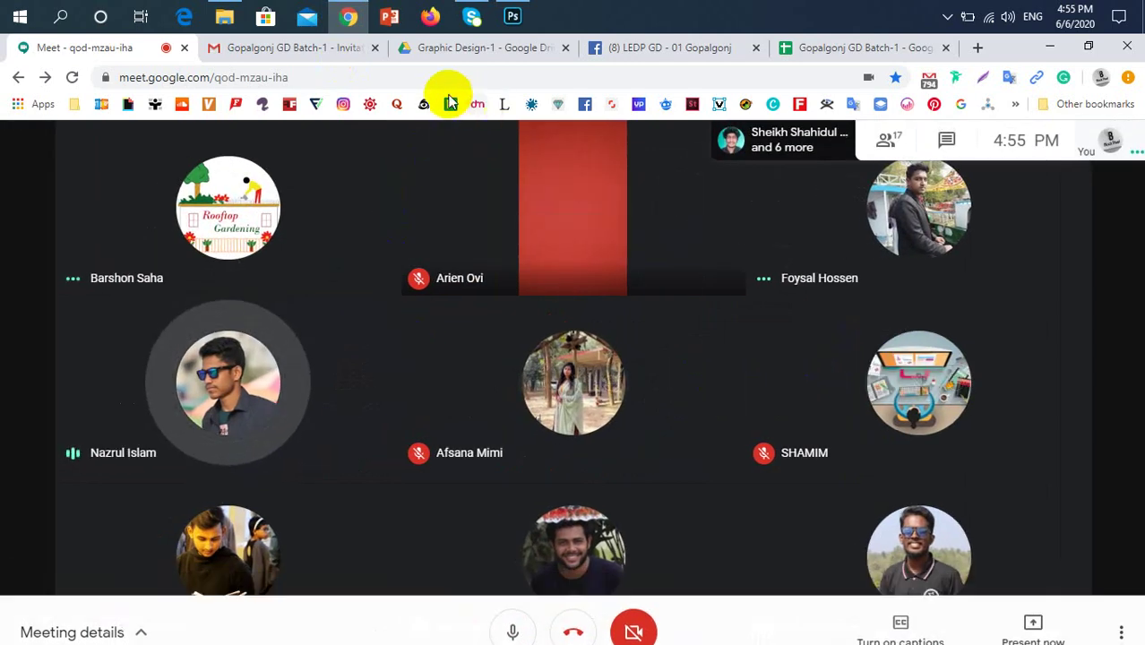
{"action": "left_click", "coordinate": [518, 17]}
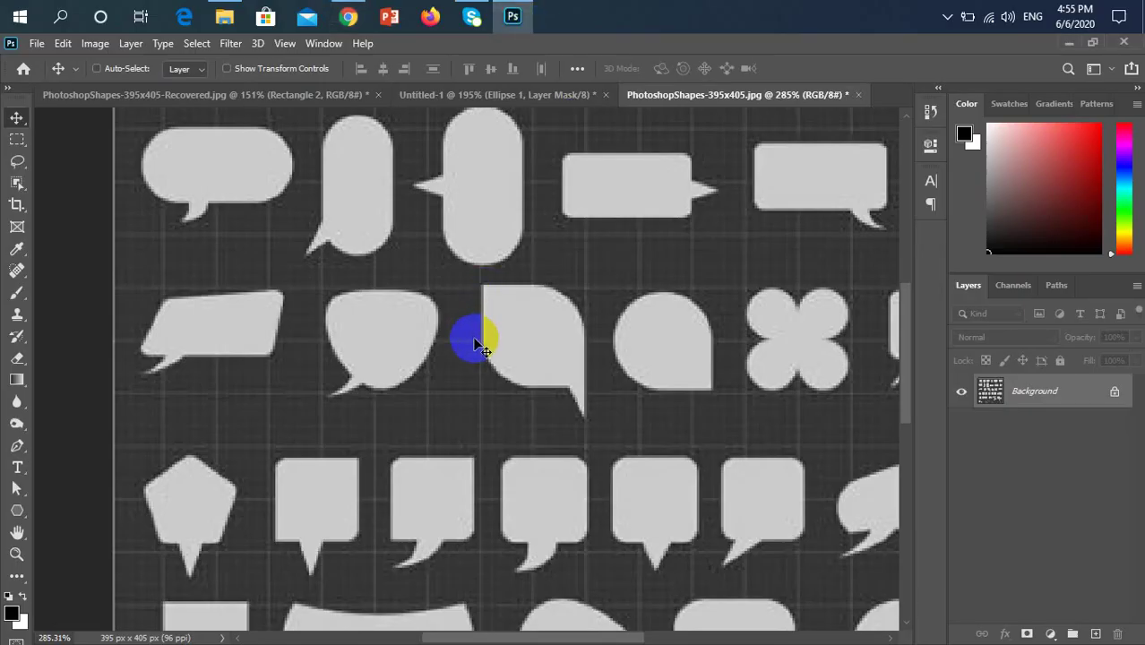
{"action": "left_click", "coordinate": [347, 16]}
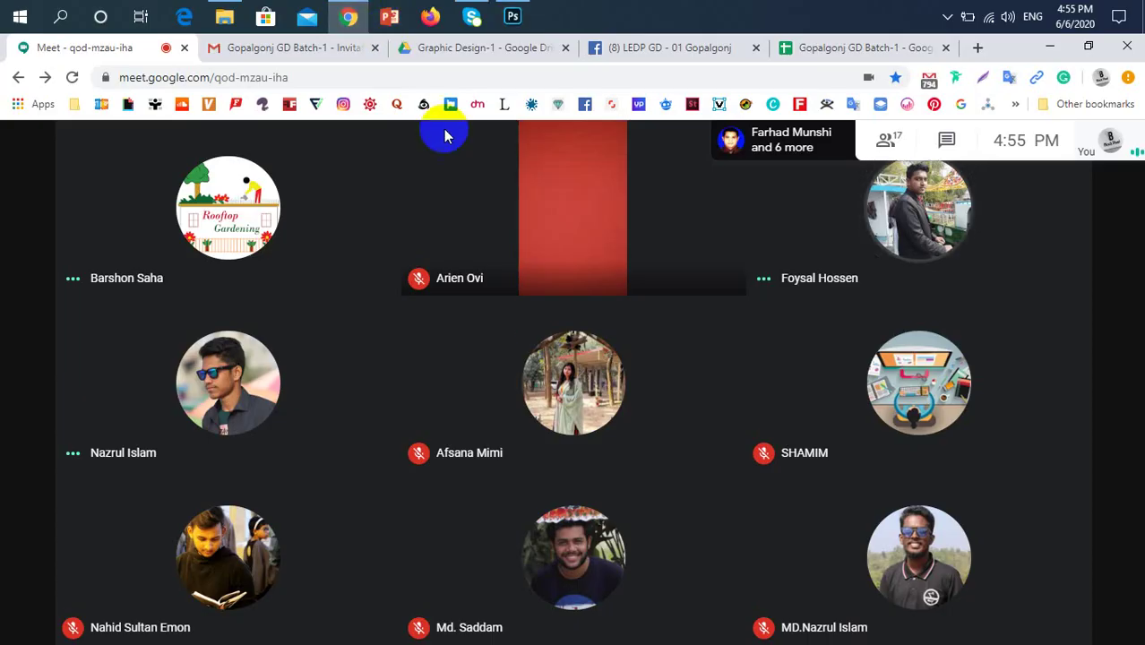
Step: Present the entire screen to the meeting and hide the sharing notice
{"action": "left_click", "coordinate": [1048, 612]}
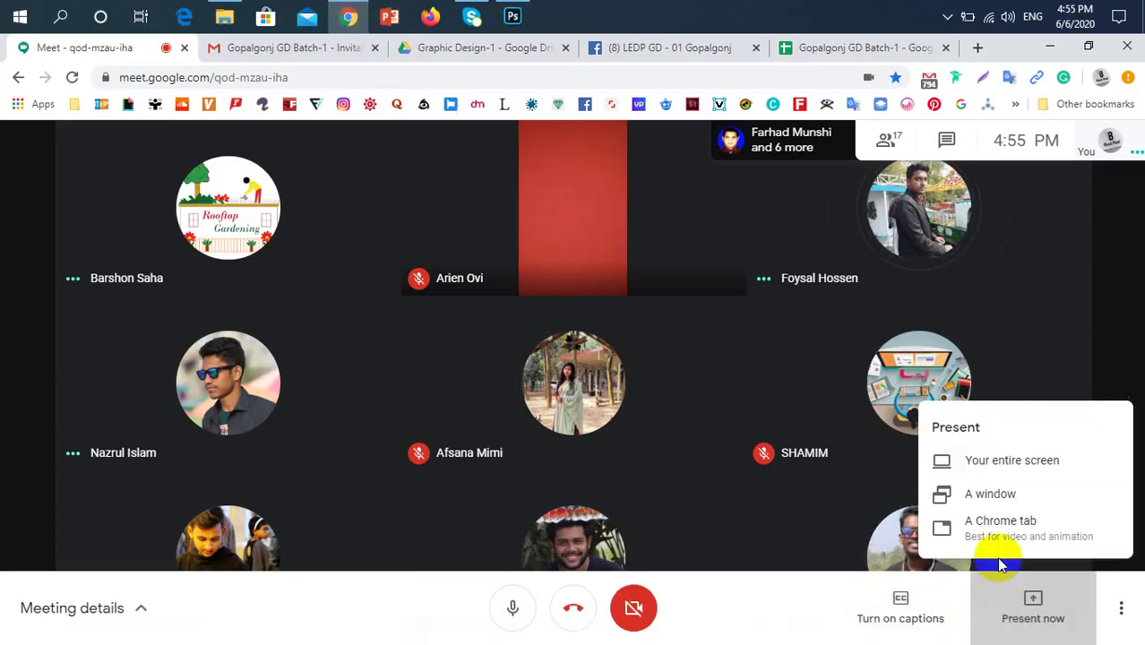
{"action": "left_click", "coordinate": [652, 532]}
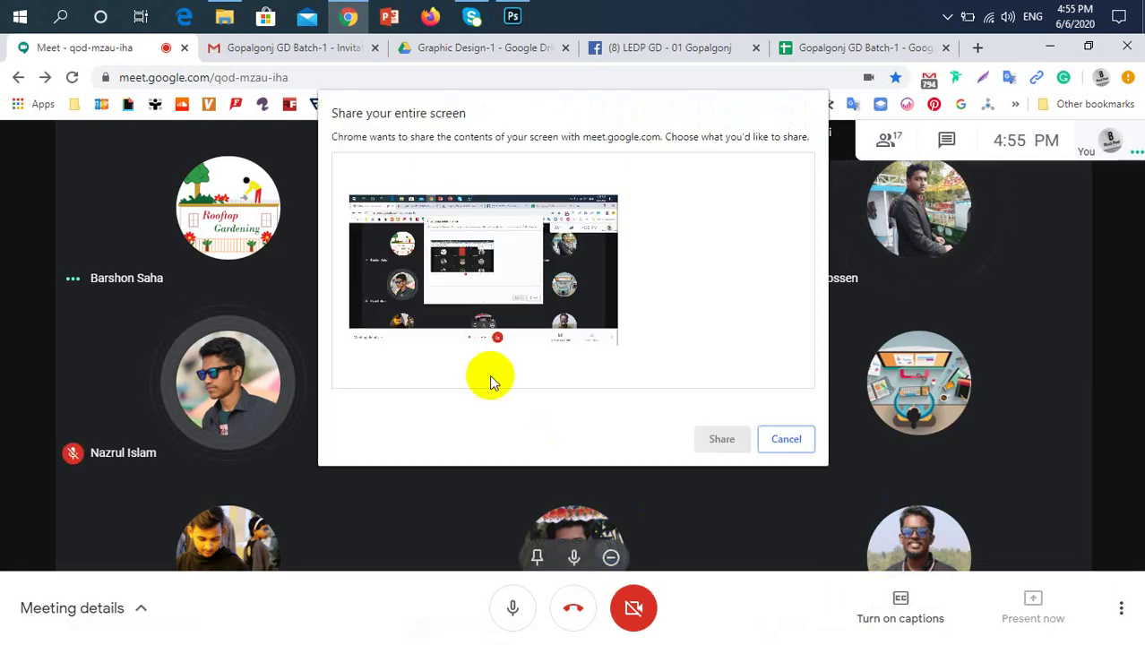
{"action": "left_click", "coordinate": [498, 282]}
{"action": "left_click", "coordinate": [721, 439]}
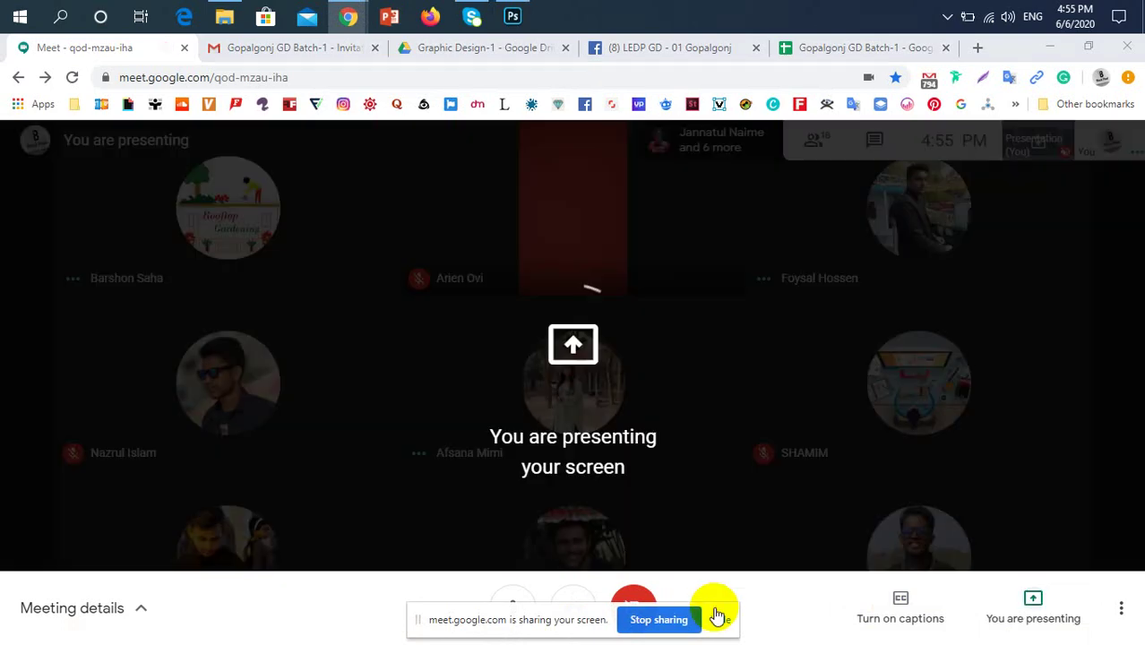
{"action": "left_click", "coordinate": [717, 618]}
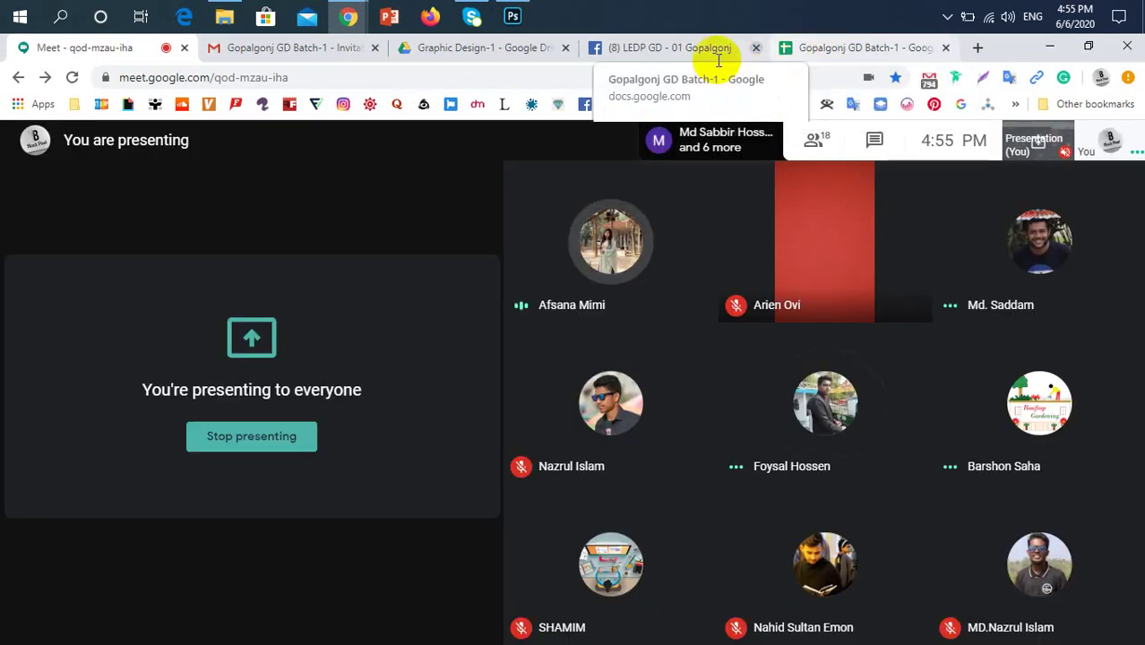
Step: Switch to Photoshop and draw a three-sided polygon with smooth corners, about 35 by 34 px, over the rounded triangular speech bubble
{"action": "left_click", "coordinate": [512, 16]}
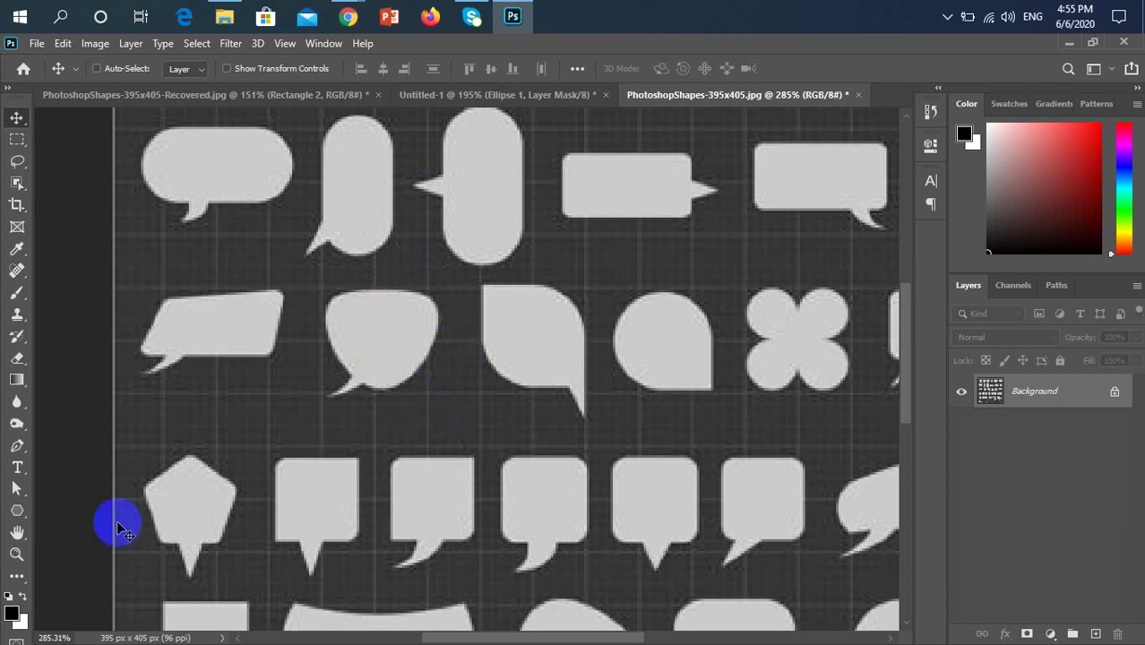
{"action": "left_click", "coordinate": [20, 510]}
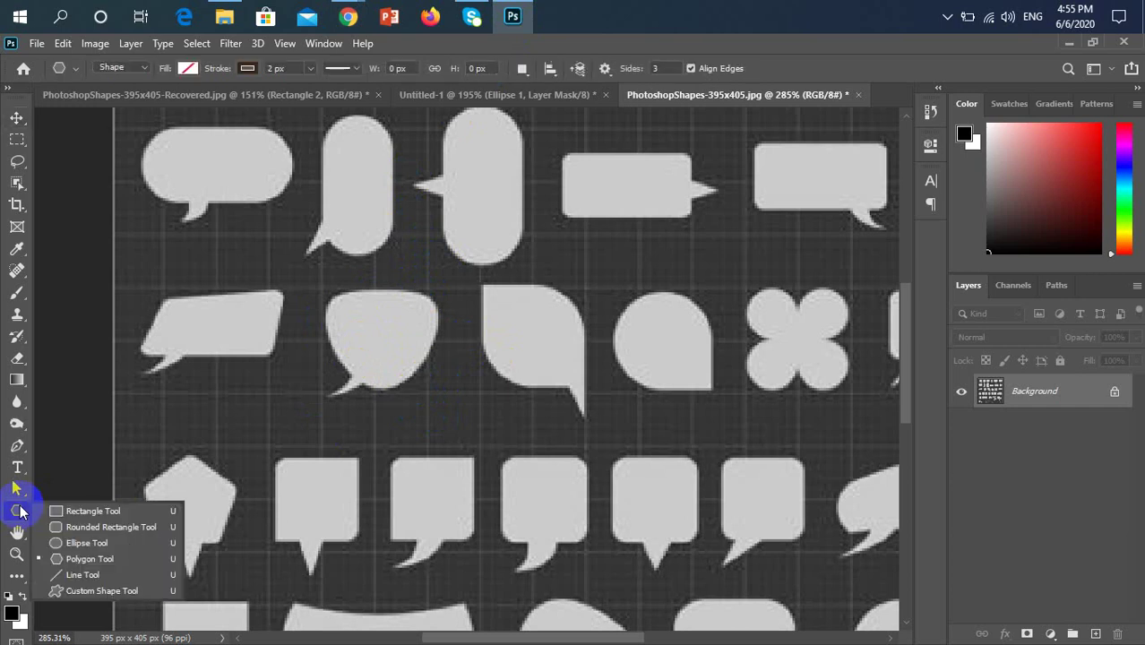
{"action": "left_click", "coordinate": [90, 559]}
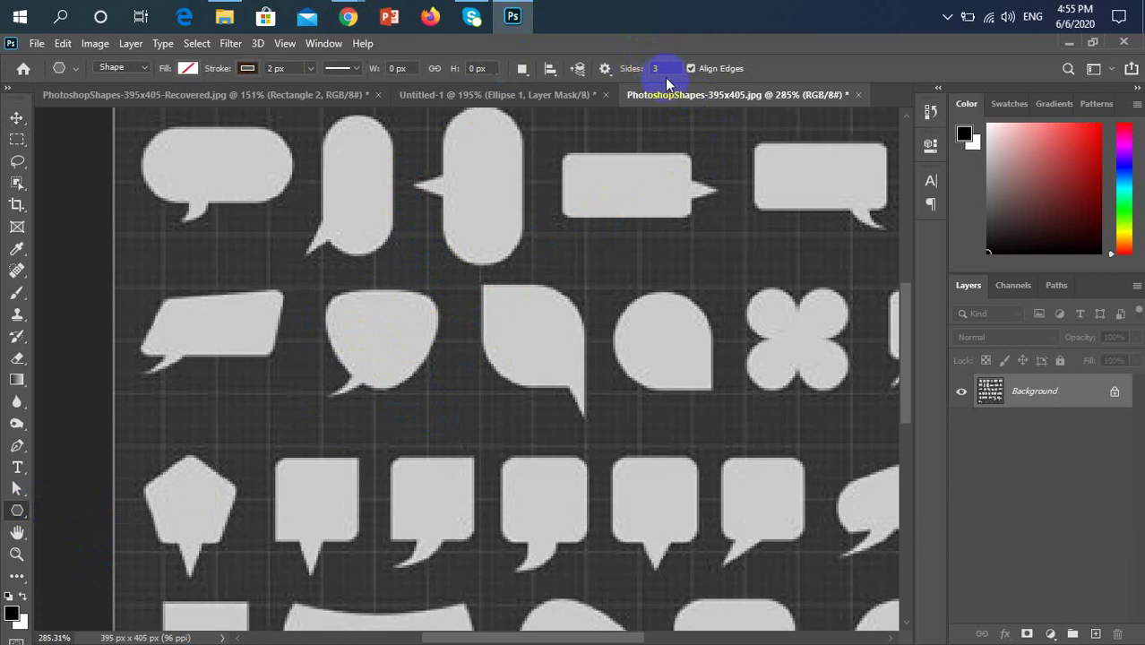
{"action": "left_click", "coordinate": [606, 70]}
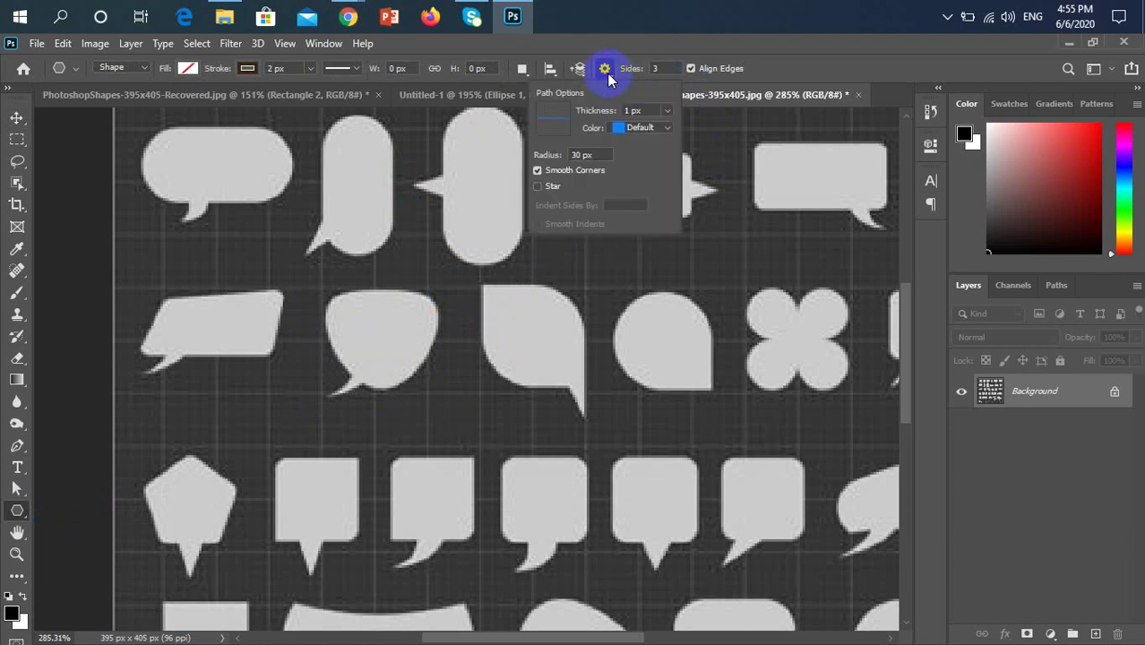
{"action": "left_click", "coordinate": [591, 155]}
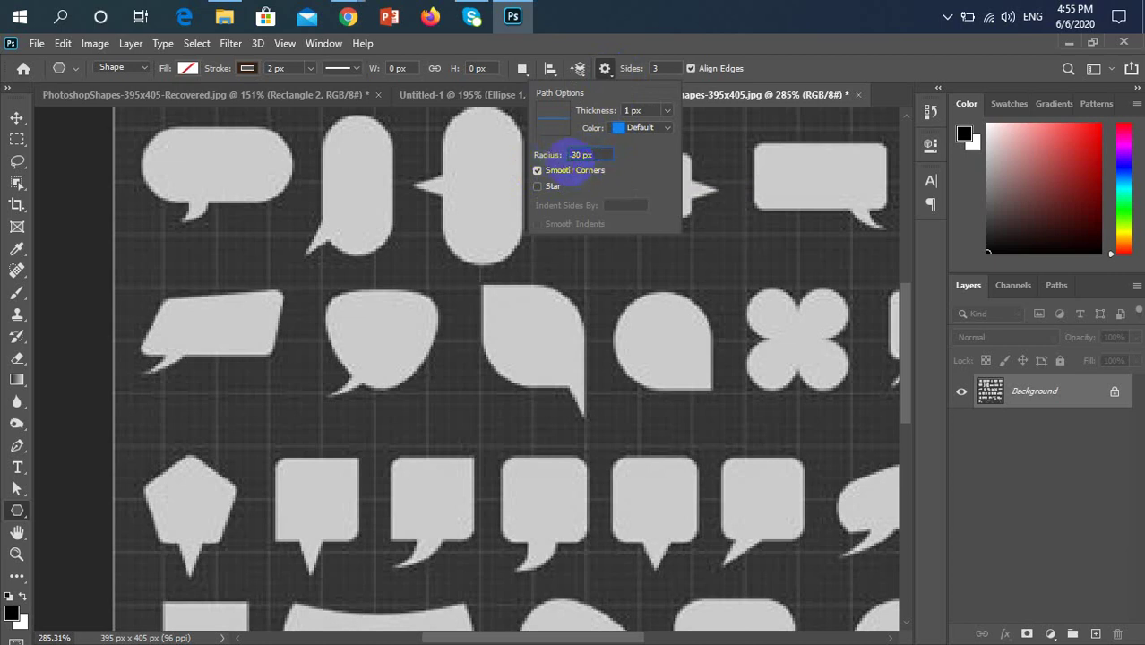
{"action": "left_click", "coordinate": [723, 47]}
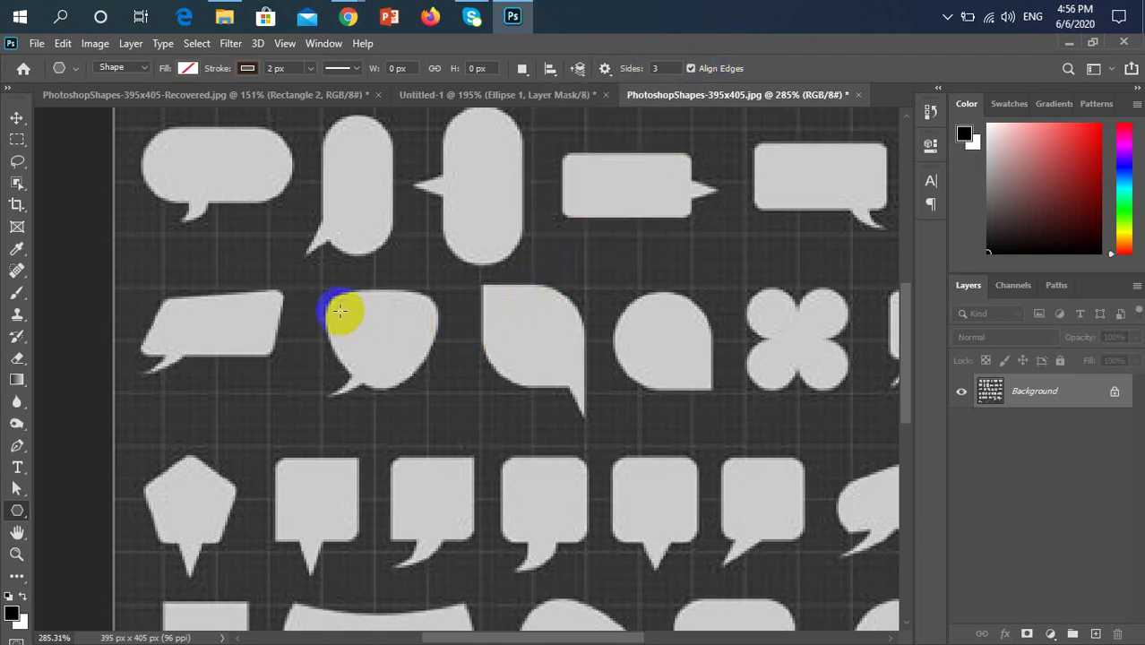
{"action": "left_click_drag", "start_coordinate": [338, 309], "coordinate": [381, 402]}
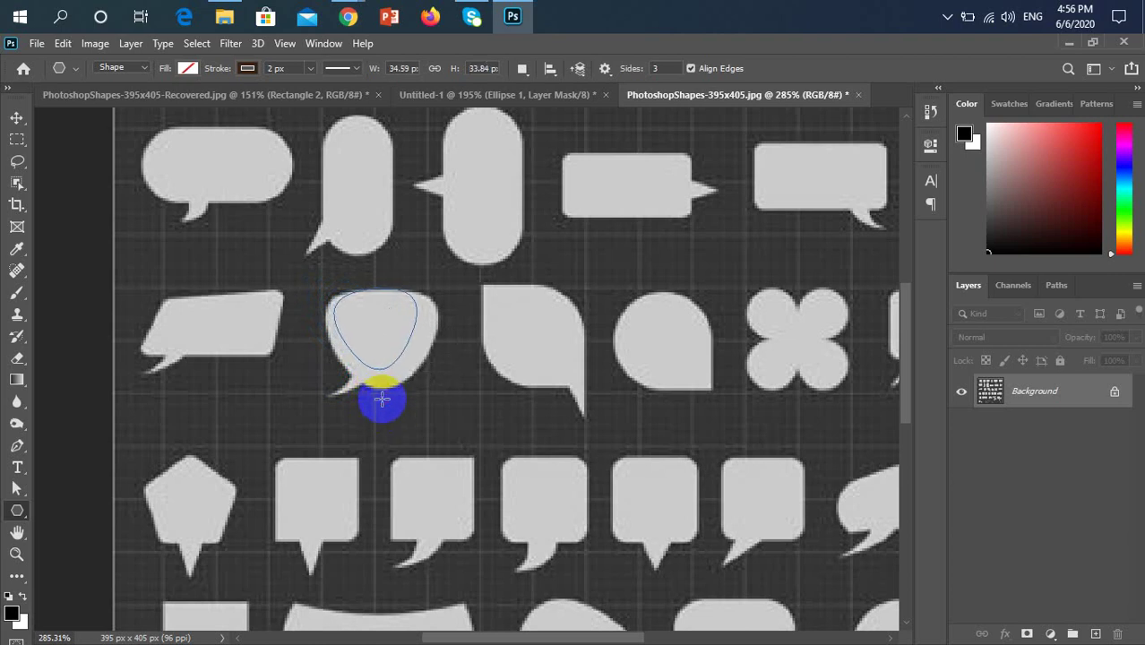
Step: Remove the triangle's stroke and fill it with the recently used magenta colour
{"action": "left_click", "coordinate": [246, 70]}
{"action": "left_click", "coordinate": [154, 104]}
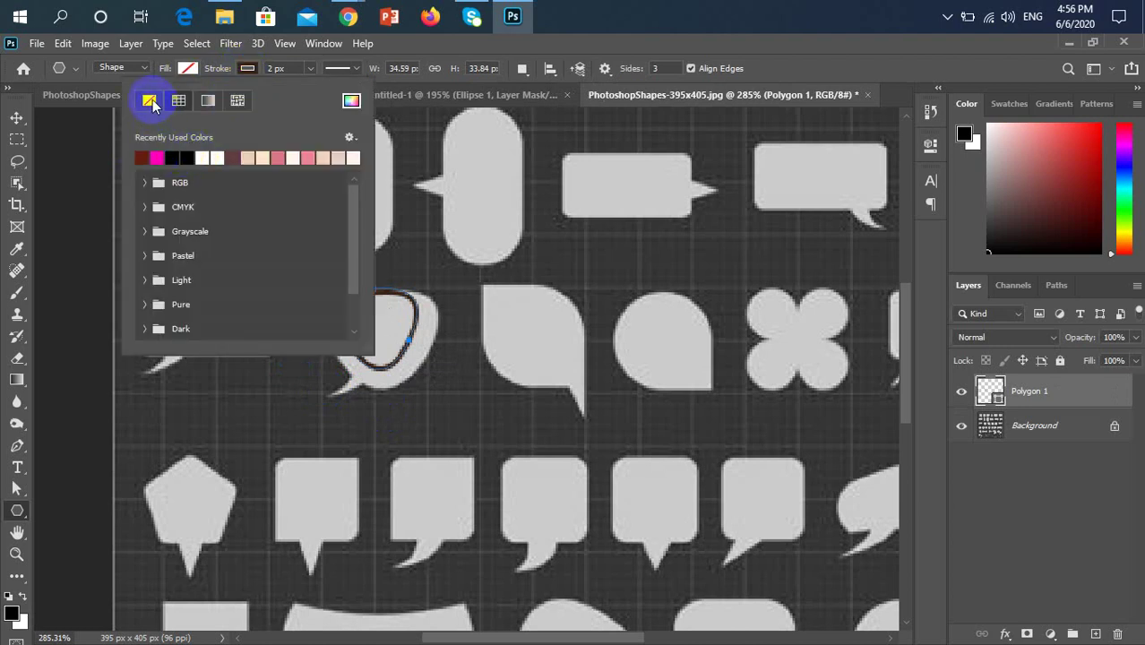
{"action": "left_click", "coordinate": [187, 68]}
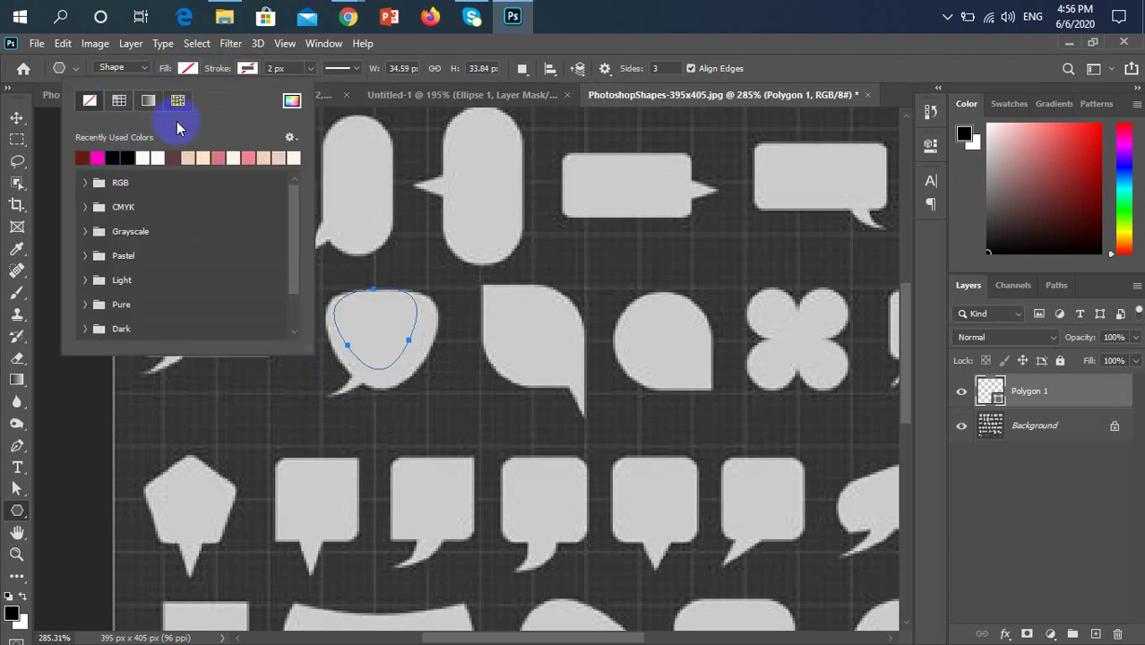
{"action": "left_click", "coordinate": [96, 158]}
Step: Free Transform the magenta triangle, rotating it about 4.4° and scaling it to about 136% so it covers the bubble's body
{"action": "left_click", "coordinate": [16, 117]}
{"action": "left_click", "coordinate": [77, 153]}
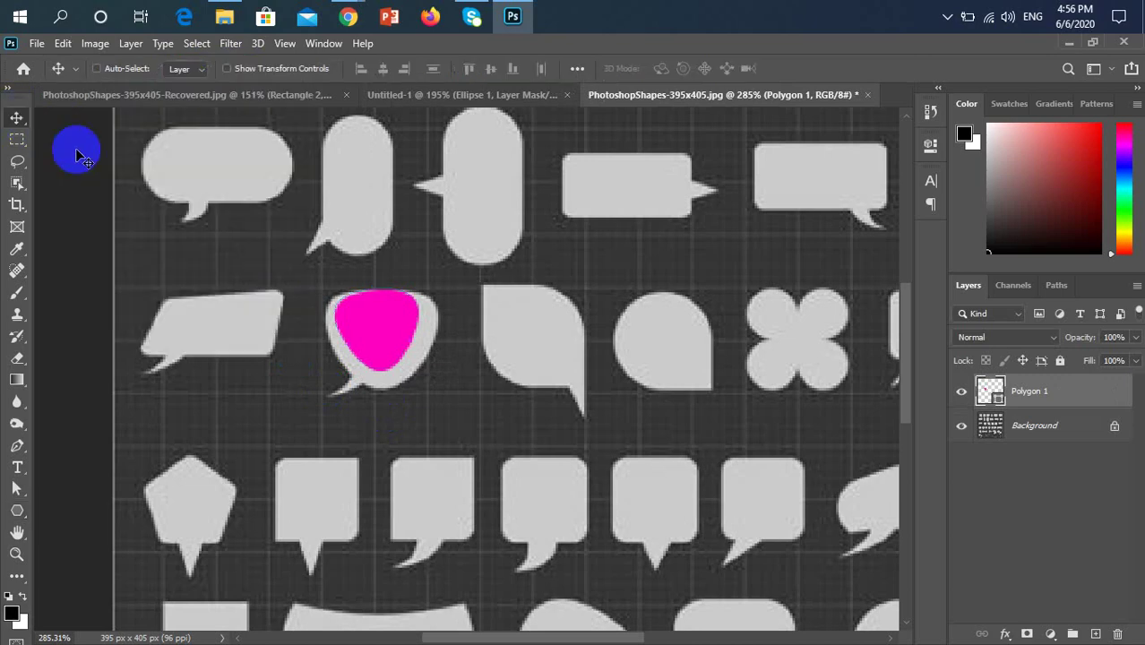
{"action": "key", "text": "ctrl+t"}
{"action": "scroll", "coordinate": [408, 305], "scroll_direction": "up", "scroll_amount": 1}
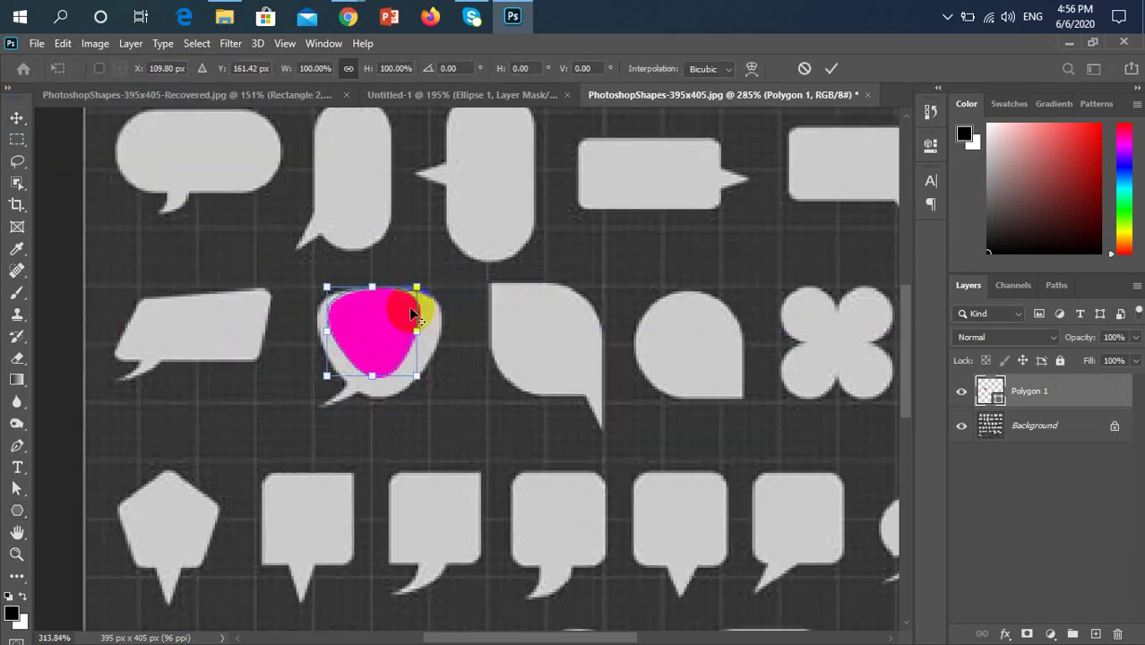
{"action": "scroll", "coordinate": [409, 305], "scroll_direction": "up", "scroll_amount": 1}
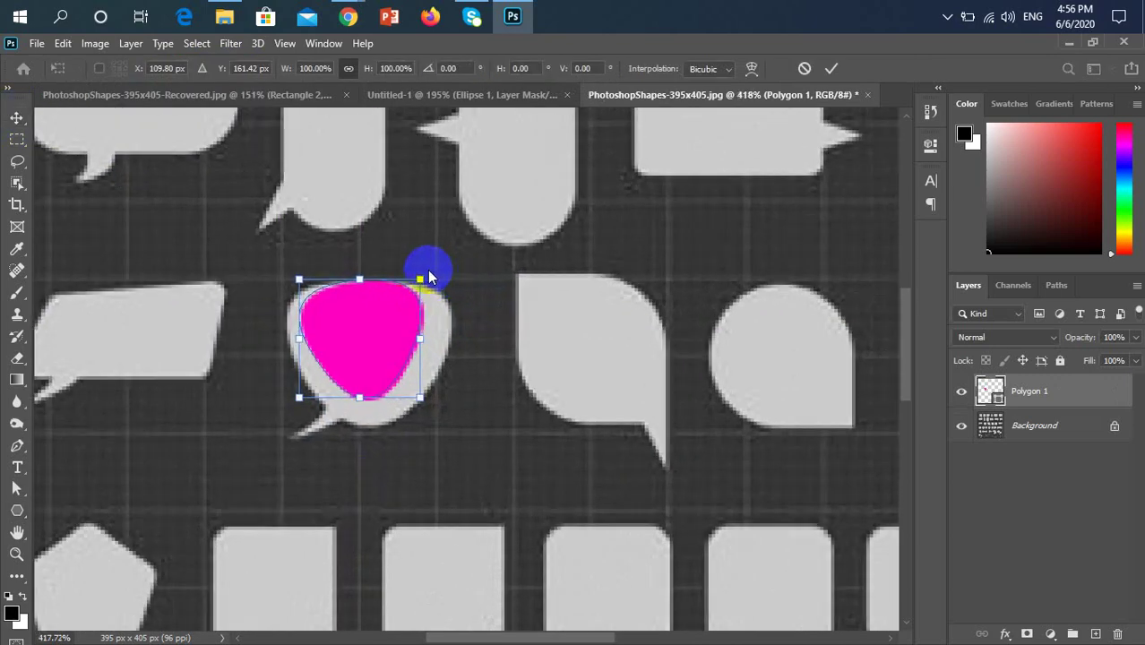
{"action": "left_click_drag", "start_coordinate": [431, 266], "coordinate": [438, 275]}
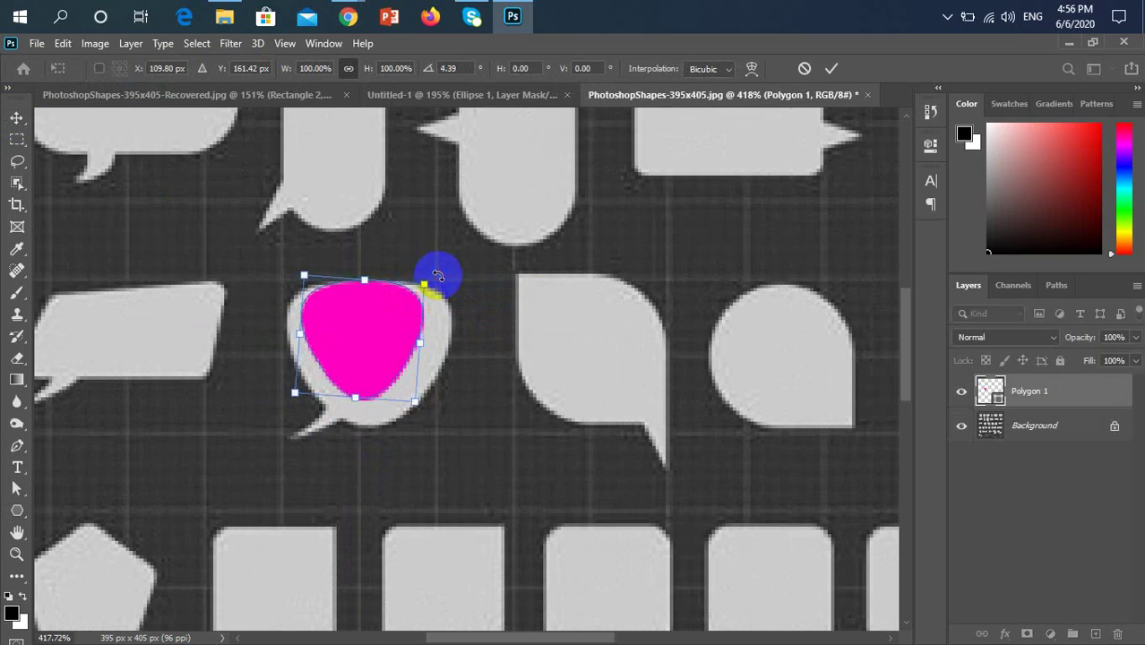
{"action": "left_click_drag", "start_coordinate": [351, 400], "coordinate": [356, 429]}
{"action": "mouse_move", "coordinate": [433, 358]}
{"action": "left_mouse_down"}
{"action": "mouse_move", "coordinate": [442, 361]}
{"action": "mouse_move", "coordinate": [404, 335]}
{"action": "mouse_move", "coordinate": [455, 358]}
{"action": "left_mouse_up"}
{"action": "left_click", "coordinate": [404, 349]}
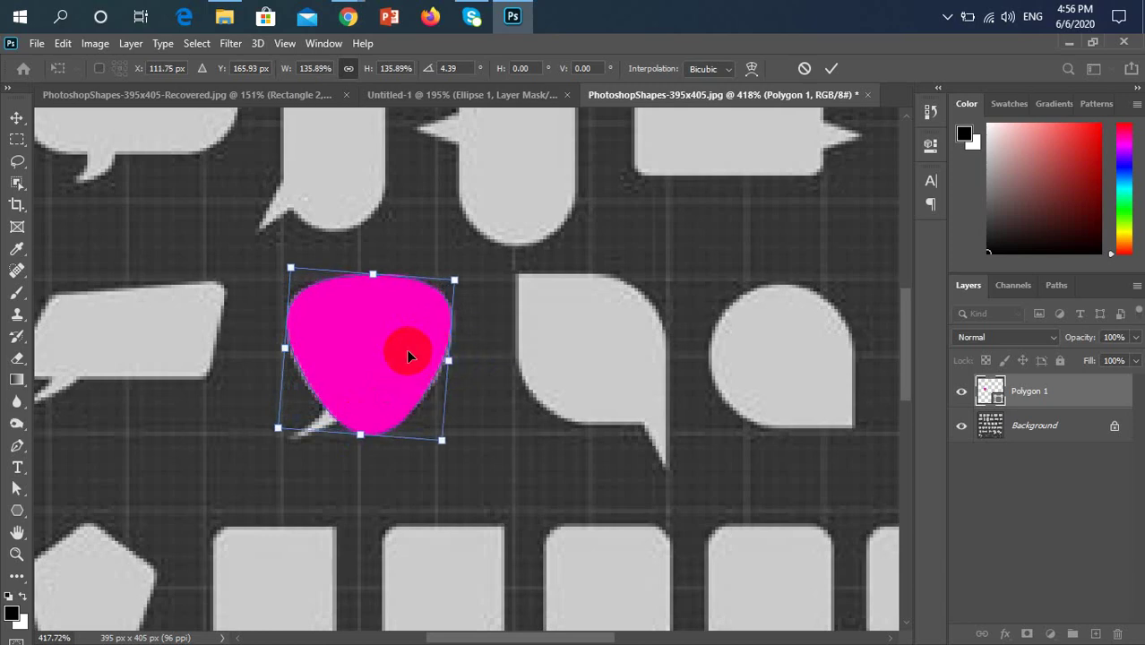
{"action": "left_click", "coordinate": [511, 321]}
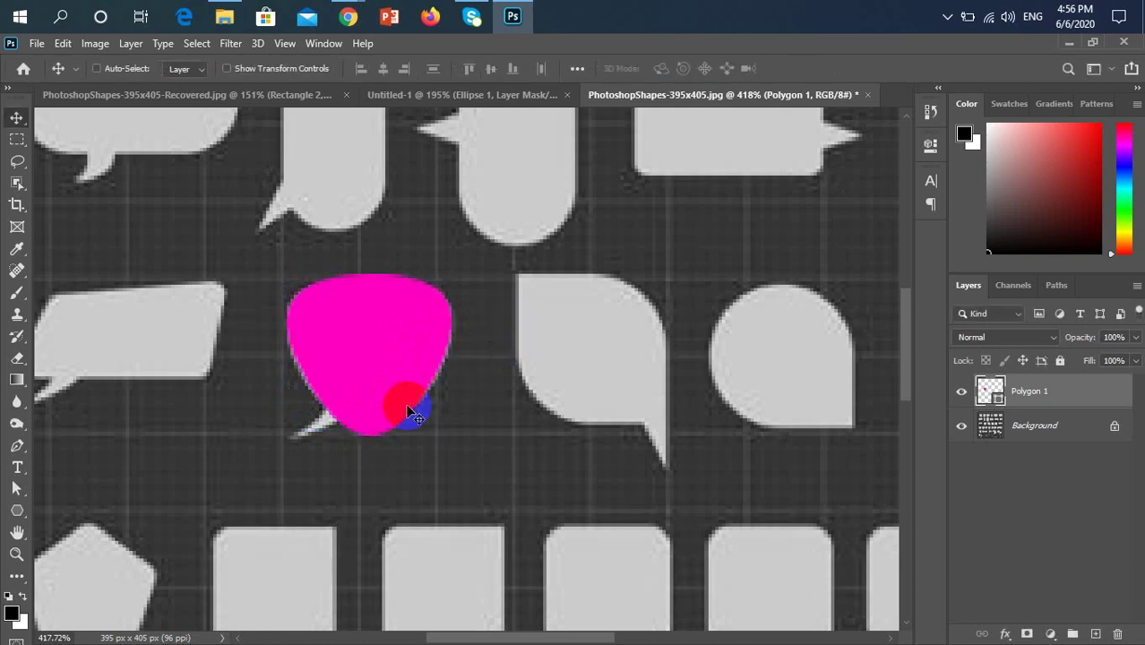
Step: Add anchor points to the triangle's lower-left edge where the bubble's tail joins the body, including one midway across the joint
{"action": "scroll", "coordinate": [309, 408], "scroll_direction": "up", "scroll_amount": 5}
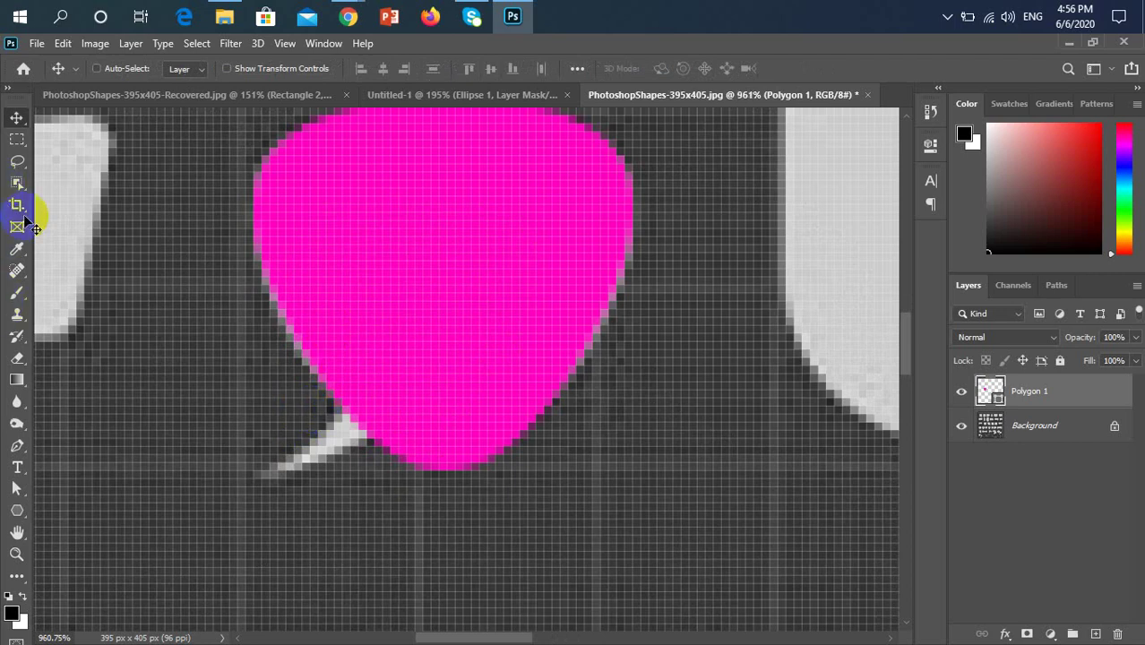
{"action": "left_click", "coordinate": [12, 448]}
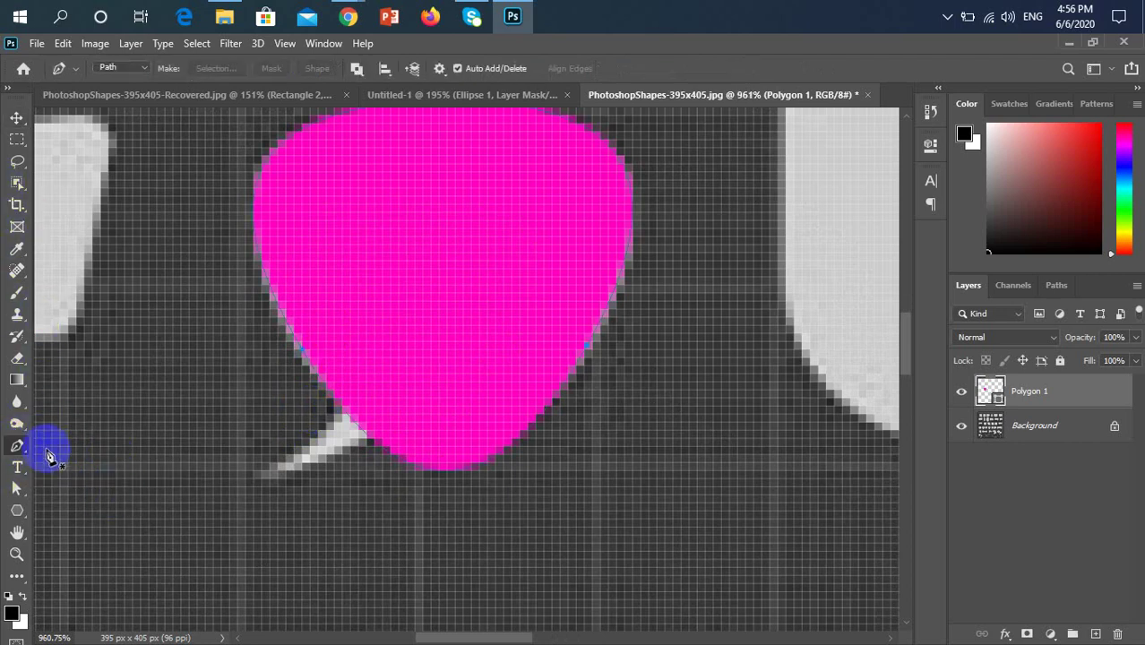
{"action": "right_click", "coordinate": [20, 455]}
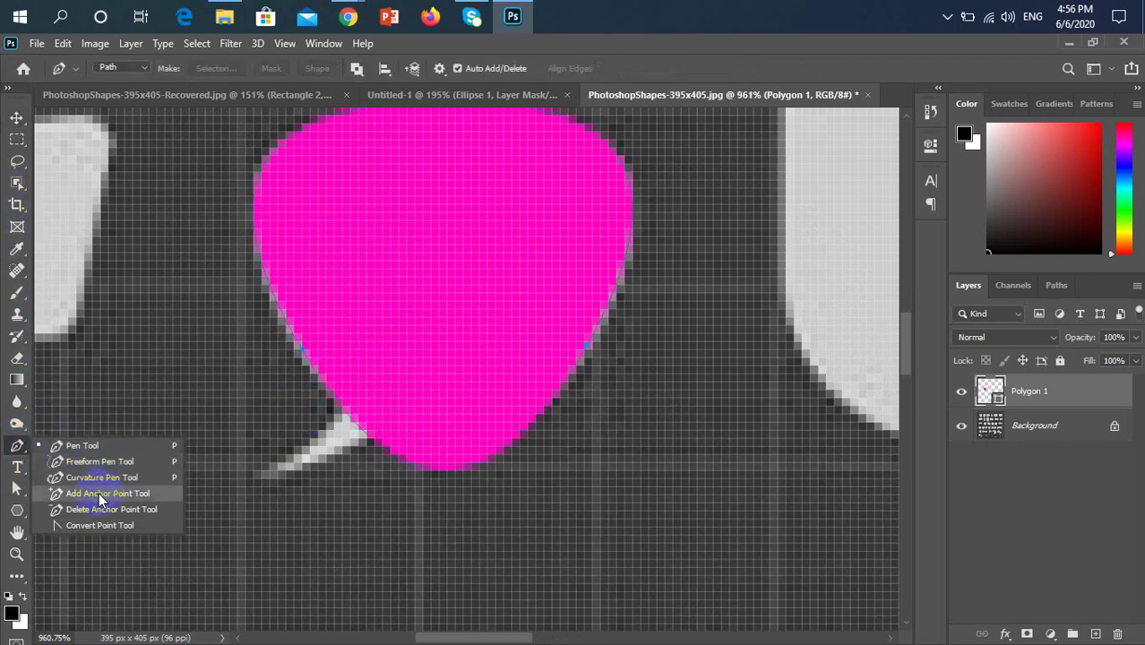
{"action": "left_click", "coordinate": [94, 488]}
{"action": "left_click", "coordinate": [350, 412]}
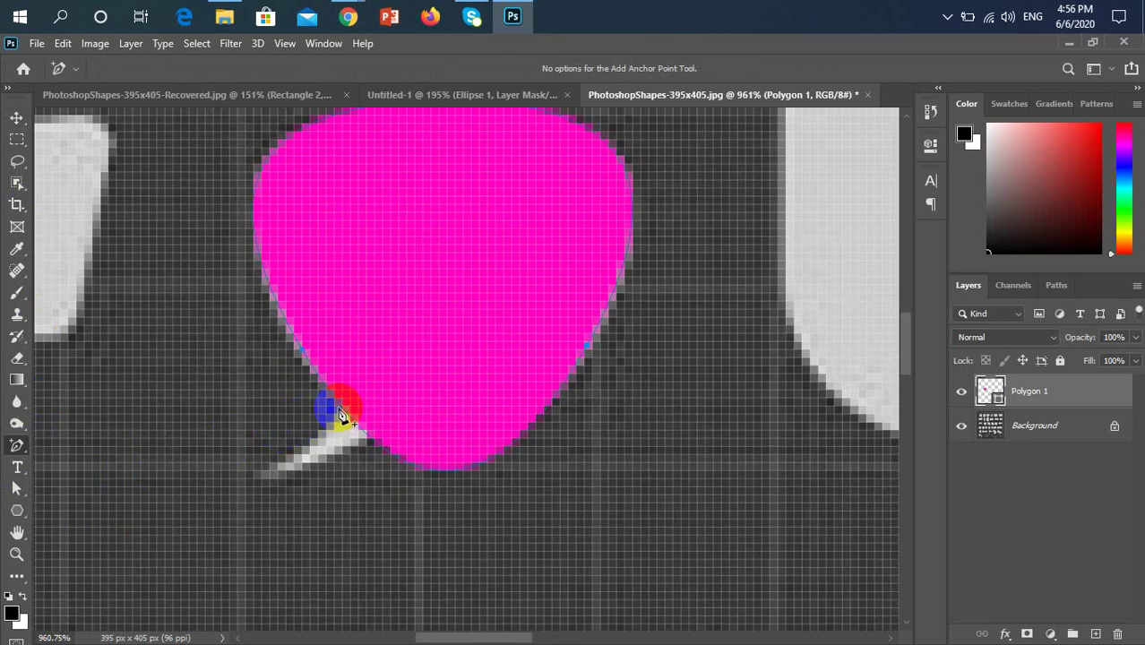
{"action": "left_click_drag", "start_coordinate": [341, 412], "coordinate": [370, 443]}
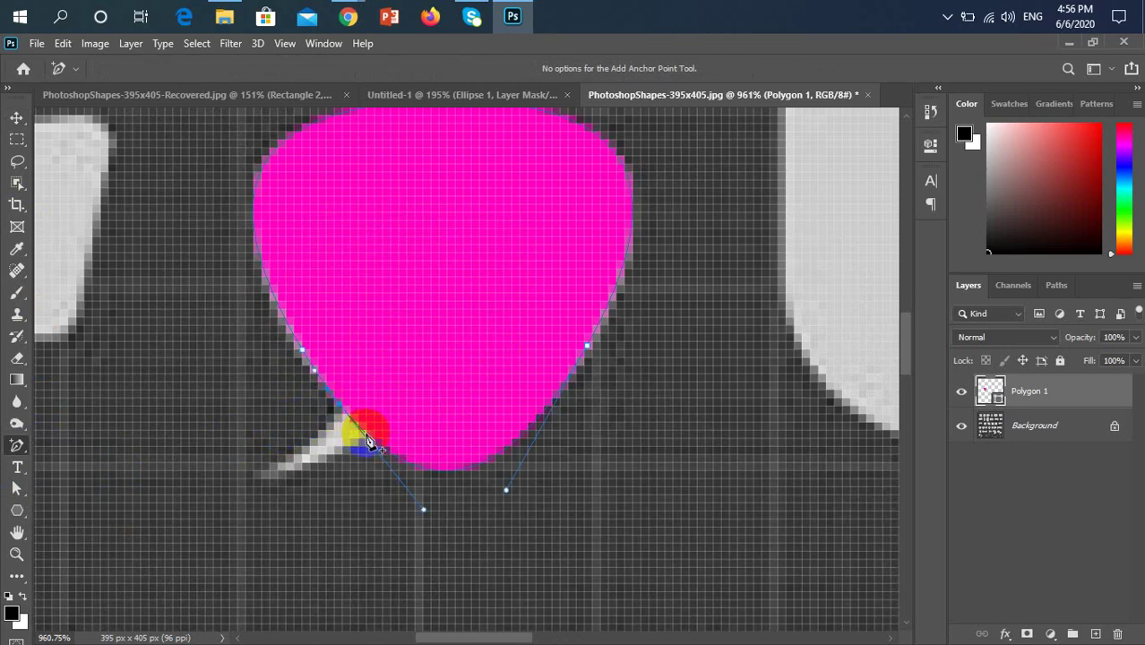
{"action": "scroll", "coordinate": [351, 421], "scroll_direction": "up", "scroll_amount": 5}
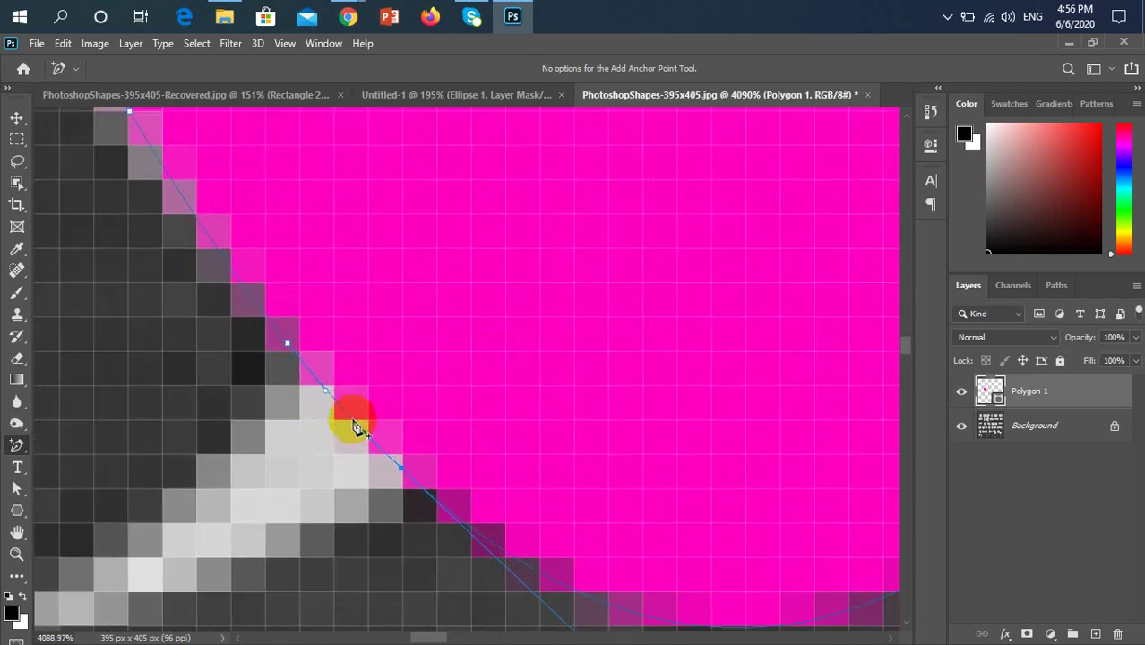
{"action": "scroll", "coordinate": [372, 429], "scroll_direction": "up", "scroll_amount": 3}
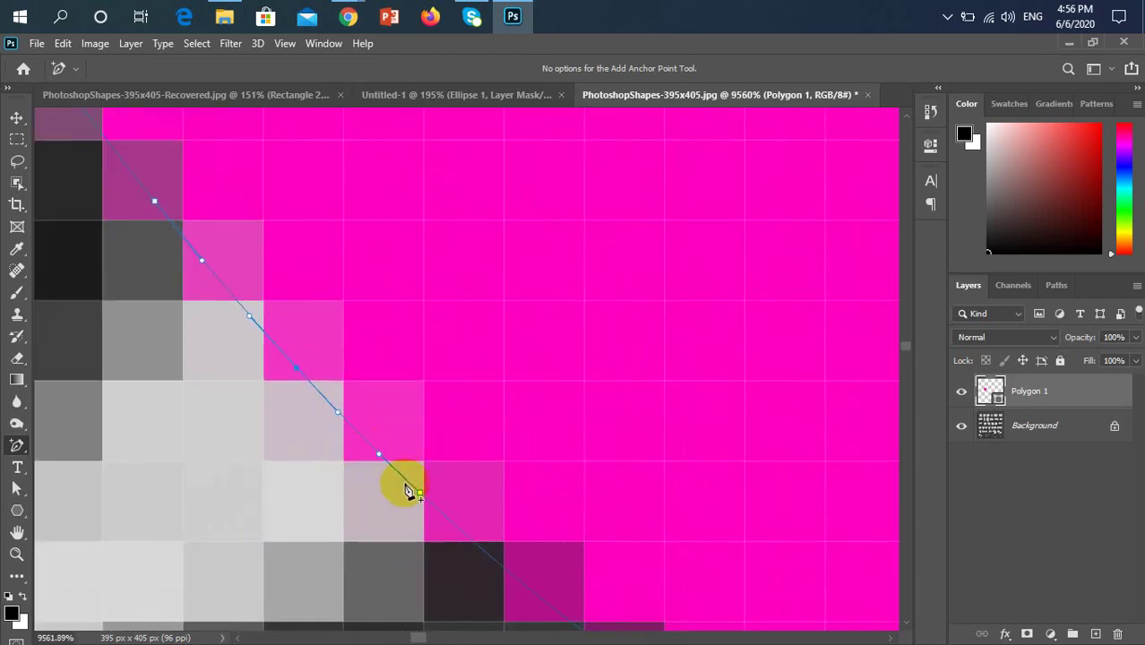
{"action": "scroll", "coordinate": [414, 491], "scroll_direction": "down", "scroll_amount": 3}
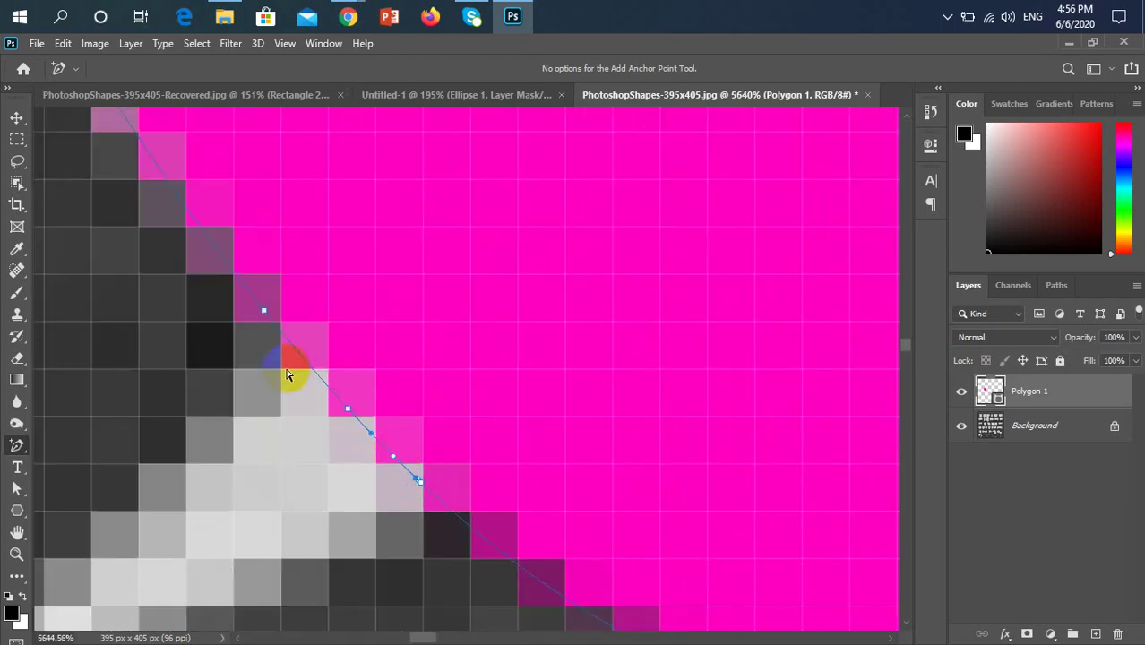
{"action": "scroll", "coordinate": [271, 330], "scroll_direction": "up", "scroll_amount": 2}
{"action": "scroll", "coordinate": [360, 394], "scroll_direction": "down", "scroll_amount": 1}
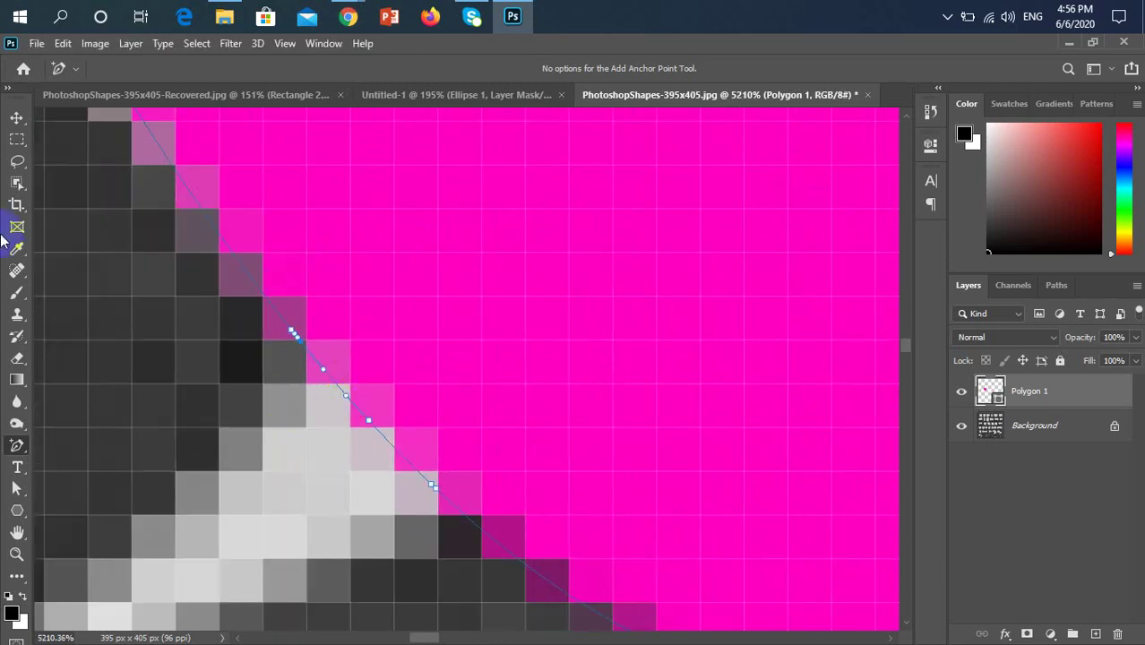
Step: Convert the anchor points added at the tail joint to corner points with the Convert Point tool
{"action": "left_click_drag", "start_coordinate": [16, 447], "coordinate": [109, 530]}
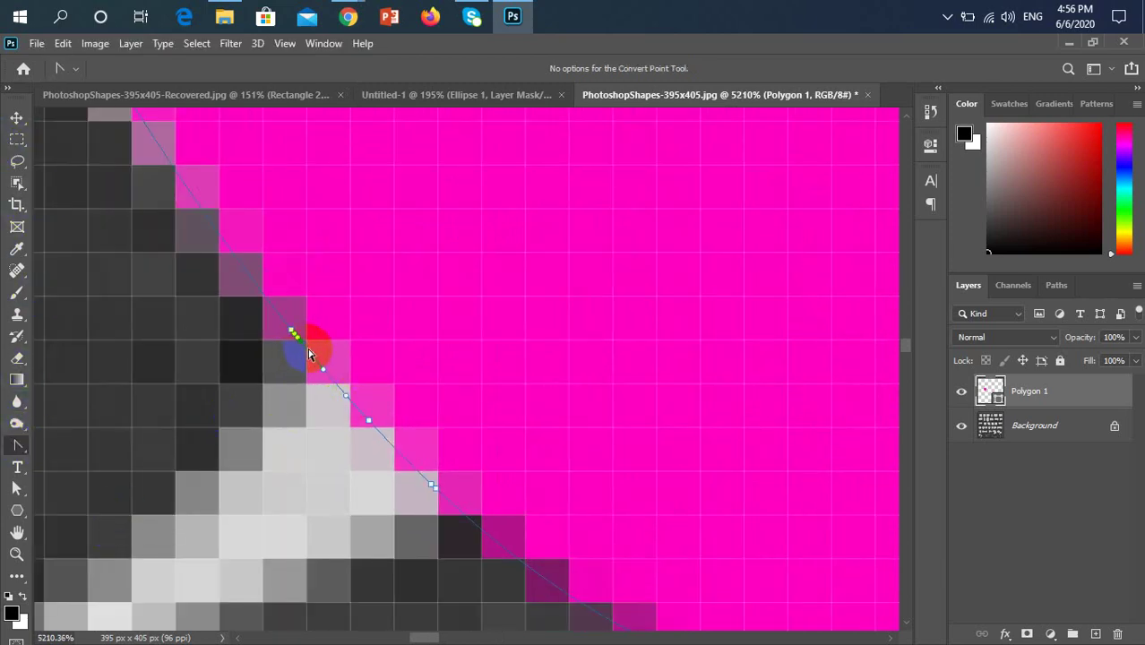
{"action": "scroll", "coordinate": [309, 354], "scroll_direction": "up", "scroll_amount": 2}
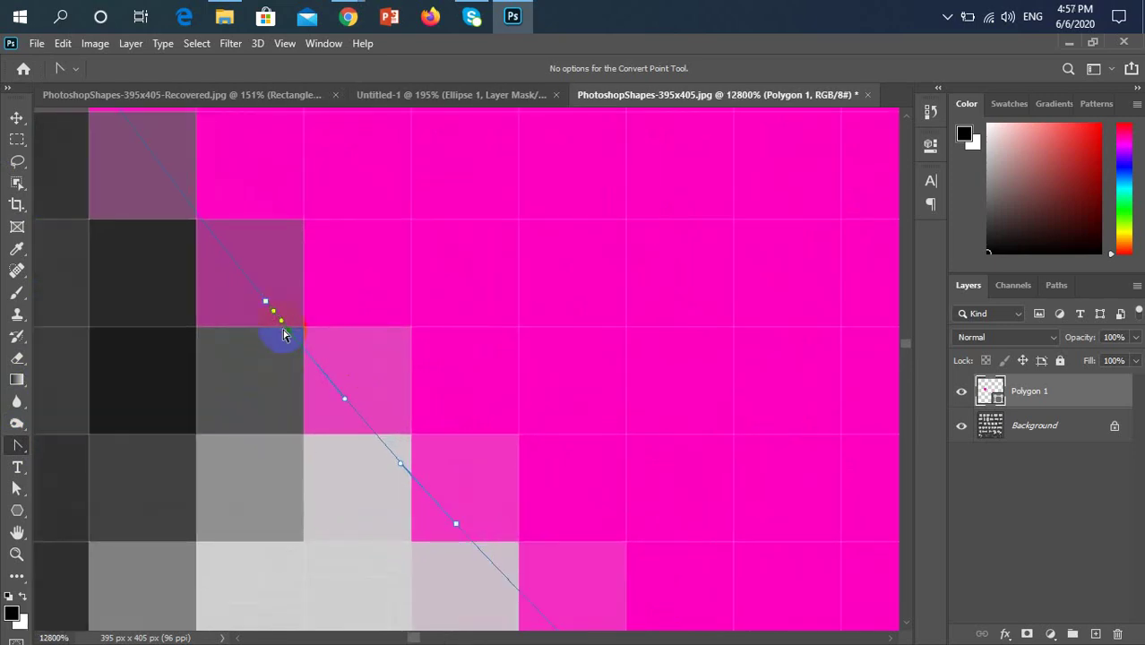
{"action": "left_click", "coordinate": [289, 333]}
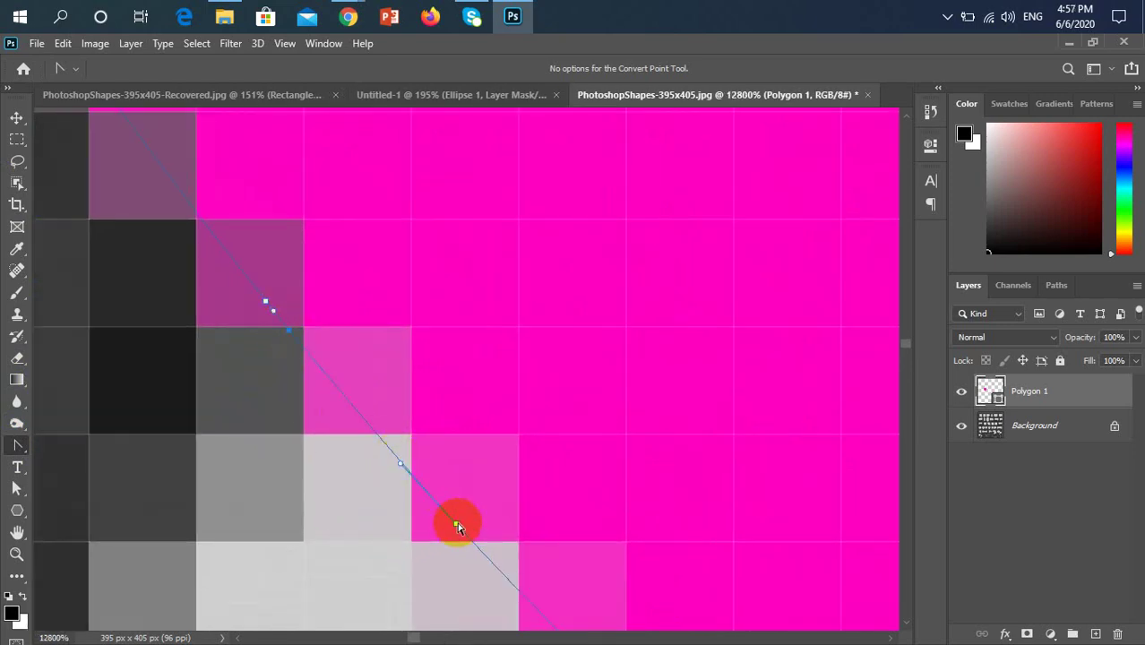
{"action": "scroll", "coordinate": [436, 499], "scroll_direction": "down", "scroll_amount": 2}
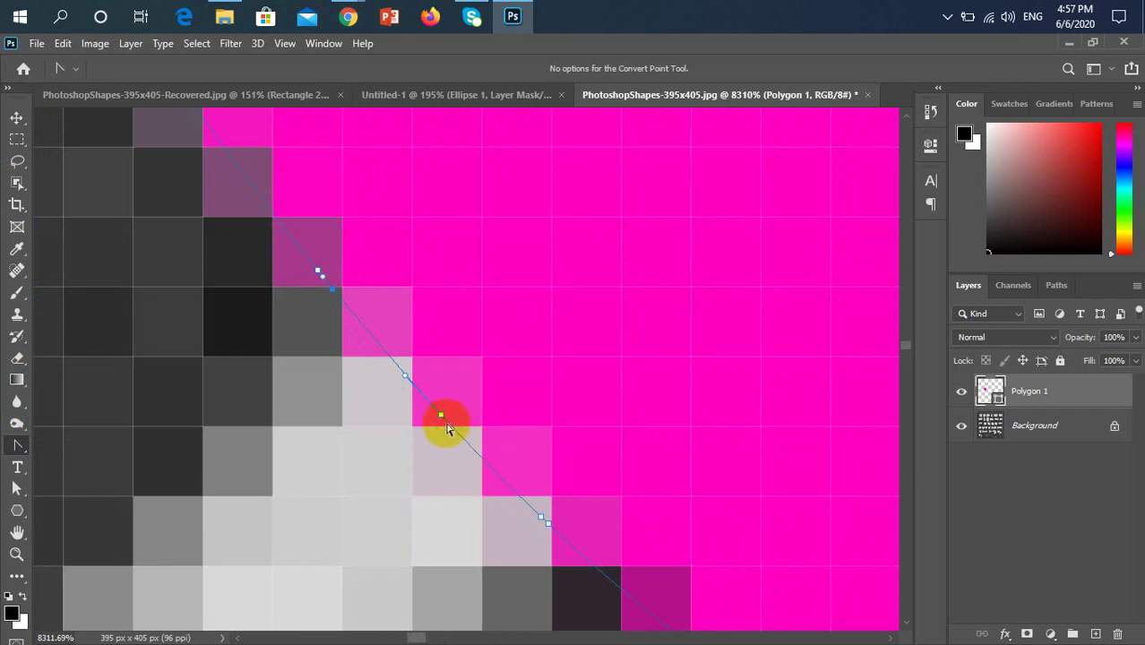
{"action": "left_click", "coordinate": [440, 416]}
{"action": "left_click", "coordinate": [541, 519]}
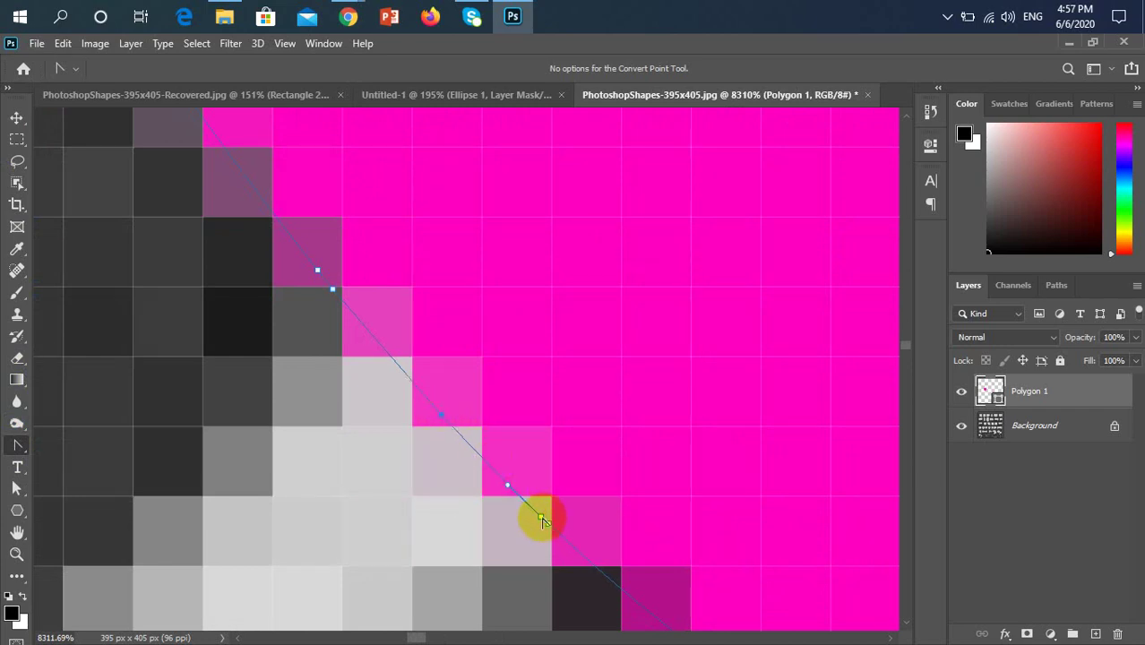
{"action": "scroll", "coordinate": [560, 480], "scroll_direction": "down", "scroll_amount": 2}
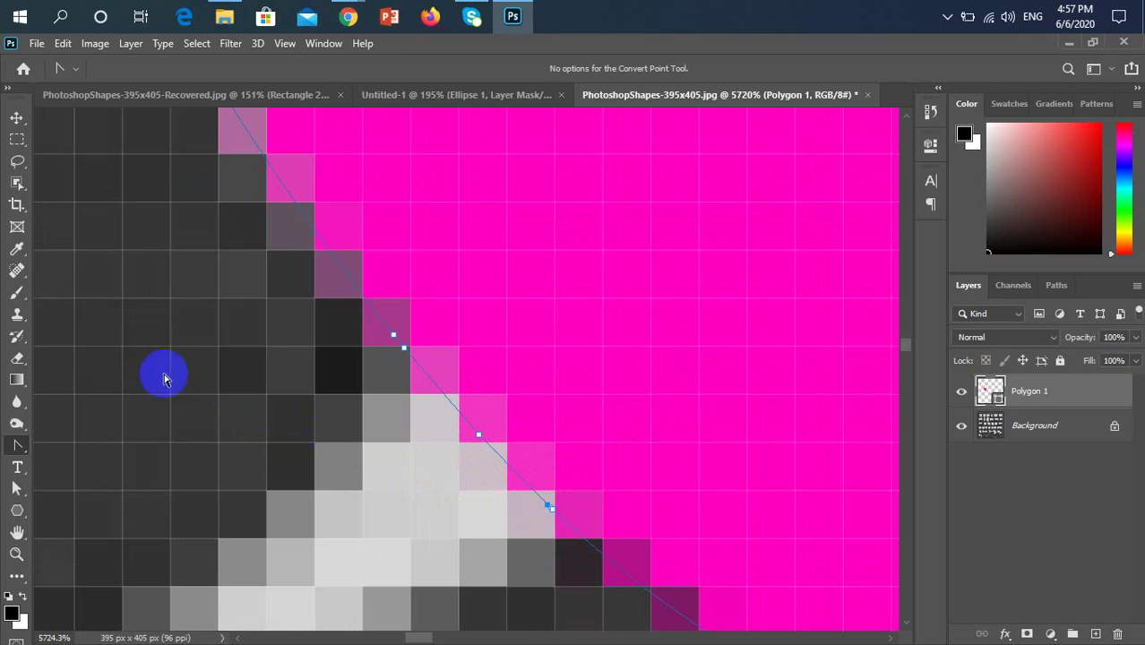
{"action": "left_click", "coordinate": [478, 437]}
{"action": "scroll", "coordinate": [488, 441], "scroll_direction": "down", "scroll_amount": 6}
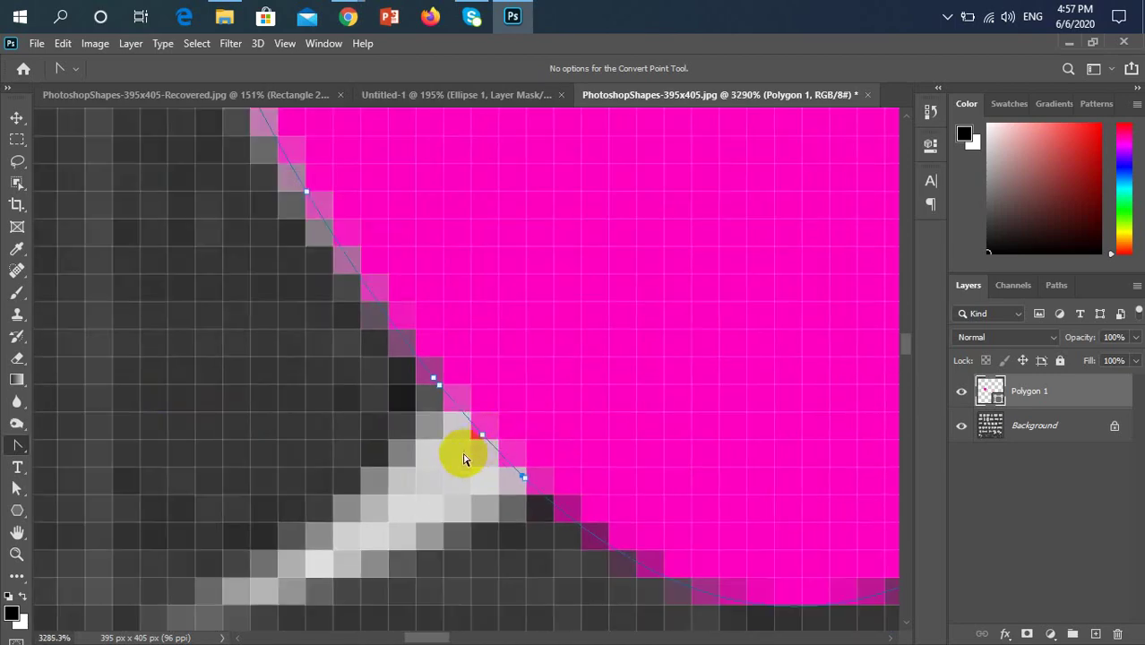
{"action": "left_click_drag", "start_coordinate": [473, 447], "coordinate": [396, 473]}
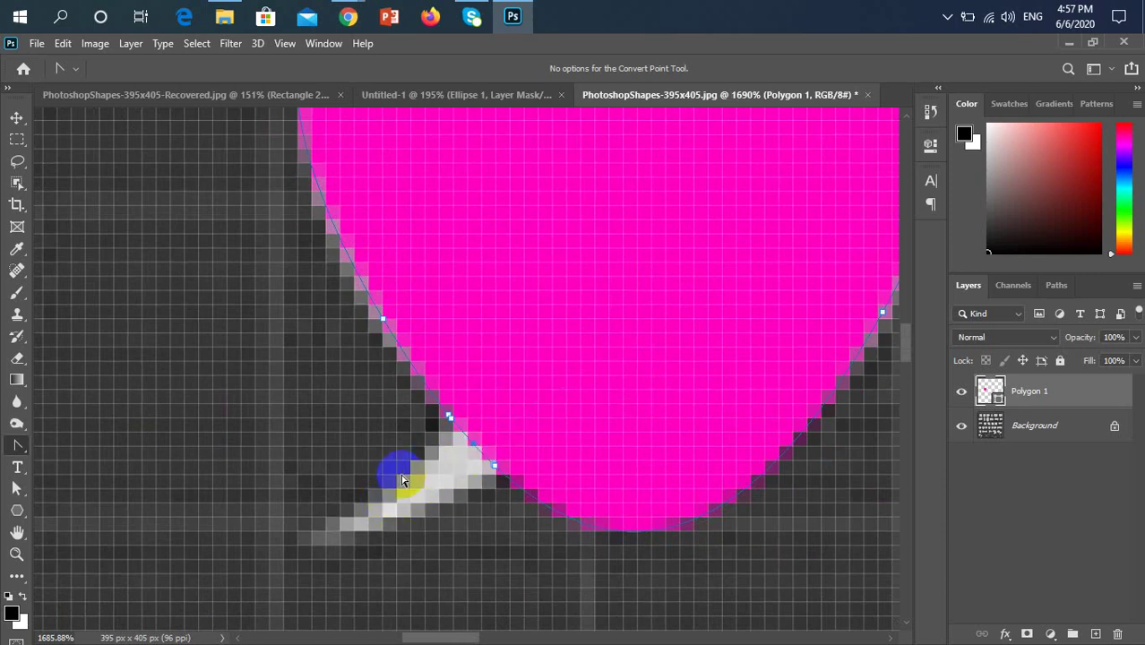
Step: Pick the Direct Selection tool, check the Google Meet call in Chrome, and return to Photoshop
{"action": "left_click", "coordinate": [16, 488]}
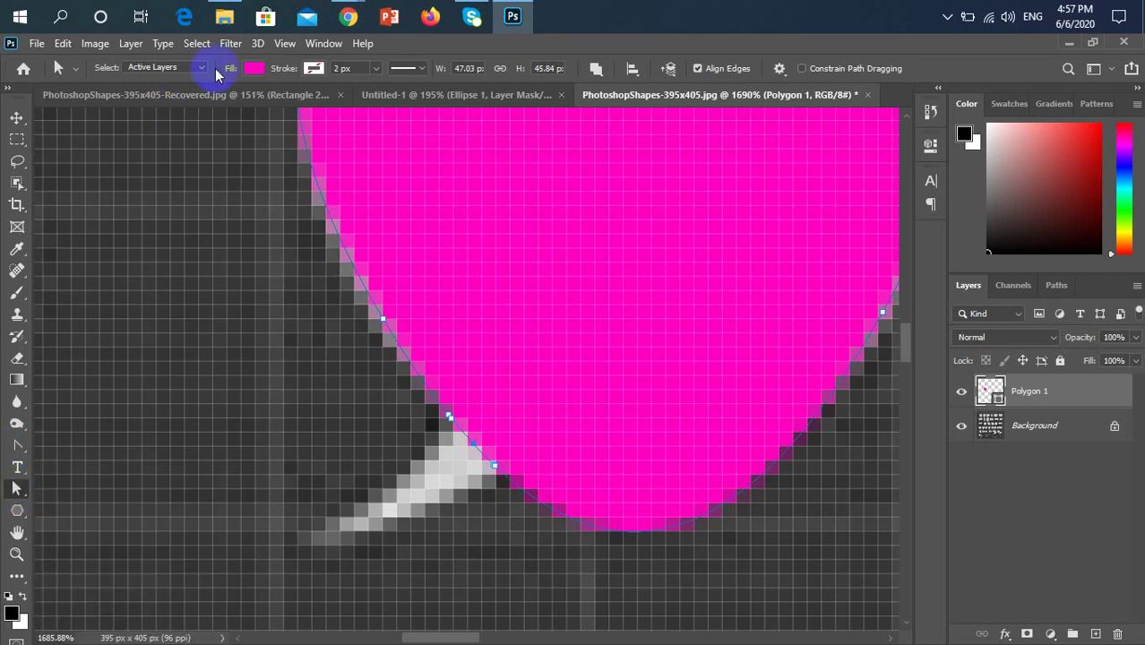
{"action": "mouse_move", "coordinate": [348, 17]}
{"action": "left_click", "coordinate": [264, 113]}
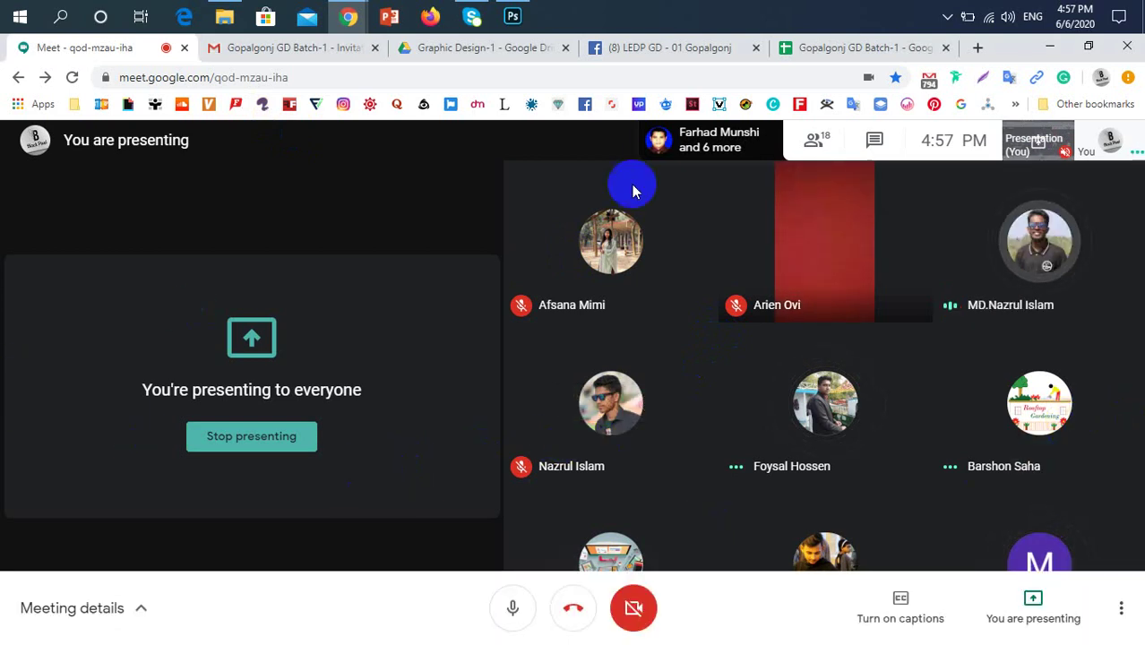
{"action": "left_click", "coordinate": [512, 16]}
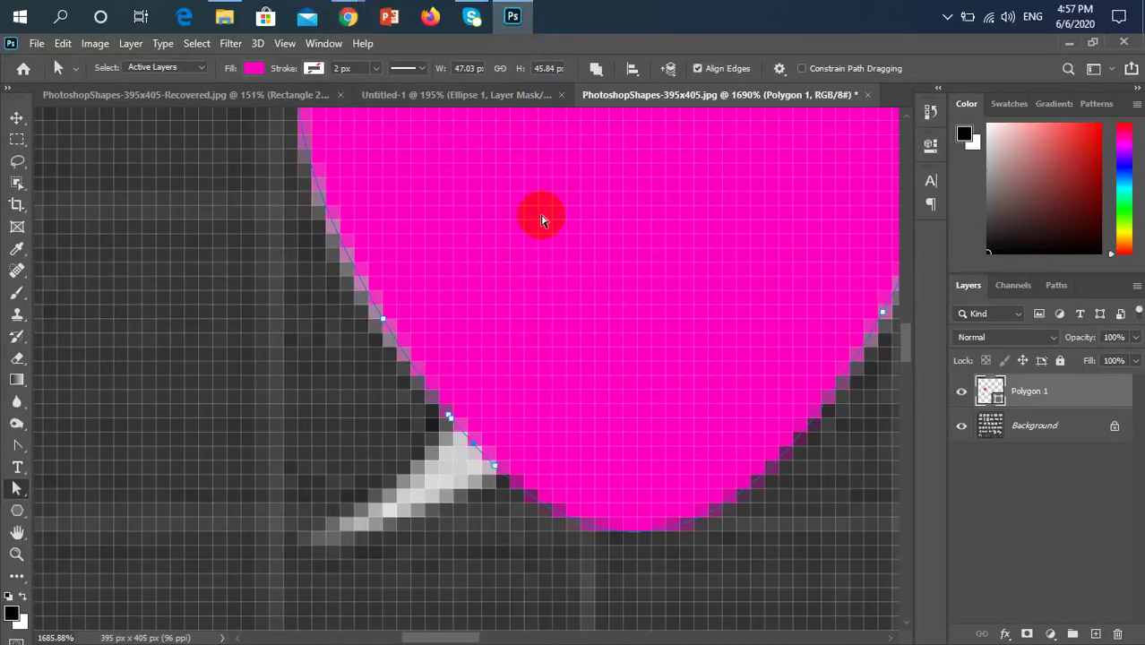
Step: Pull the middle anchor point of the tail joint out to the tip of the reference bubble's tail
{"action": "scroll", "coordinate": [484, 470], "scroll_direction": "up", "scroll_amount": 2}
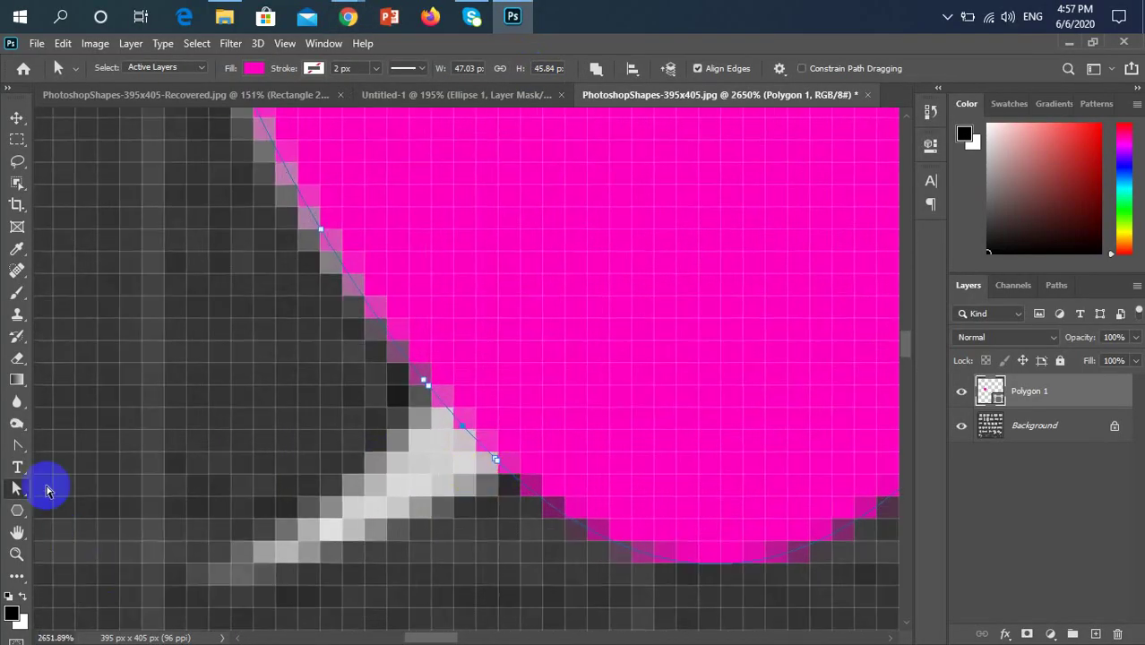
{"action": "left_click", "coordinate": [532, 461]}
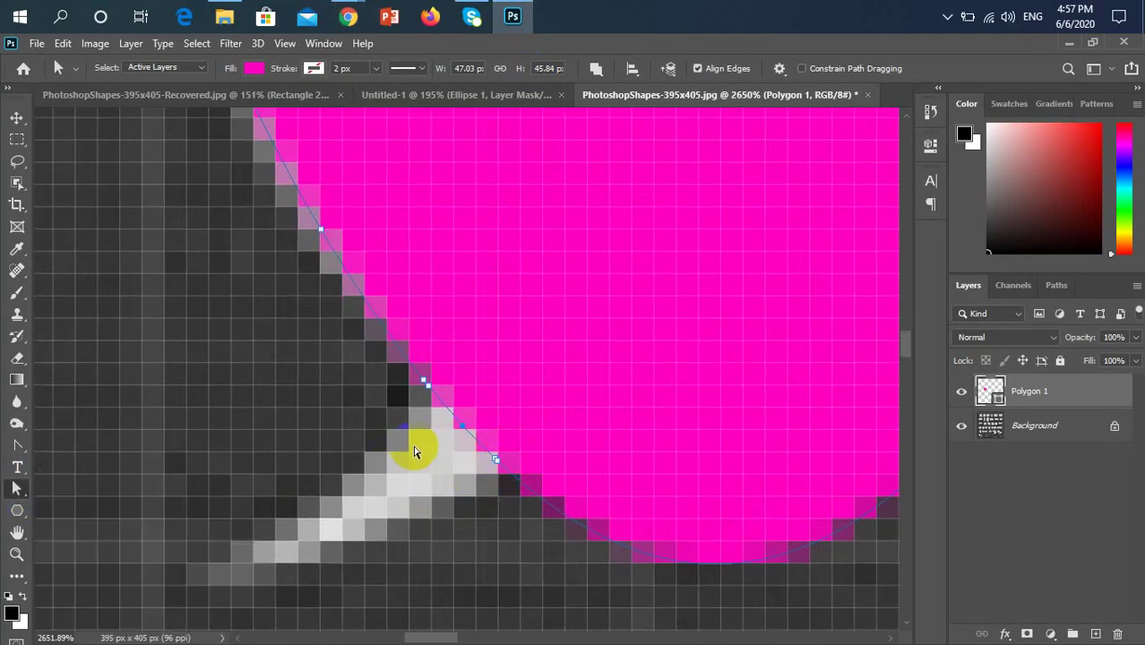
{"action": "left_click", "coordinate": [467, 409]}
{"action": "left_click_drag", "start_coordinate": [461, 430], "coordinate": [253, 561]}
Step: Add an anchor point about midway along each of the two edges of the pink bubble's tail
{"action": "left_click", "coordinate": [20, 447]}
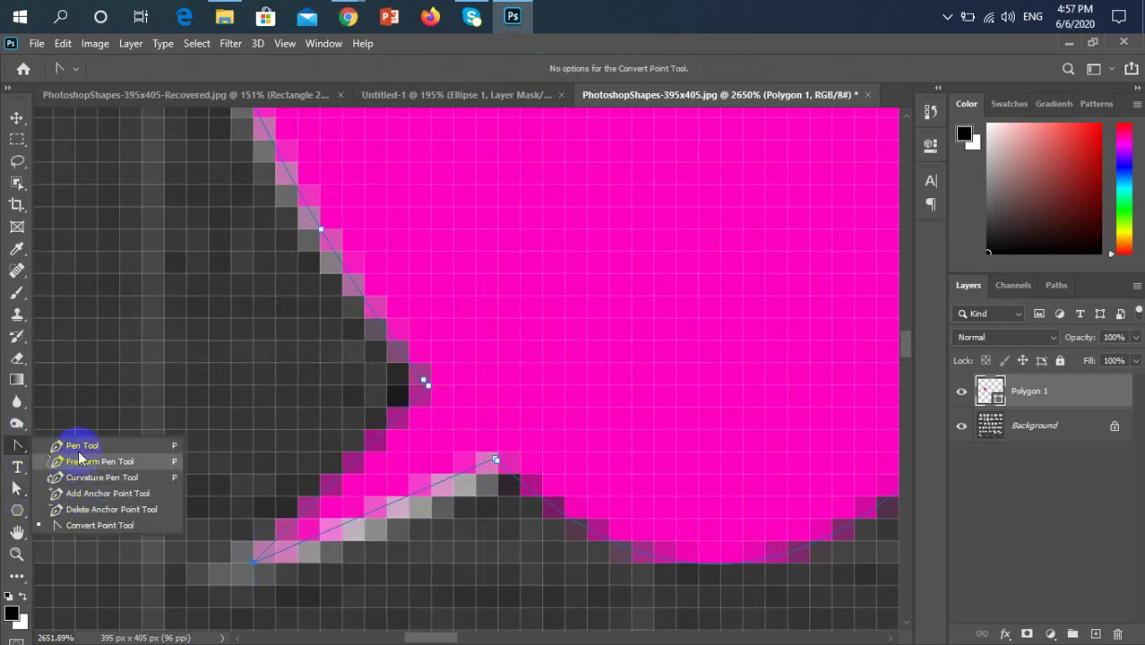
{"action": "left_click", "coordinate": [84, 492]}
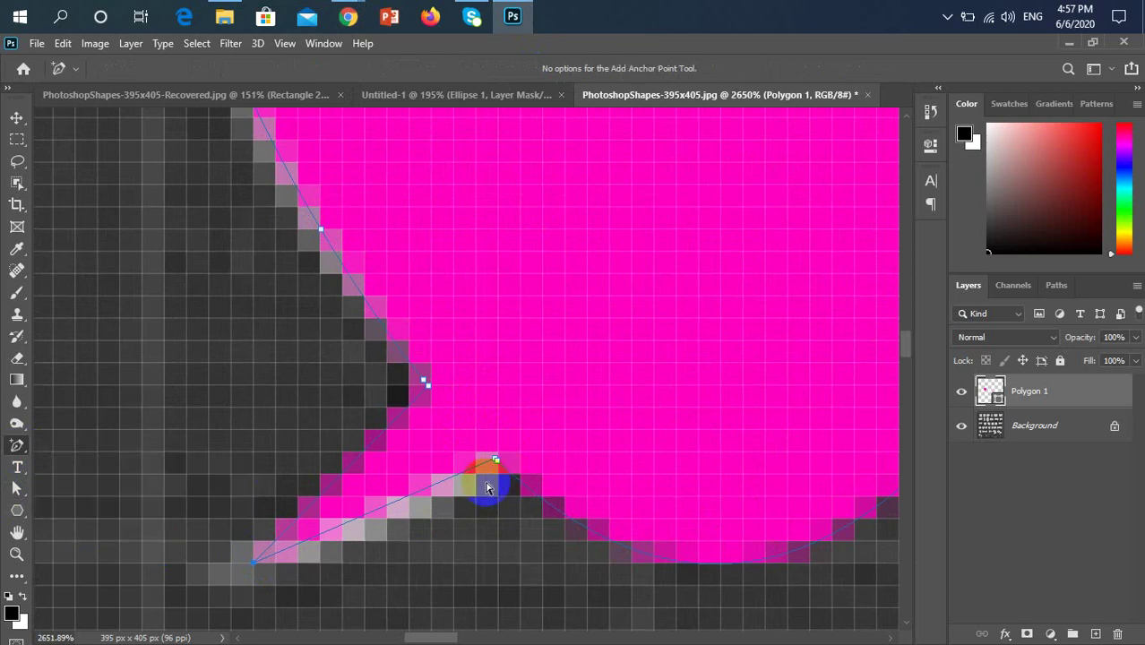
{"action": "left_click", "coordinate": [349, 462]}
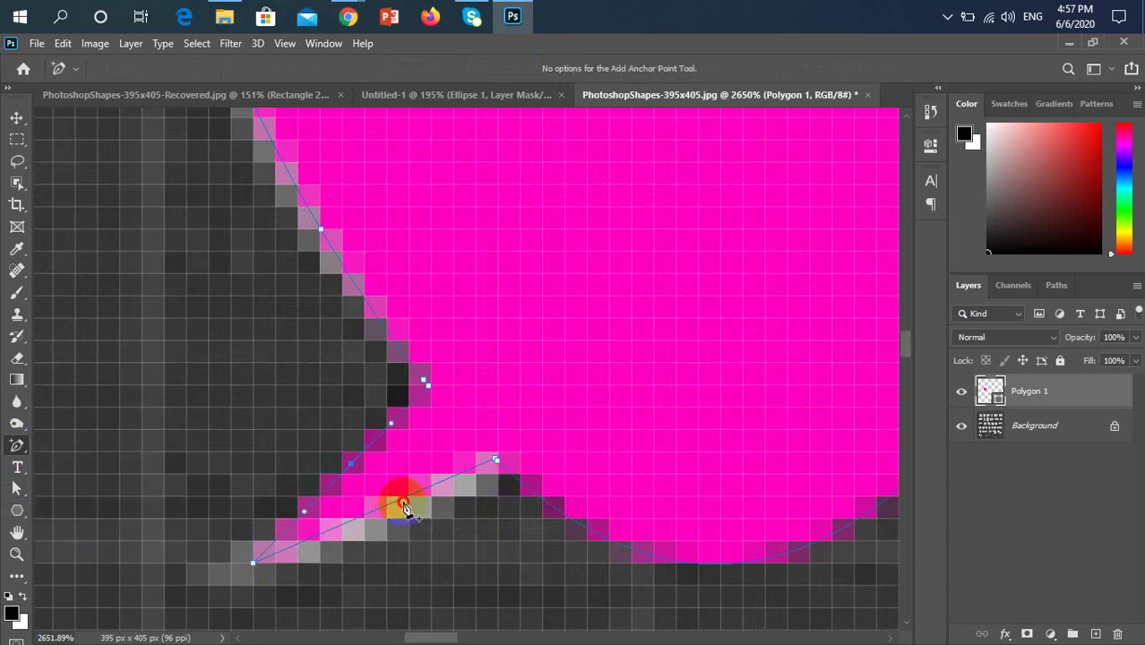
{"action": "left_click", "coordinate": [404, 507]}
Step: Shift the new midpoint anchors with the Direct Selection tool so both tail edges curve along the reference tail
{"action": "left_click", "coordinate": [17, 489]}
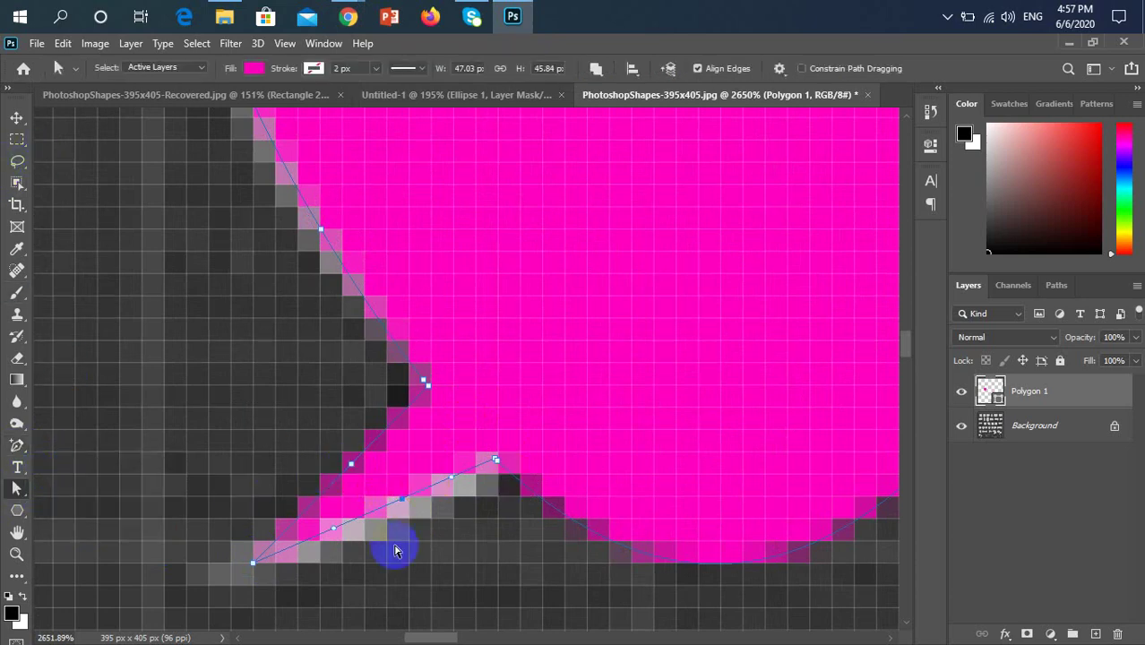
{"action": "mouse_move", "coordinate": [401, 499]}
{"action": "left_mouse_down"}
{"action": "mouse_move", "coordinate": [372, 497]}
{"action": "mouse_move", "coordinate": [396, 494]}
{"action": "mouse_move", "coordinate": [410, 517]}
{"action": "left_mouse_up"}
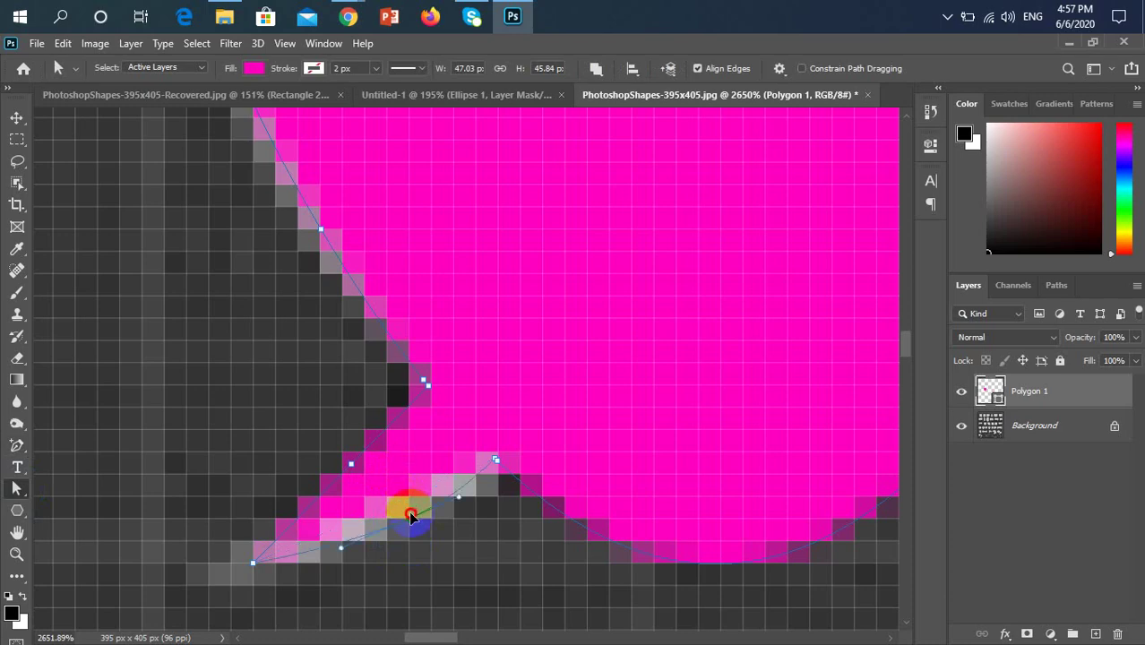
{"action": "left_click_drag", "start_coordinate": [349, 463], "coordinate": [352, 469]}
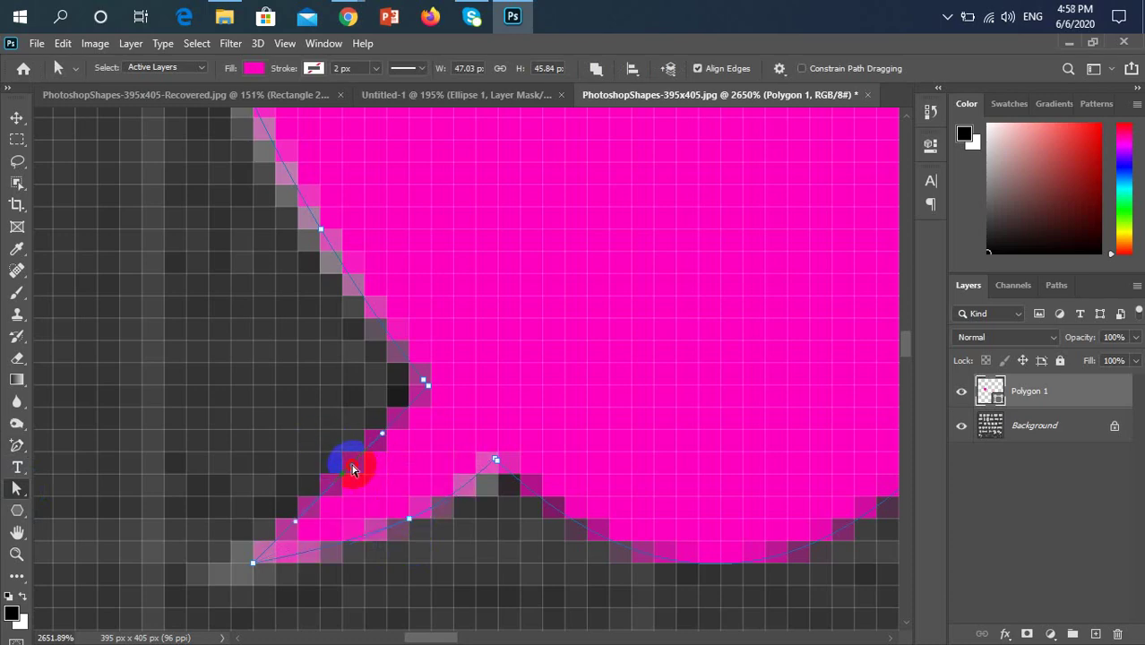
{"action": "scroll", "coordinate": [248, 383], "scroll_direction": "down", "scroll_amount": 6}
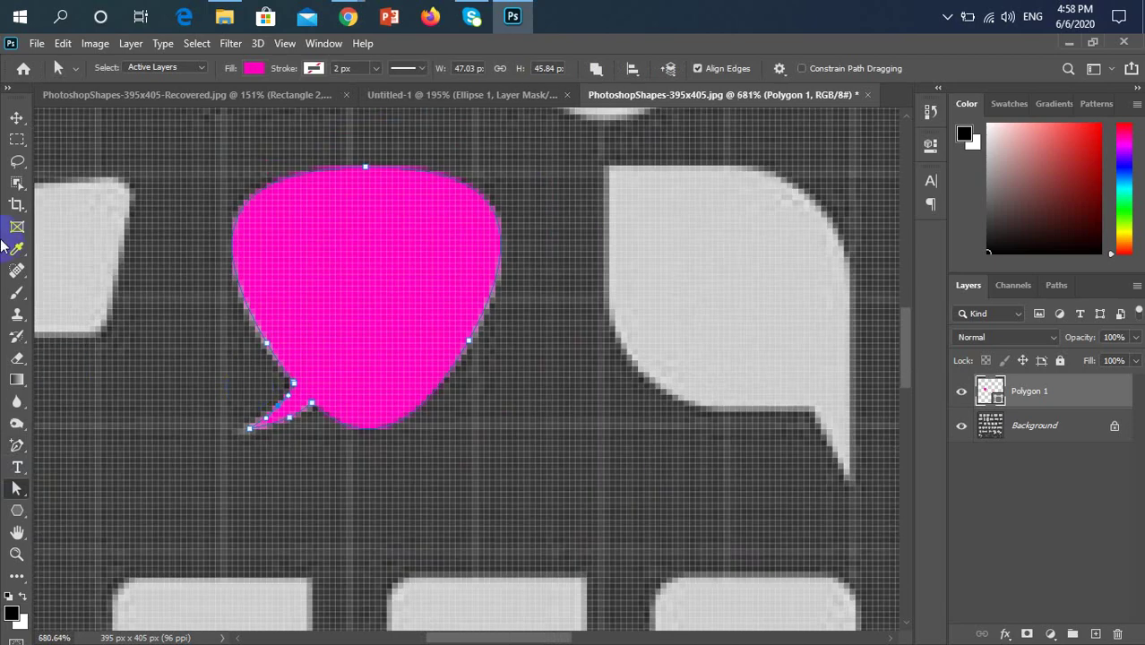
Step: Extend the canvas to the left with the Crop tool to about 650 px wide, adding a blank white area beside the shapes
{"action": "left_click", "coordinate": [16, 117]}
{"action": "scroll", "coordinate": [473, 332], "scroll_direction": "down", "scroll_amount": 4}
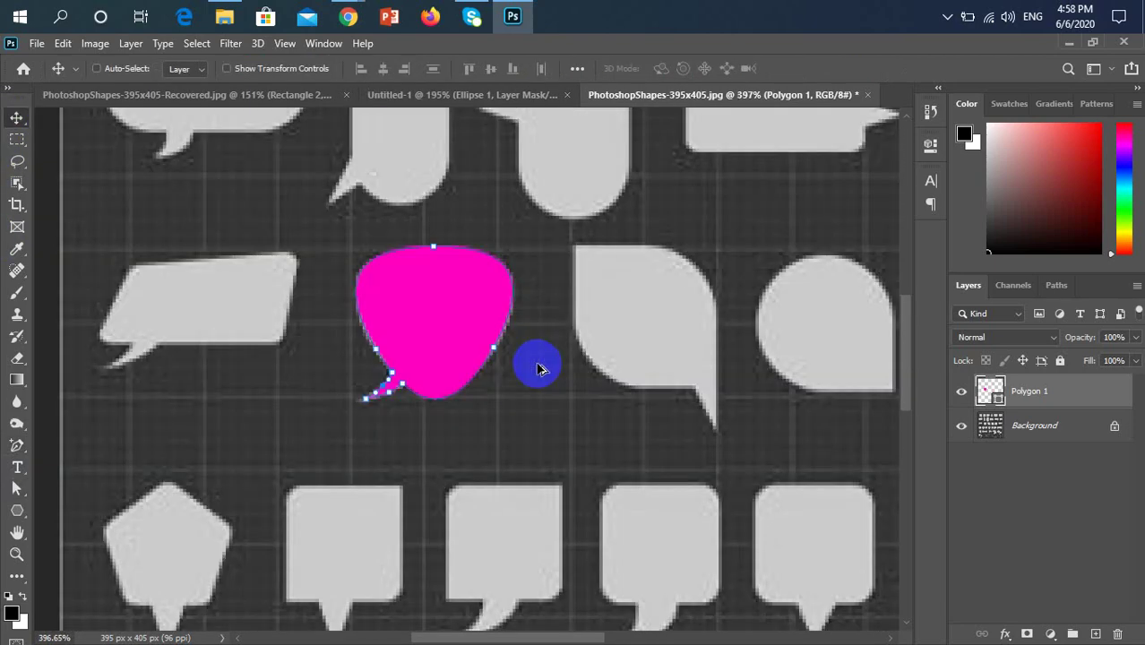
{"action": "left_click", "coordinate": [18, 205]}
{"action": "scroll", "coordinate": [435, 404], "scroll_direction": "down", "scroll_amount": 3}
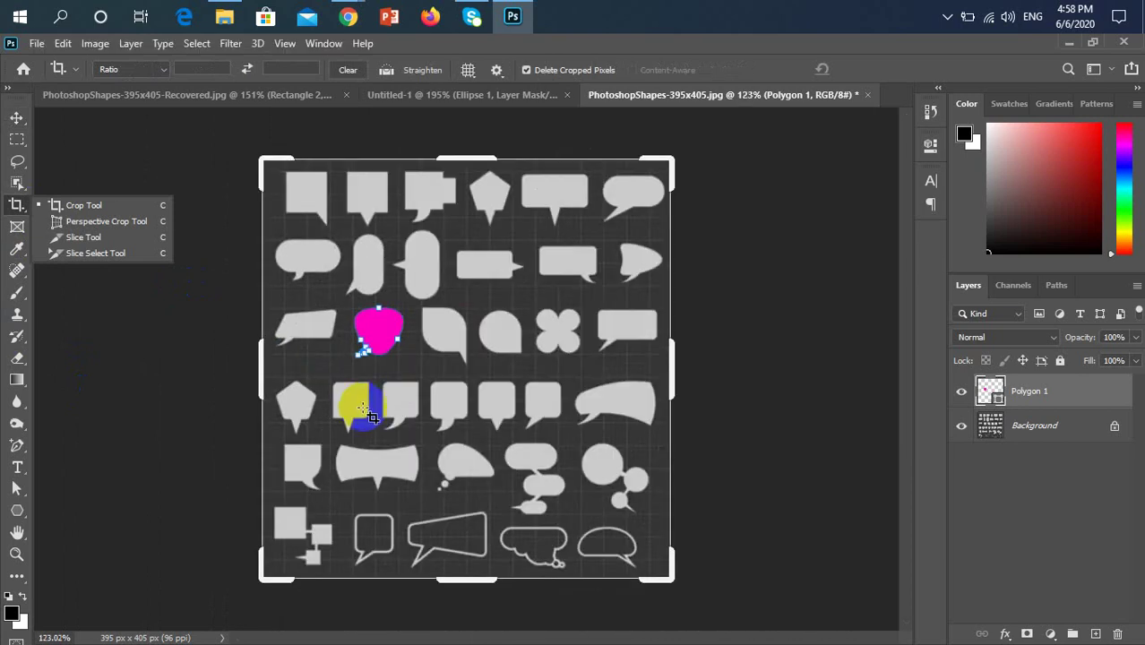
{"action": "left_click_drag", "start_coordinate": [268, 370], "coordinate": [128, 368]}
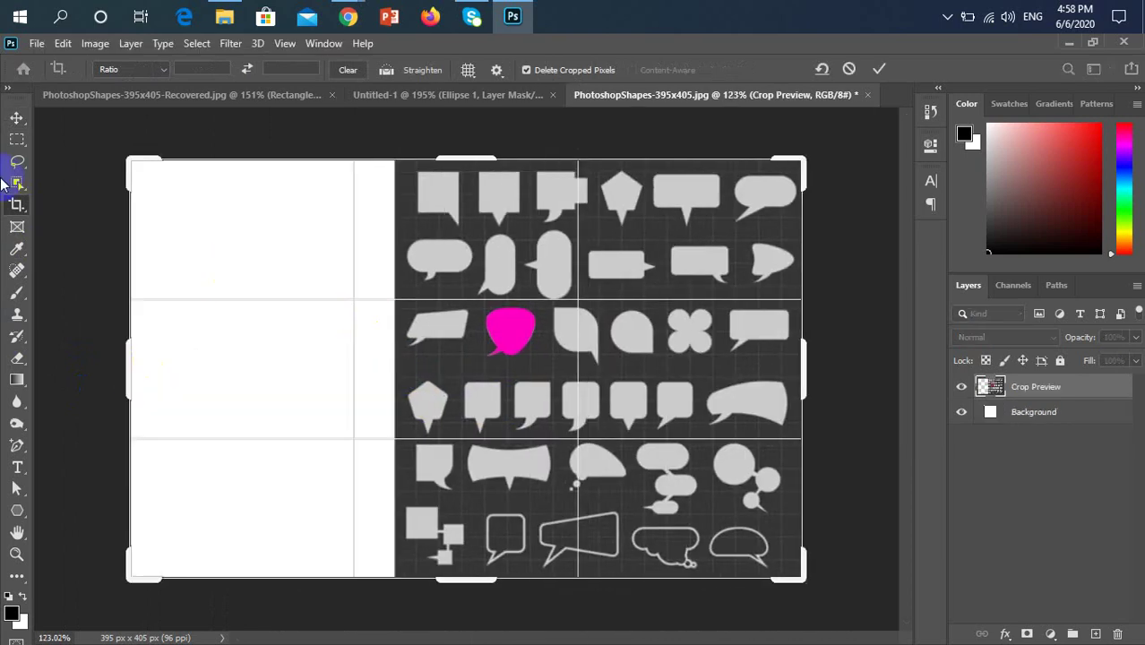
{"action": "left_click", "coordinate": [15, 123]}
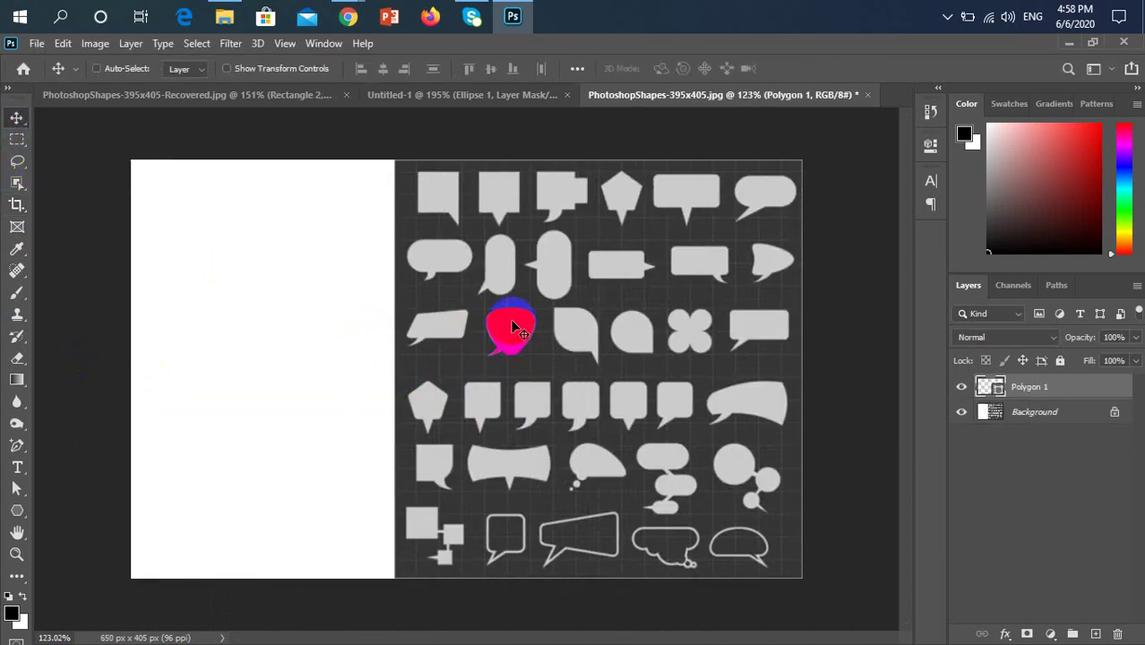
Step: Move the finished pink speech bubble off the reference sheet onto the blank white area
{"action": "left_click_drag", "start_coordinate": [515, 328], "coordinate": [316, 351]}
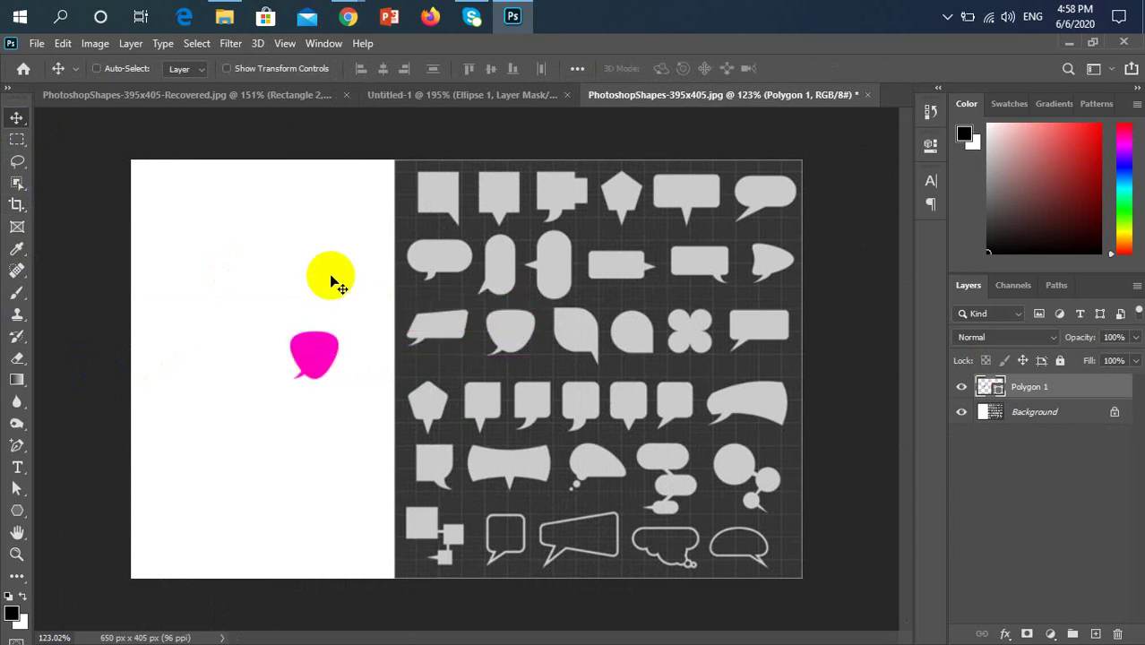
{"action": "key", "text": "ctrl+plus"}
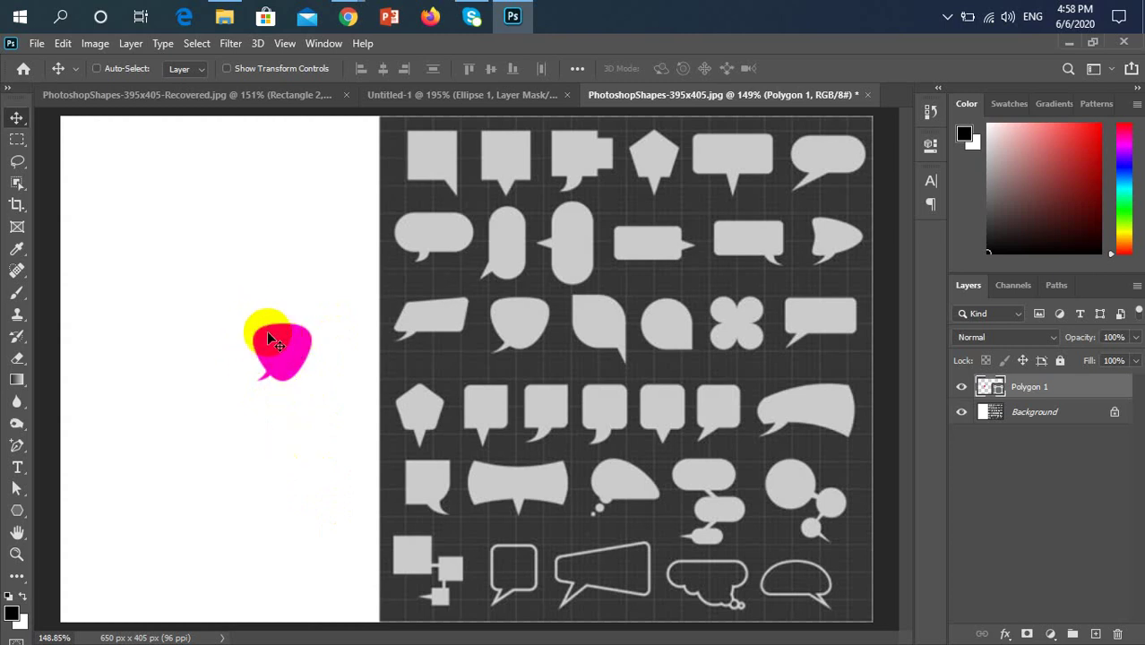
{"action": "left_click", "coordinate": [580, 377]}
{"action": "scroll", "coordinate": [345, 371], "scroll_direction": "up", "scroll_amount": 2}
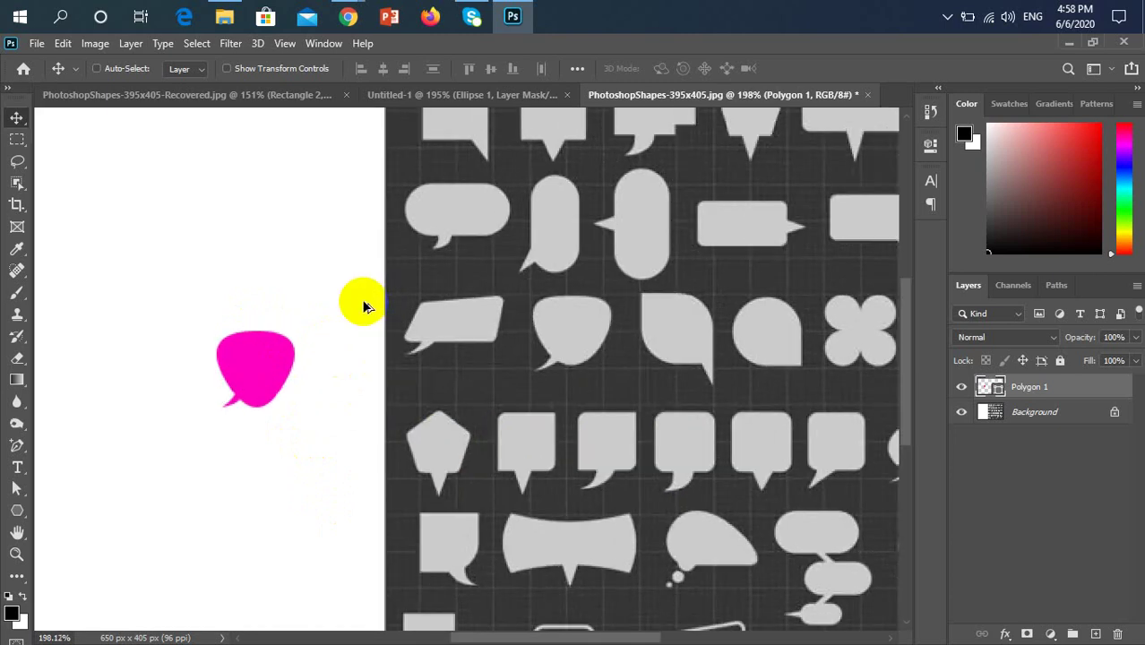
{"action": "left_click_drag", "start_coordinate": [244, 381], "coordinate": [431, 380]}
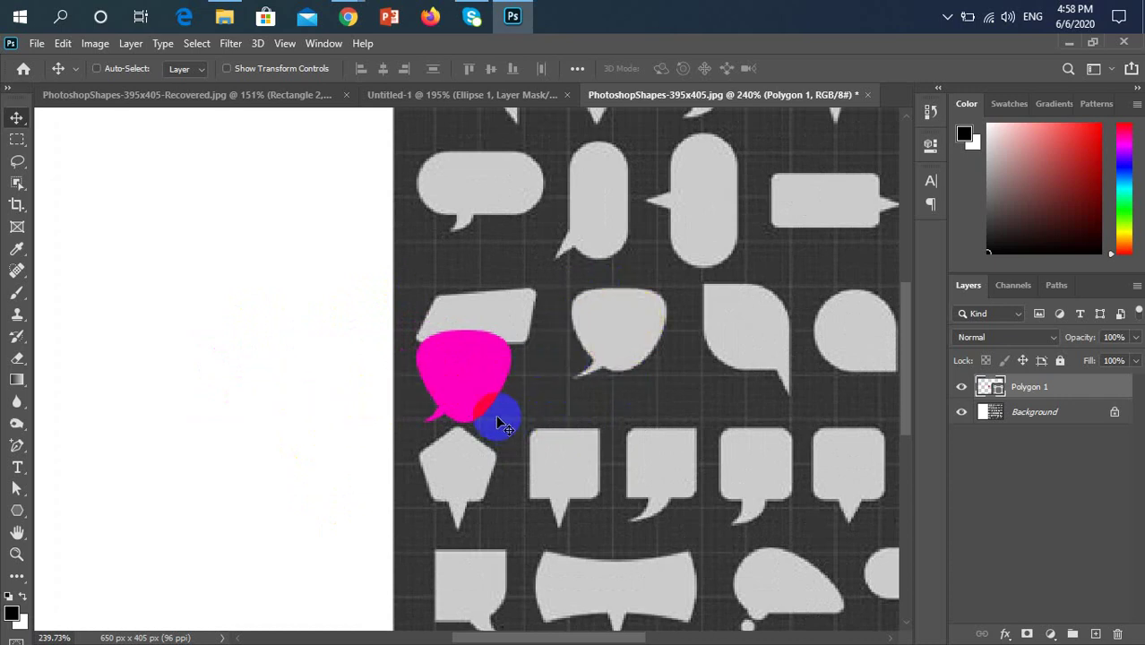
{"action": "left_click_drag", "start_coordinate": [498, 416], "coordinate": [296, 285]}
{"action": "scroll", "coordinate": [267, 394], "scroll_direction": "down", "scroll_amount": 3}
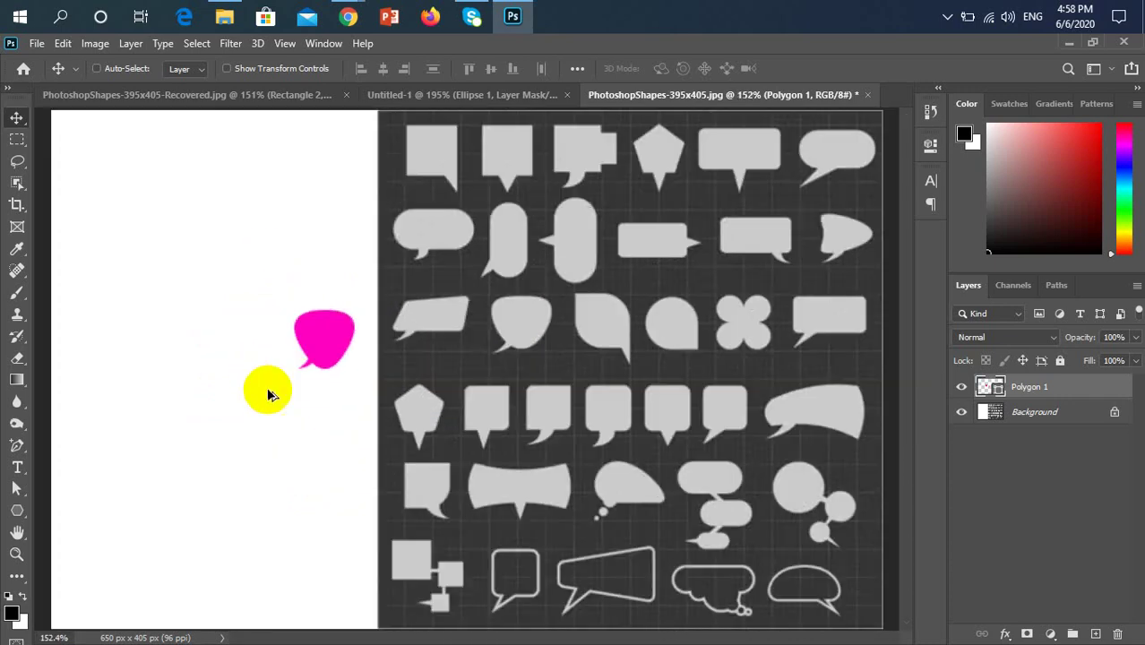
Step: Draw a rectangle about 57 × 28 px over the body of the dome-shaped outlined bubble and lower its layer opacity to 76%
{"action": "scroll", "coordinate": [267, 394], "scroll_direction": "down", "scroll_amount": 1}
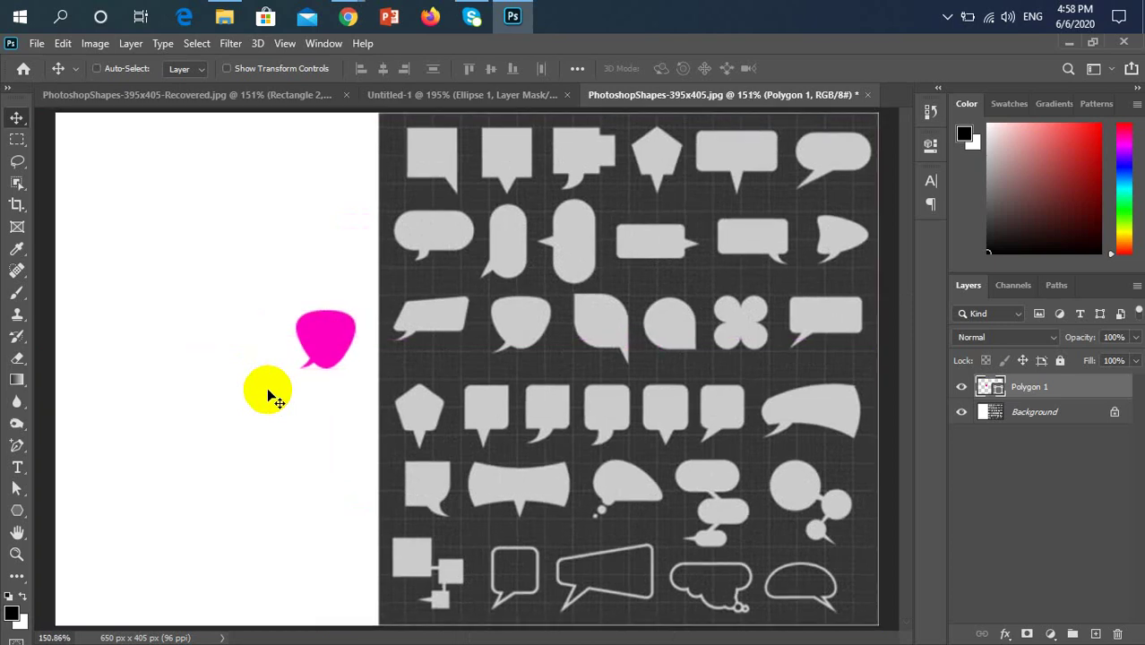
{"action": "scroll", "coordinate": [860, 618], "scroll_direction": "up", "scroll_amount": 2}
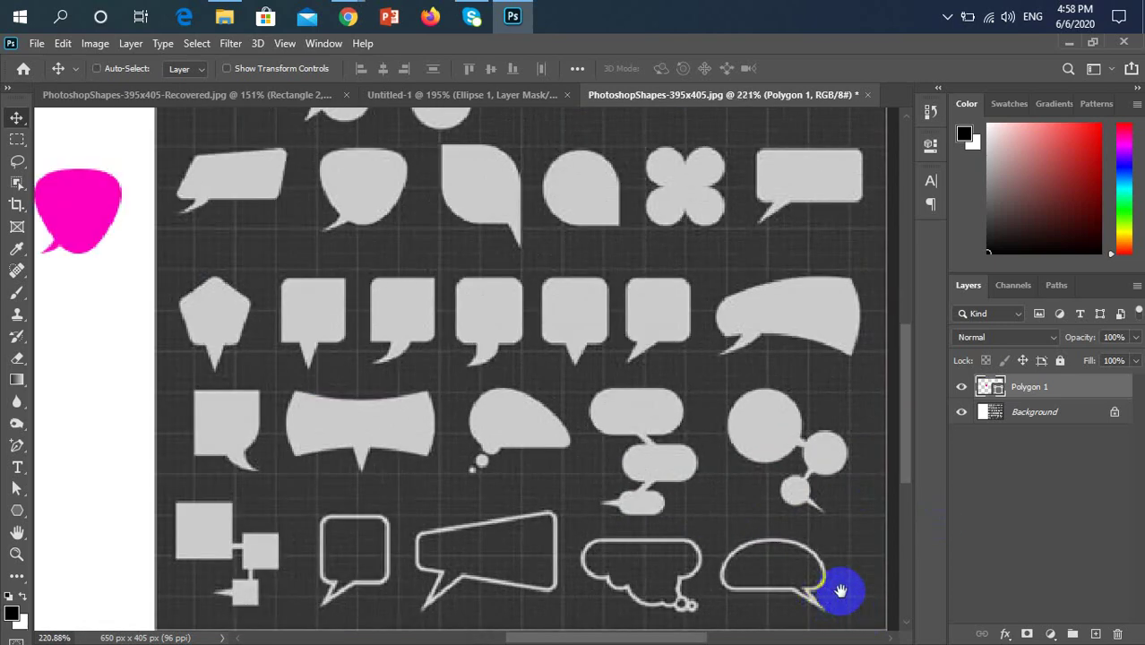
{"action": "left_click_drag", "start_coordinate": [840, 591], "coordinate": [727, 519]}
{"action": "scroll", "coordinate": [674, 483], "scroll_direction": "up", "scroll_amount": 2}
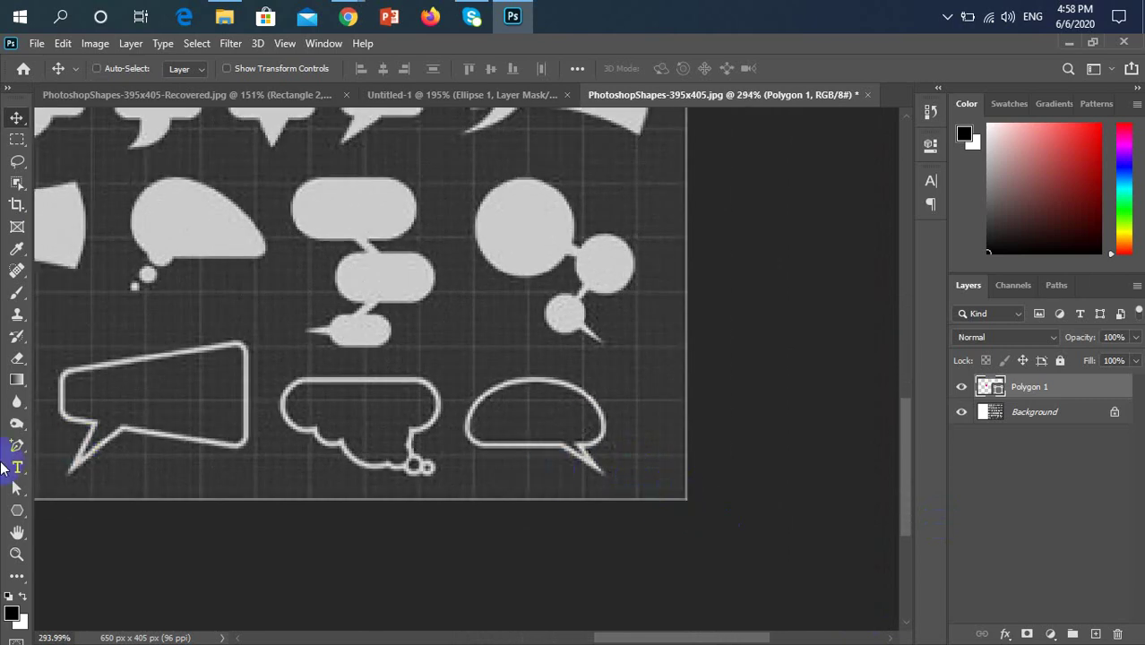
{"action": "left_click", "coordinate": [18, 509]}
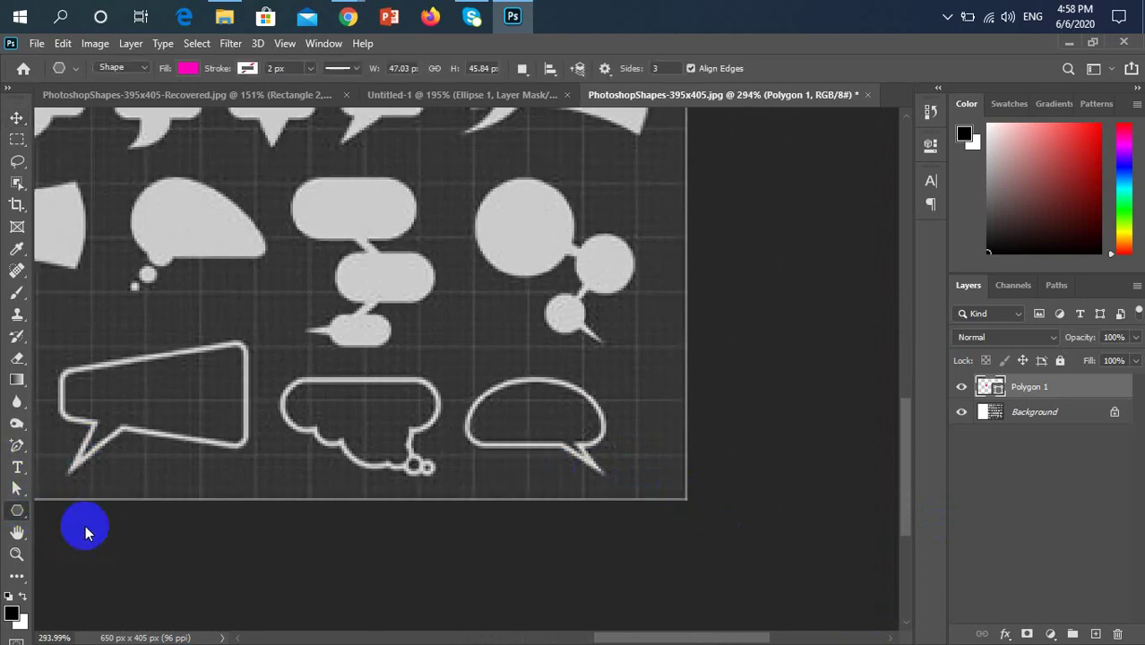
{"action": "right_click", "coordinate": [27, 516]}
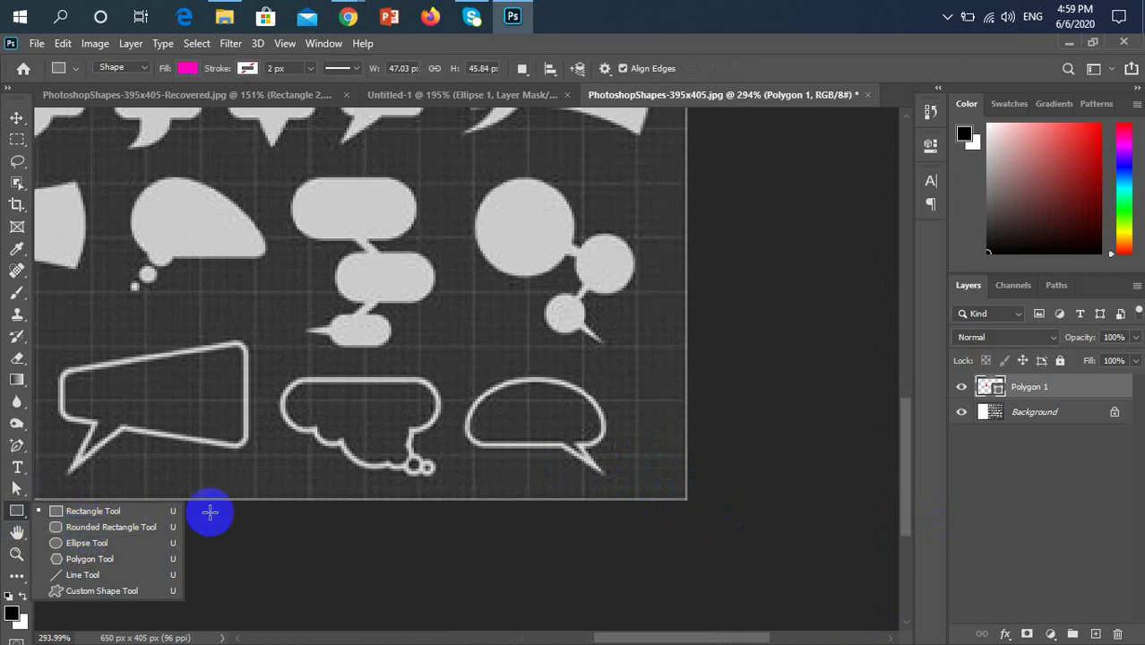
{"action": "left_click", "coordinate": [110, 512]}
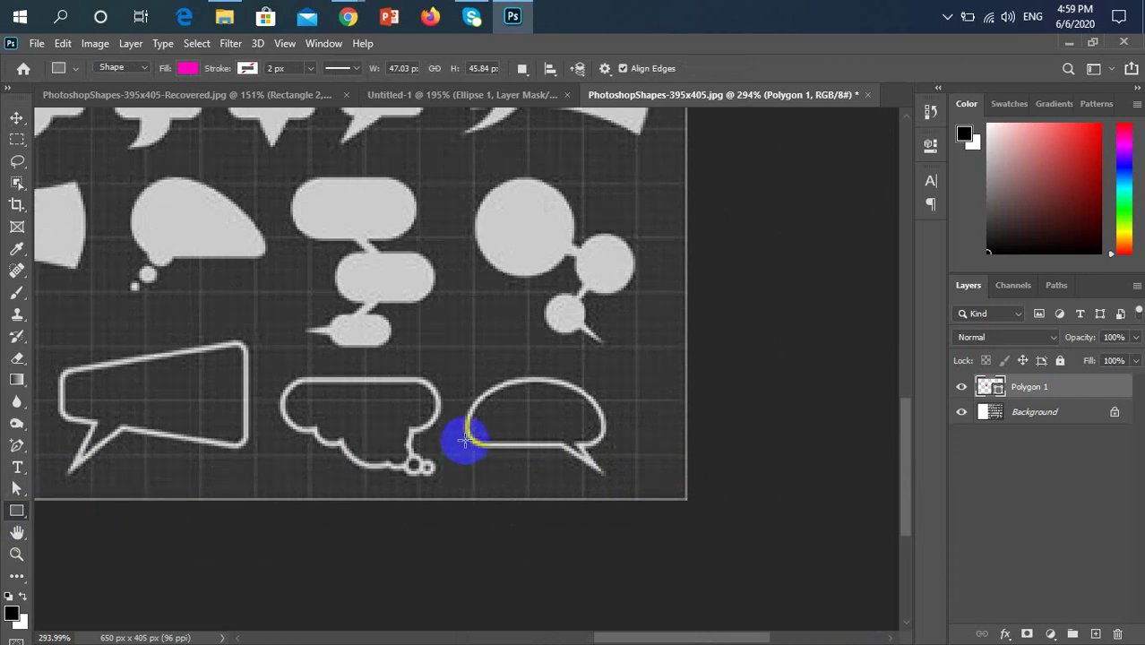
{"action": "left_click_drag", "start_coordinate": [466, 445], "coordinate": [603, 378]}
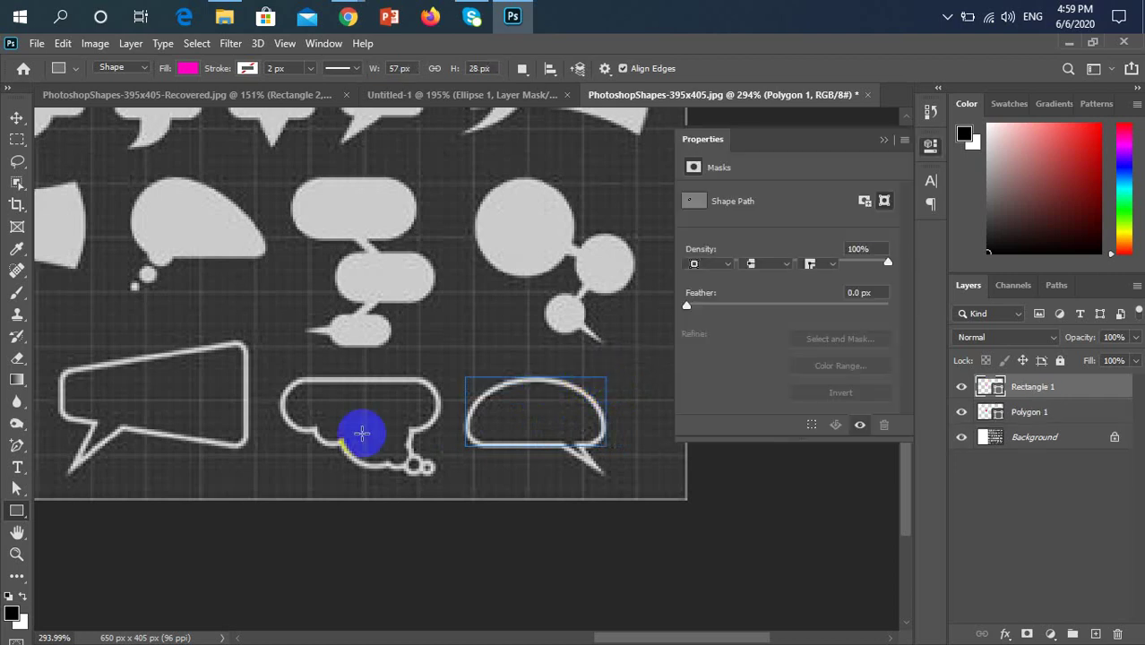
{"action": "left_click", "coordinate": [1134, 337]}
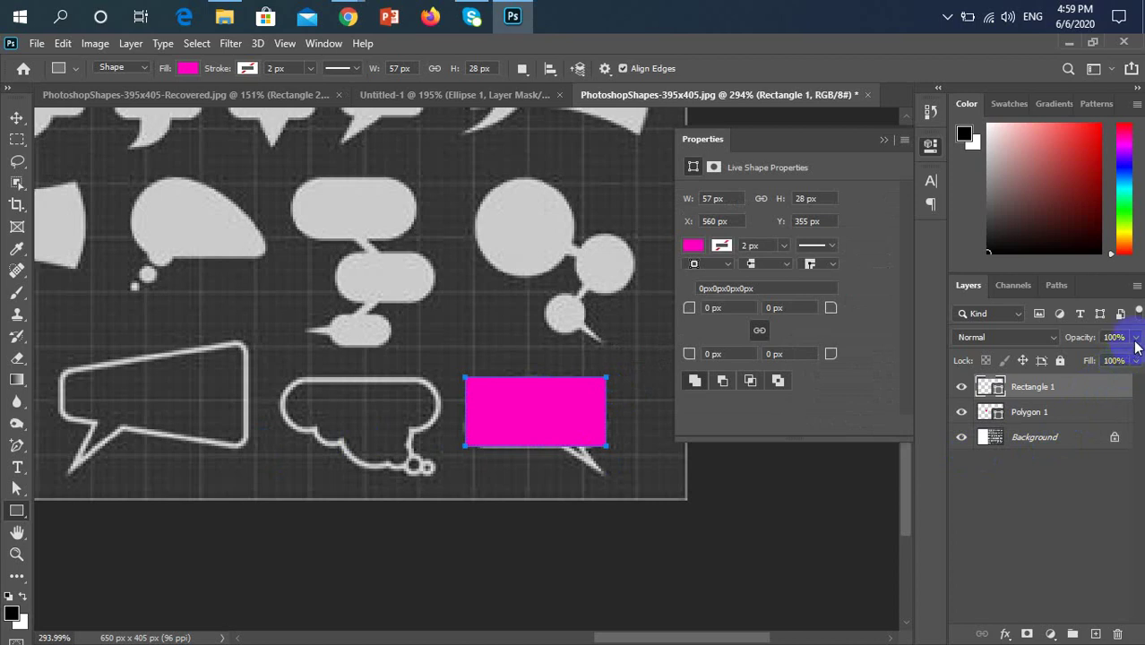
{"action": "left_click_drag", "start_coordinate": [1131, 360], "coordinate": [1115, 360]}
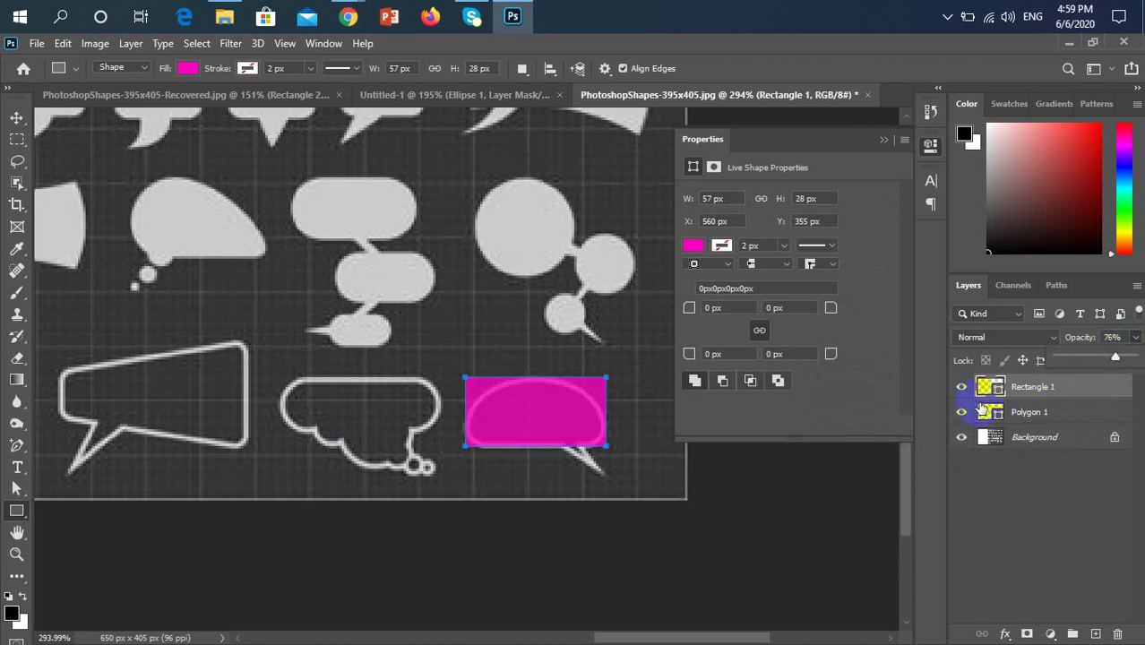
Step: Set both bottom corner radii of the rectangle to 5 px
{"action": "left_click", "coordinate": [711, 353]}
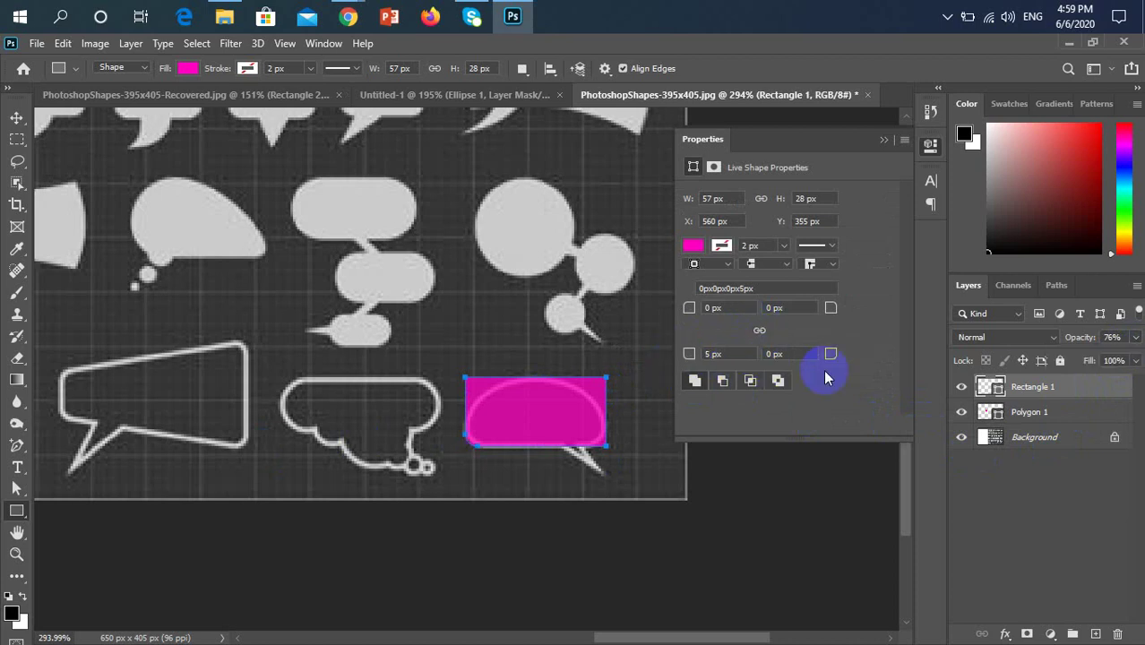
{"action": "left_click", "coordinate": [773, 354]}
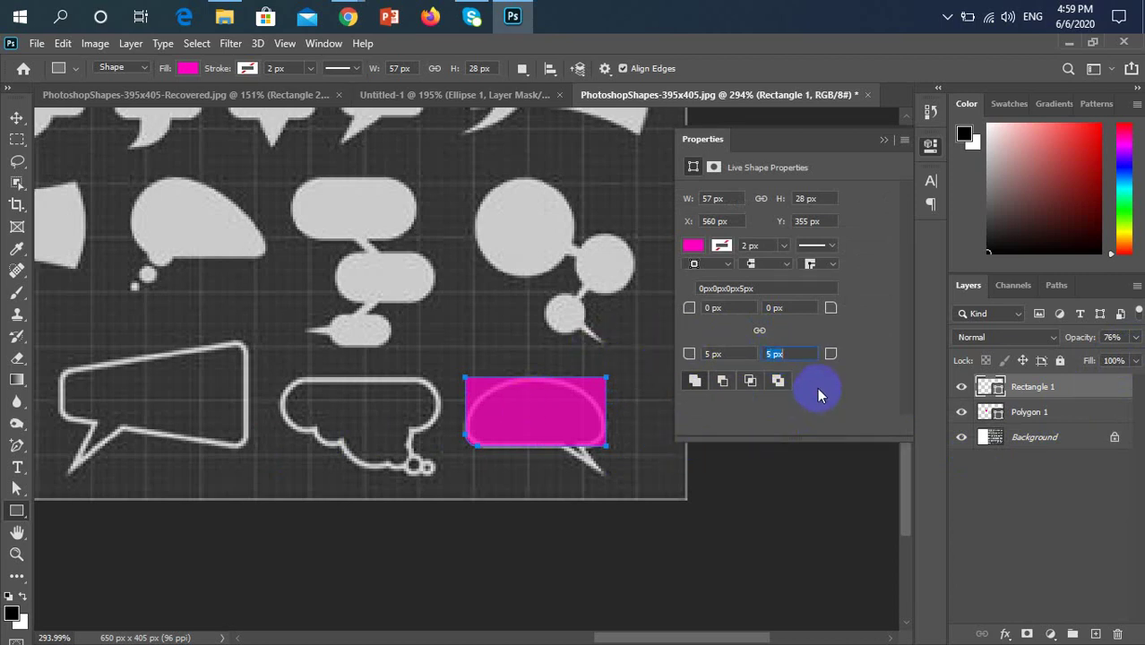
{"action": "double_click", "coordinate": [809, 355]}
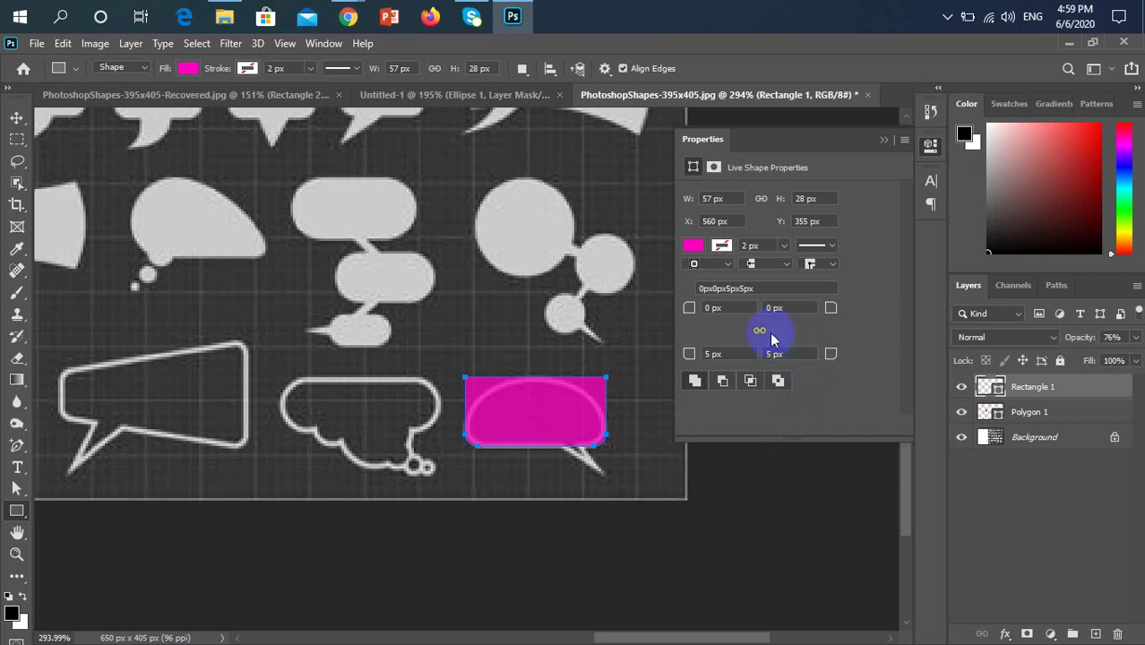
Step: Enter a radius of 30 px for the rectangle's top-left corner
{"action": "left_click", "coordinate": [713, 307]}
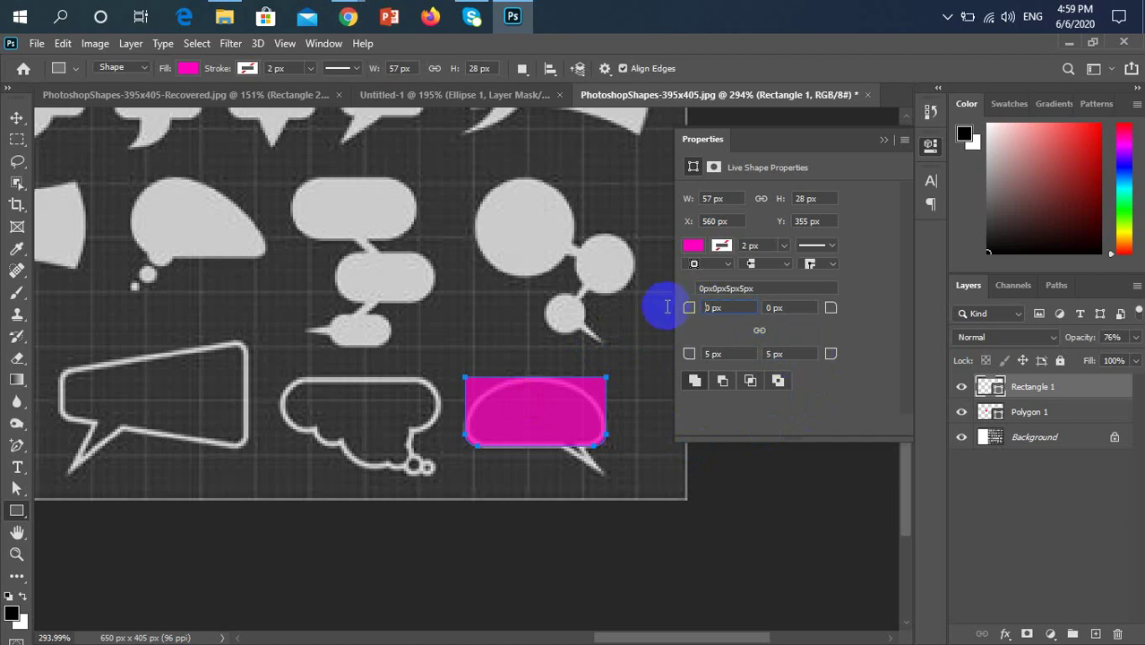
{"action": "double_click", "coordinate": [708, 309]}
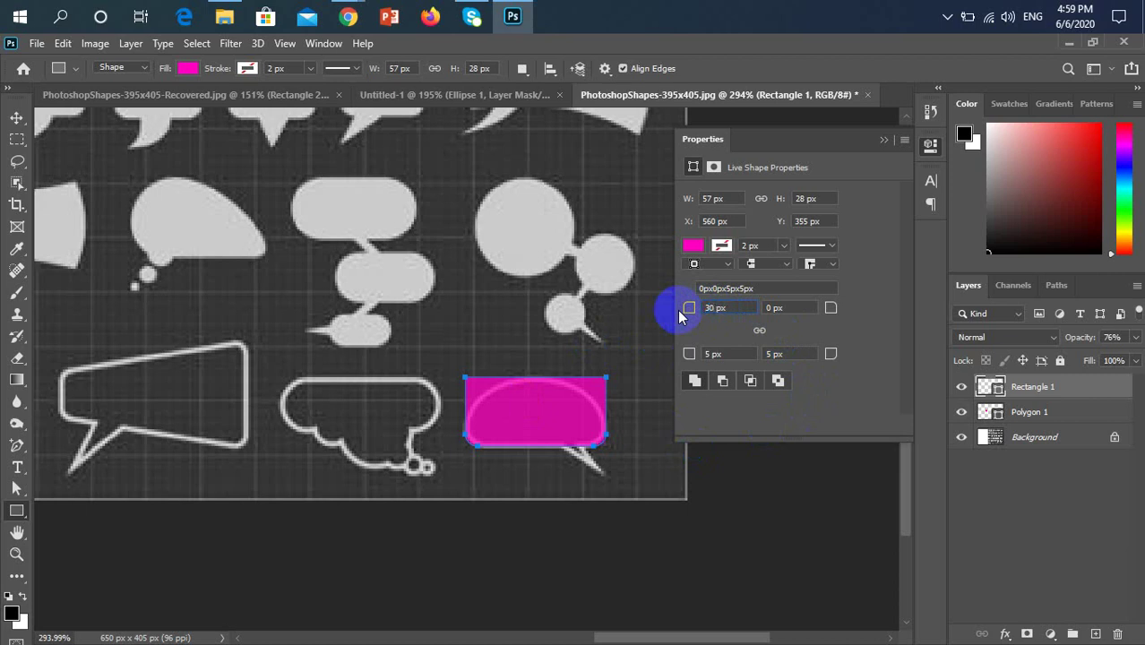
{"action": "key", "text": "Return"}
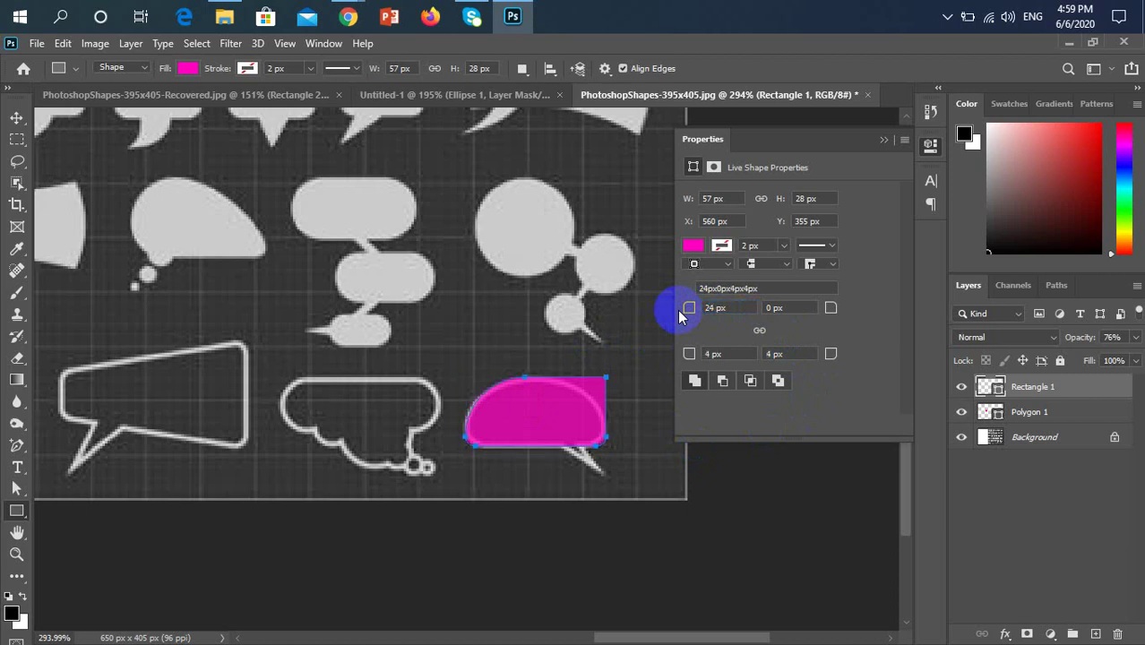
Step: Try a 30 px radius on the rectangle's top-right corner and undo it
{"action": "double_click", "coordinate": [772, 307]}
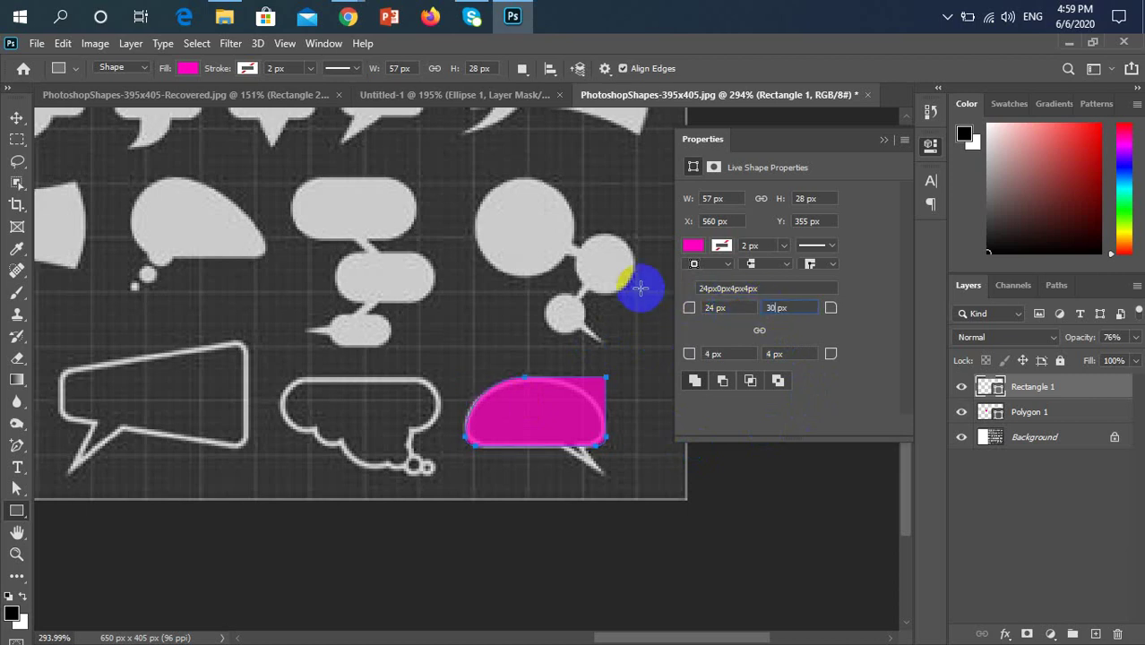
{"action": "key", "text": "Return"}
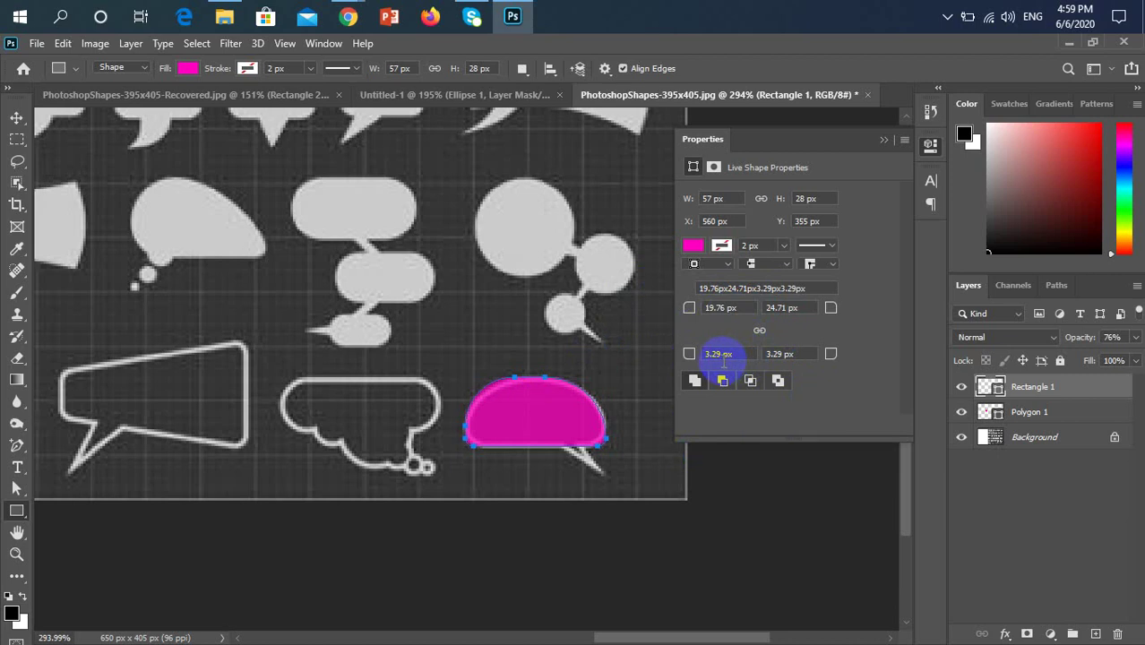
{"action": "key", "text": "ctrl+z"}
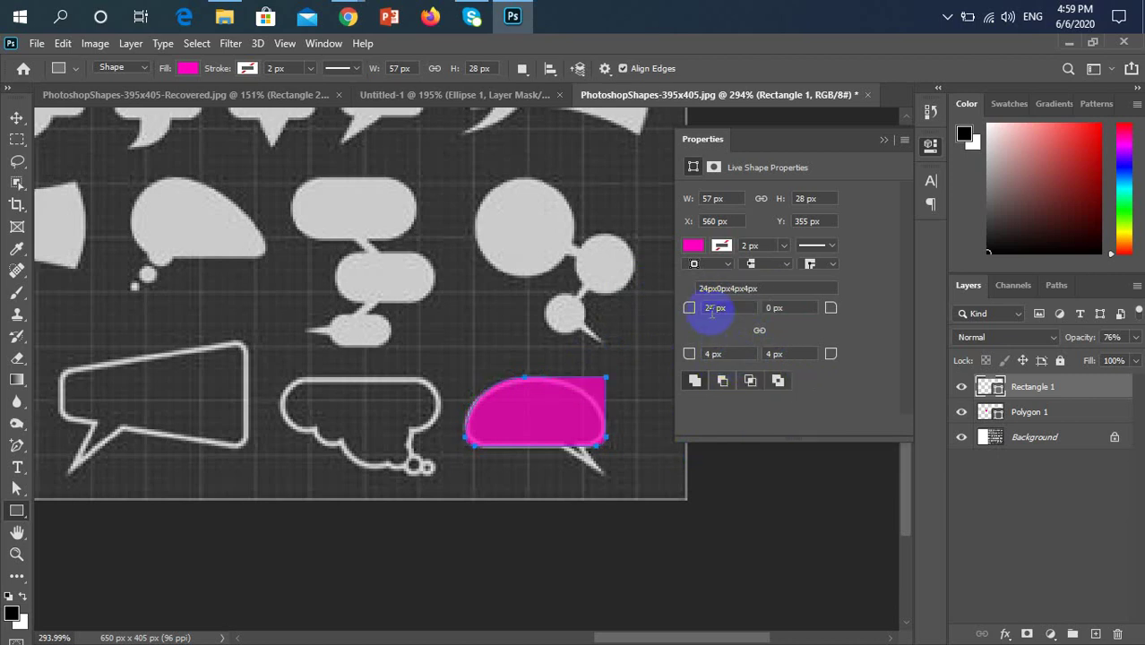
Step: Enter a radius of 25 px for both the top-left and top-right corners of the dome-shaped rectangle
{"action": "left_click_drag", "start_coordinate": [713, 307], "coordinate": [662, 310]}
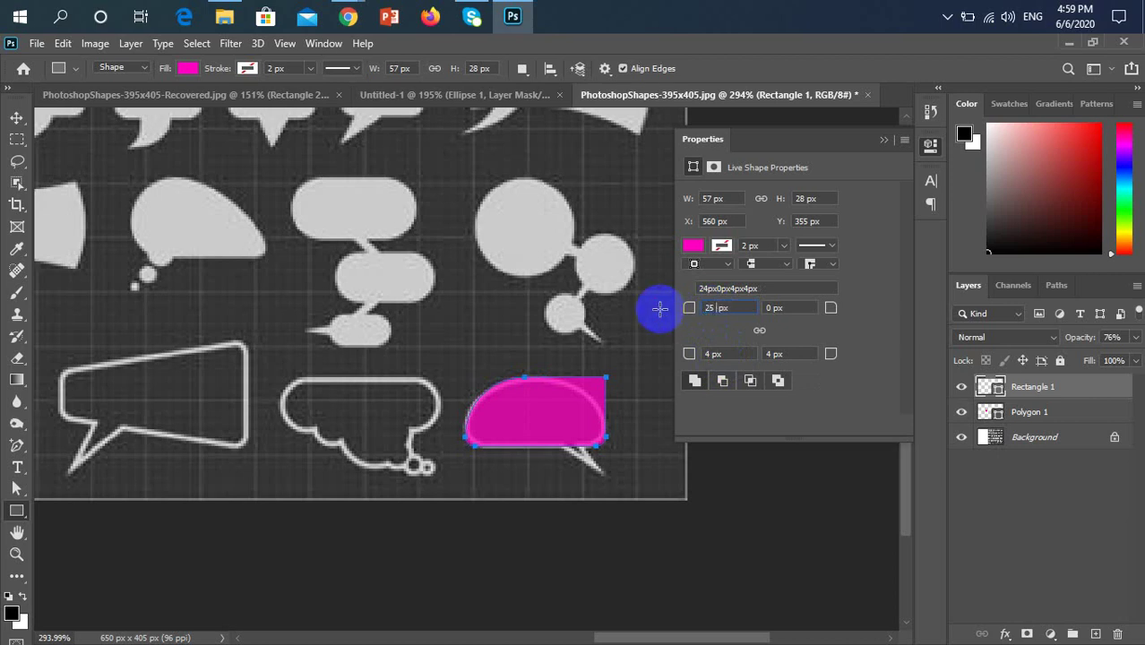
{"action": "key", "text": "Return"}
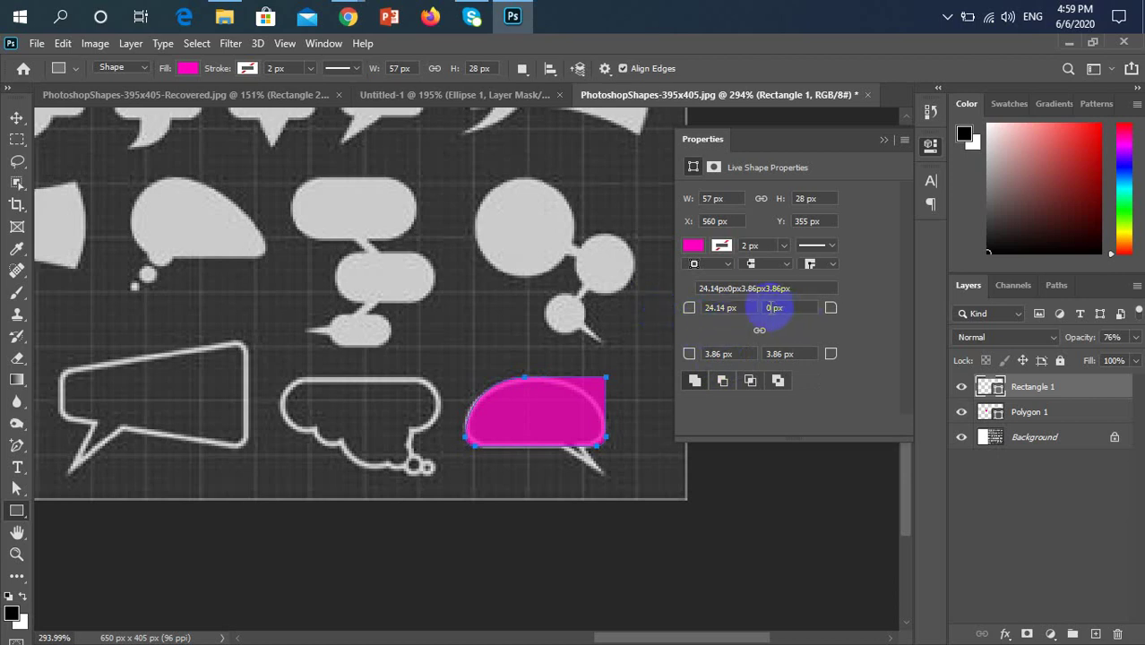
{"action": "left_click_drag", "start_coordinate": [774, 307], "coordinate": [707, 307]}
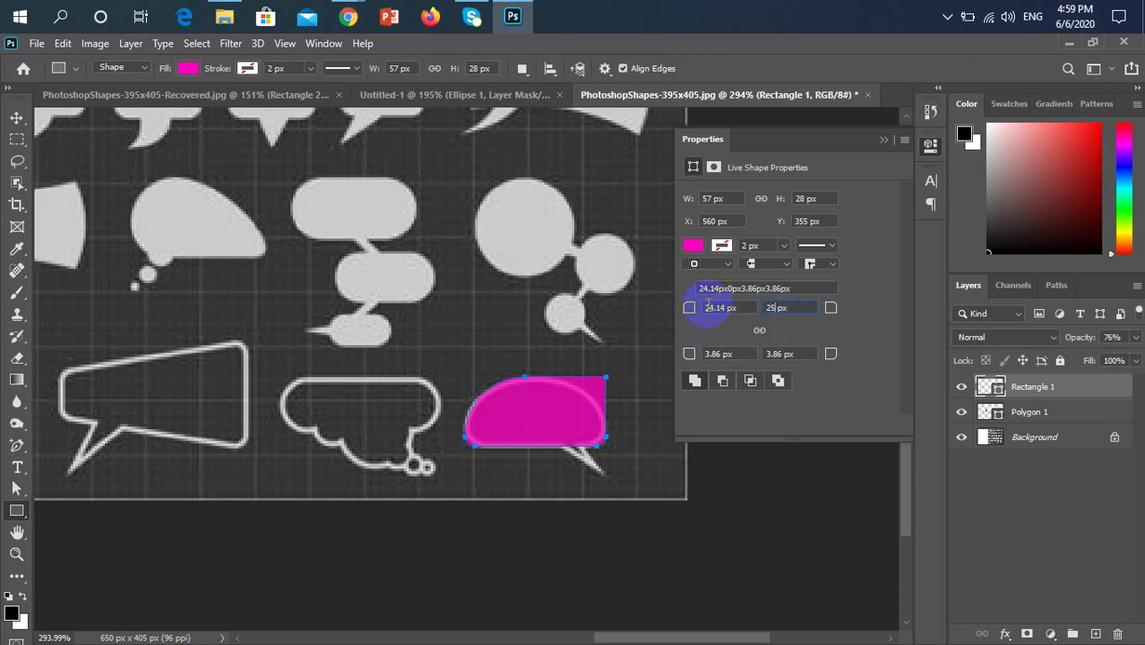
{"action": "key", "text": "Return"}
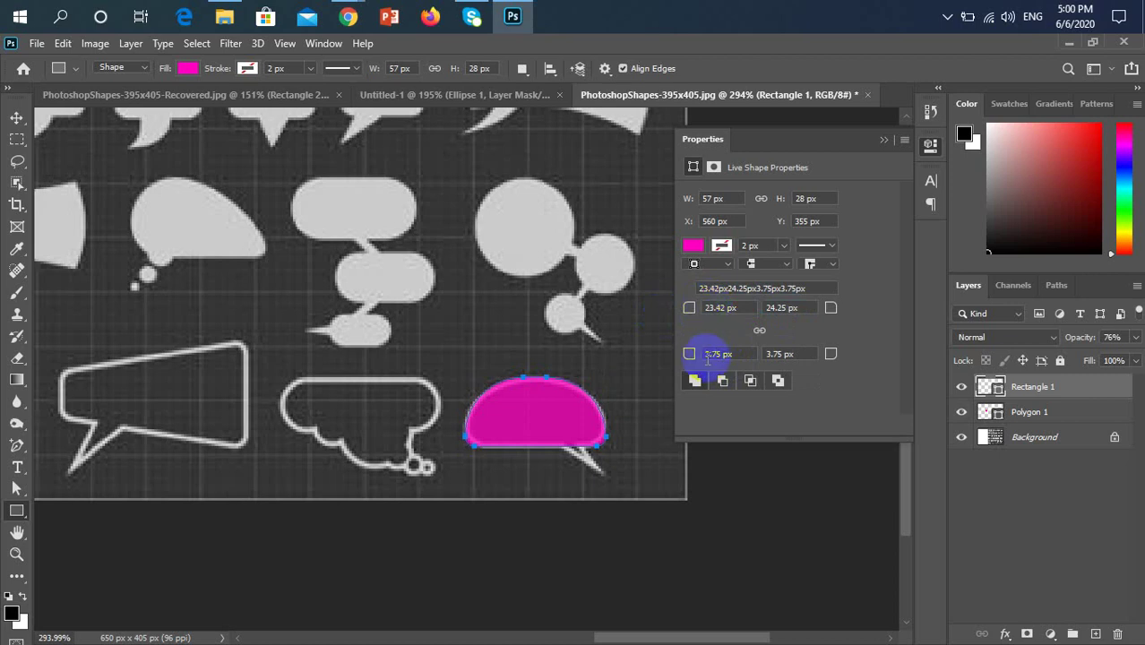
Step: Set the bottom-right corner radius of the dome-shaped rectangle to 7 px
{"action": "left_click", "coordinate": [777, 381]}
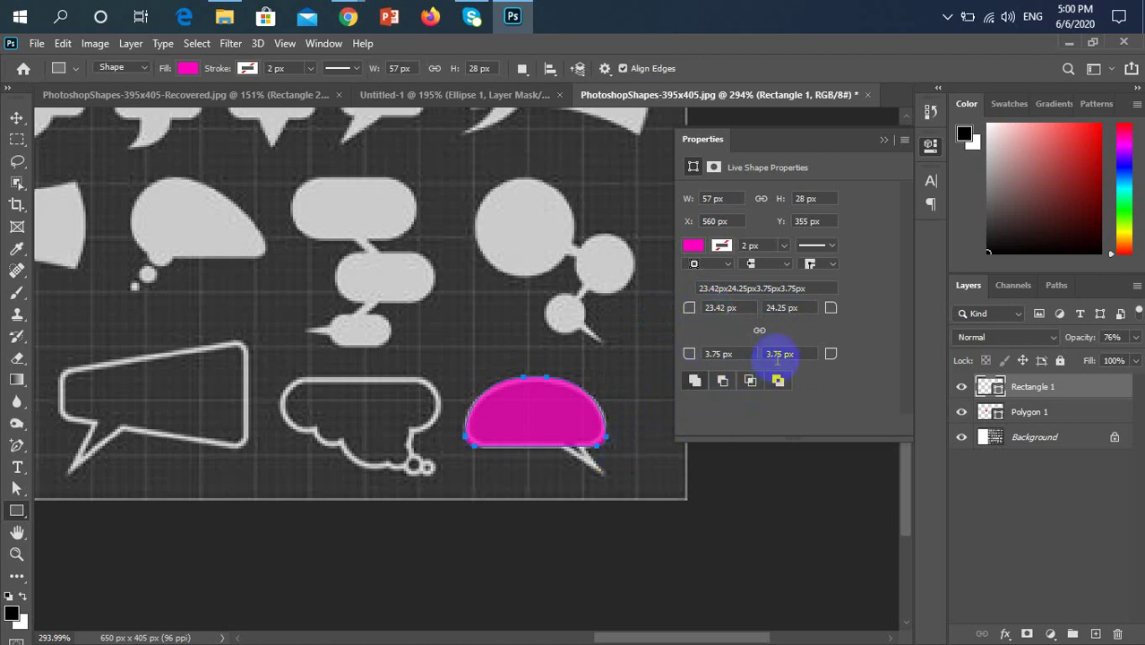
{"action": "left_click", "coordinate": [779, 354]}
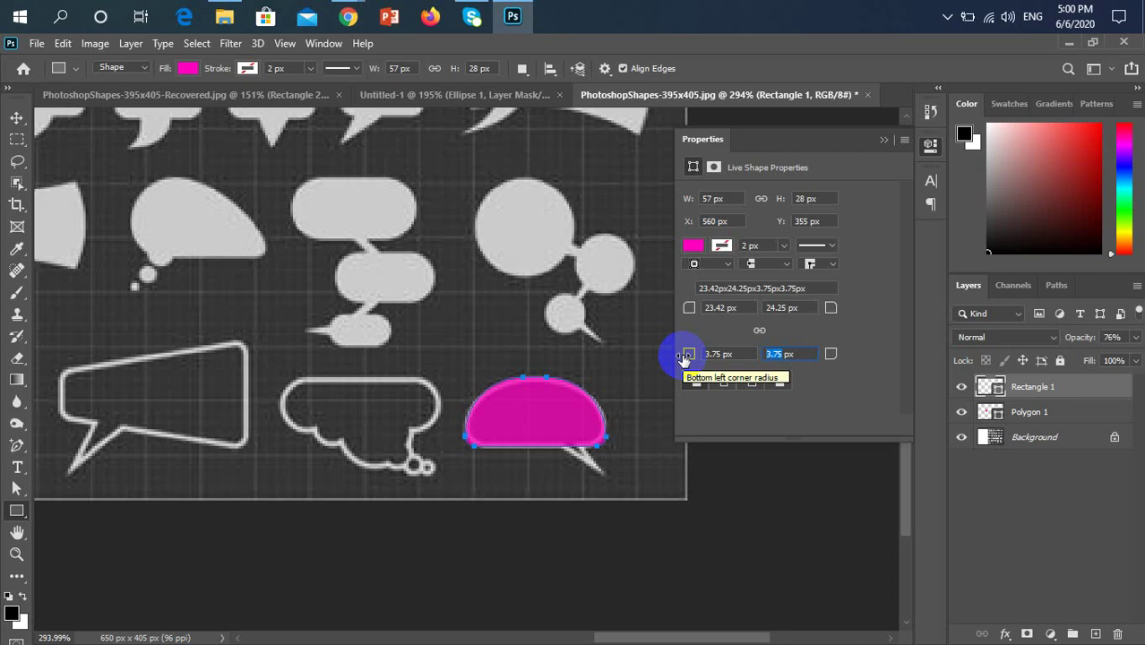
{"action": "type", "text": "7"}
{"action": "key", "text": "Return"}
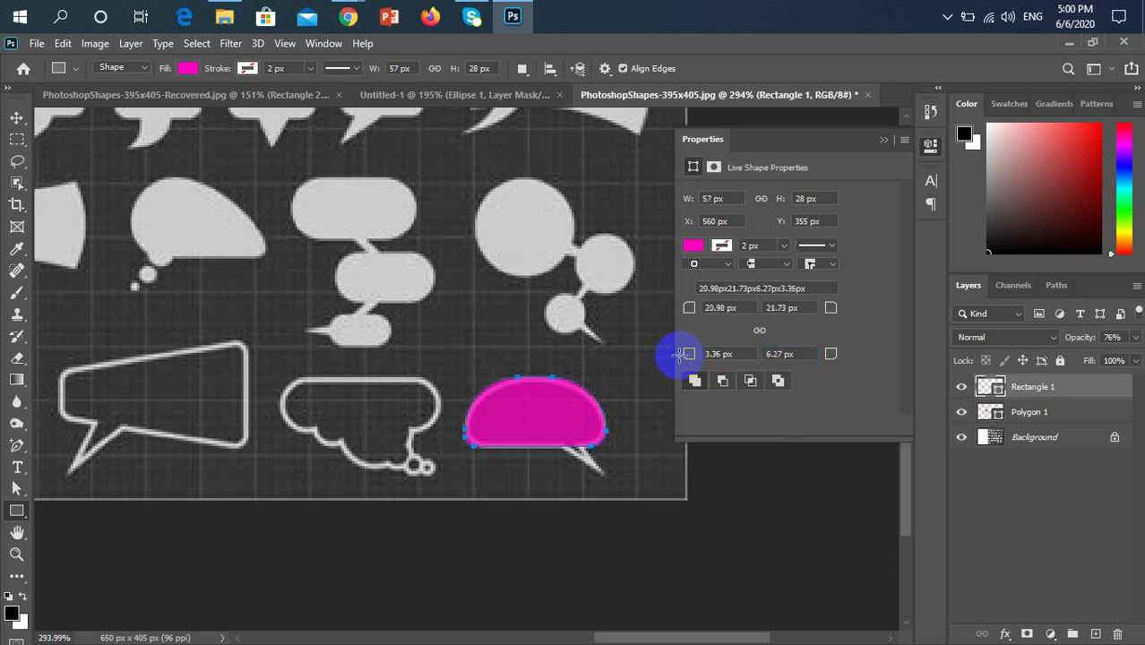
Step: Reselect the dome shape's layer, Rectangle 1, and set its bottom-left corner radius to 7 px
{"action": "scroll", "coordinate": [472, 457], "scroll_direction": "up", "scroll_amount": 6}
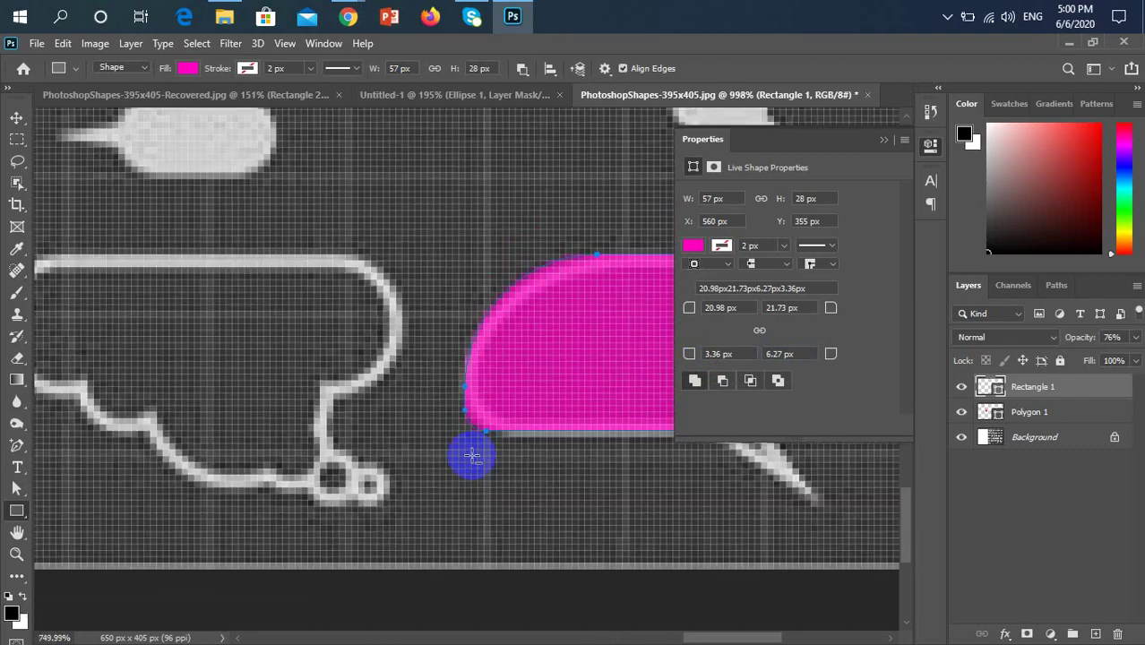
{"action": "scroll", "coordinate": [472, 457], "scroll_direction": "down", "scroll_amount": 6}
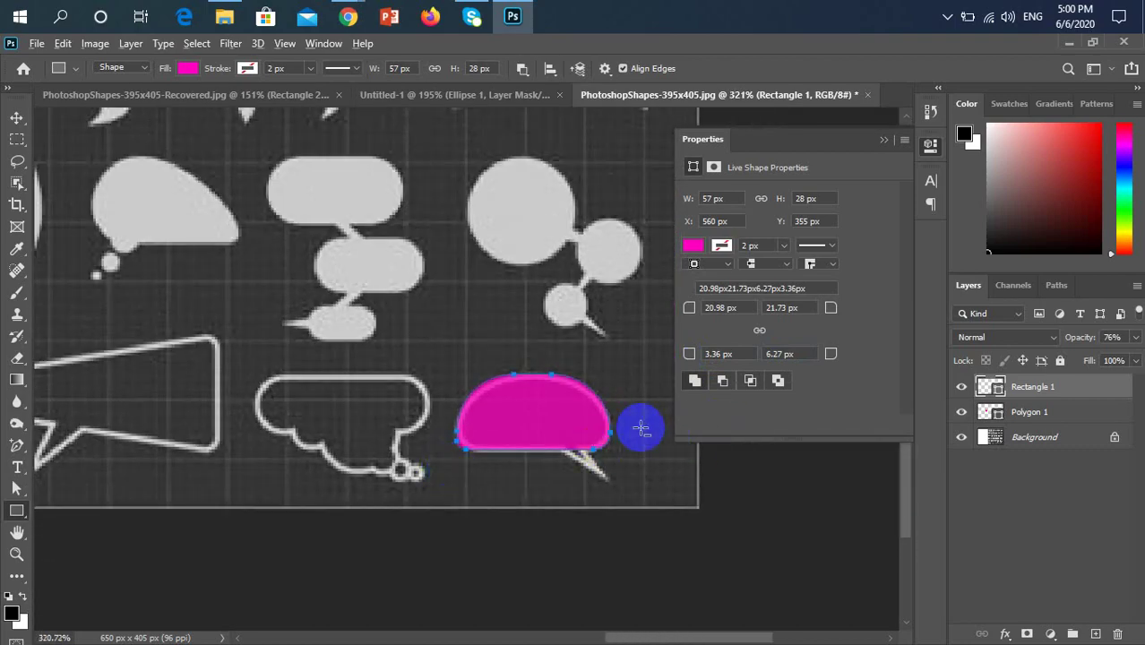
{"action": "scroll", "coordinate": [723, 383], "scroll_direction": "up", "scroll_amount": 3}
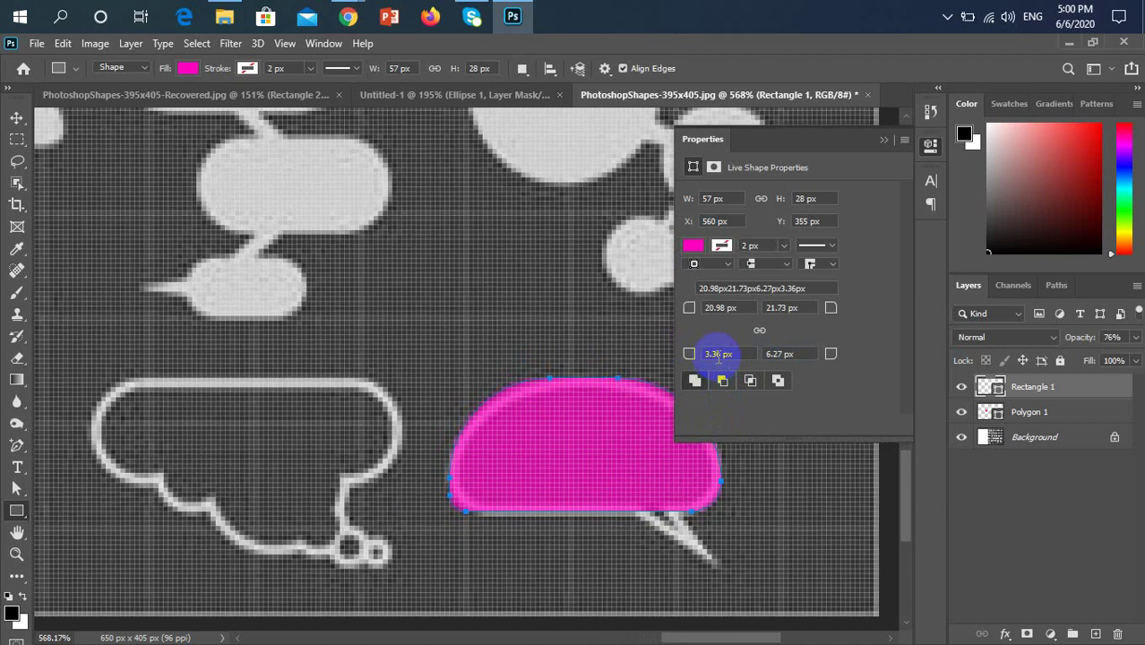
{"action": "left_click_drag", "start_coordinate": [651, 347], "coordinate": [646, 351]}
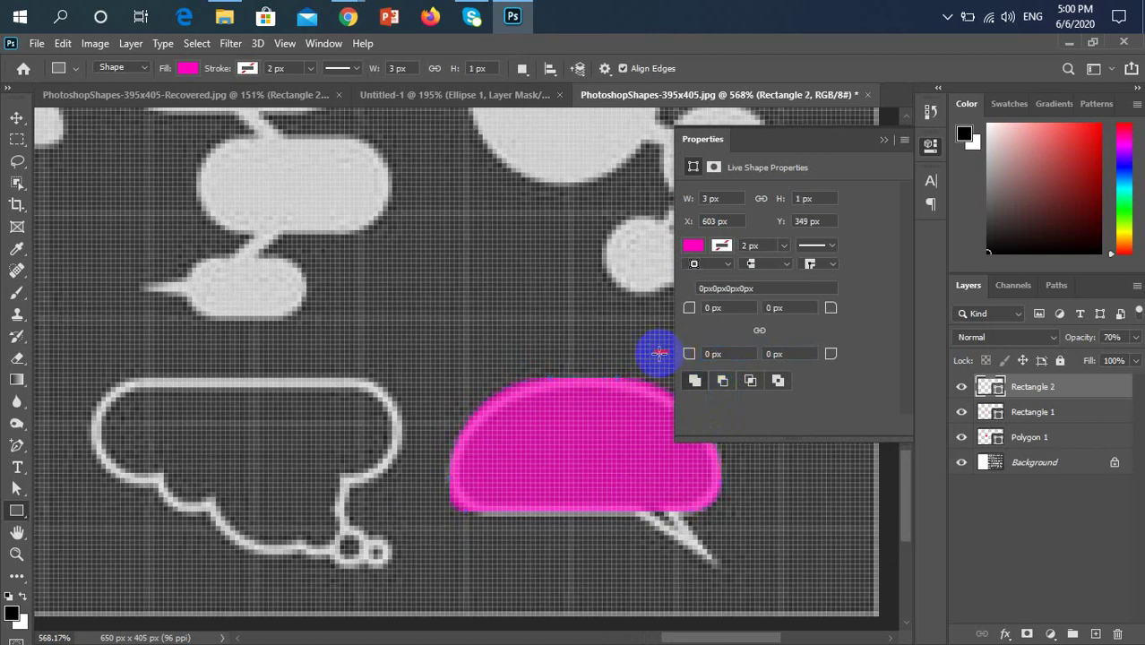
{"action": "left_click_drag", "start_coordinate": [661, 375], "coordinate": [662, 404]}
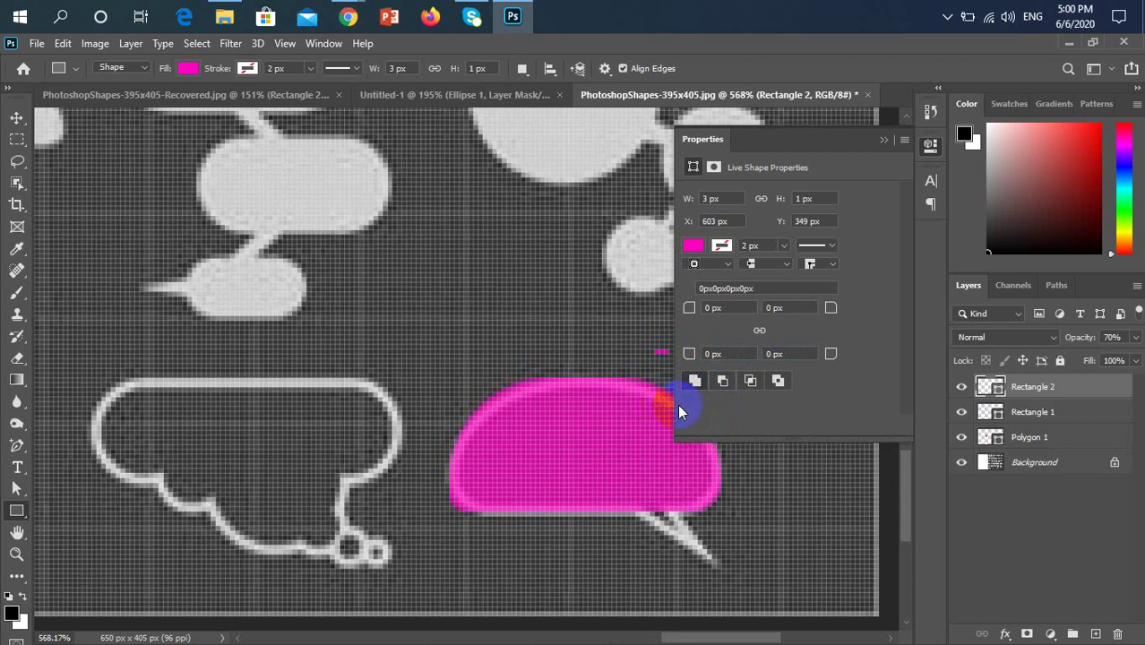
{"action": "key", "text": "v"}
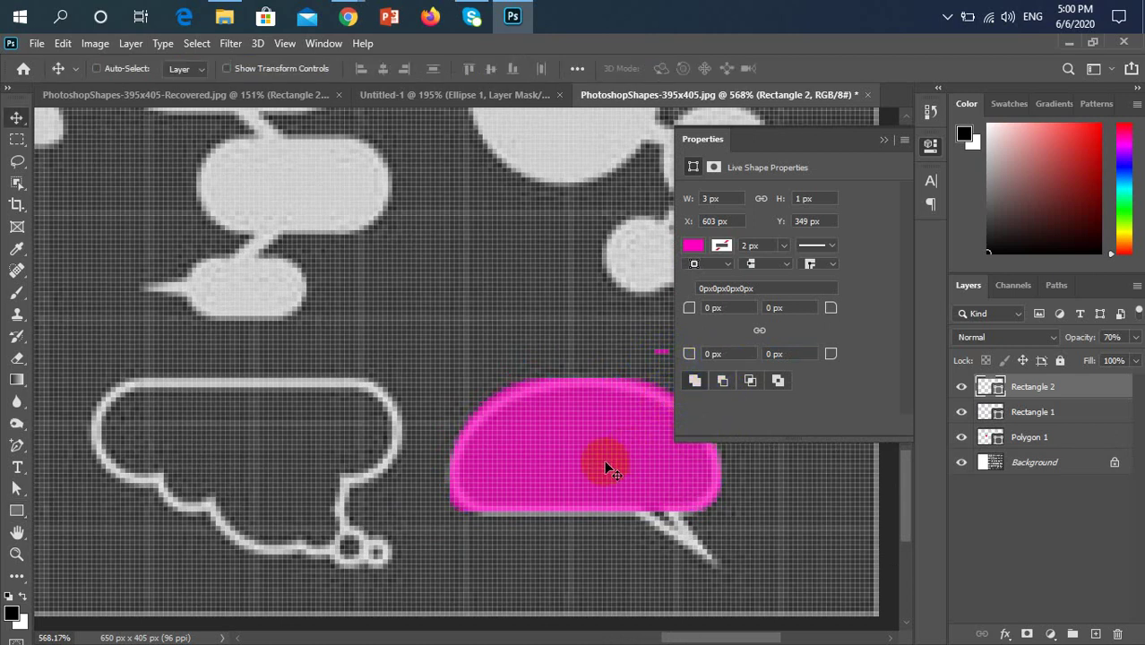
{"action": "left_click", "coordinate": [565, 469], "text": "ctrl"}
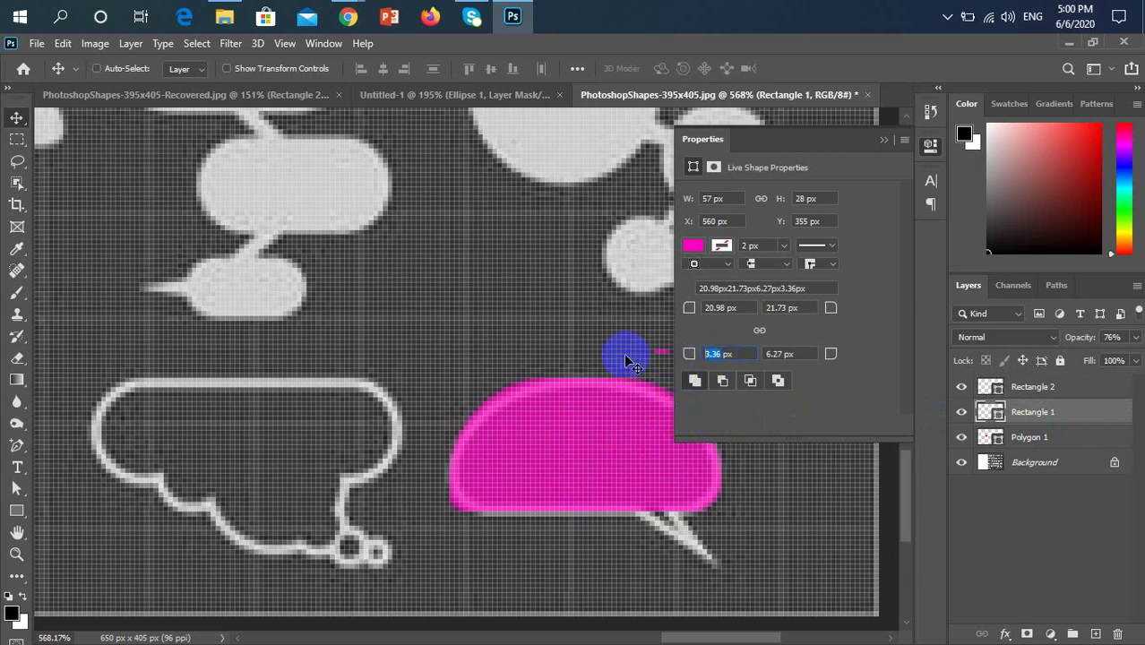
{"action": "type", "text": "7"}
{"action": "key", "text": "Return"}
Step: Examine how the dome shape fits over the reference outline and its tail, and compare it with the neighbouring cloud bubble
{"action": "scroll", "coordinate": [624, 361], "scroll_direction": "down", "scroll_amount": 5}
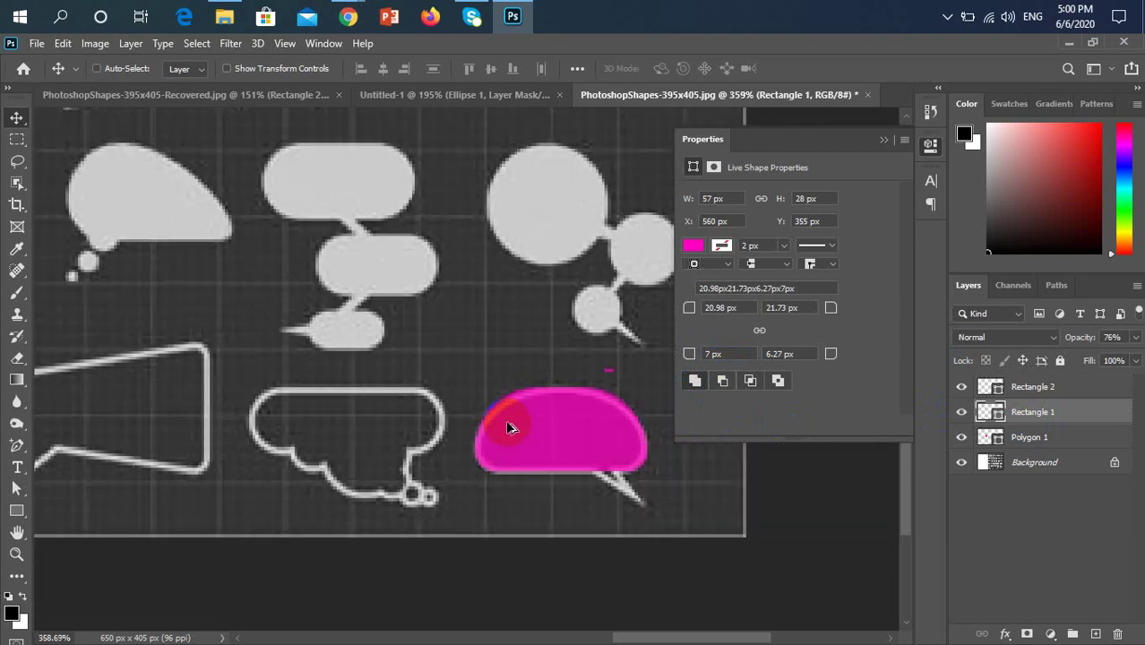
{"action": "scroll", "coordinate": [556, 421], "scroll_direction": "up", "scroll_amount": 4}
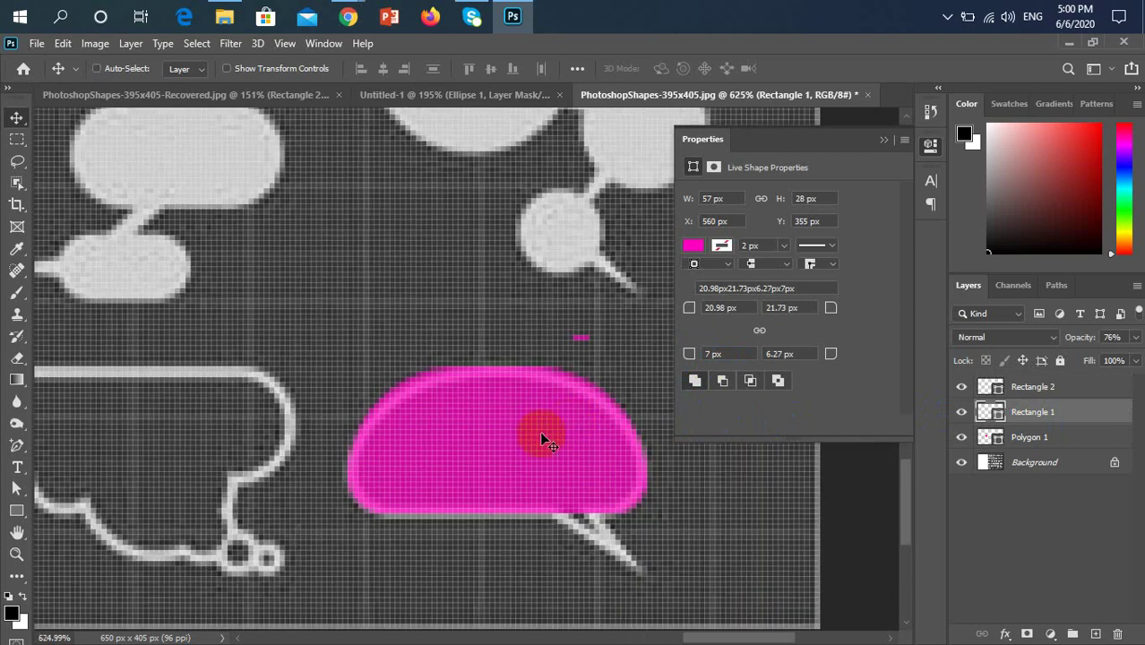
{"action": "scroll", "coordinate": [539, 431], "scroll_direction": "down", "scroll_amount": 4}
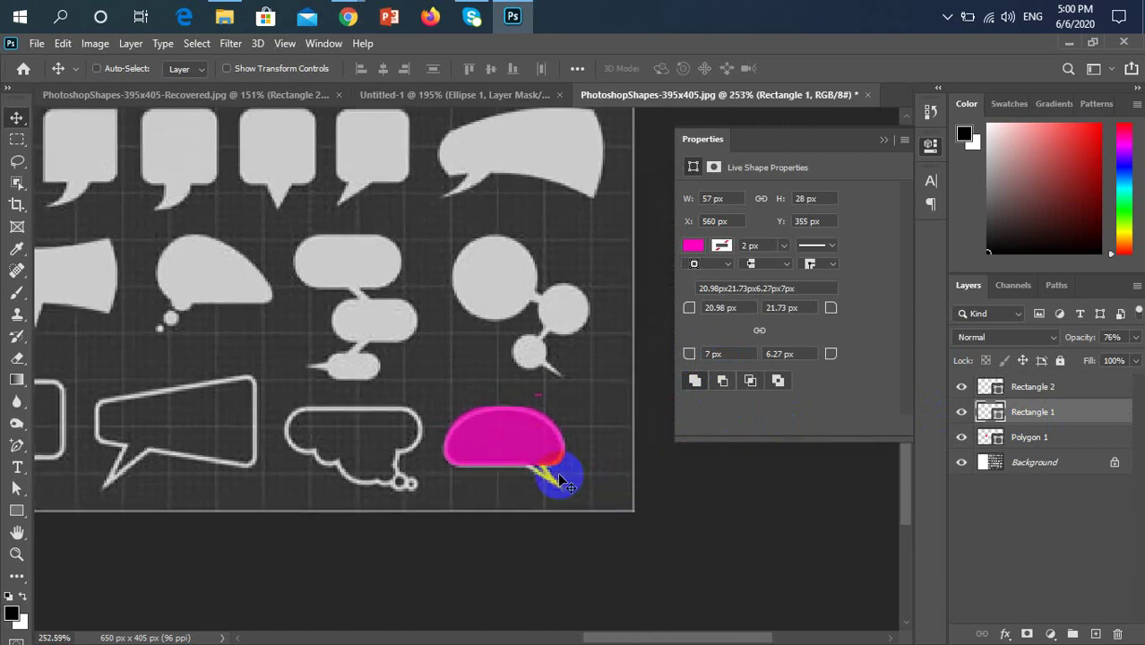
{"action": "scroll", "coordinate": [551, 475], "scroll_direction": "up", "scroll_amount": 4}
{"action": "scroll", "coordinate": [553, 473], "scroll_direction": "down", "scroll_amount": 1}
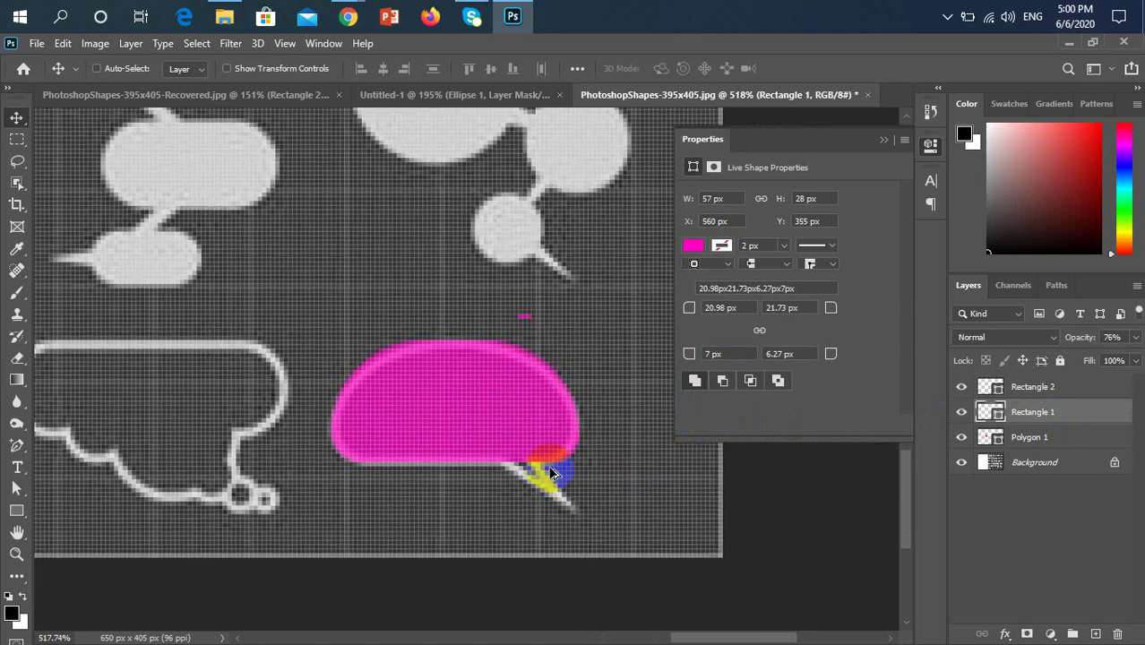
{"action": "scroll", "coordinate": [552, 473], "scroll_direction": "down", "scroll_amount": 3}
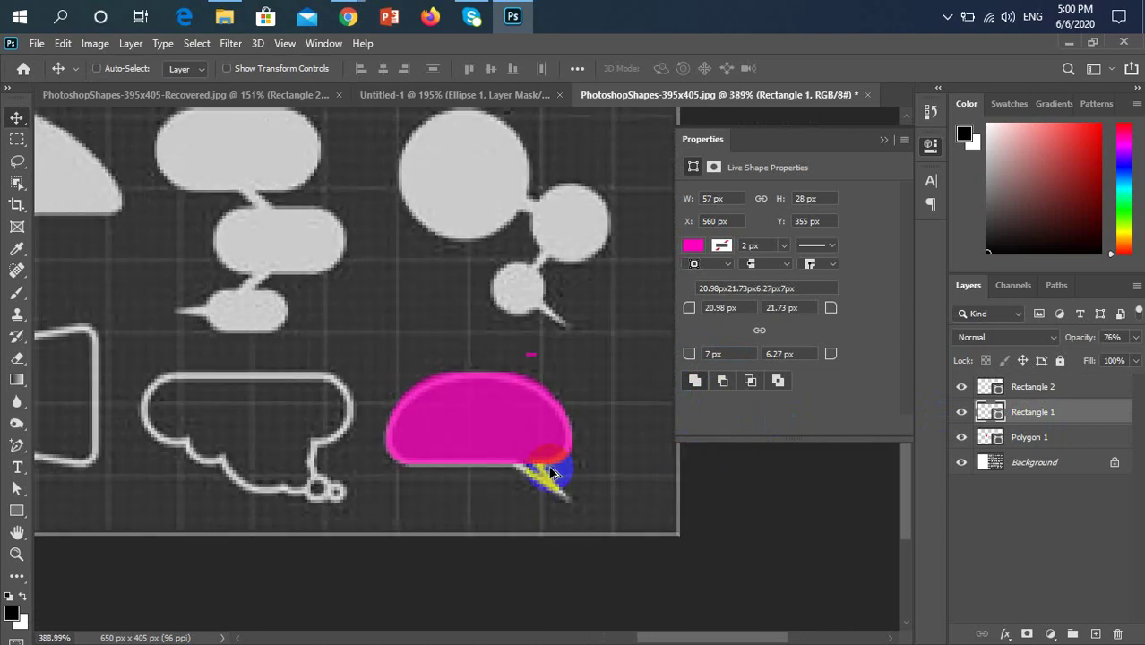
{"action": "scroll", "coordinate": [548, 473], "scroll_direction": "up", "scroll_amount": 1}
{"action": "scroll", "coordinate": [548, 473], "scroll_direction": "down", "scroll_amount": 3}
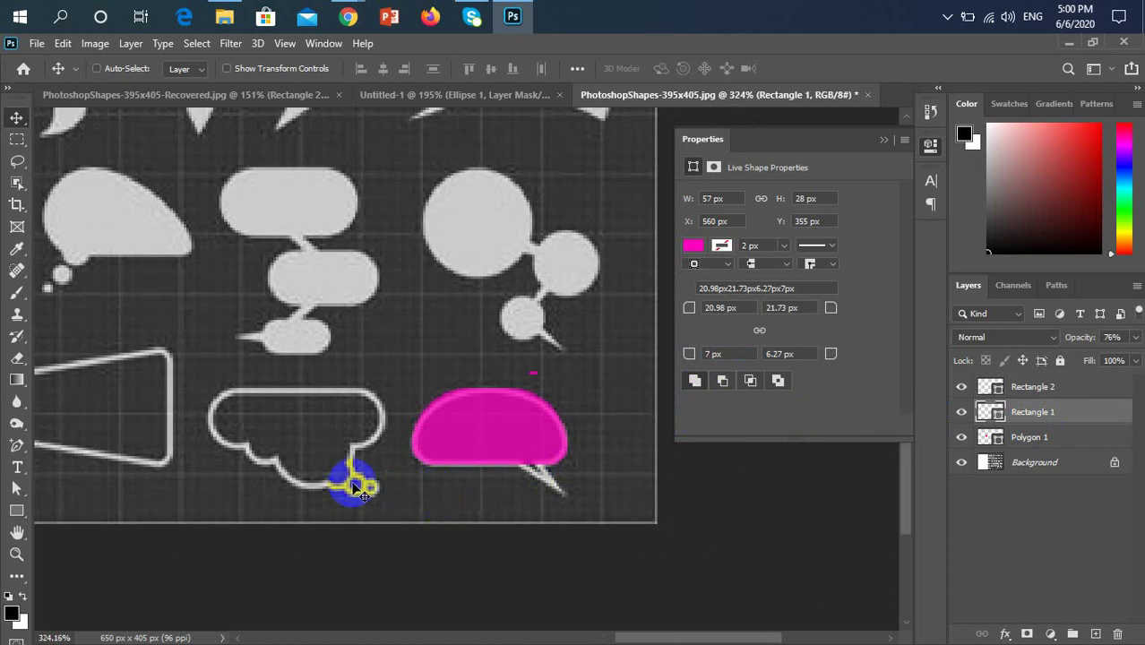
{"action": "left_click", "coordinate": [476, 443]}
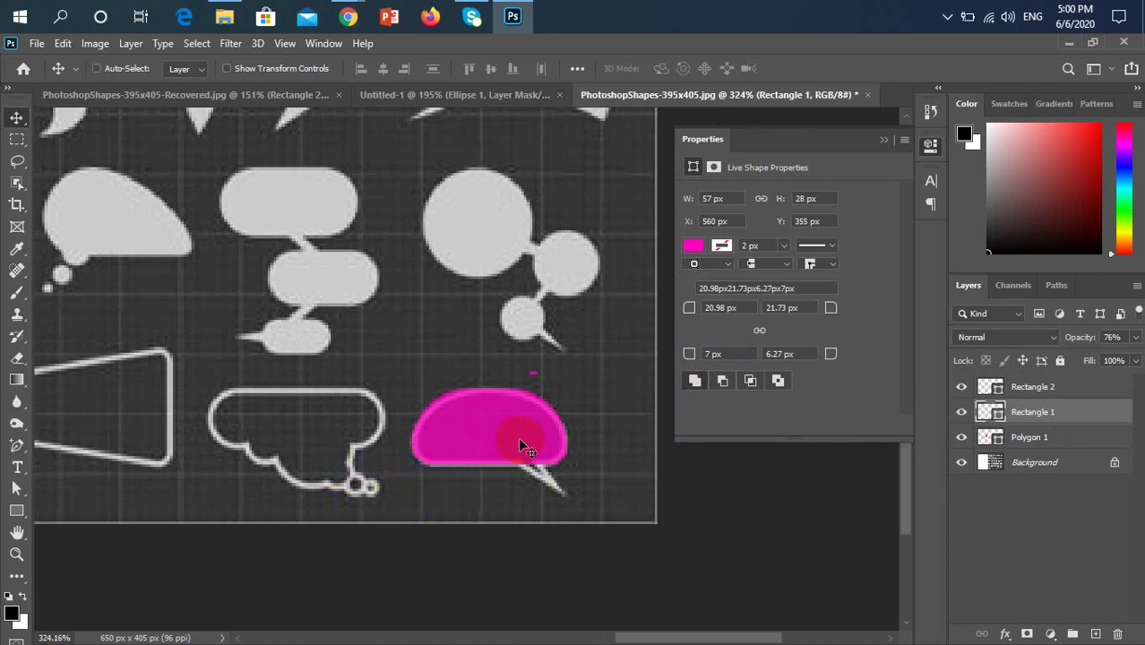
{"action": "left_click_drag", "start_coordinate": [518, 440], "coordinate": [480, 459]}
{"action": "left_click", "coordinate": [462, 368]}
Step: Add three anchor points on the dome's bottom edge above the reference tail and convert the outer two to corner points
{"action": "scroll", "coordinate": [487, 439], "scroll_direction": "up", "scroll_amount": 3}
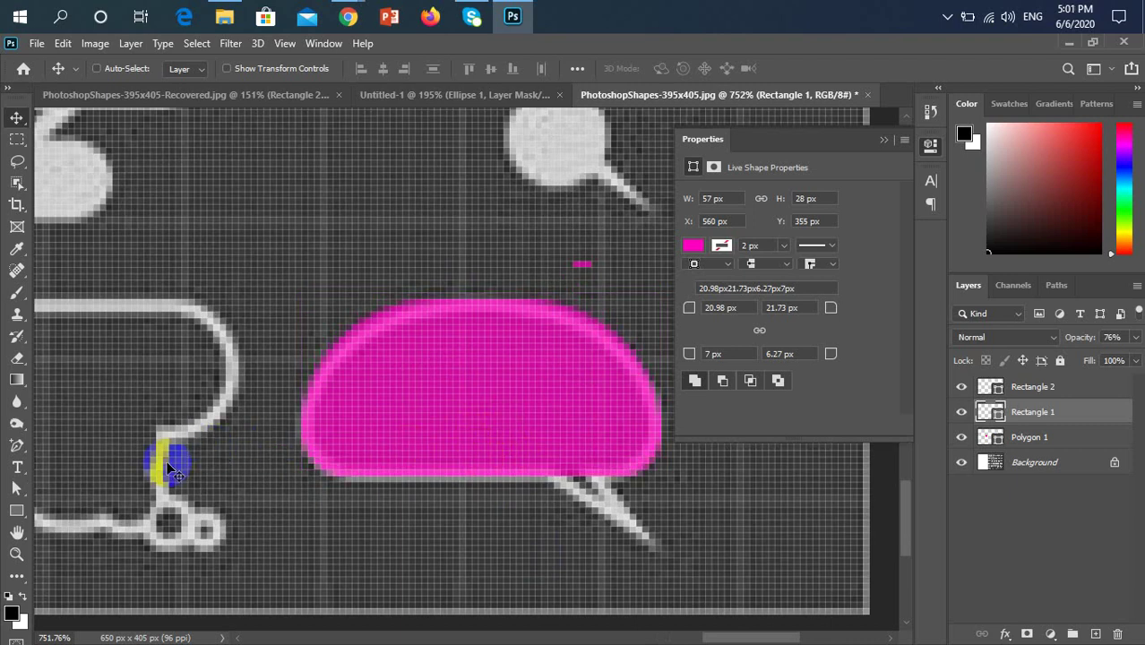
{"action": "left_click", "coordinate": [18, 446]}
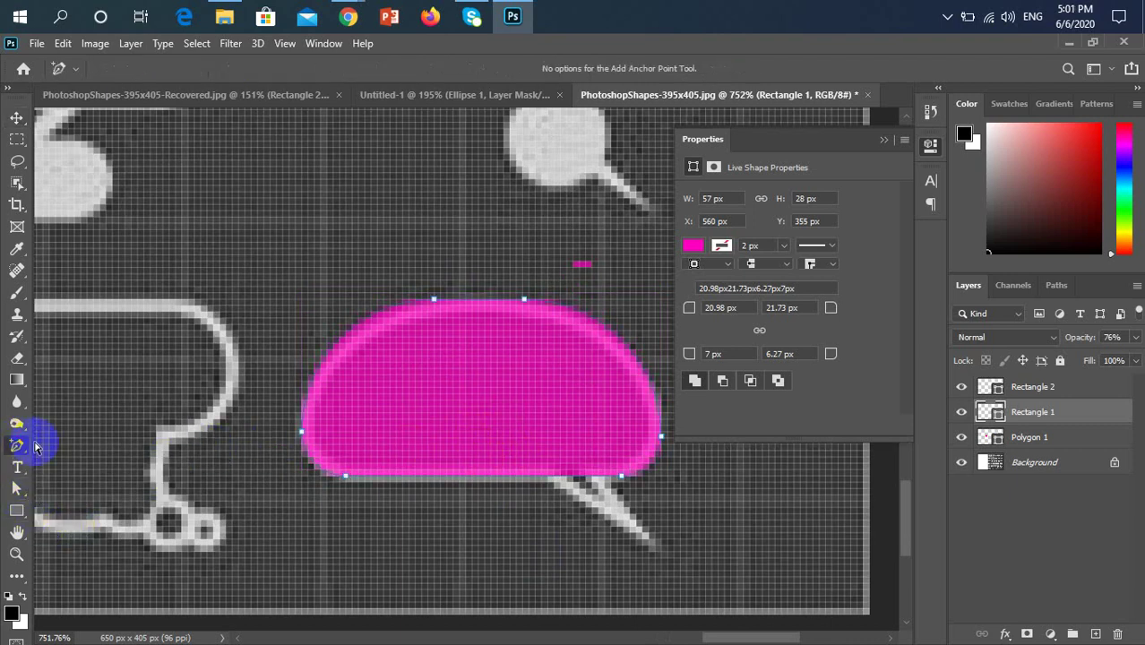
{"action": "left_click_drag", "start_coordinate": [567, 475], "coordinate": [582, 520]}
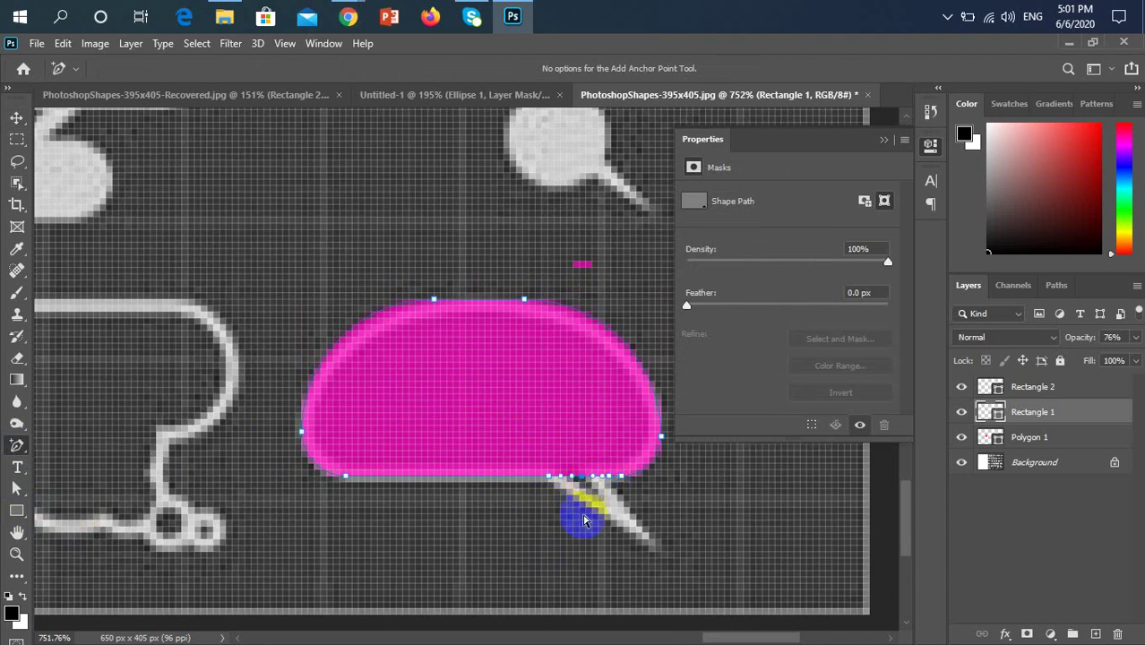
{"action": "right_click", "coordinate": [18, 445]}
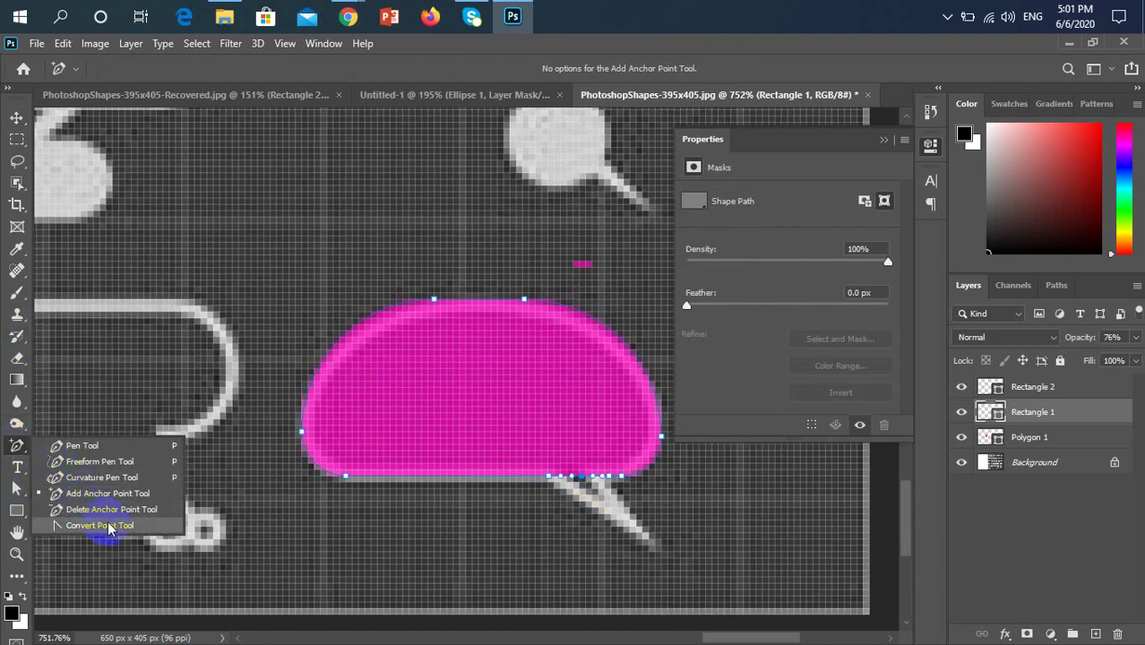
{"action": "left_click", "coordinate": [100, 525]}
{"action": "scroll", "coordinate": [581, 488], "scroll_direction": "up", "scroll_amount": 2}
{"action": "scroll", "coordinate": [580, 488], "scroll_direction": "up", "scroll_amount": 2}
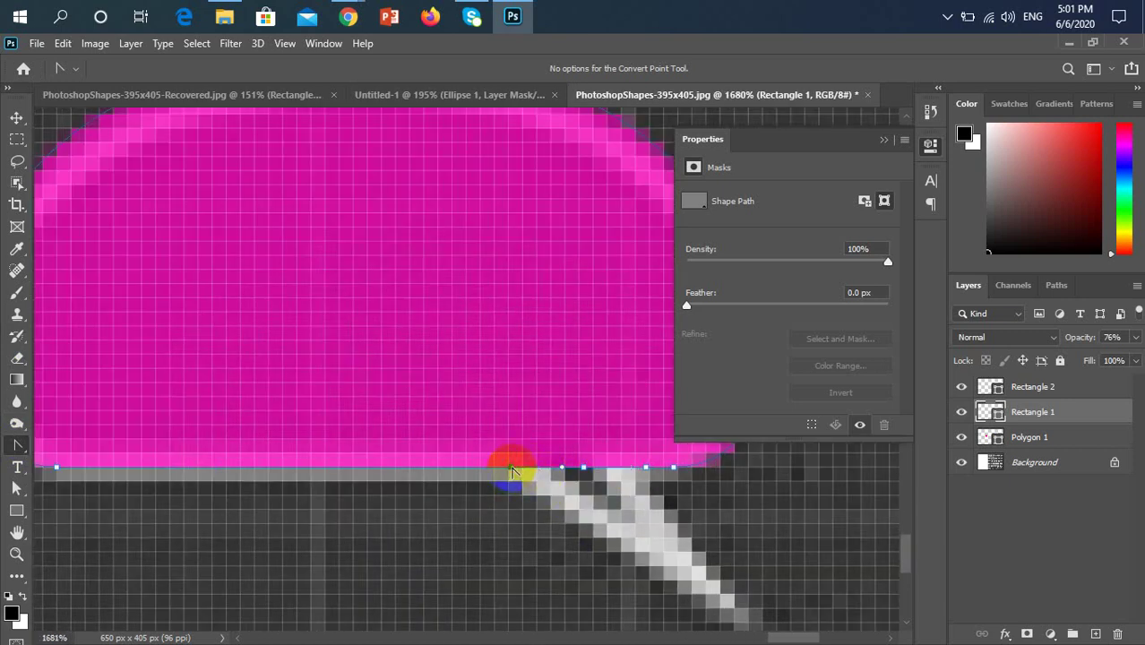
{"action": "left_click", "coordinate": [511, 467]}
{"action": "left_click", "coordinate": [646, 468]}
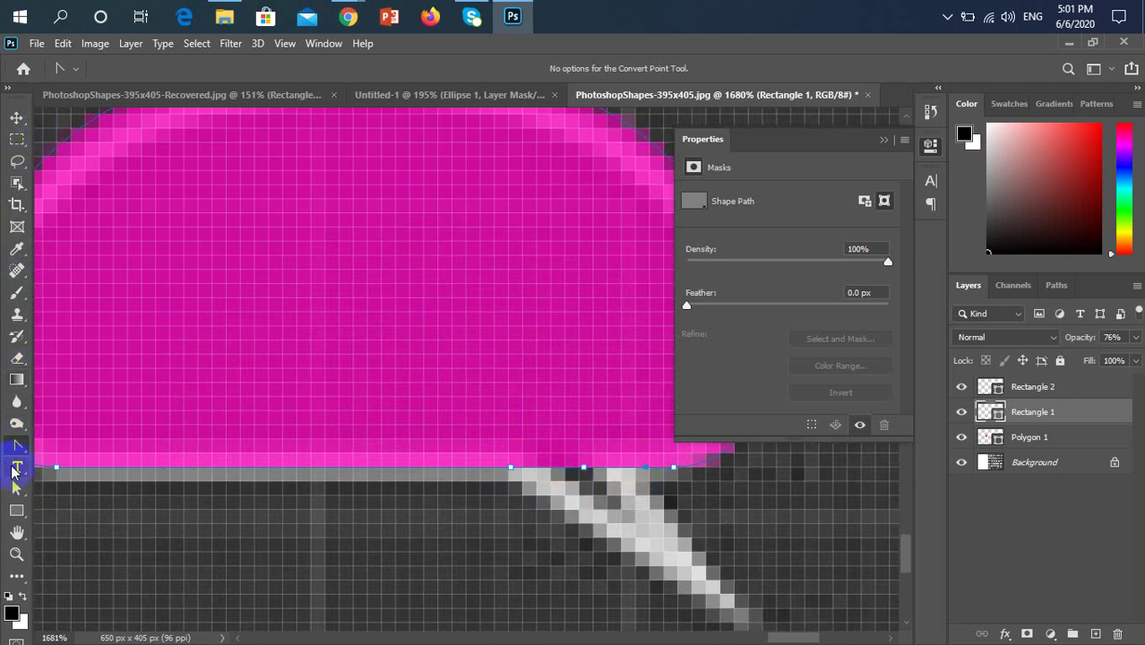
Step: Move the middle anchor point down to the tip of the reference tail, making the shape about 39 px high
{"action": "left_click", "coordinate": [16, 489]}
{"action": "left_click", "coordinate": [574, 440]}
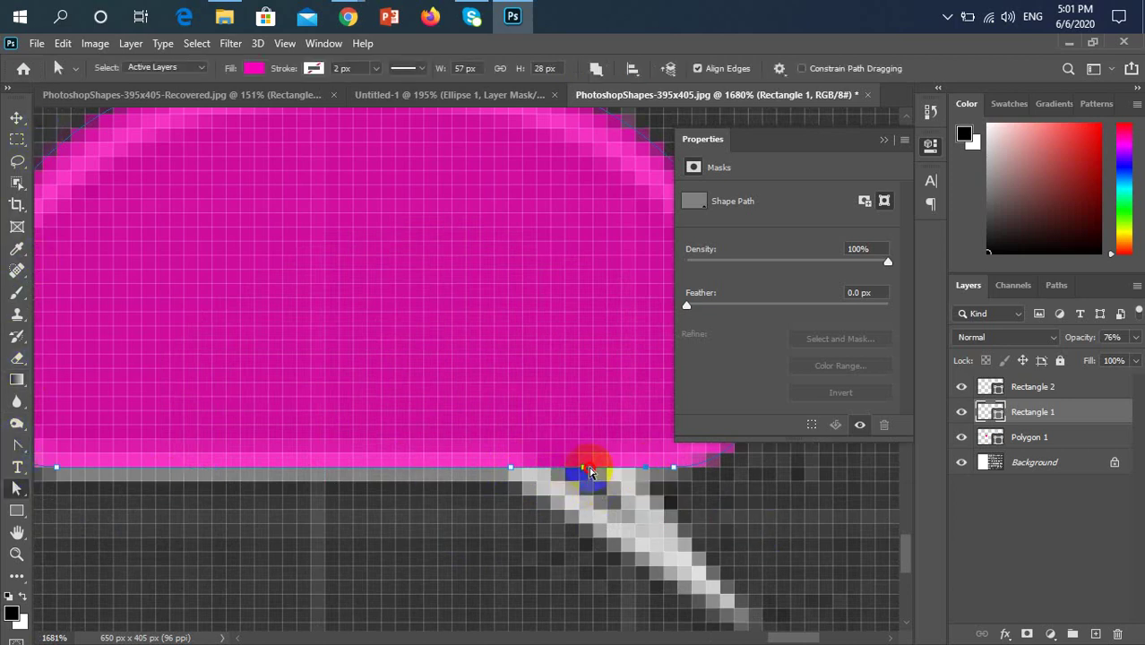
{"action": "left_click_drag", "start_coordinate": [583, 467], "coordinate": [746, 623]}
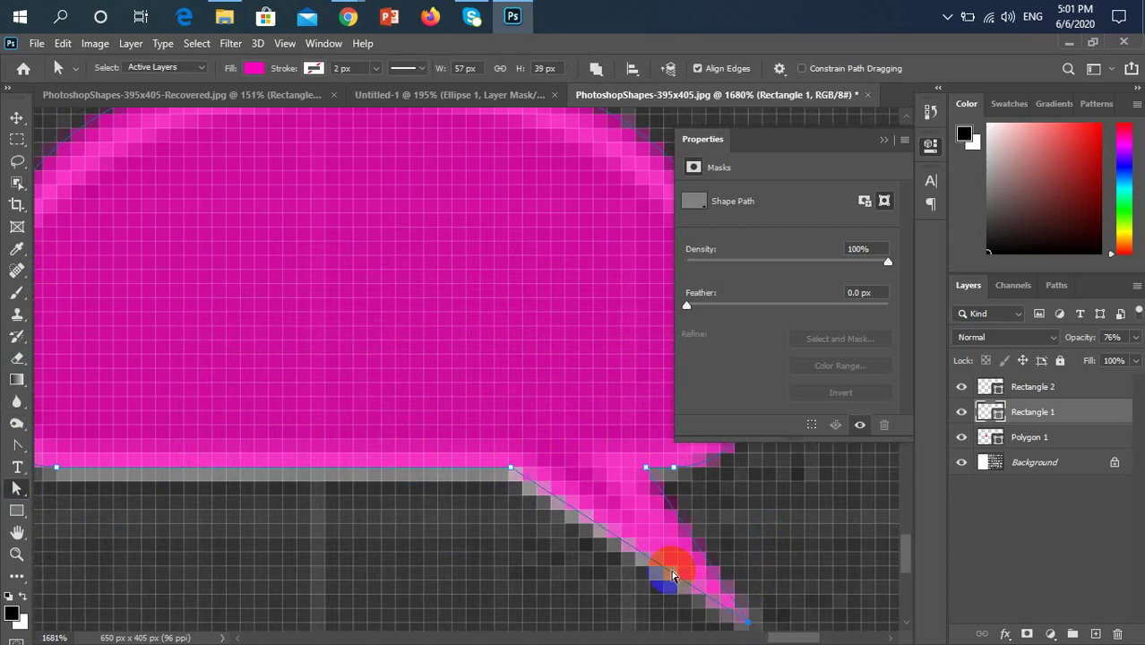
{"action": "scroll", "coordinate": [598, 537], "scroll_direction": "down", "scroll_amount": 3}
{"action": "scroll", "coordinate": [598, 538], "scroll_direction": "down", "scroll_amount": 2}
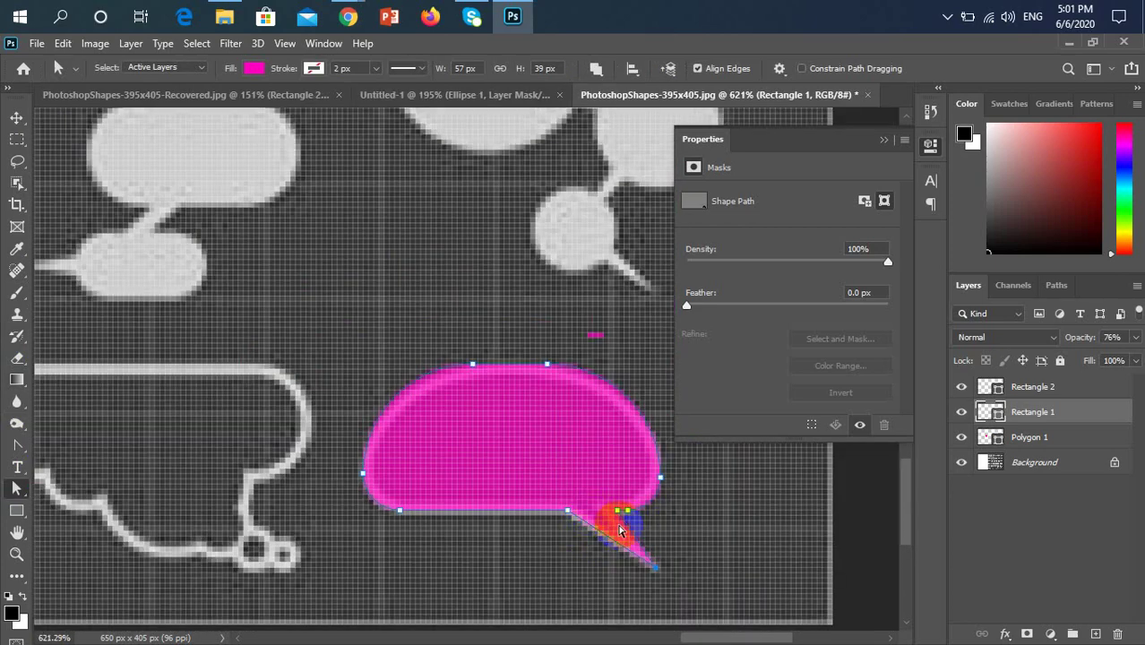
{"action": "scroll", "coordinate": [641, 570], "scroll_direction": "up", "scroll_amount": 5}
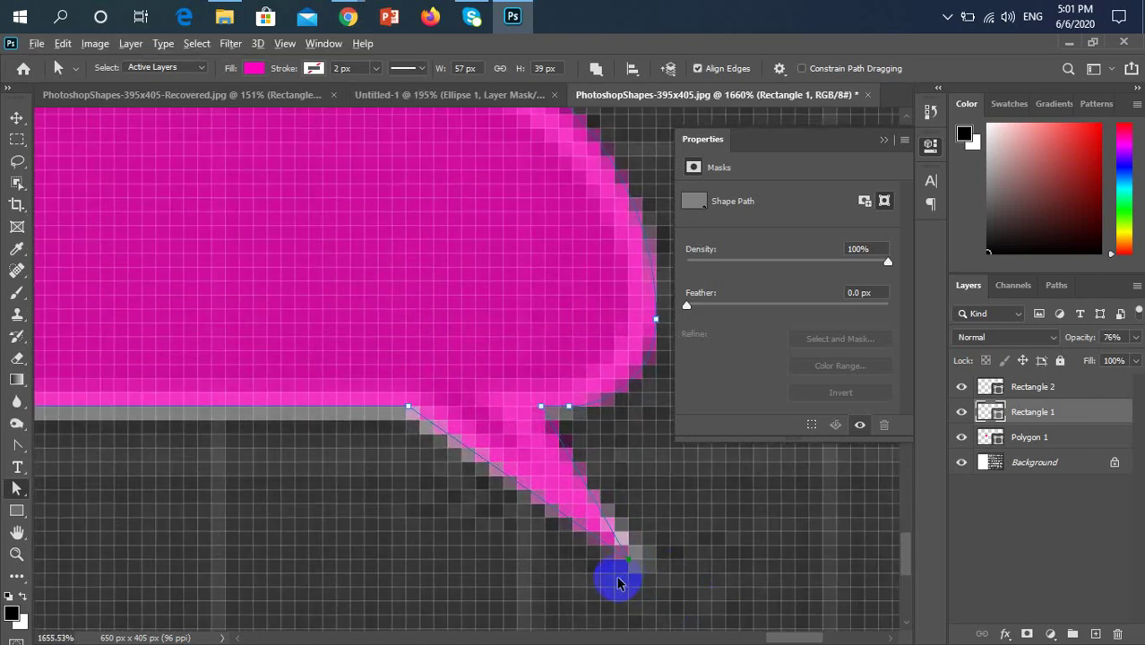
{"action": "scroll", "coordinate": [616, 583], "scroll_direction": "down", "scroll_amount": 7}
Step: Remove the dome bubble's fill and give it a magenta stroke
{"action": "left_click", "coordinate": [254, 68]}
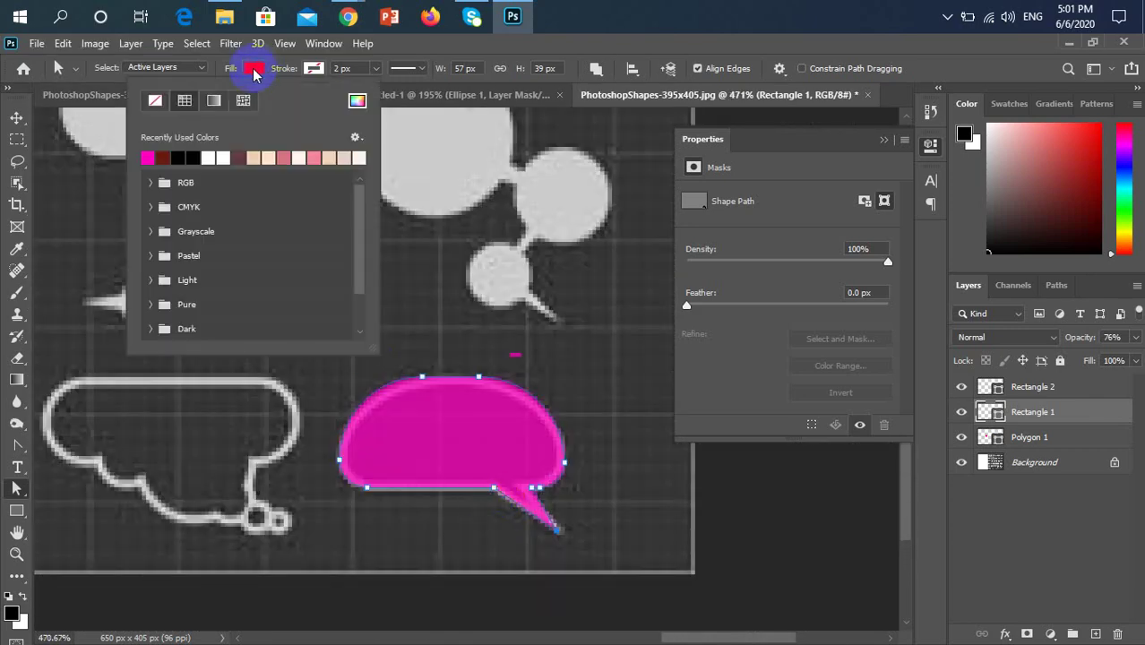
{"action": "left_click", "coordinate": [154, 101]}
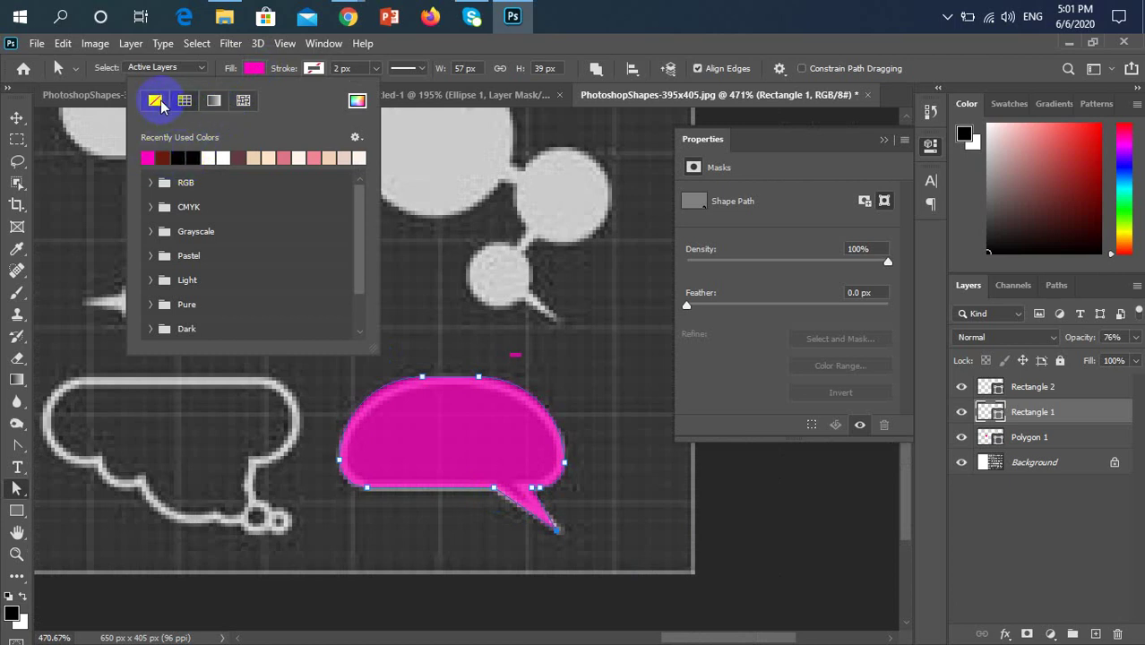
{"action": "left_click", "coordinate": [311, 68]}
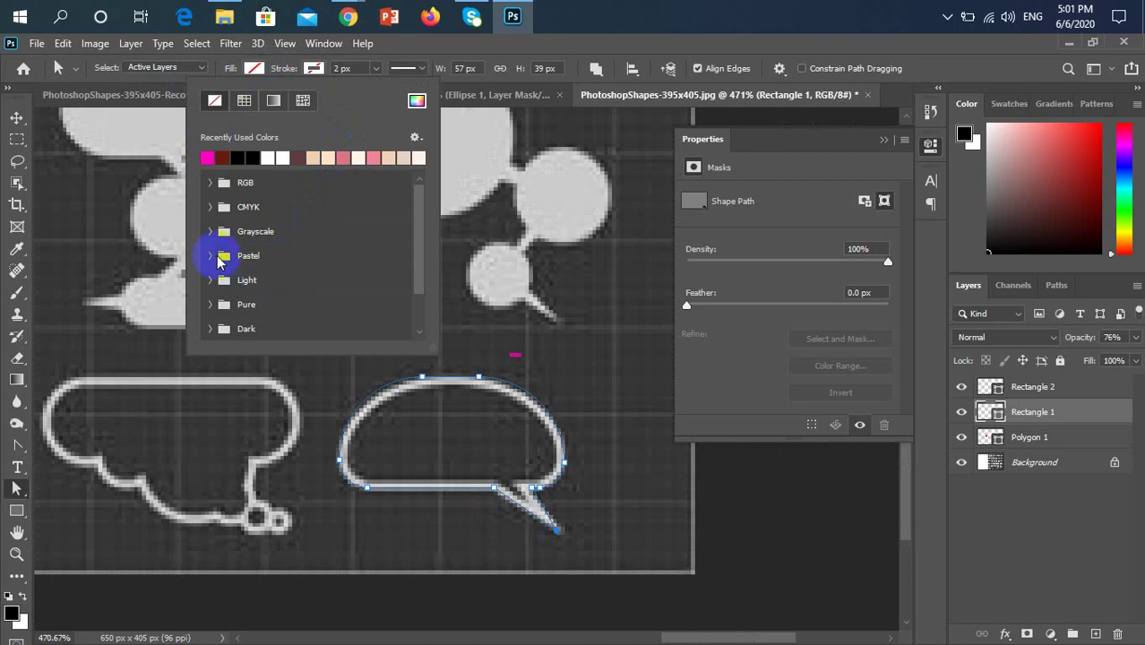
{"action": "left_click", "coordinate": [208, 157]}
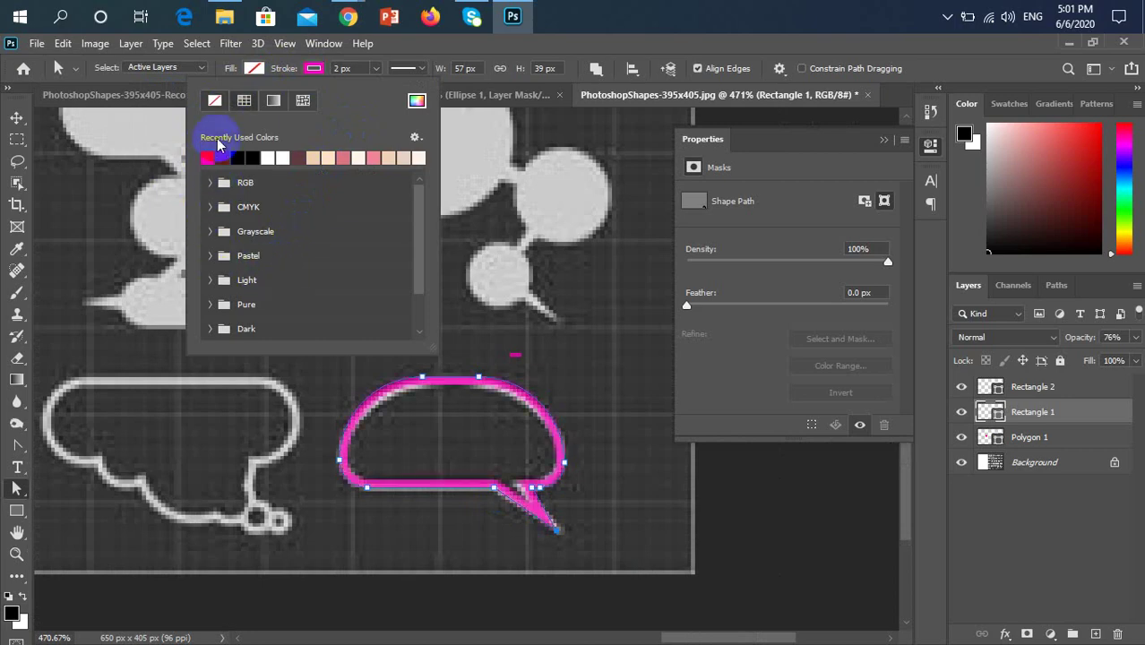
Step: Move the outlined dome bubble and the magenta rounded-triangle bubble apart on the white area beside the reference shapes
{"action": "left_click", "coordinate": [16, 117]}
{"action": "scroll", "coordinate": [279, 359], "scroll_direction": "down", "scroll_amount": 5}
{"action": "scroll", "coordinate": [311, 392], "scroll_direction": "down", "scroll_amount": 2}
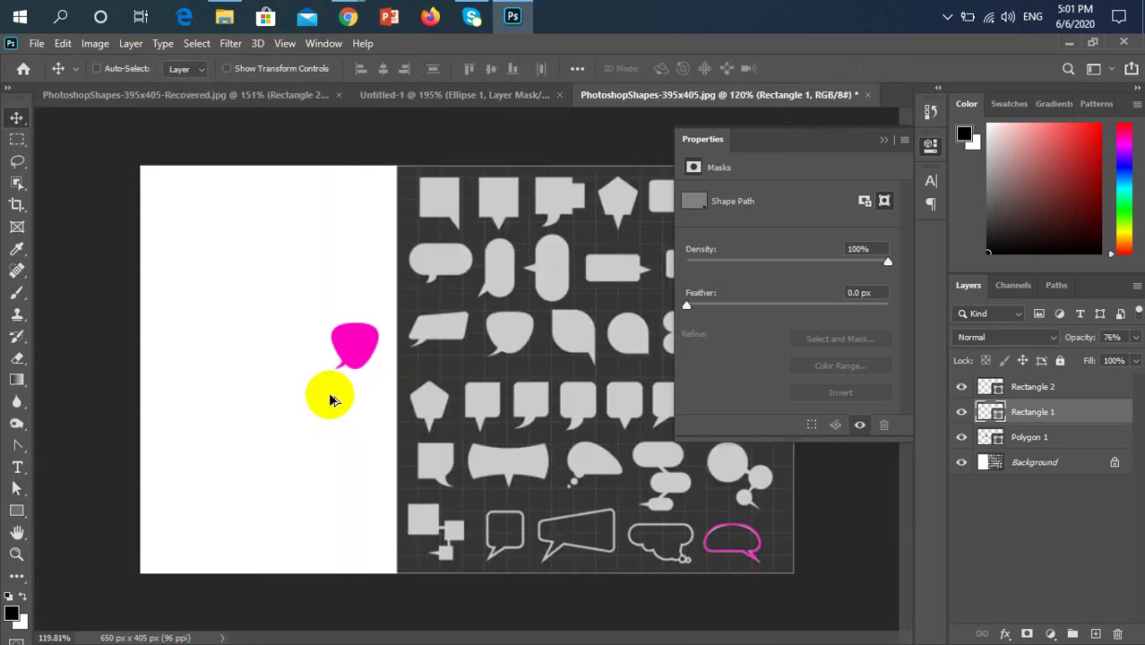
{"action": "left_click_drag", "start_coordinate": [716, 549], "coordinate": [220, 450]}
{"action": "left_click_drag", "start_coordinate": [367, 354], "coordinate": [880, 151]}
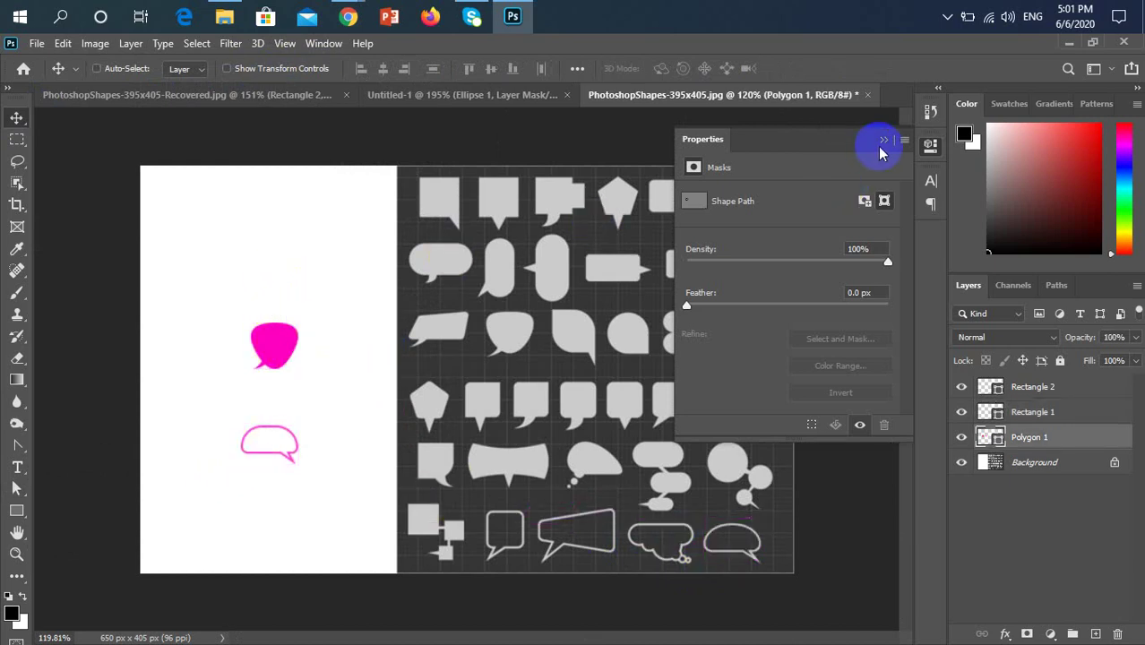
{"action": "left_click", "coordinate": [882, 142]}
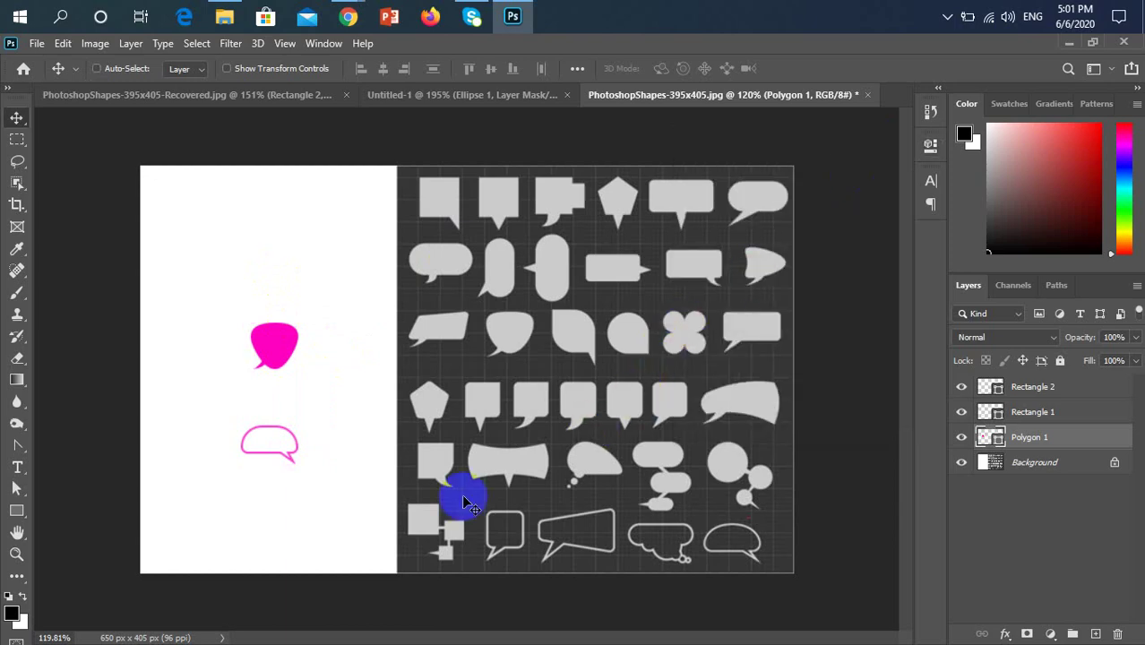
Step: Check the class meeting in Google Meet in Chrome and return to the speech-bubble document in Photoshop
{"action": "scroll", "coordinate": [364, 439], "scroll_direction": "up", "scroll_amount": 3}
{"action": "scroll", "coordinate": [277, 460], "scroll_direction": "down", "scroll_amount": 4}
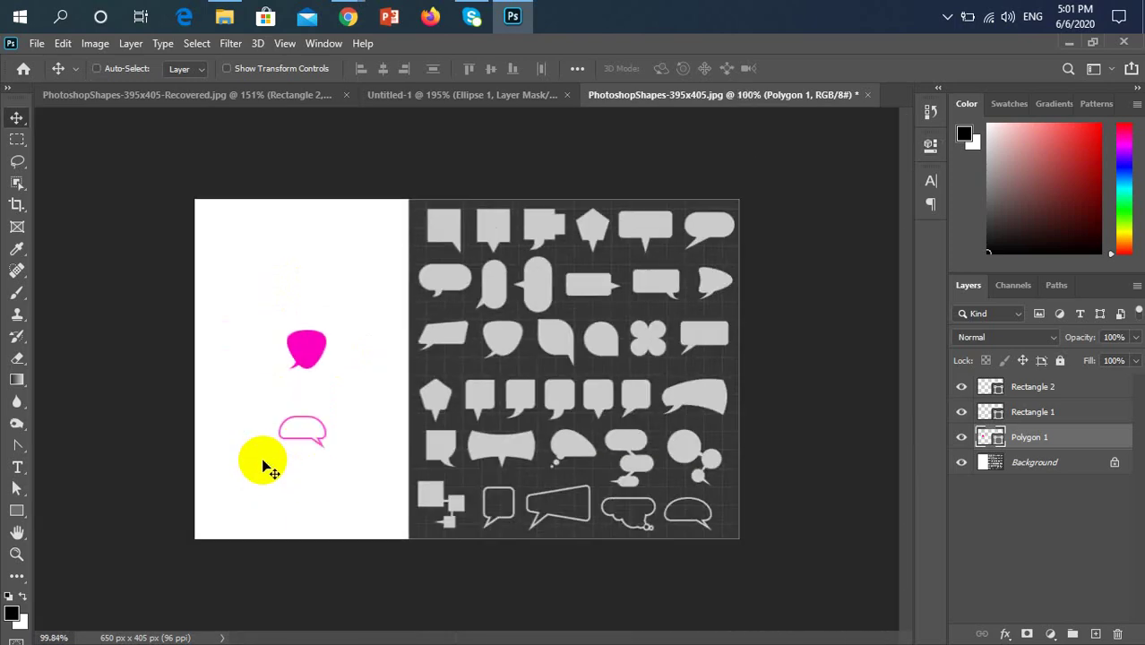
{"action": "scroll", "coordinate": [266, 461], "scroll_direction": "up", "scroll_amount": 2}
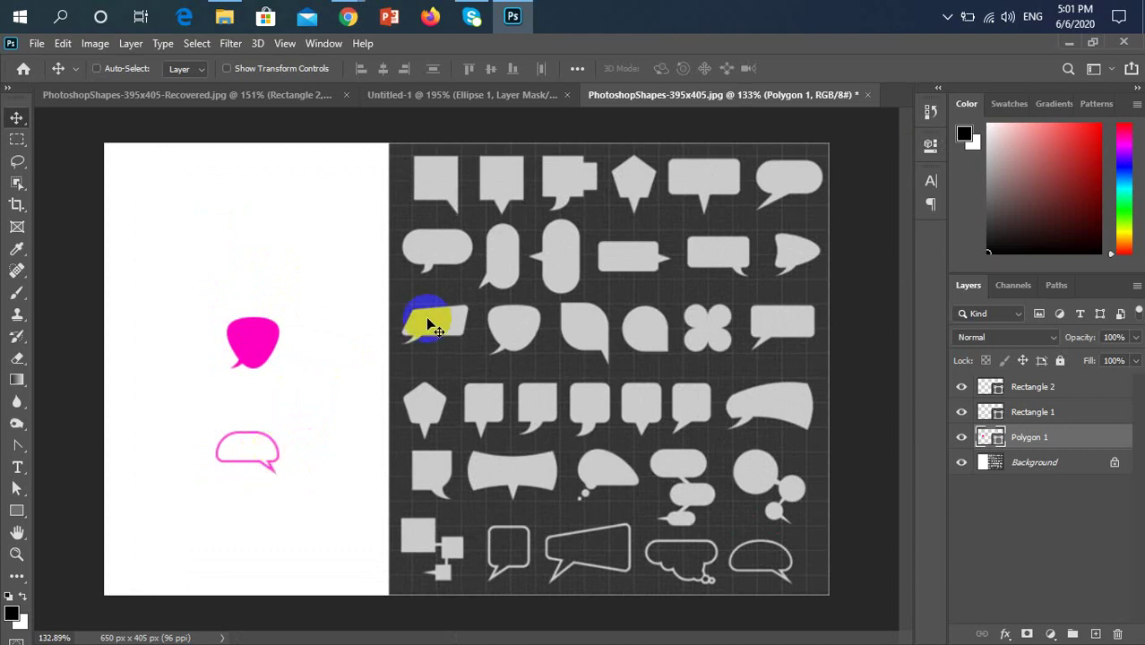
{"action": "mouse_move", "coordinate": [348, 16]}
{"action": "left_click", "coordinate": [259, 108]}
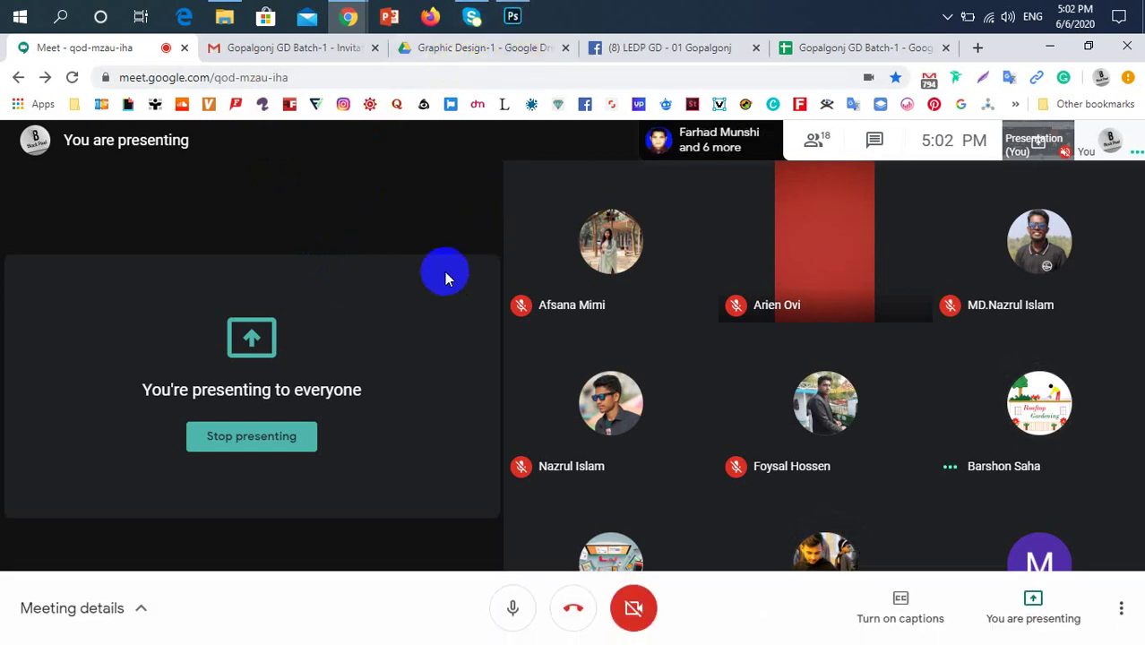
{"action": "left_click", "coordinate": [519, 24]}
{"action": "mouse_move", "coordinate": [515, 25]}
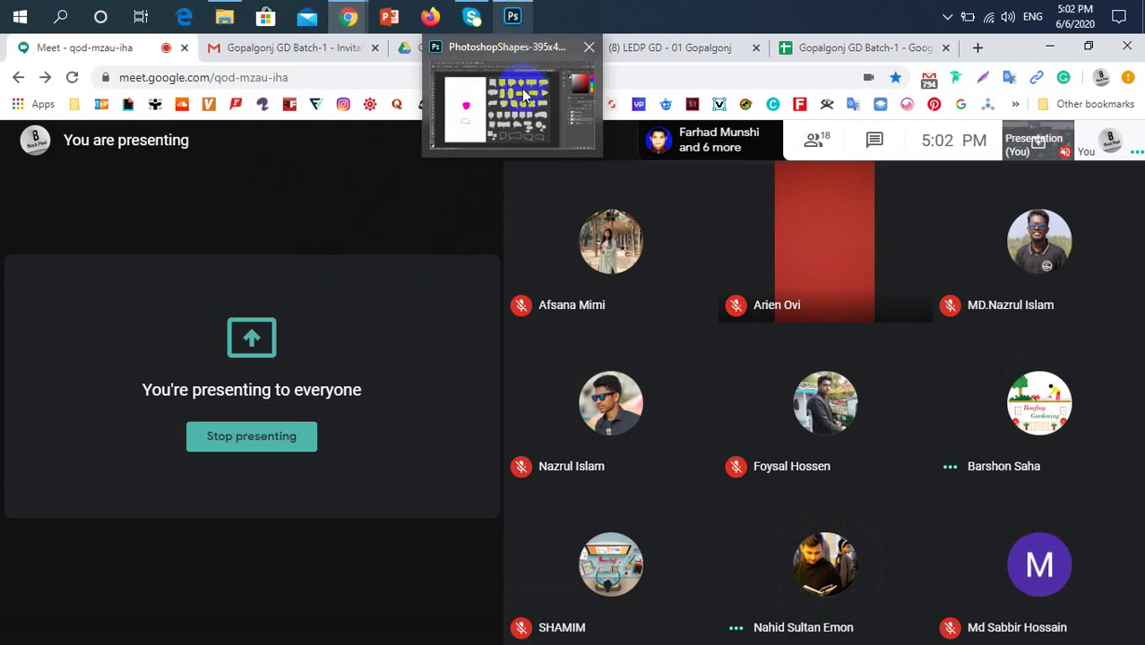
{"action": "left_click", "coordinate": [513, 143]}
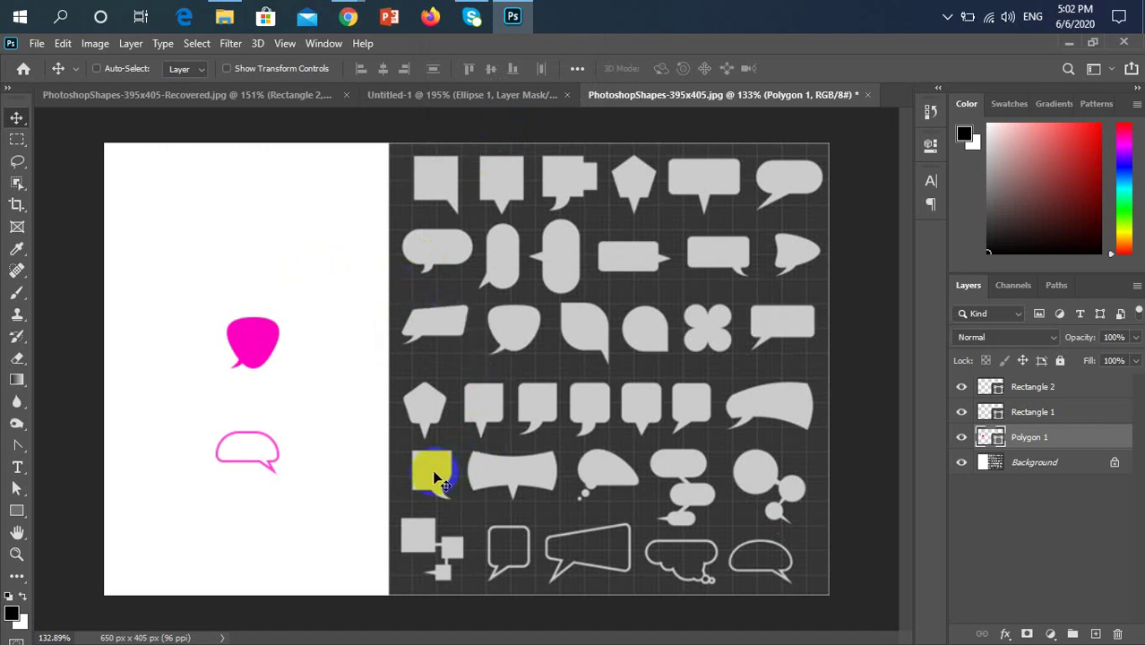
{"action": "left_click", "coordinate": [802, 498]}
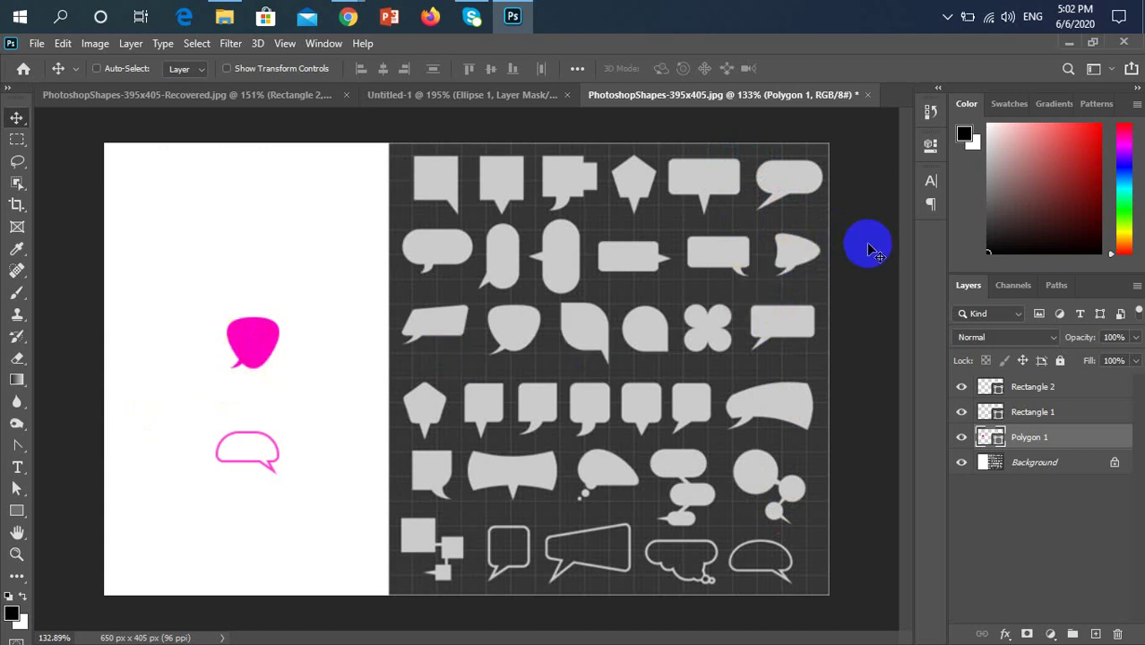
Step: Try a rectangle of about 35 × 20 px over the pointed, rounded-triangle reference bubble at the end of the second row
{"action": "scroll", "coordinate": [855, 247], "scroll_direction": "up", "scroll_amount": 1}
{"action": "scroll", "coordinate": [855, 247], "scroll_direction": "up", "scroll_amount": 1}
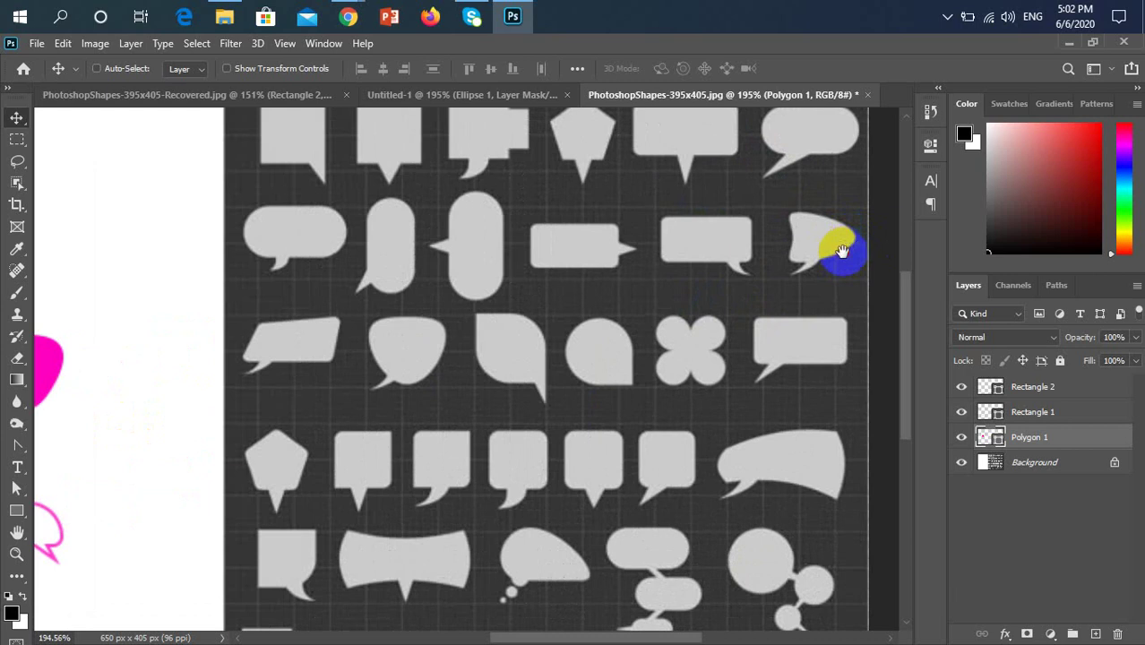
{"action": "left_click_drag", "start_coordinate": [841, 251], "coordinate": [762, 307]}
{"action": "scroll", "coordinate": [600, 306], "scroll_direction": "up", "scroll_amount": 3}
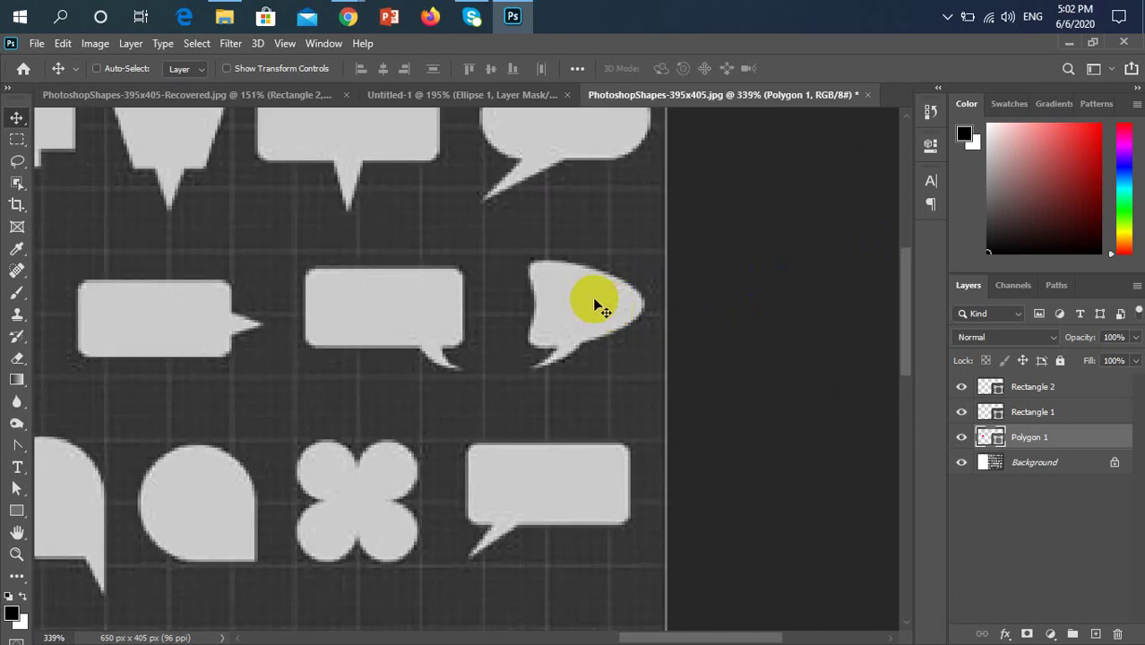
{"action": "left_click", "coordinate": [16, 511]}
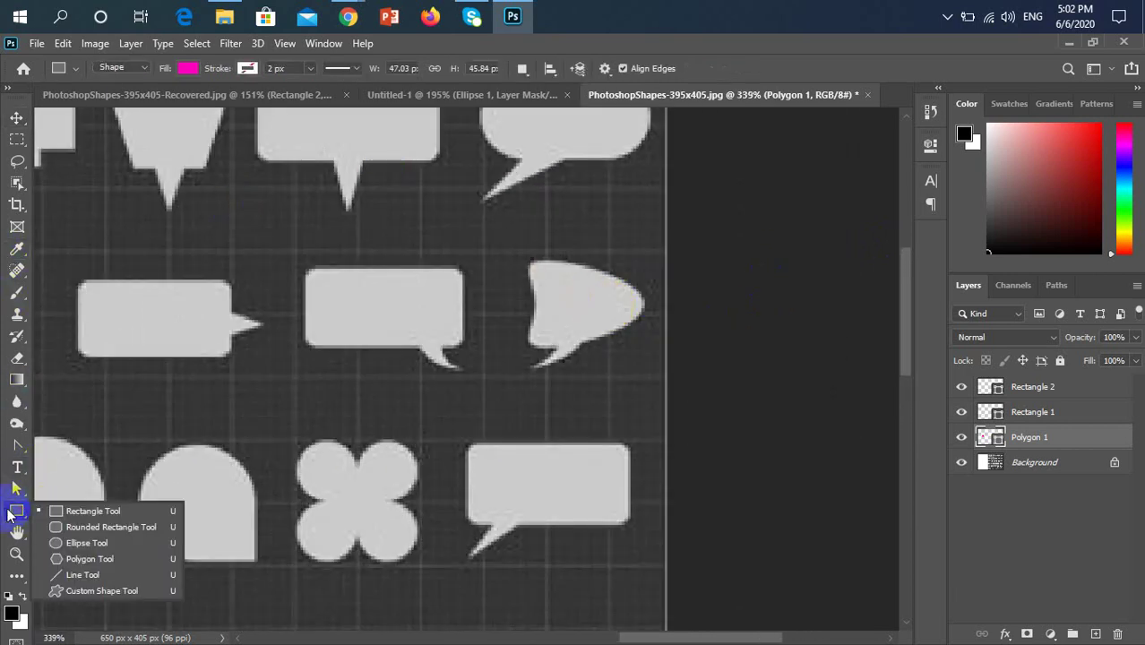
{"action": "left_click_drag", "start_coordinate": [531, 263], "coordinate": [626, 312]}
{"action": "key", "text": "ctrl+e"}
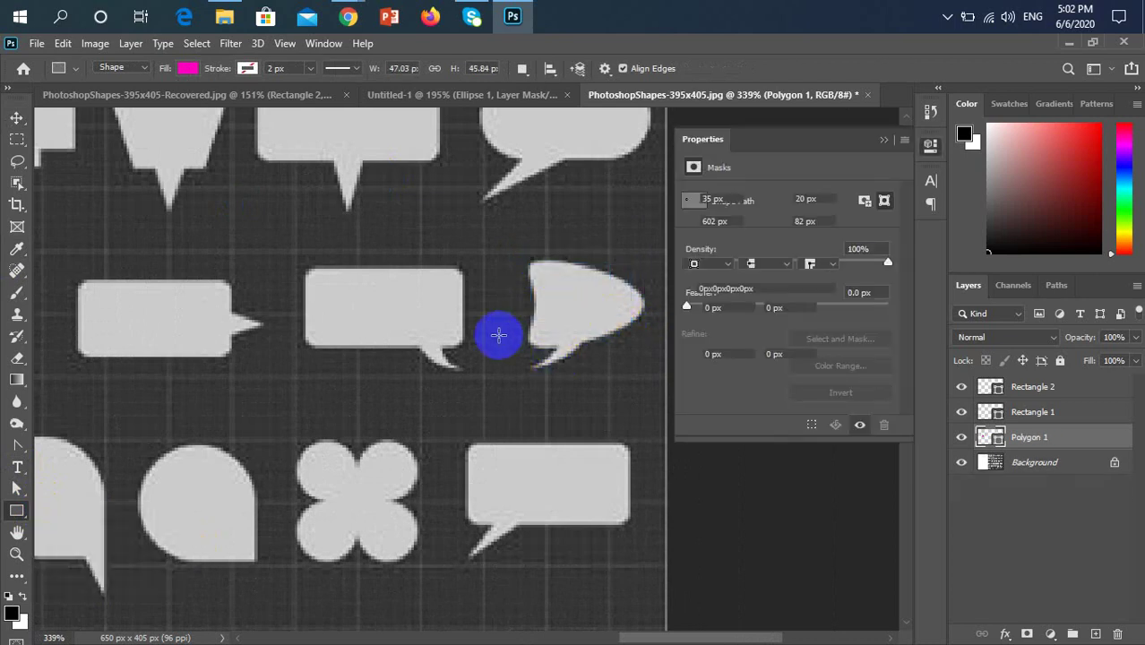
Step: Try a three-sided polygon with smooth corners over the pointed reference bubble, and undo it
{"action": "left_click", "coordinate": [16, 511]}
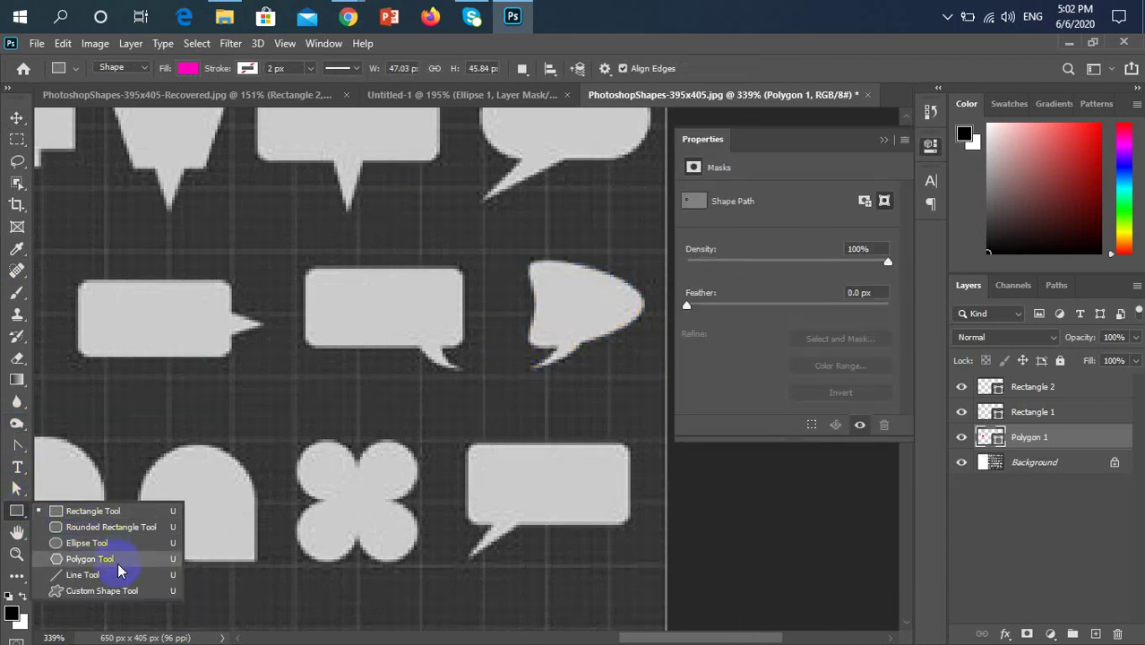
{"action": "left_click", "coordinate": [118, 561]}
{"action": "mouse_move", "coordinate": [534, 266]}
{"action": "left_mouse_down"}
{"action": "mouse_move", "coordinate": [606, 304]}
{"action": "mouse_move", "coordinate": [614, 271]}
{"action": "mouse_move", "coordinate": [608, 283]}
{"action": "left_mouse_up"}
{"action": "key", "text": "ctrl+z"}
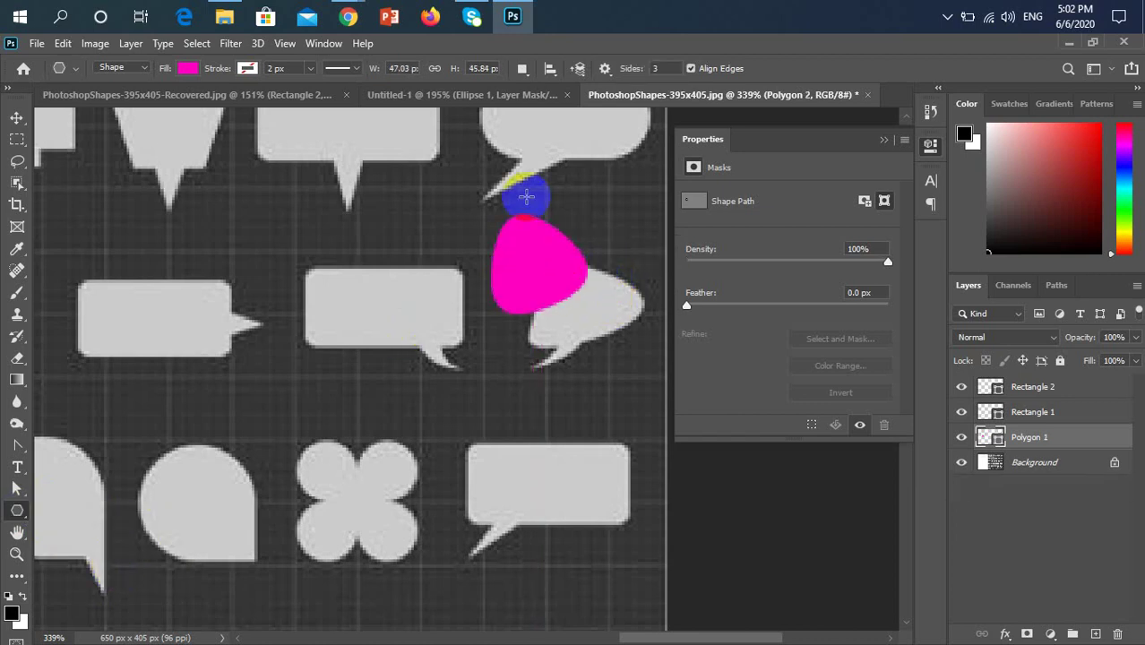
Step: Set the polygon radius to 20 px, try the smooth triangle over the pointed reference bubble and undo it
{"action": "left_click", "coordinate": [581, 69]}
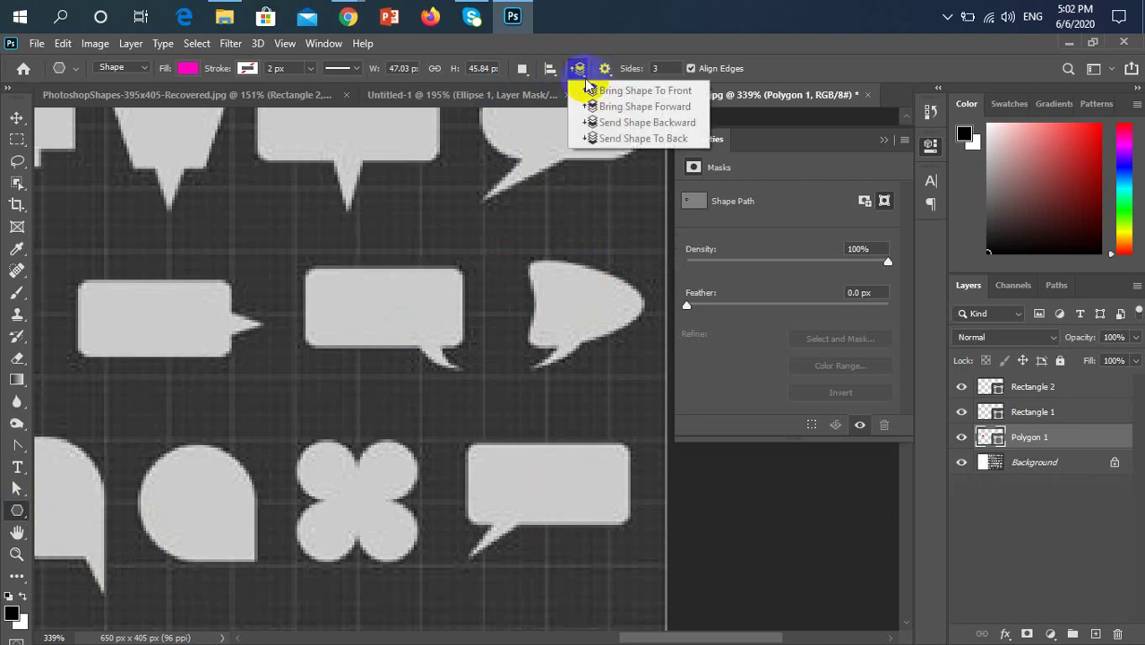
{"action": "left_click", "coordinate": [605, 68]}
{"action": "left_click", "coordinate": [605, 68]}
{"action": "left_click", "coordinate": [590, 154]}
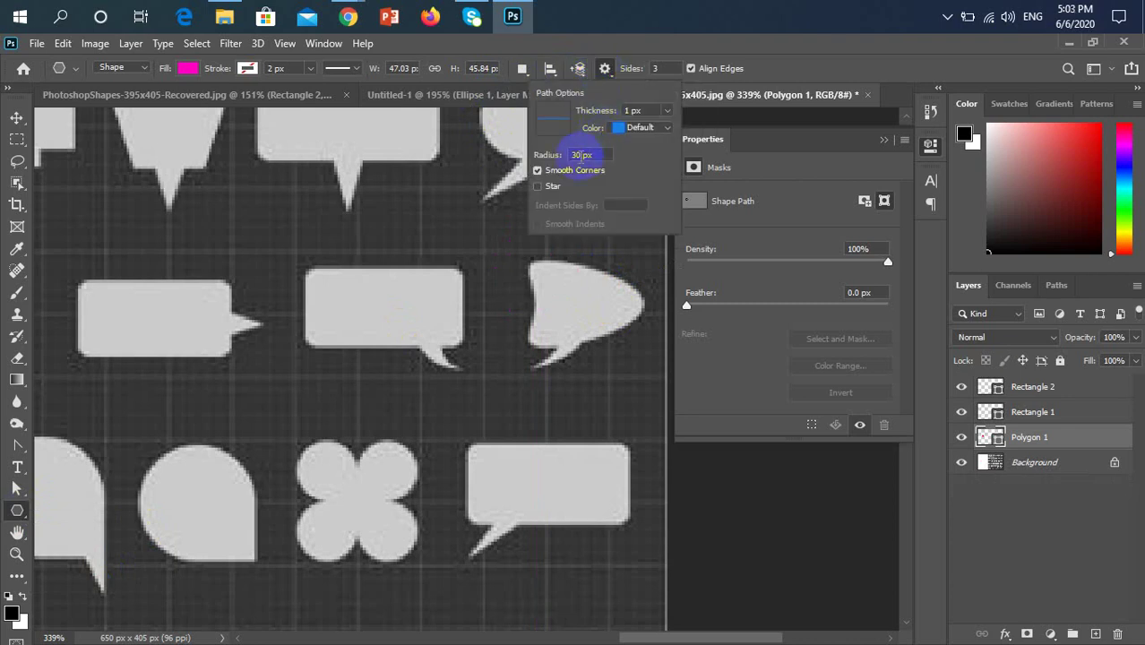
{"action": "key", "text": "Down"}
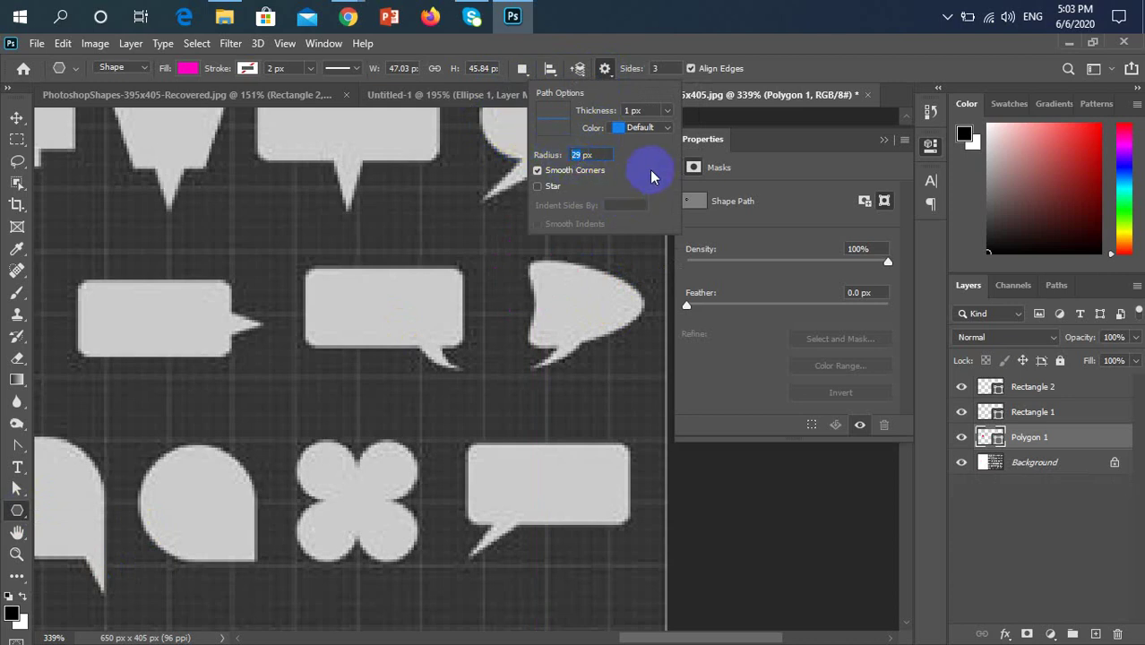
{"action": "type", "text": "20"}
{"action": "key", "text": "Return"}
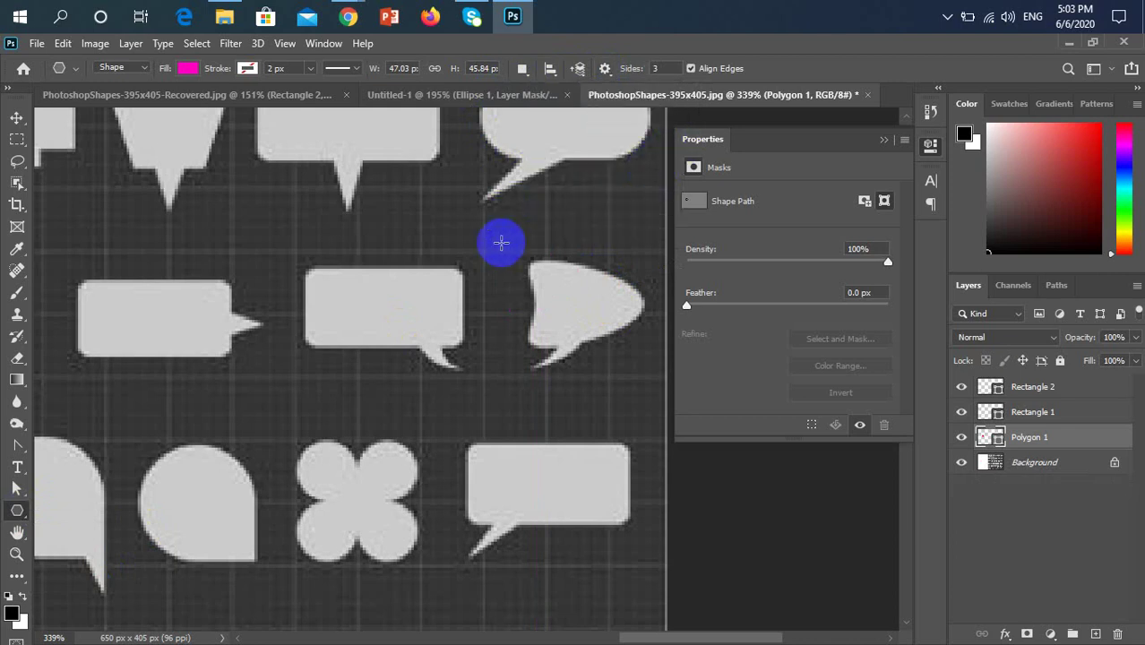
{"action": "left_click", "coordinate": [536, 269]}
{"action": "left_click_drag", "start_coordinate": [532, 265], "coordinate": [613, 286]}
{"action": "key", "text": "ctrl+z"}
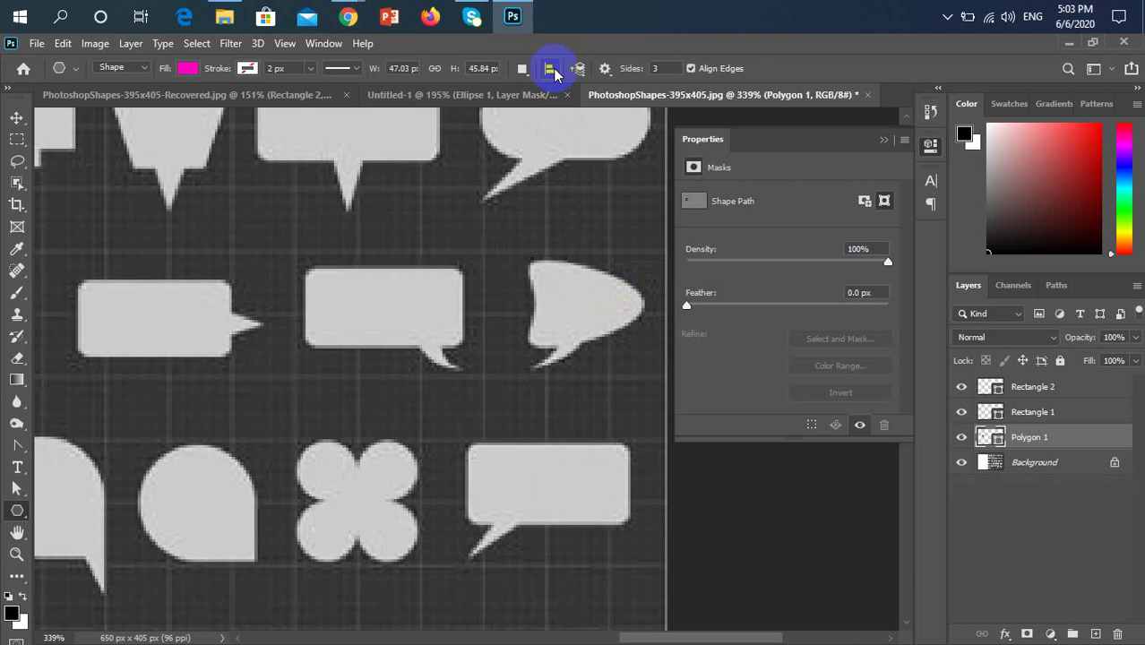
Step: Set the polygon radius to 10 px and try the smooth triangle over the pointed reference bubble
{"action": "left_click", "coordinate": [604, 69]}
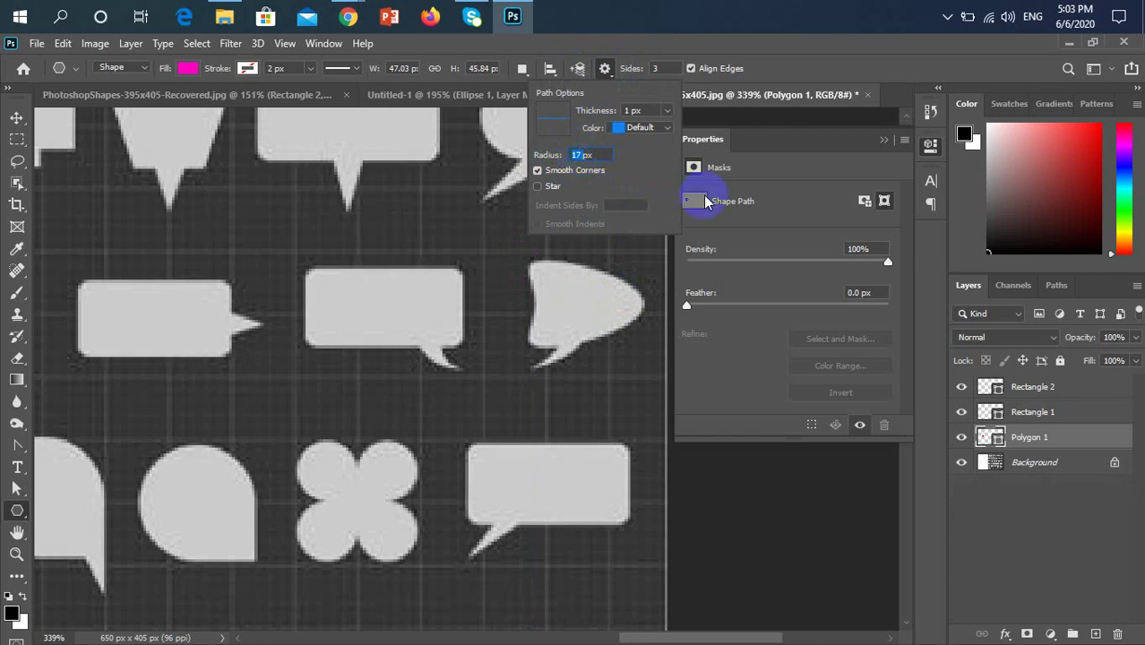
{"action": "type", "text": "10"}
{"action": "key", "text": "Return"}
{"action": "left_click", "coordinate": [703, 194]}
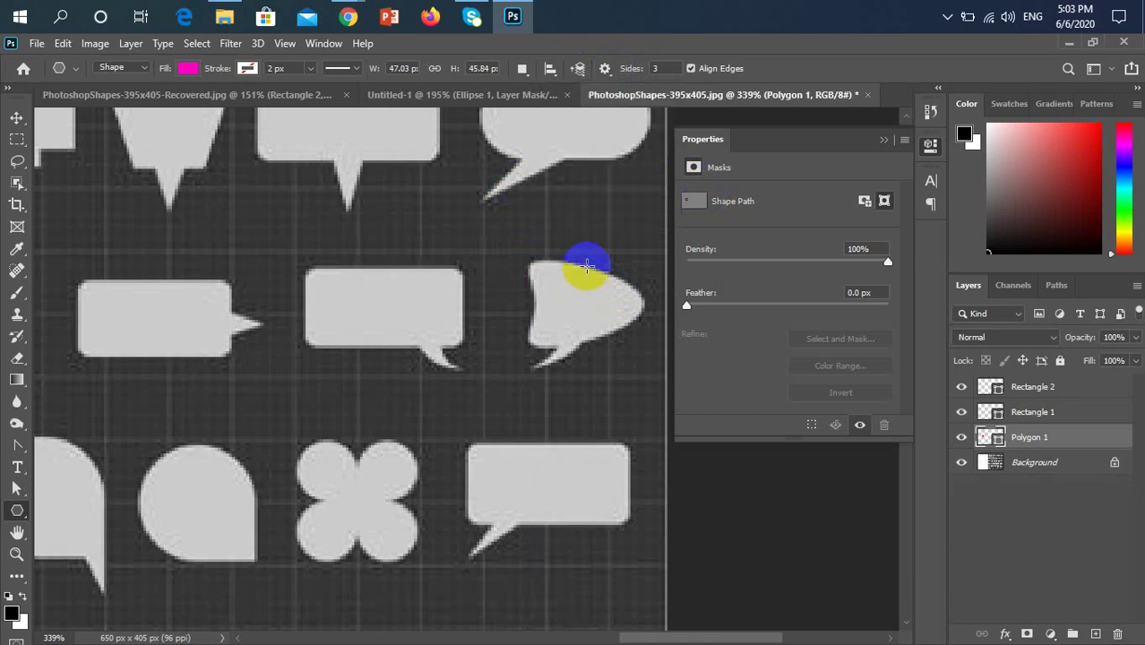
{"action": "left_click_drag", "start_coordinate": [544, 272], "coordinate": [583, 246]}
Step: Set the path thickness to 3 px, try a polygon of about 12 × 11 px on the pointed bubble and undo it
{"action": "left_click", "coordinate": [604, 68]}
{"action": "left_click", "coordinate": [614, 156]}
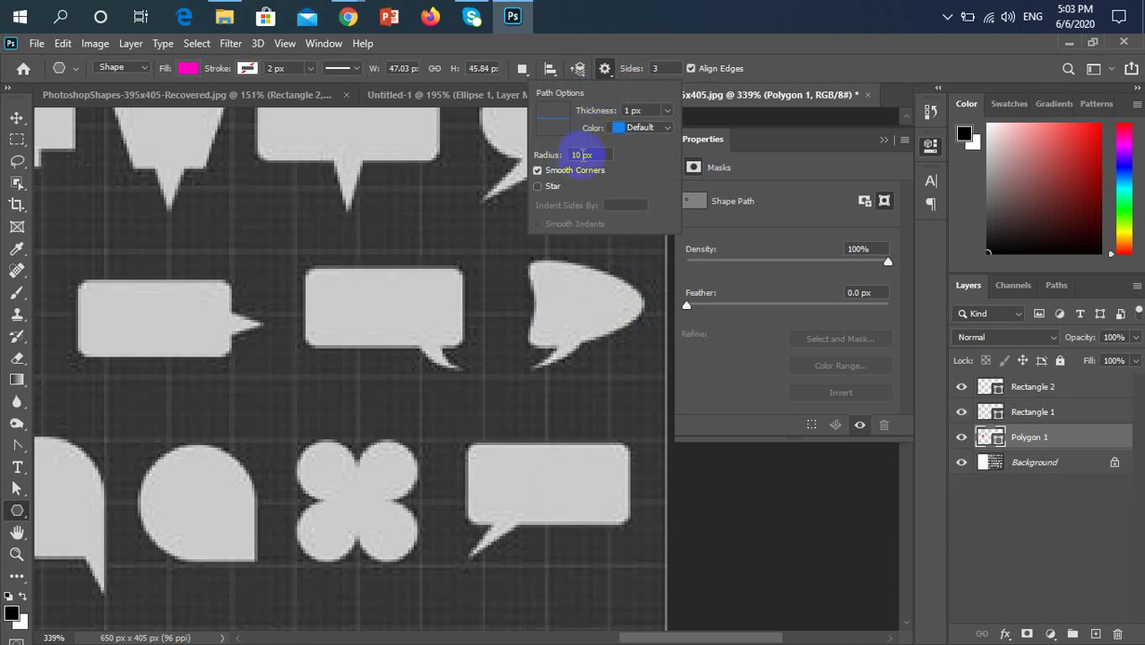
{"action": "left_click", "coordinate": [665, 111]}
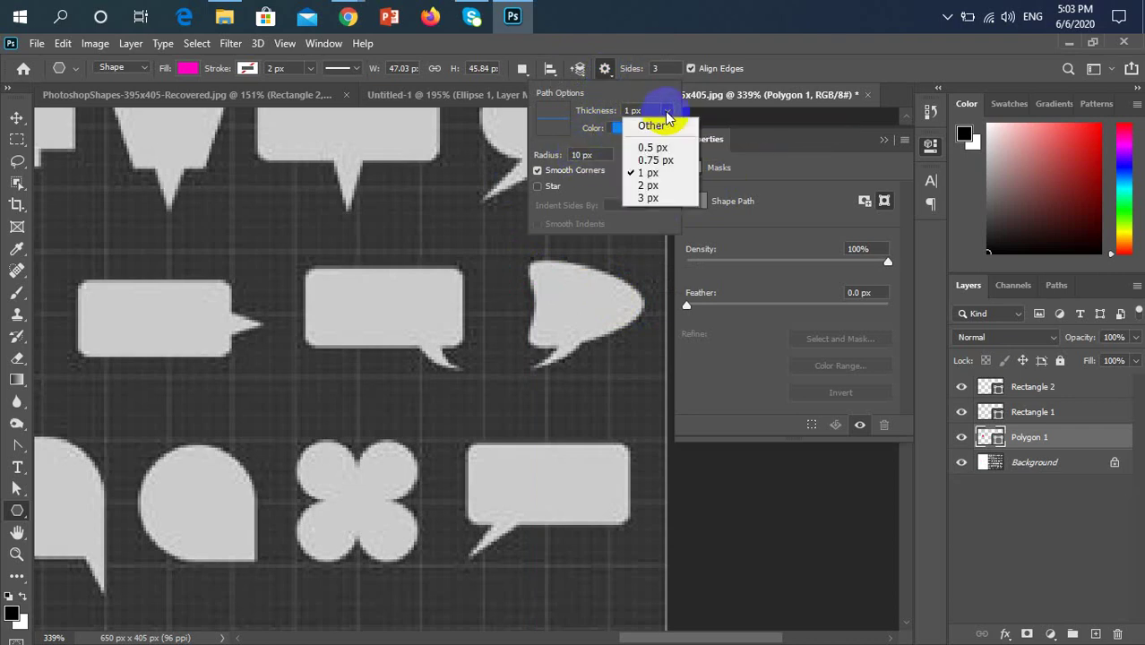
{"action": "left_click", "coordinate": [657, 197]}
{"action": "mouse_move", "coordinate": [536, 281]}
{"action": "left_mouse_down"}
{"action": "mouse_move", "coordinate": [614, 327]}
{"action": "mouse_move", "coordinate": [601, 257]}
{"action": "left_mouse_up"}
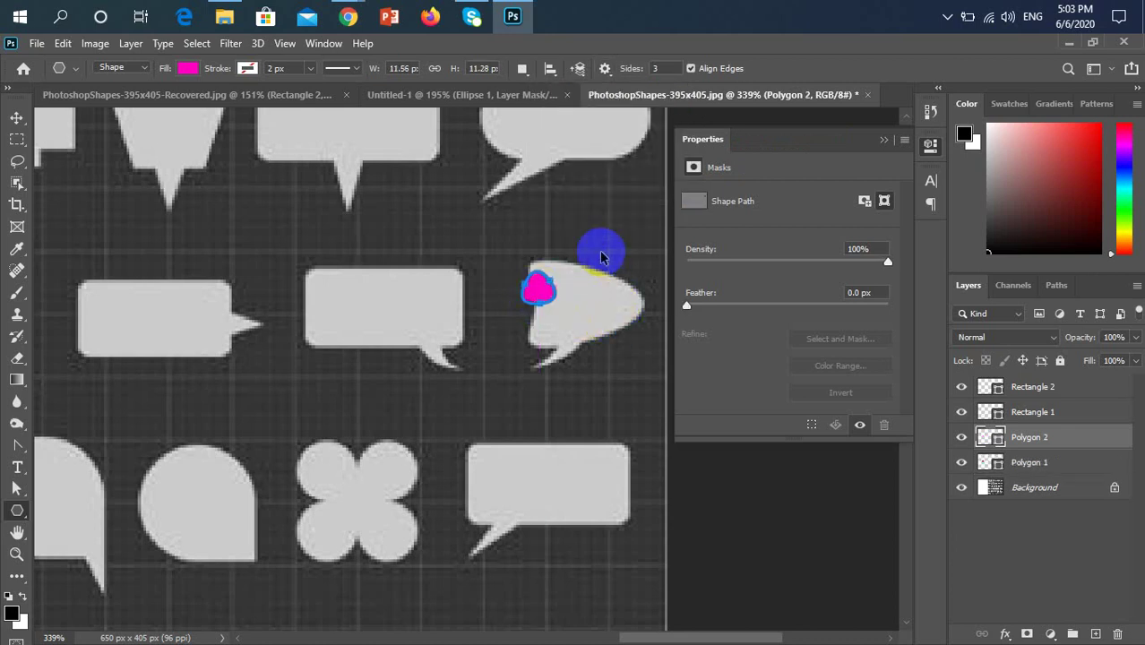
{"action": "key", "text": "ctrl+z"}
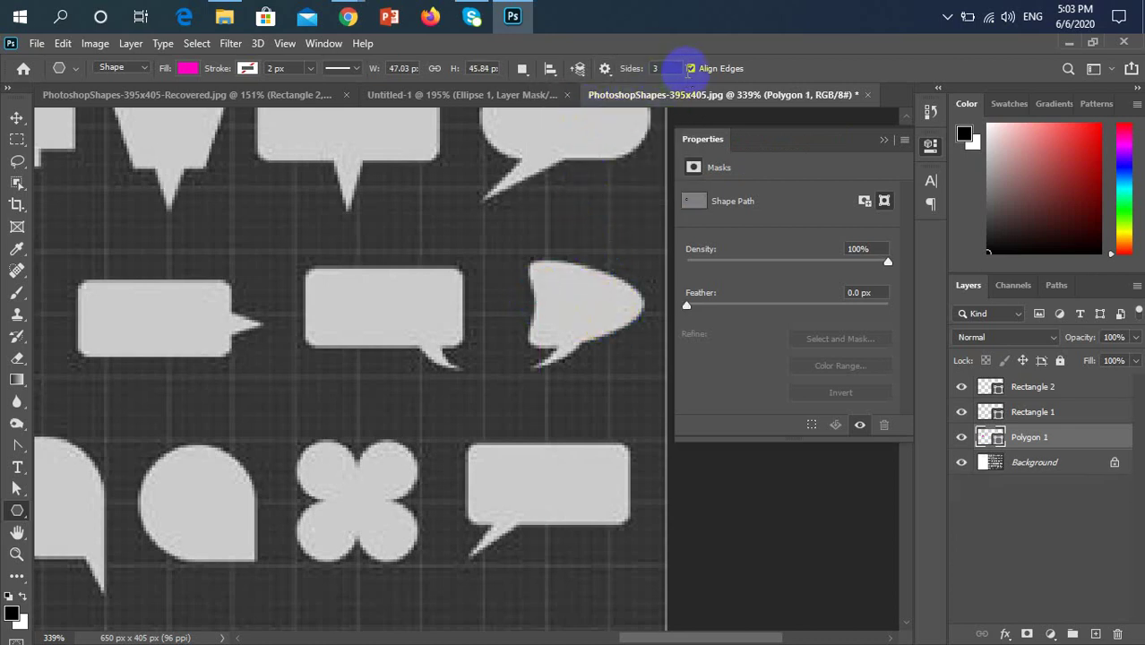
Step: Set the path thickness back to 1 px and try the polygon over the pointed bubble again
{"action": "left_click", "coordinate": [605, 68]}
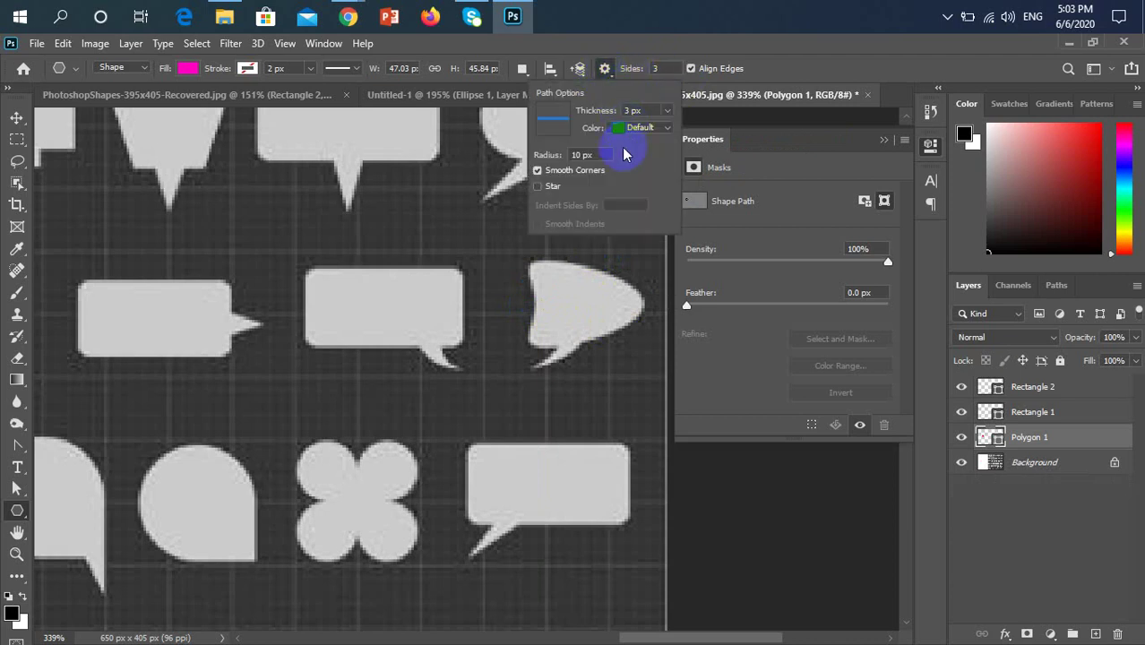
{"action": "left_click", "coordinate": [663, 114]}
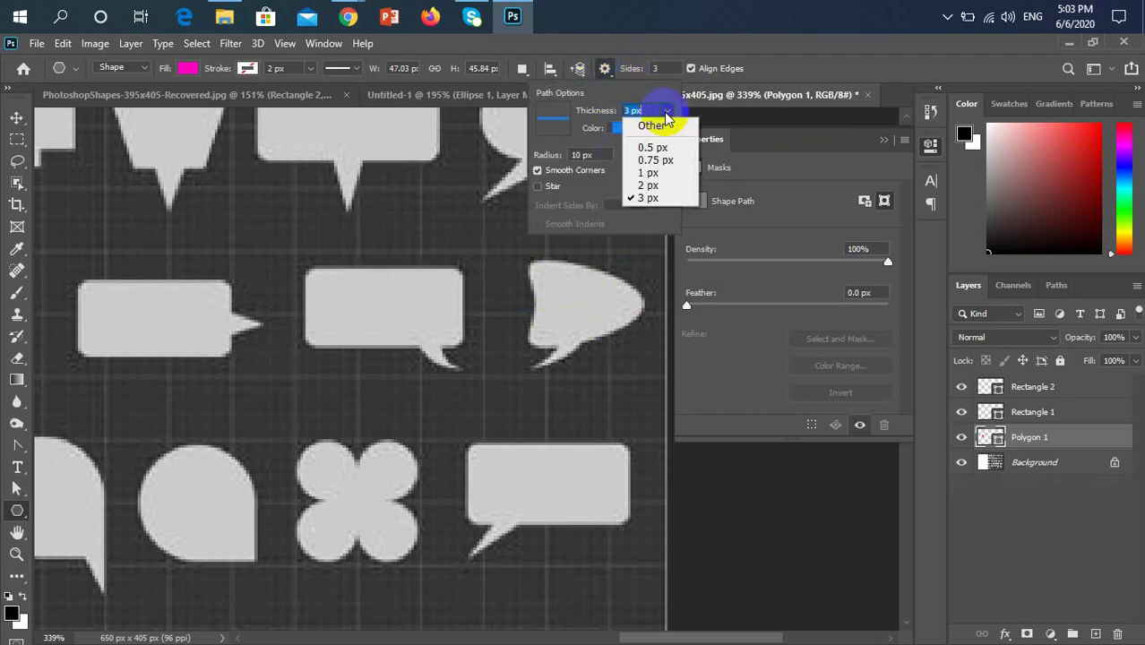
{"action": "left_click", "coordinate": [662, 174]}
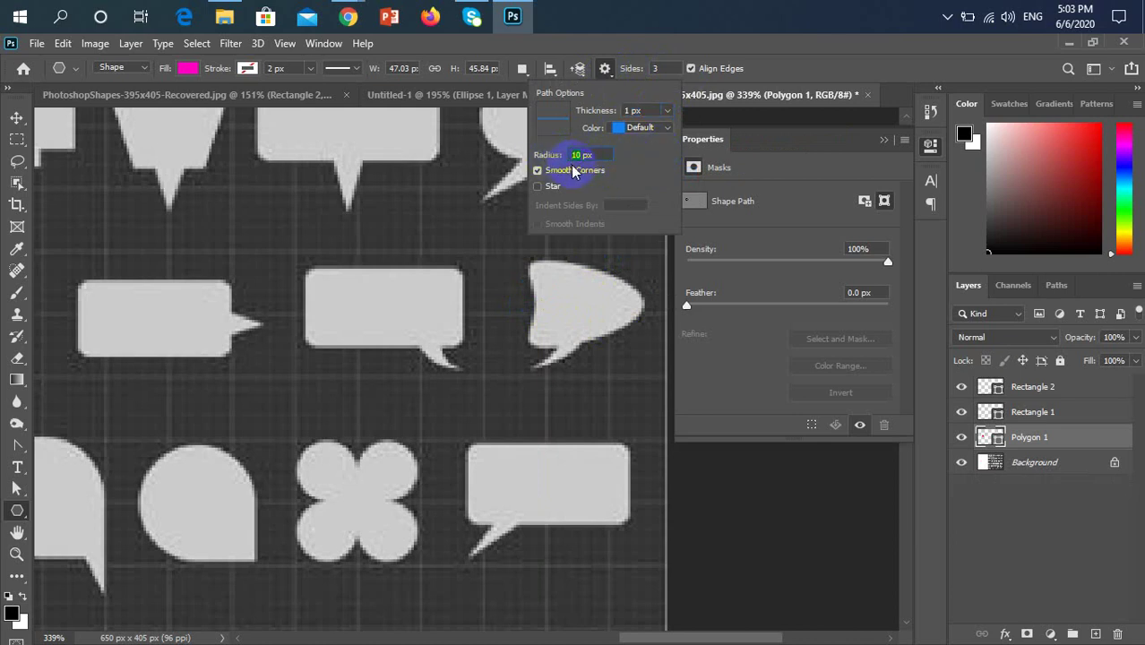
{"action": "left_click_drag", "start_coordinate": [538, 268], "coordinate": [614, 303]}
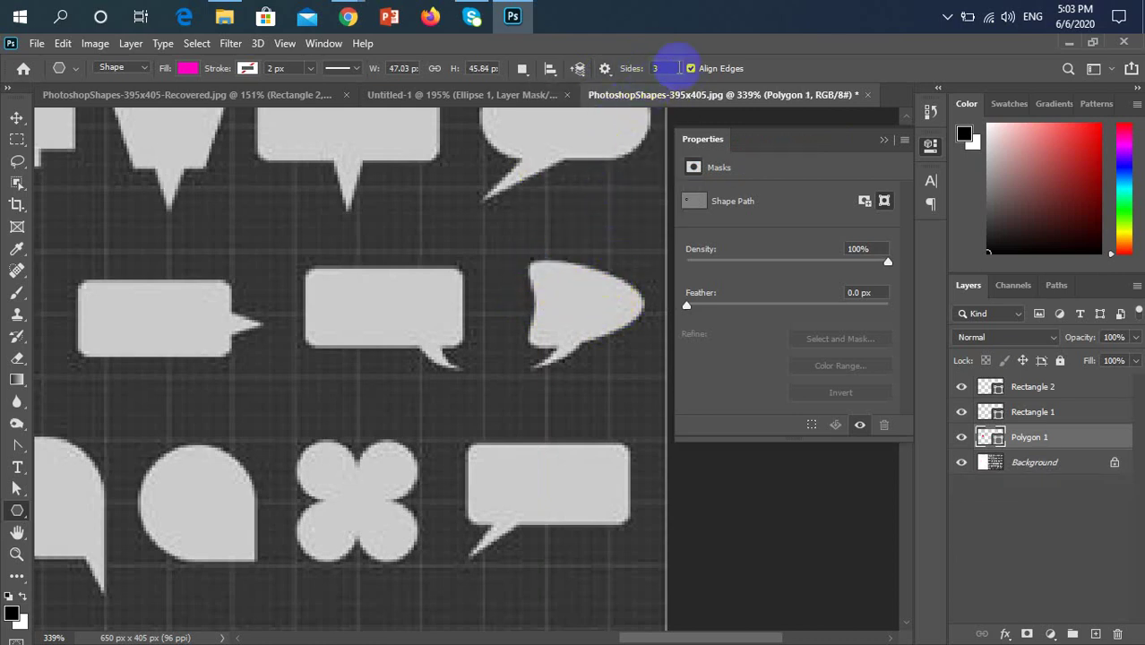
Step: Turn off Smooth Corners, switch on Star, try the polygon over the pointed bubble and undo it
{"action": "left_click", "coordinate": [604, 69]}
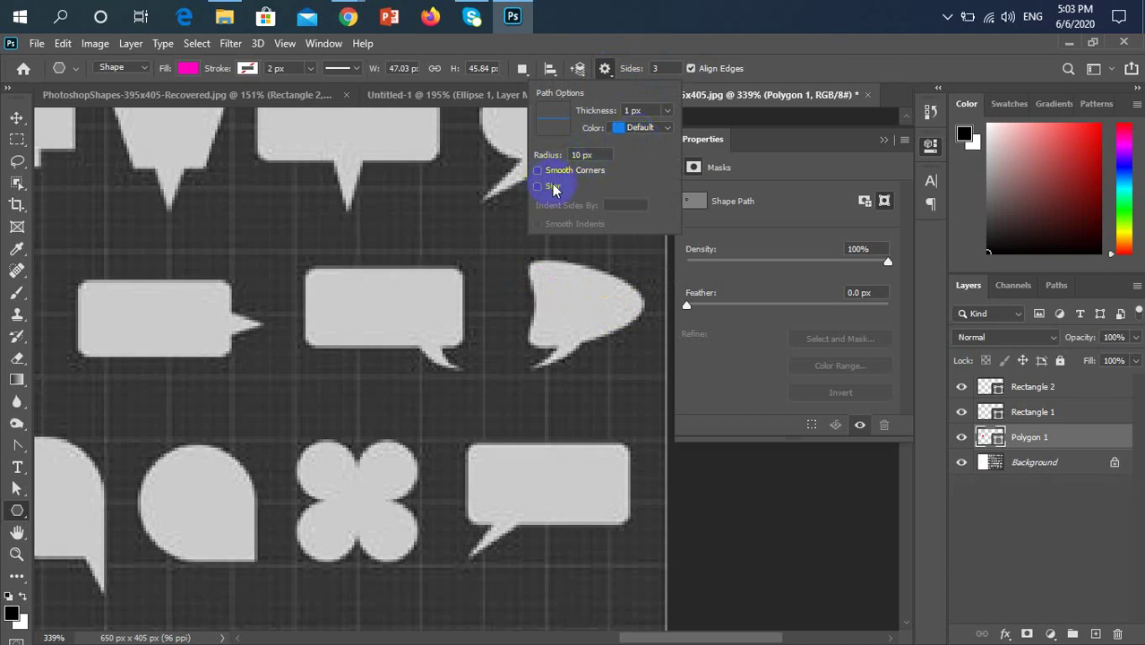
{"action": "left_click", "coordinate": [538, 186]}
{"action": "left_click_drag", "start_coordinate": [548, 292], "coordinate": [618, 330]}
{"action": "key", "text": "ctrl+z"}
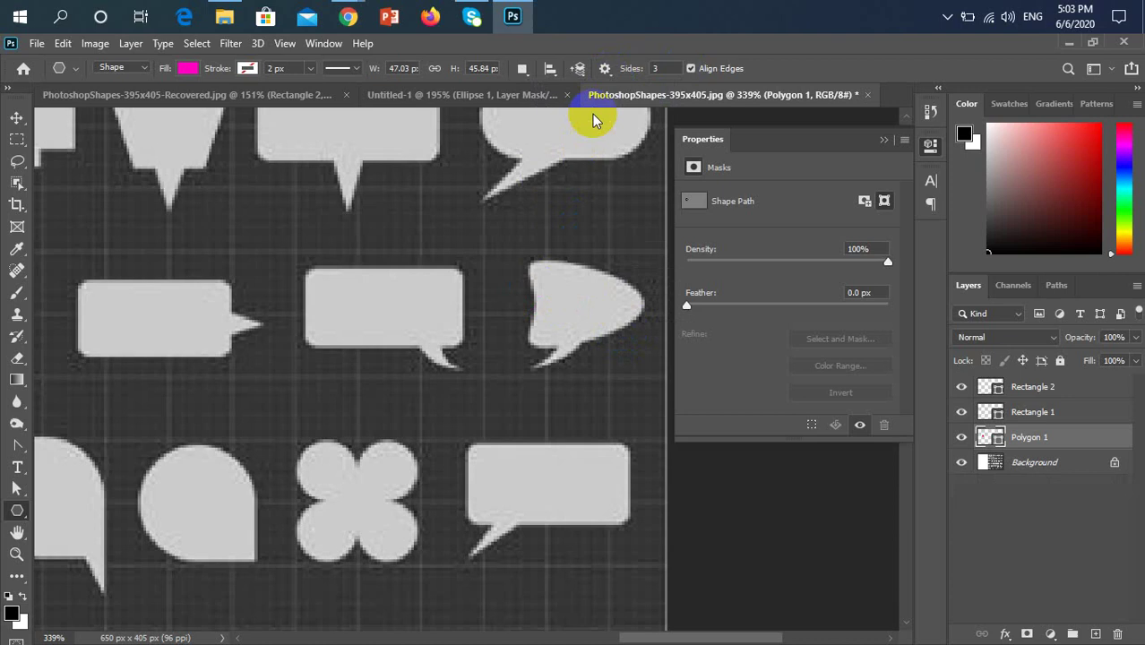
Step: Turn off Star, turn on Smooth Corners, enlarge the polygon radius and draw a rounded triangle about 57 × 57 px over the pointed bubble
{"action": "left_click", "coordinate": [605, 69]}
{"action": "left_click", "coordinate": [538, 186]}
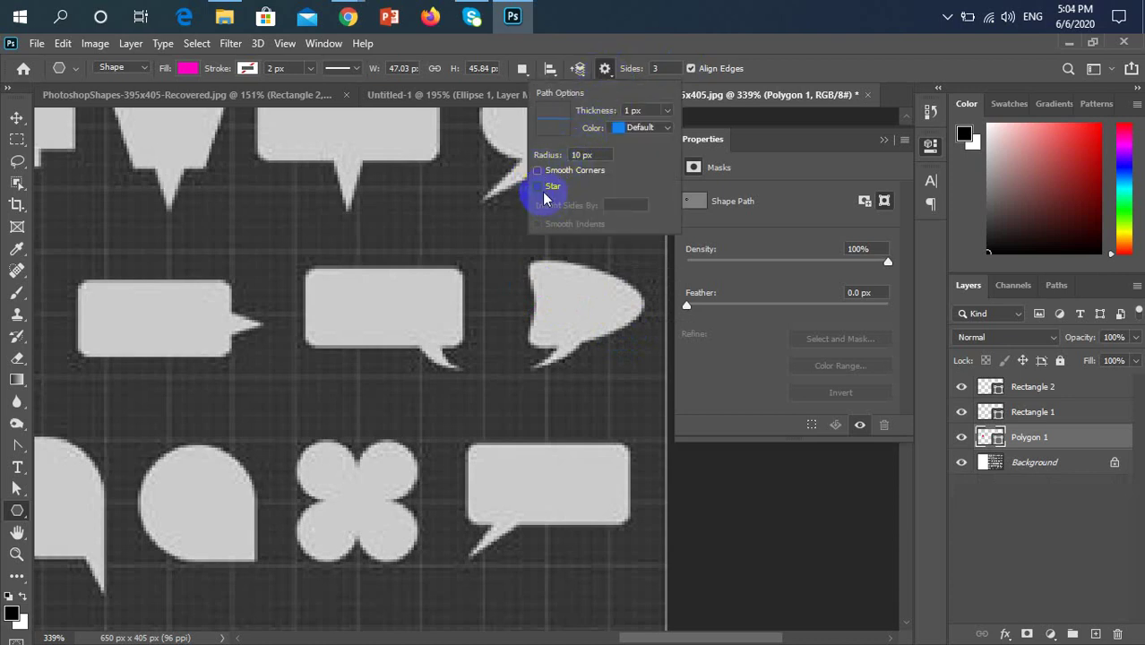
{"action": "left_click", "coordinate": [538, 172]}
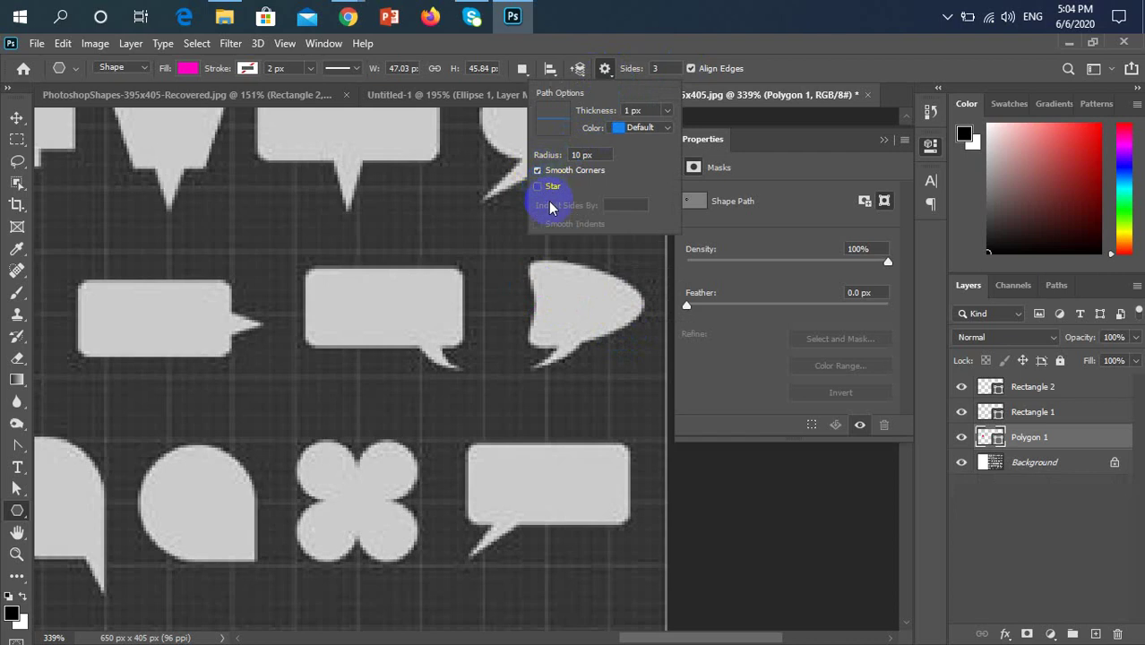
{"action": "double_click", "coordinate": [581, 154]}
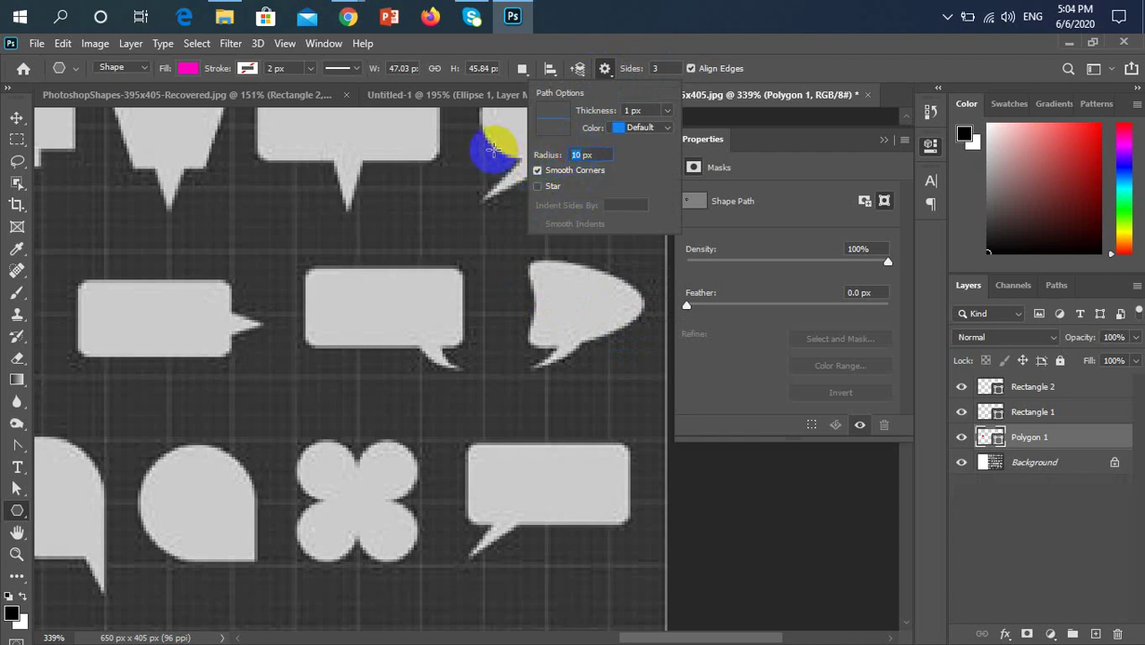
{"action": "type", "text": "5"}
{"action": "key", "text": "Return"}
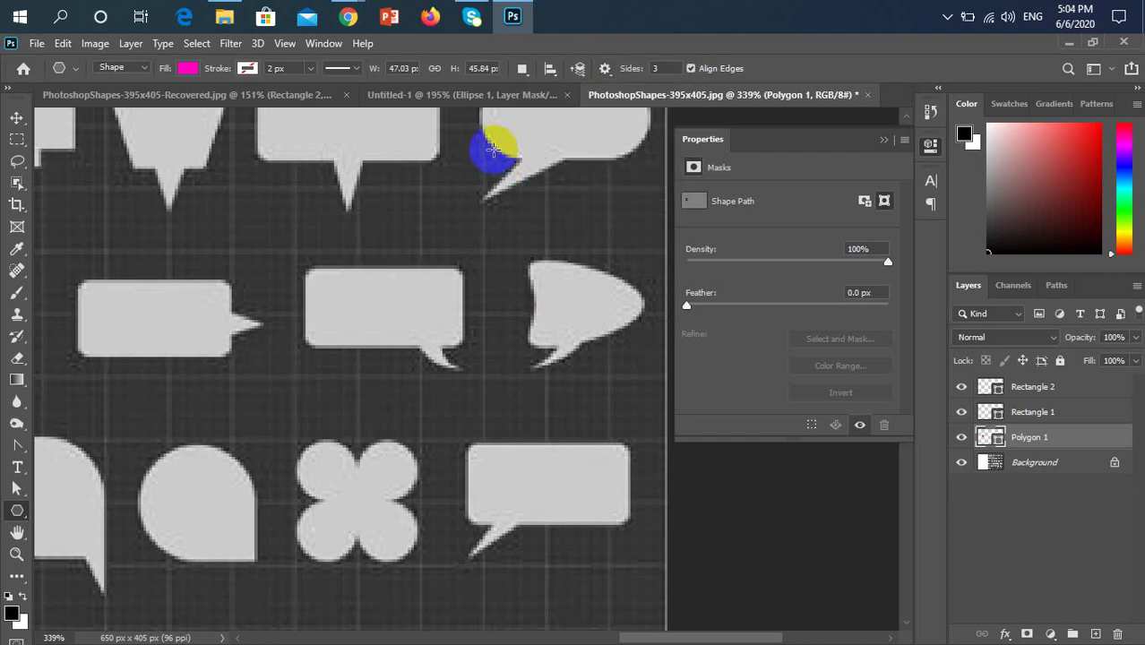
{"action": "left_click_drag", "start_coordinate": [566, 276], "coordinate": [607, 278]}
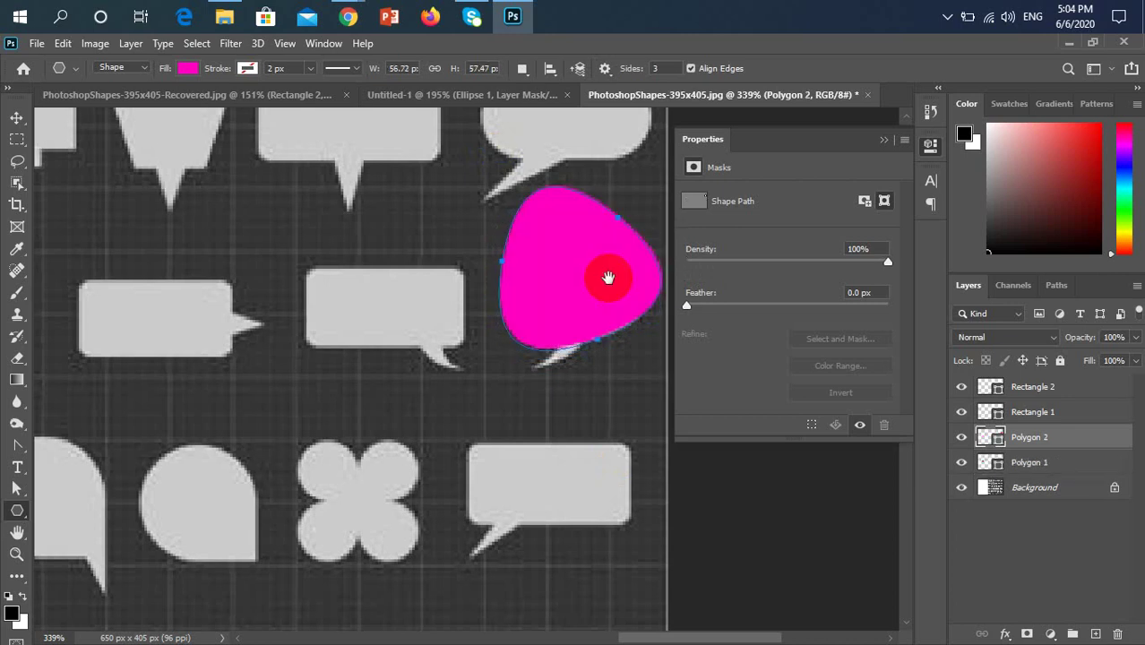
Step: Lower the new triangle layer's opacity to 43% so the pointed reference bubble shows through
{"action": "left_click", "coordinate": [15, 116]}
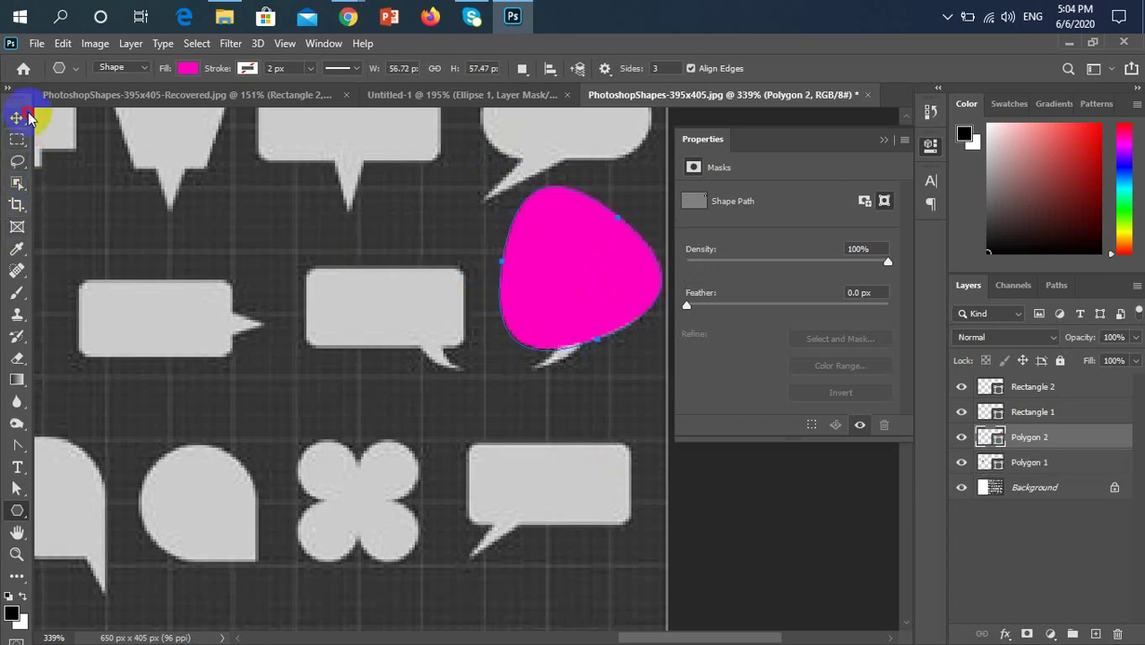
{"action": "left_click", "coordinate": [883, 140]}
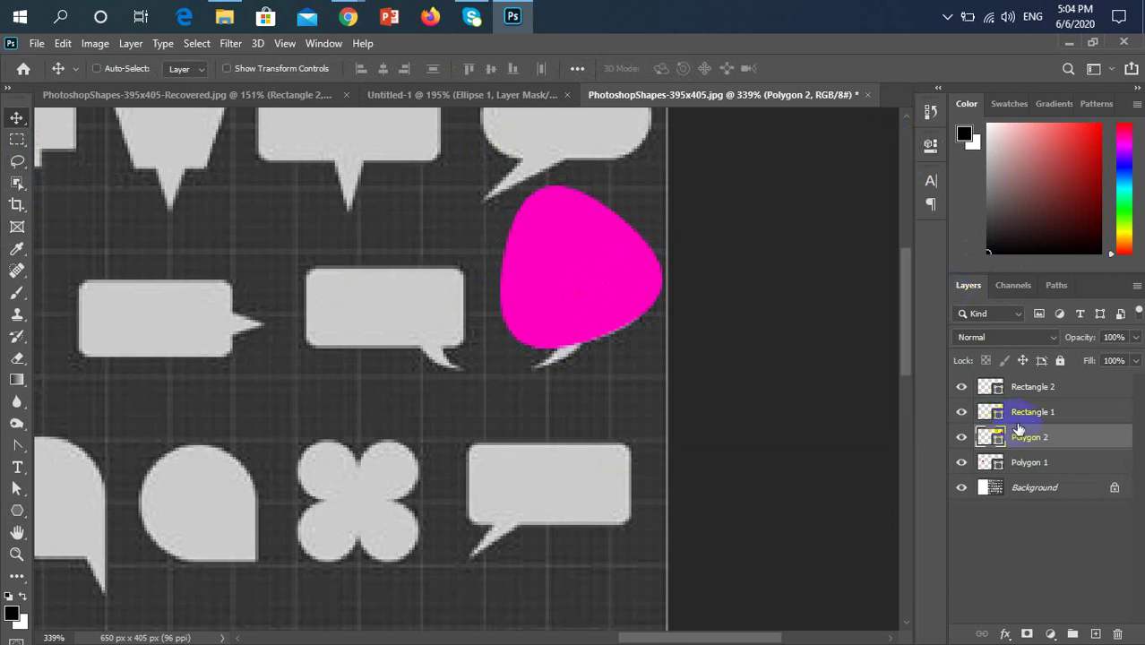
{"action": "left_click", "coordinate": [1135, 337]}
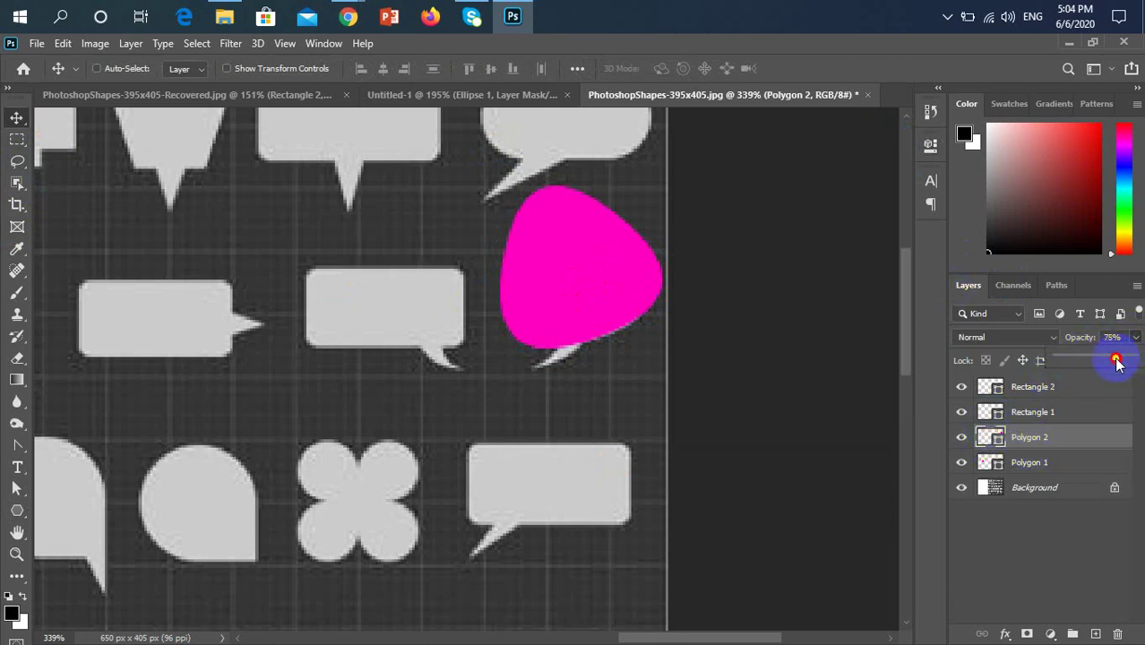
{"action": "left_click_drag", "start_coordinate": [1099, 360], "coordinate": [1089, 360]}
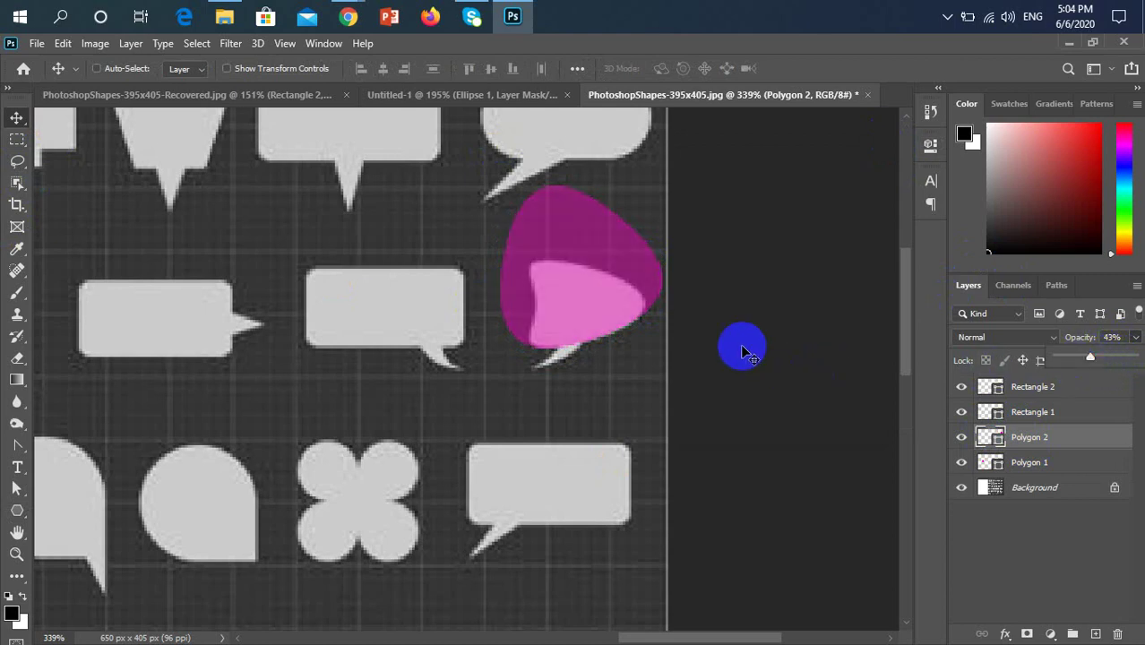
Step: Transform the triangle to about 78% width and 57% height, rotate it about -4° and fit it over the pointed bubble
{"action": "key", "text": "ctrl+t"}
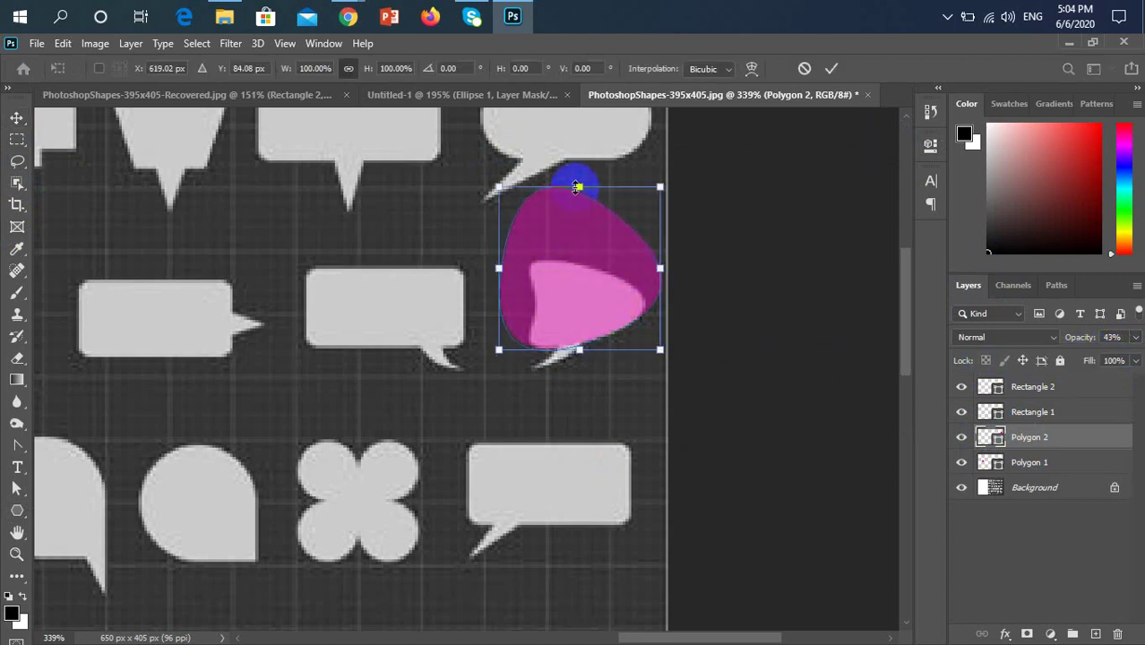
{"action": "left_click_drag", "start_coordinate": [578, 186], "coordinate": [579, 222]}
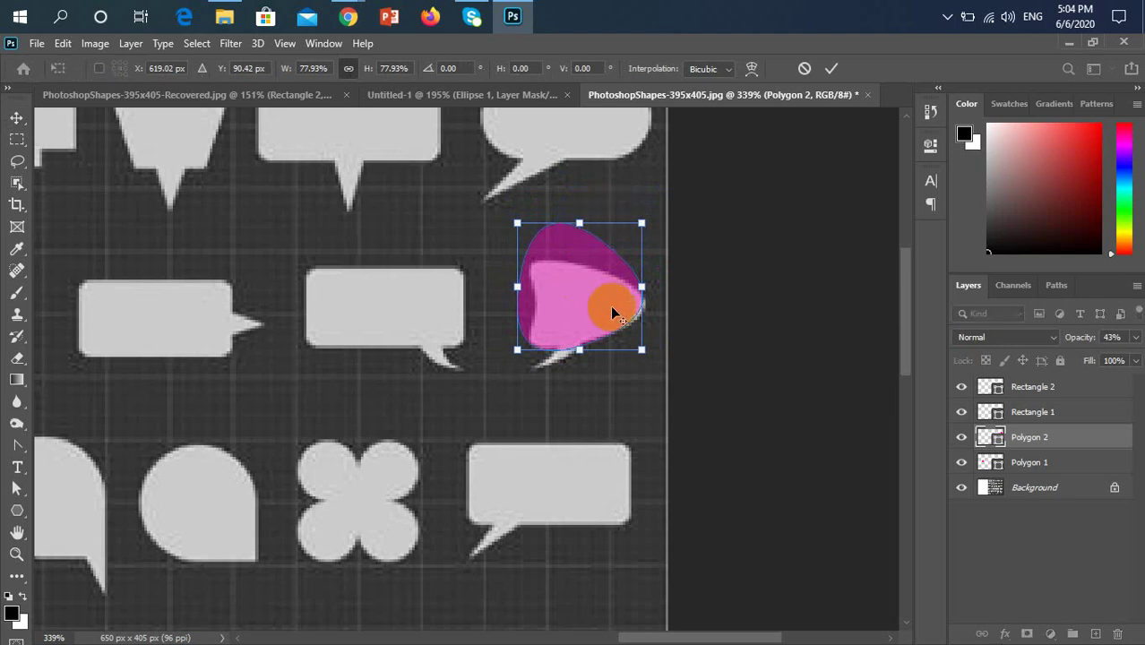
{"action": "scroll", "coordinate": [613, 308], "scroll_direction": "up", "scroll_amount": 2}
{"action": "left_click_drag", "start_coordinate": [631, 265], "coordinate": [619, 259]}
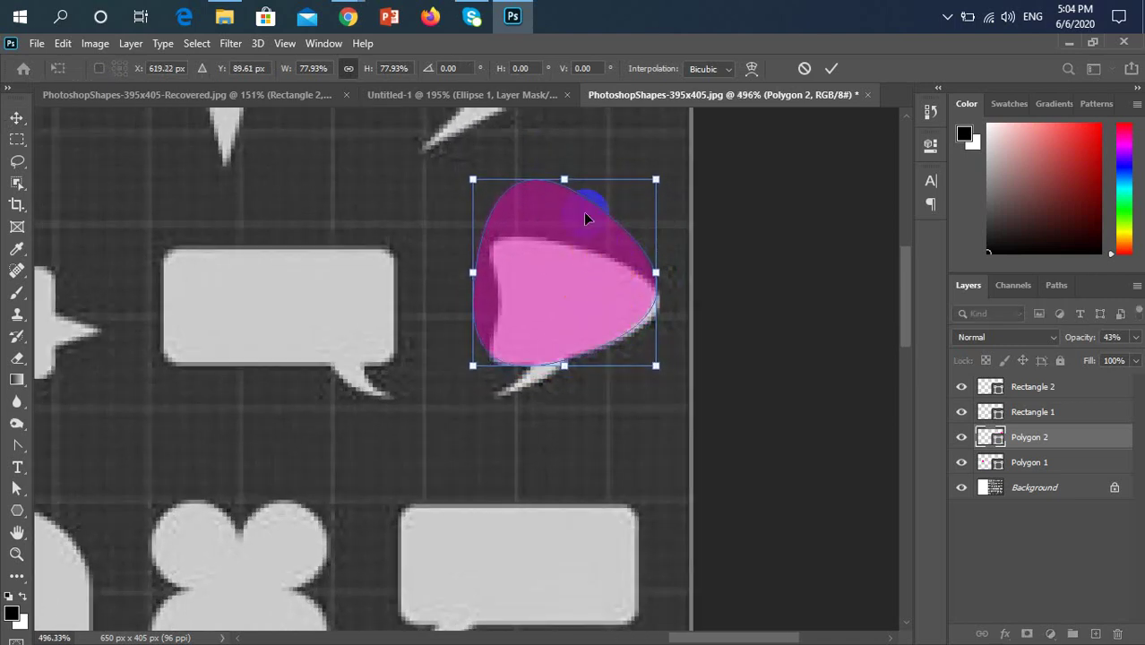
{"action": "left_click_drag", "start_coordinate": [563, 180], "coordinate": [577, 232]}
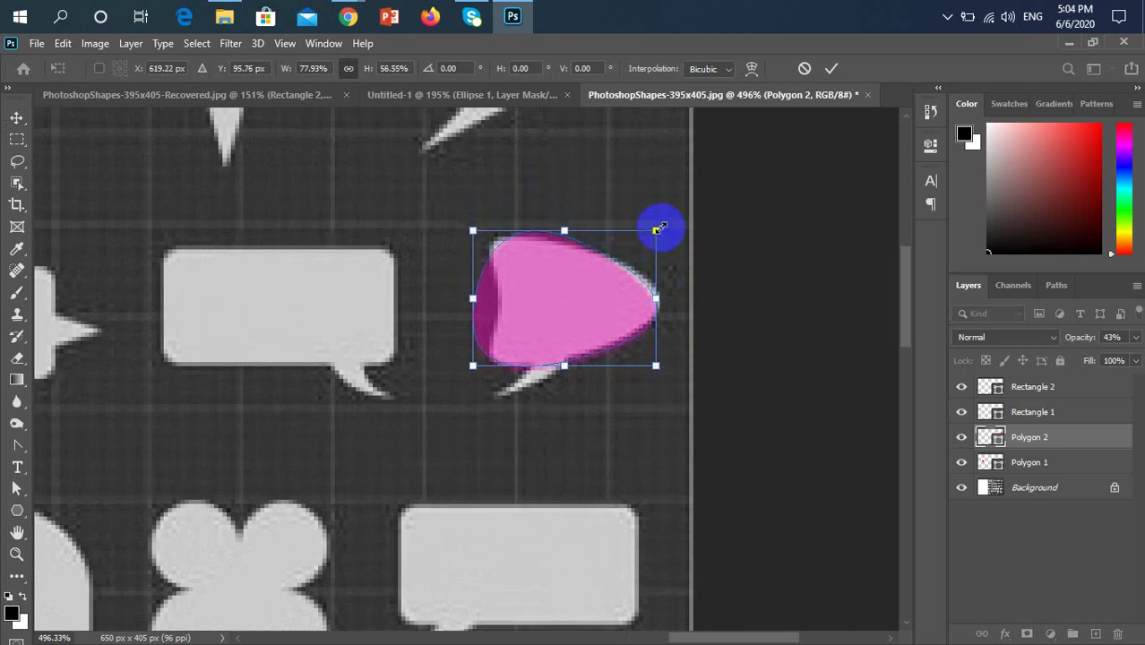
{"action": "left_click_drag", "start_coordinate": [670, 226], "coordinate": [664, 219]}
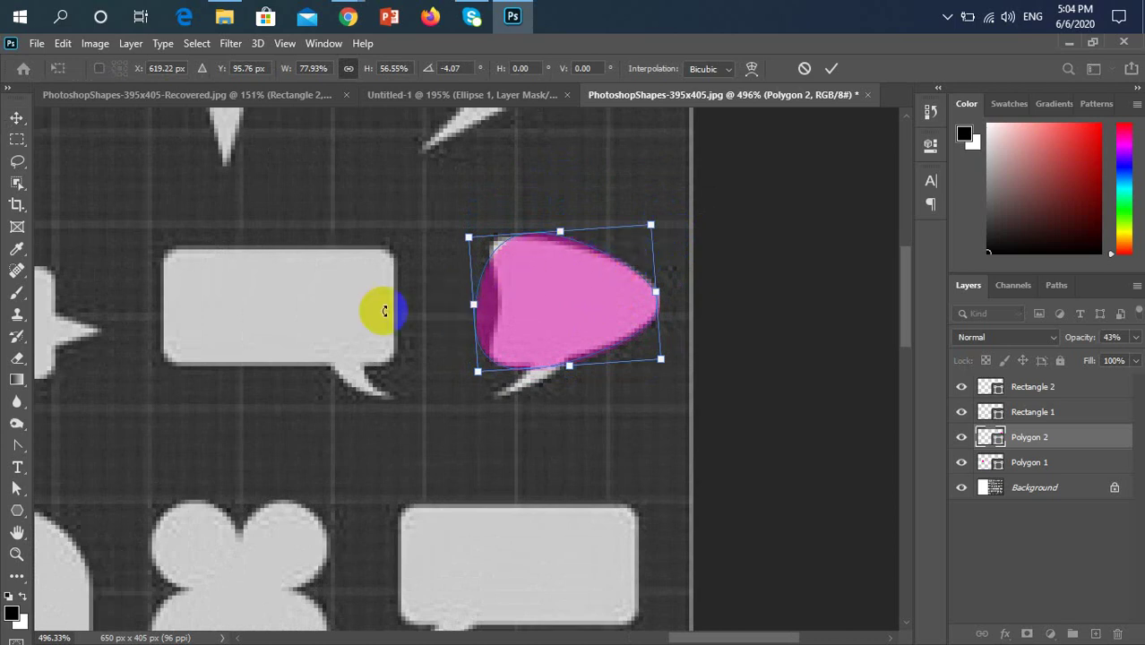
{"action": "left_click", "coordinate": [247, 214]}
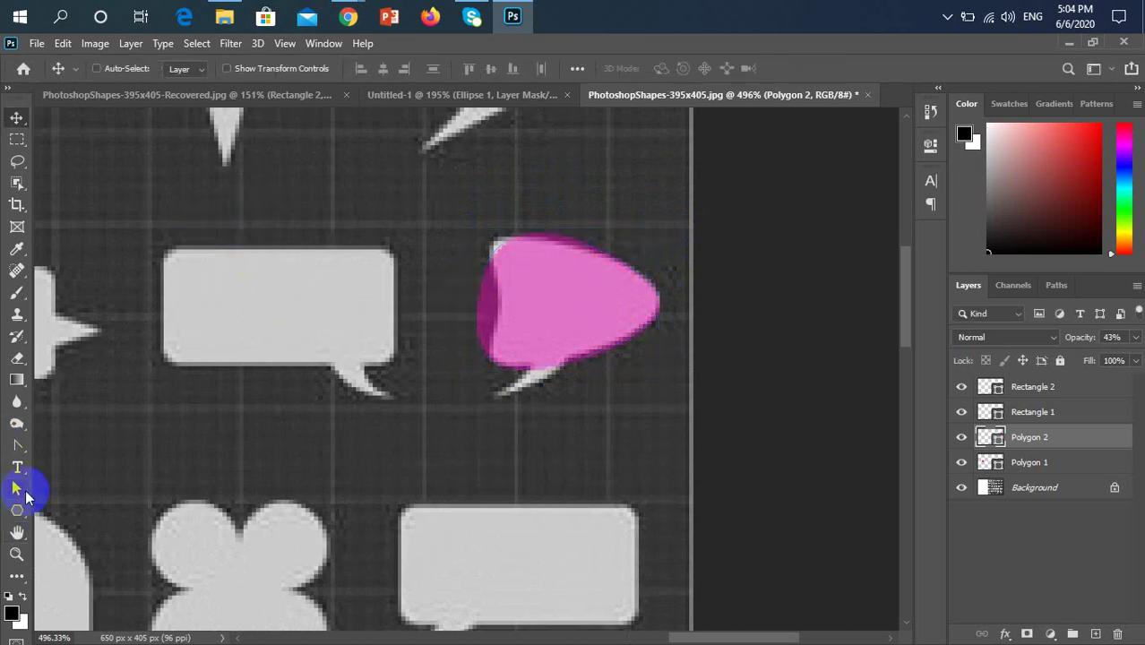
Step: Add anchor points near the upper-left and lower-left corners of the triangle's outline
{"action": "left_click", "coordinate": [16, 445]}
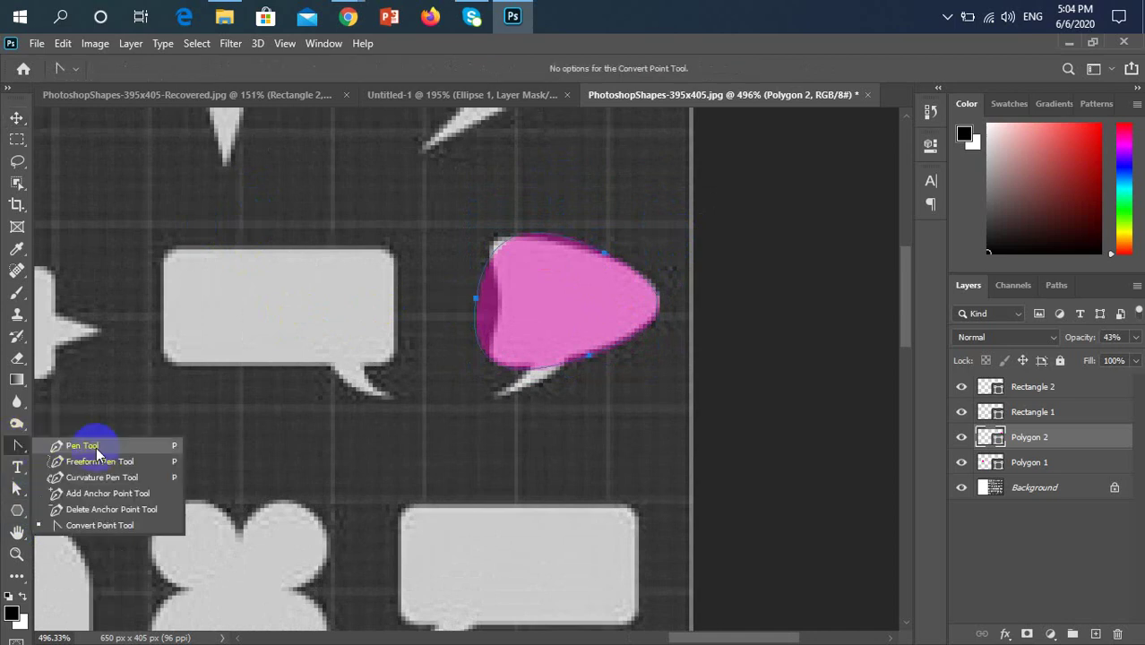
{"action": "left_click", "coordinate": [105, 494]}
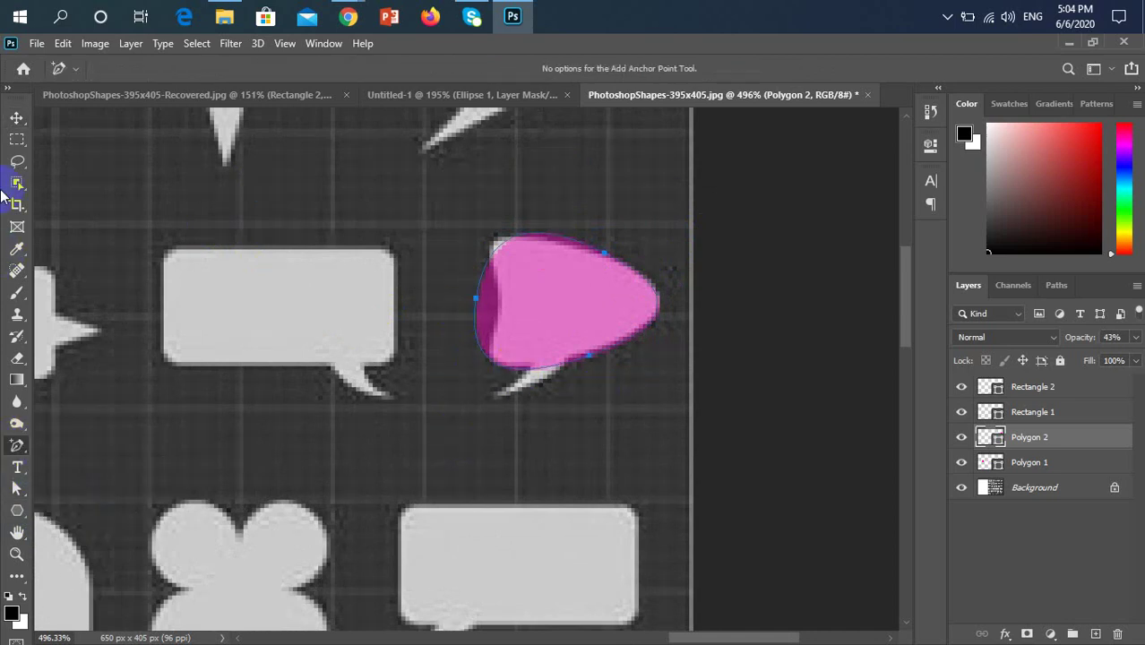
{"action": "scroll", "coordinate": [484, 299], "scroll_direction": "up", "scroll_amount": 3}
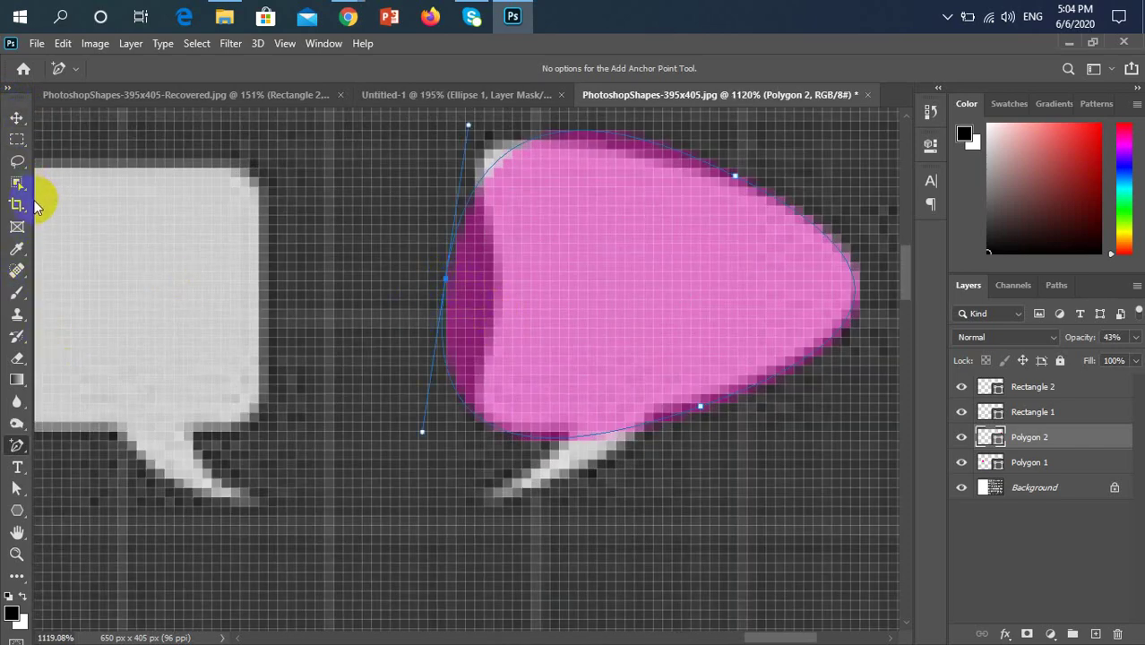
{"action": "left_click", "coordinate": [500, 159]}
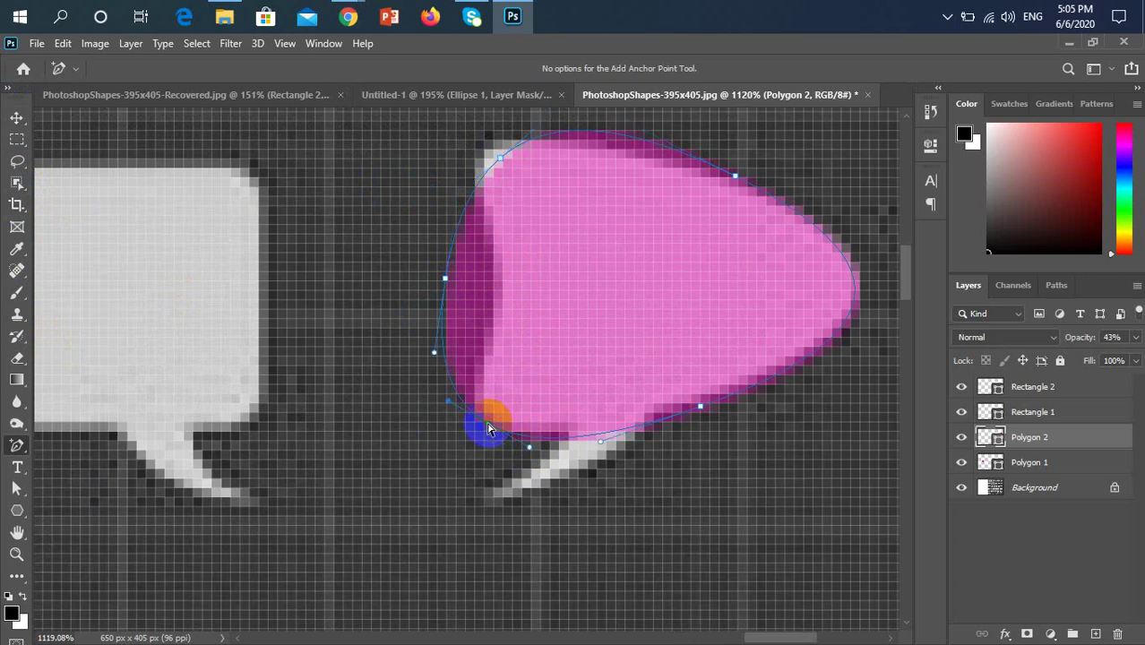
{"action": "left_click", "coordinate": [488, 430]}
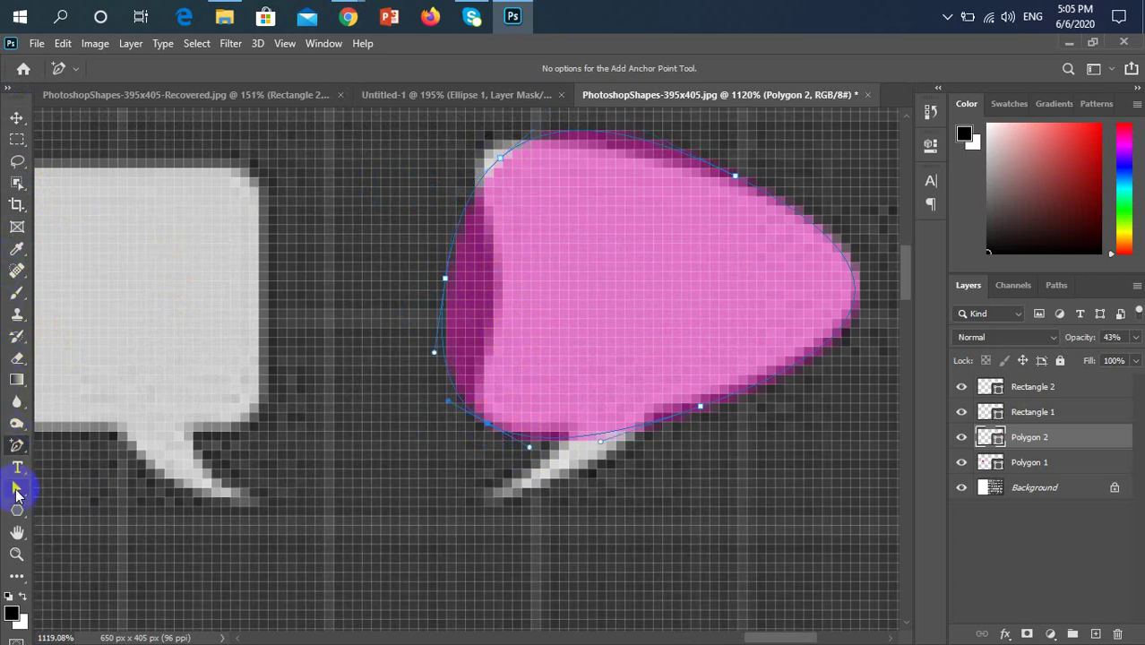
Step: Pull the triangle's left-side anchor point inward with Direct Selection and adjust the two left corner anchors to match the concave bubble edge
{"action": "left_click_drag", "start_coordinate": [18, 488], "coordinate": [54, 504]}
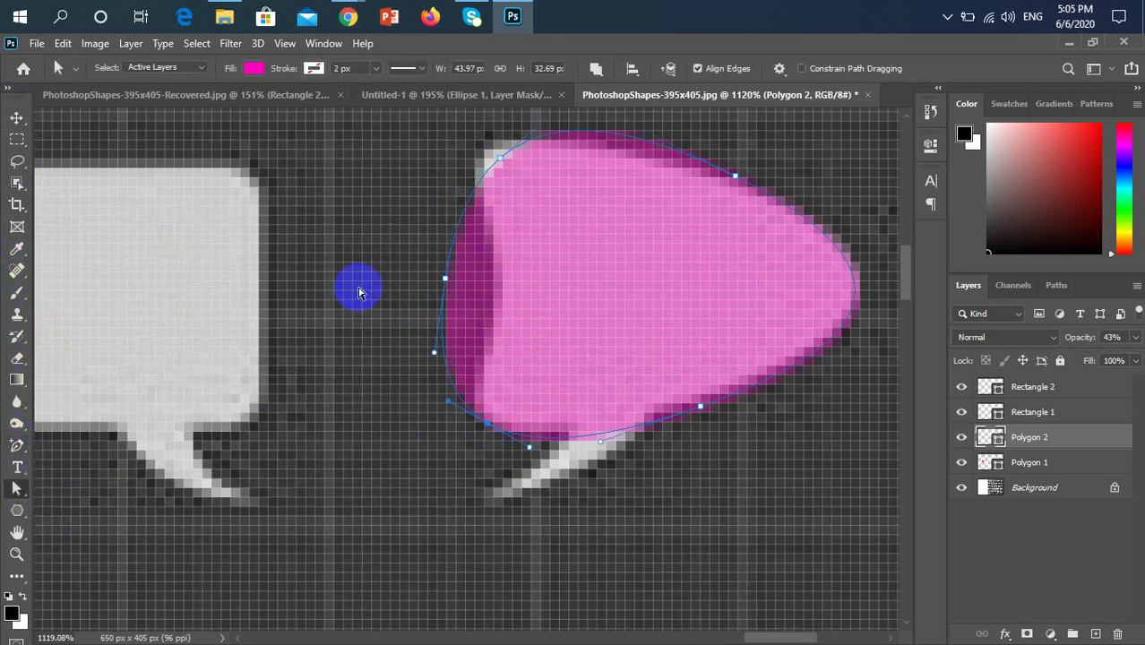
{"action": "left_click_drag", "start_coordinate": [371, 271], "coordinate": [502, 294]}
{"action": "left_click_drag", "start_coordinate": [429, 141], "coordinate": [491, 159]}
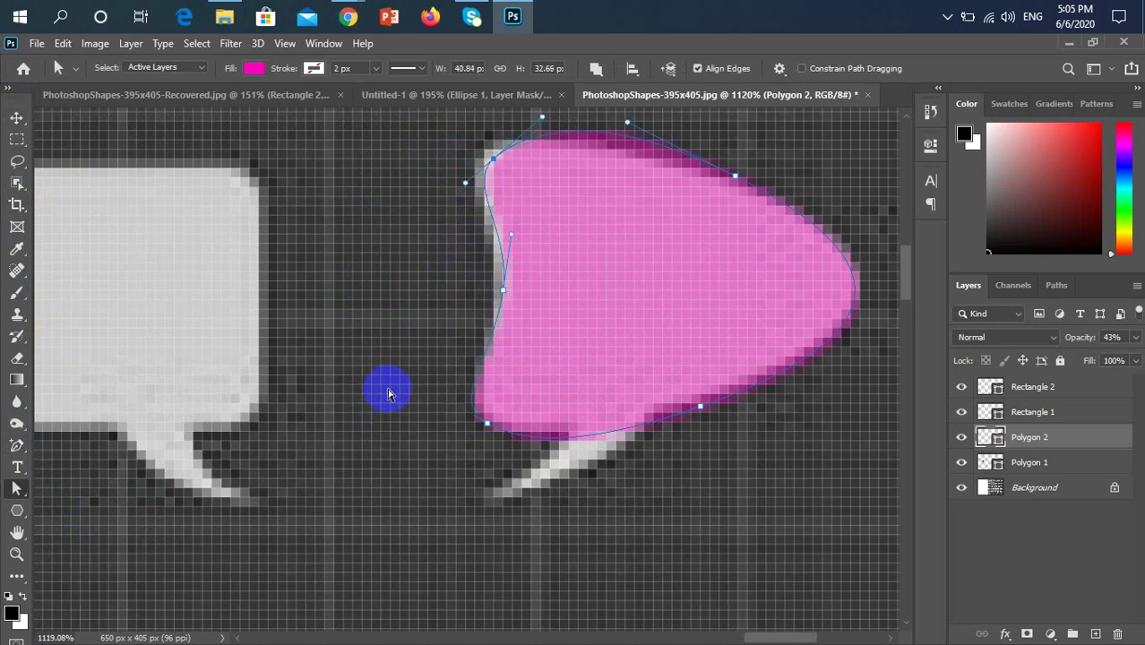
{"action": "left_click_drag", "start_coordinate": [394, 385], "coordinate": [443, 392]}
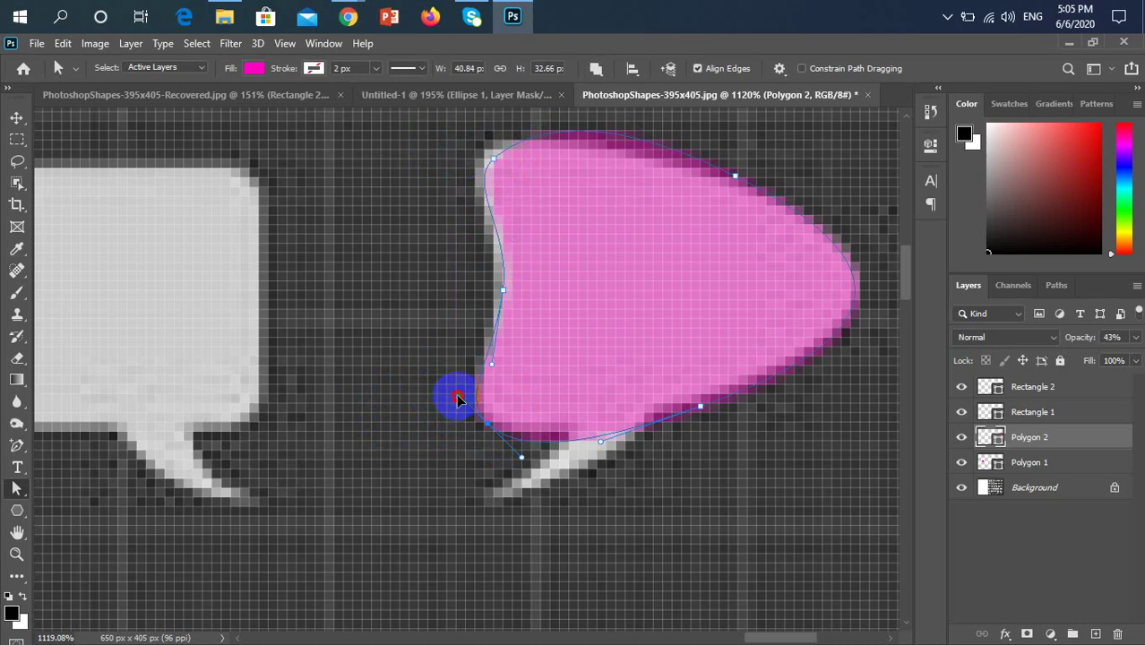
Step: Adjust the curve handles of the upper-right and upper-left anchor points to fit the top edge to the reference bubble
{"action": "scroll", "coordinate": [390, 304], "scroll_direction": "down", "scroll_amount": 3}
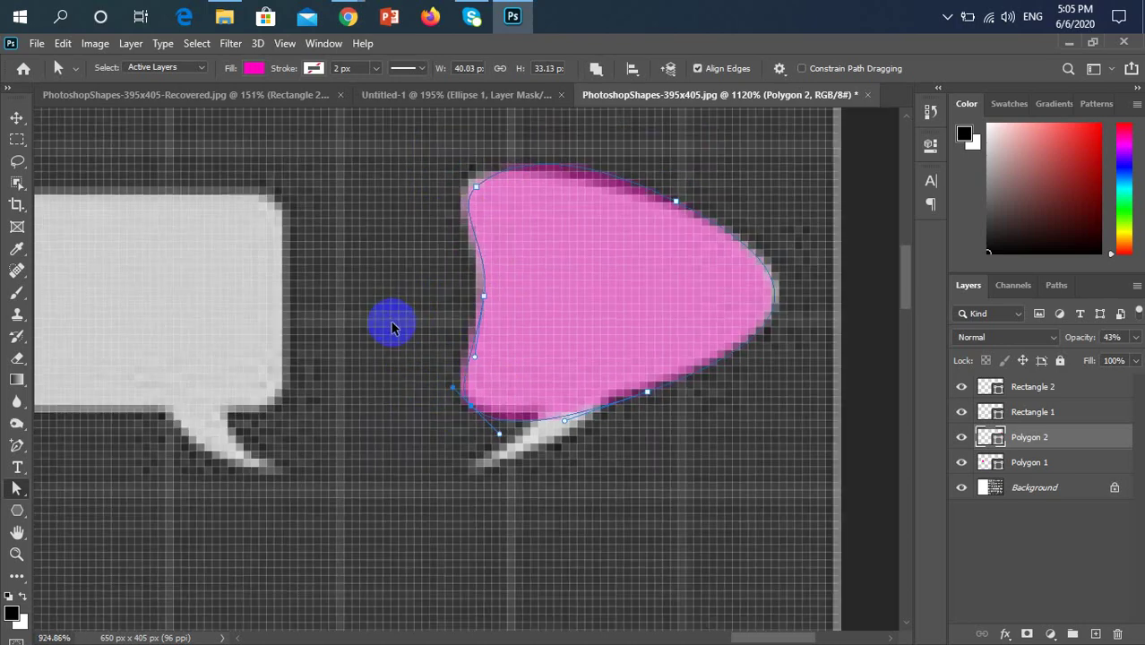
{"action": "scroll", "coordinate": [609, 186], "scroll_direction": "up", "scroll_amount": 2}
{"action": "left_click", "coordinate": [598, 267]}
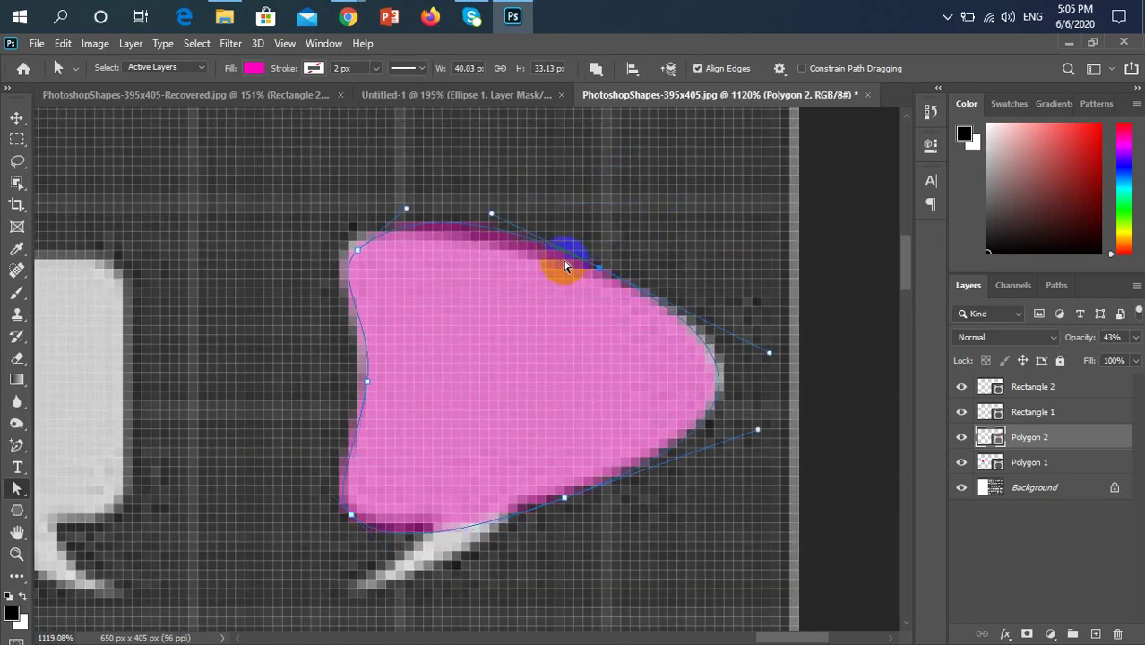
{"action": "left_click_drag", "start_coordinate": [492, 218], "coordinate": [466, 219]}
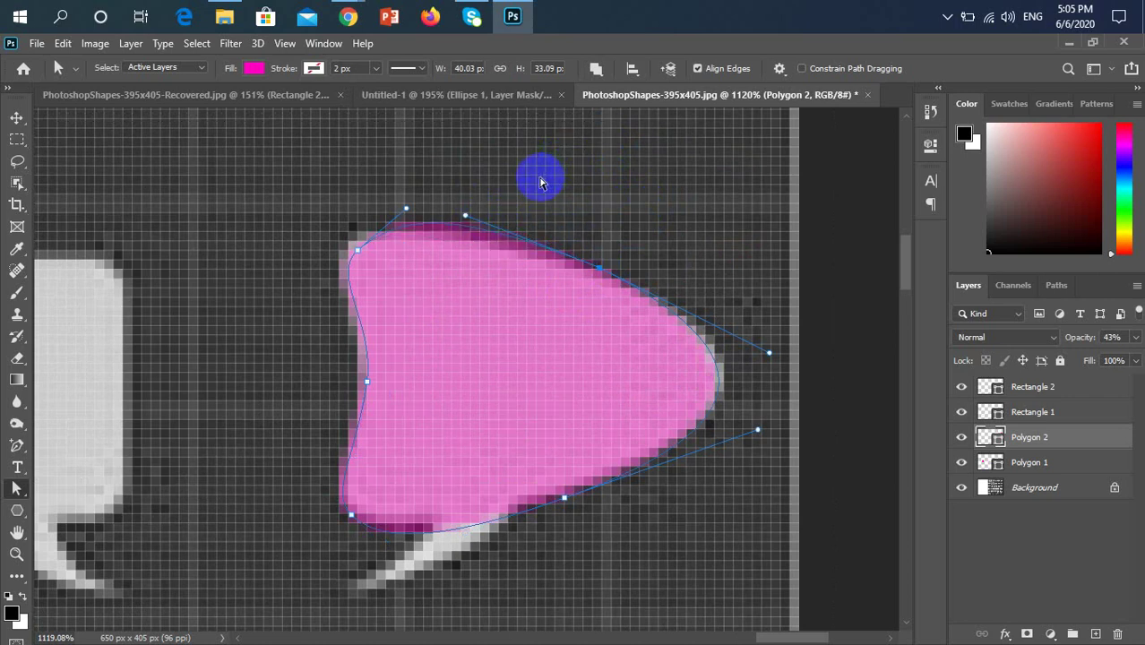
{"action": "mouse_move", "coordinate": [366, 242]}
{"action": "left_mouse_down"}
{"action": "mouse_move", "coordinate": [371, 260]}
{"action": "mouse_move", "coordinate": [397, 215]}
{"action": "mouse_move", "coordinate": [333, 269]}
{"action": "mouse_move", "coordinate": [371, 256]}
{"action": "mouse_move", "coordinate": [418, 208]}
{"action": "left_mouse_up"}
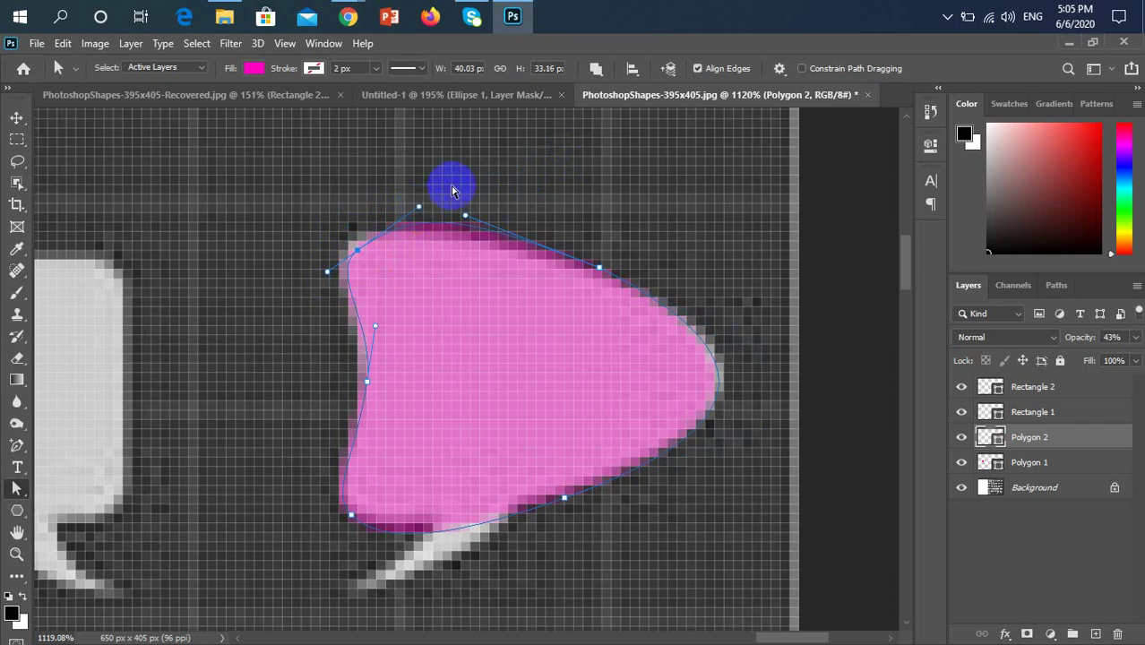
{"action": "left_click", "coordinate": [16, 278]}
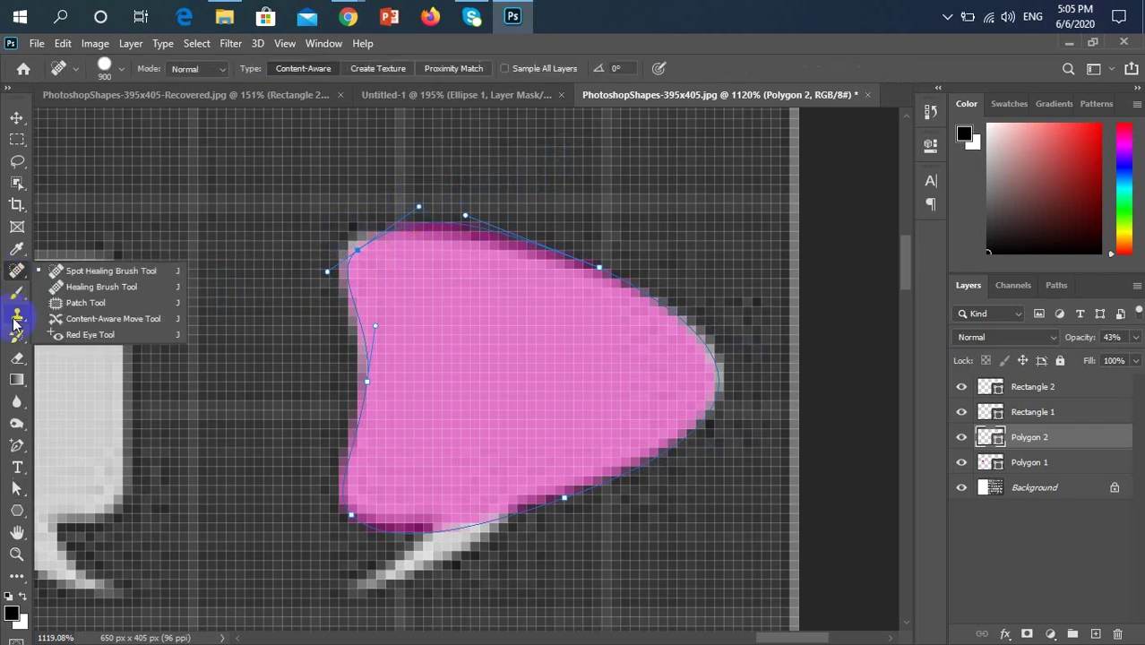
{"action": "left_click", "coordinate": [20, 320]}
{"action": "left_click", "coordinate": [19, 300]}
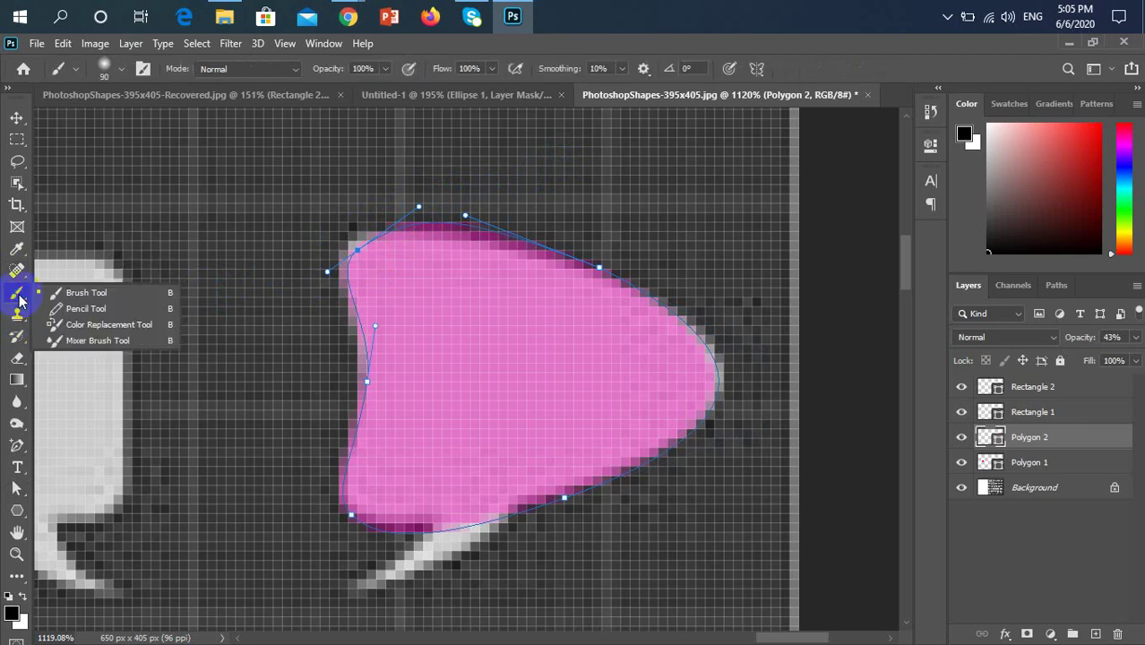
{"action": "left_click", "coordinate": [28, 367]}
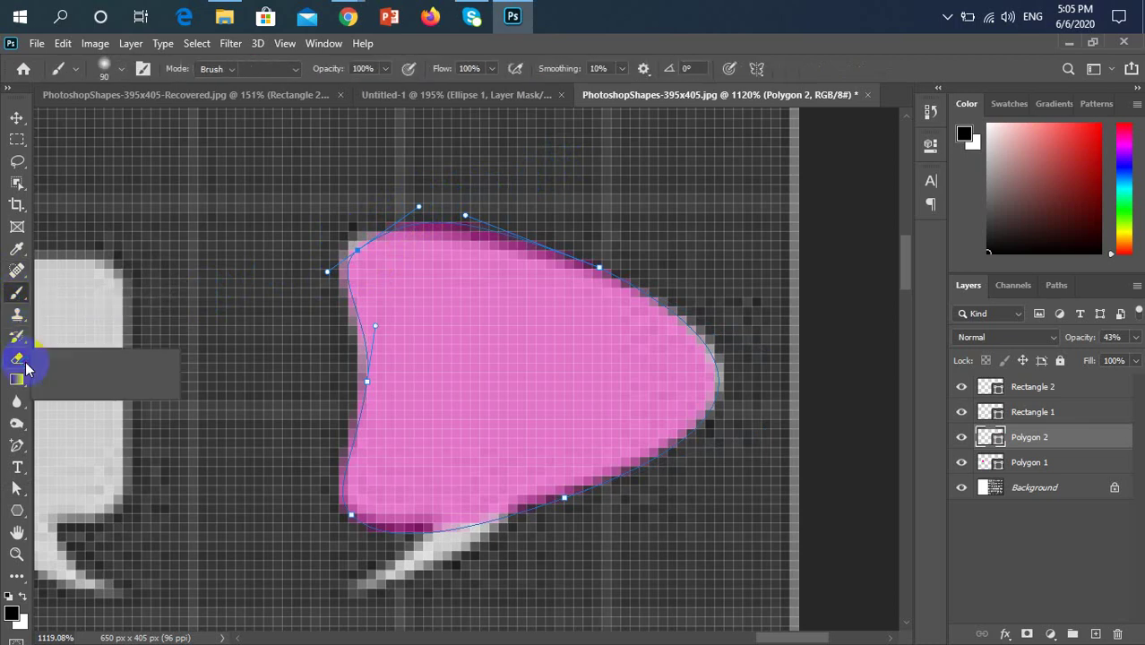
{"action": "left_click", "coordinate": [24, 338]}
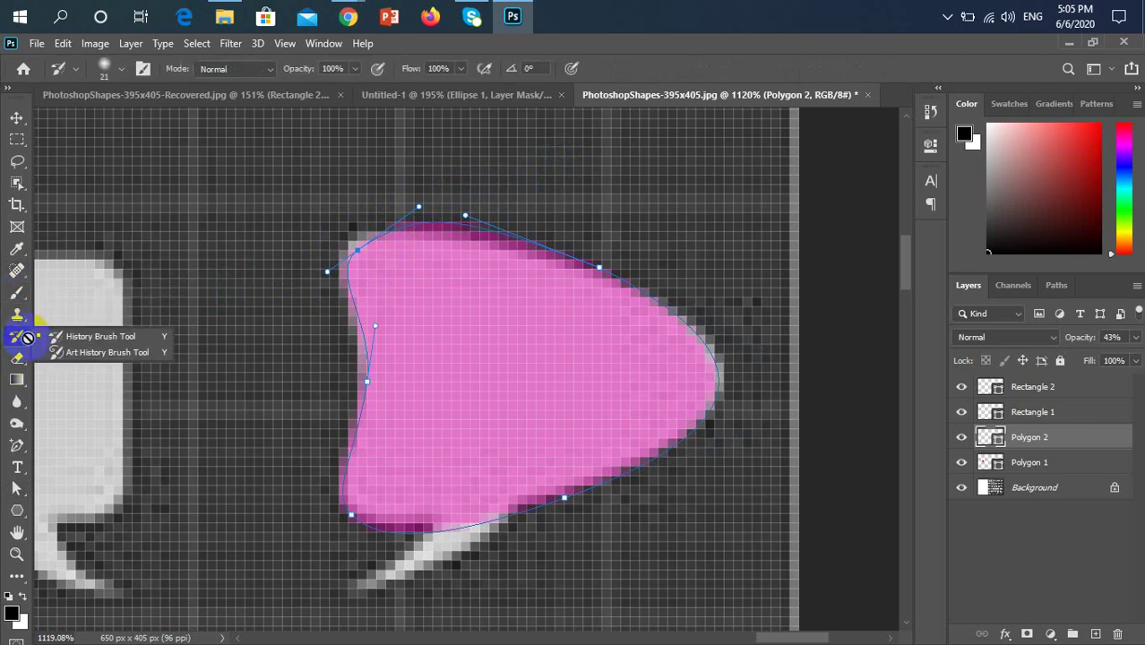
{"action": "left_click", "coordinate": [18, 381]}
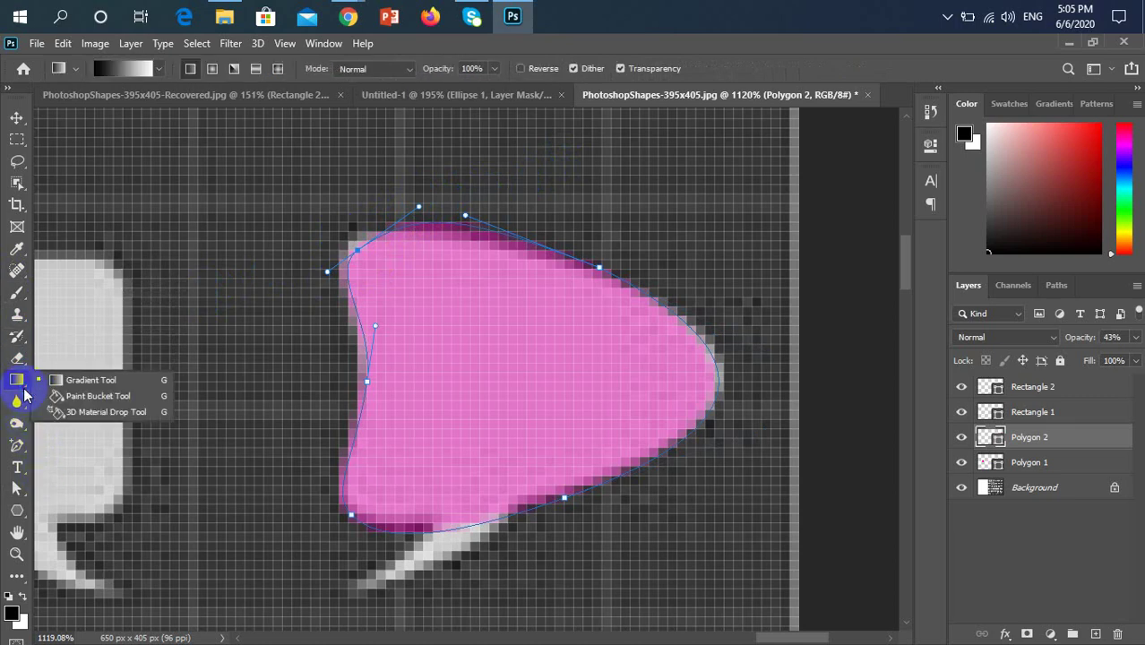
{"action": "left_click", "coordinate": [22, 404]}
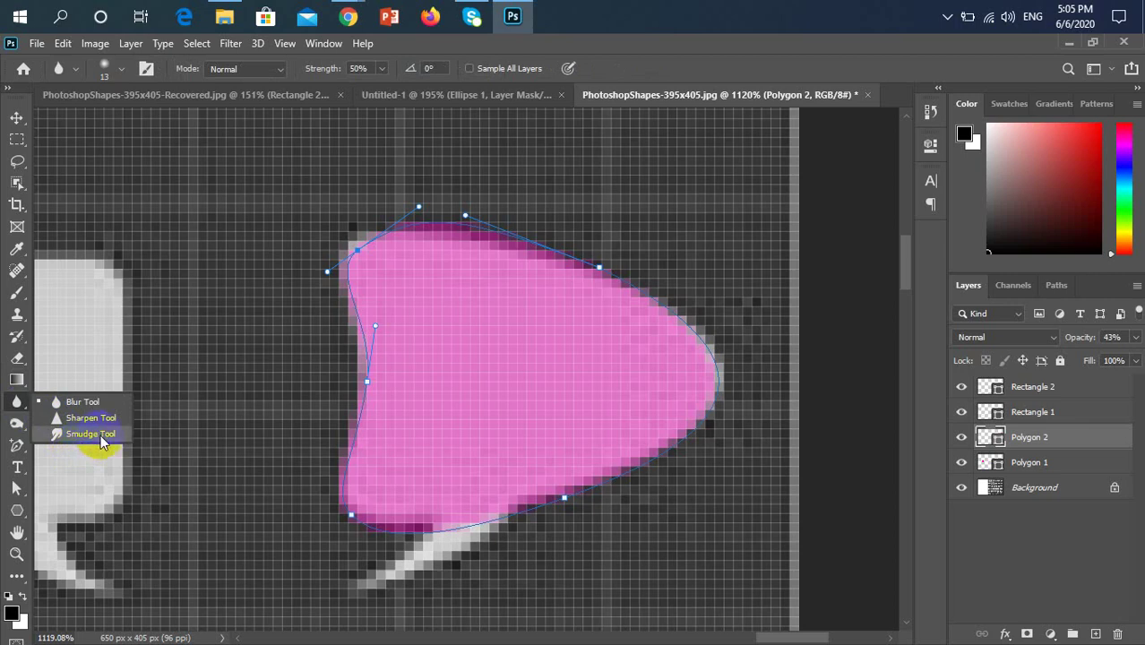
{"action": "left_click", "coordinate": [18, 446]}
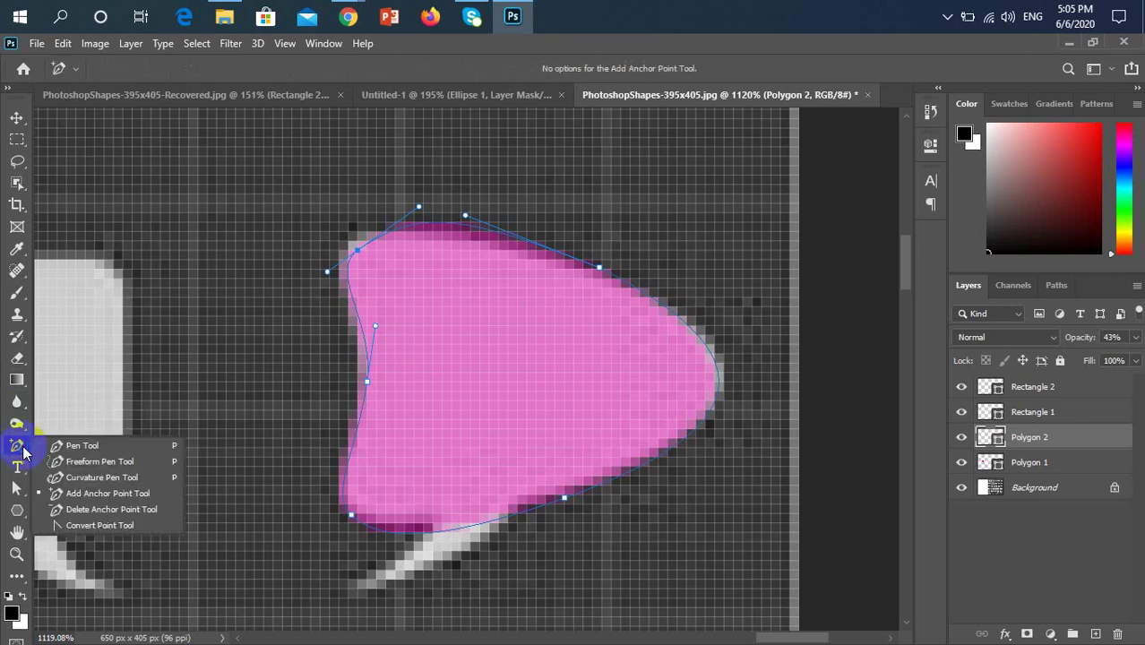
{"action": "left_click", "coordinate": [36, 492]}
{"action": "left_click", "coordinate": [17, 425]}
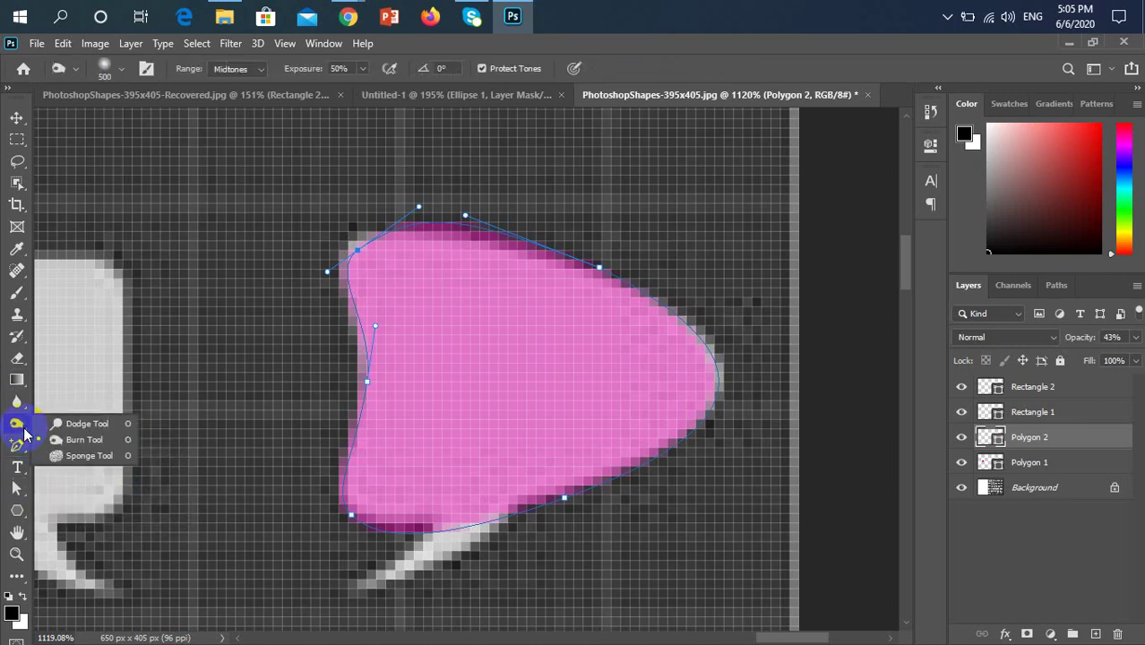
{"action": "left_click", "coordinate": [17, 117]}
{"action": "left_click", "coordinate": [452, 398]}
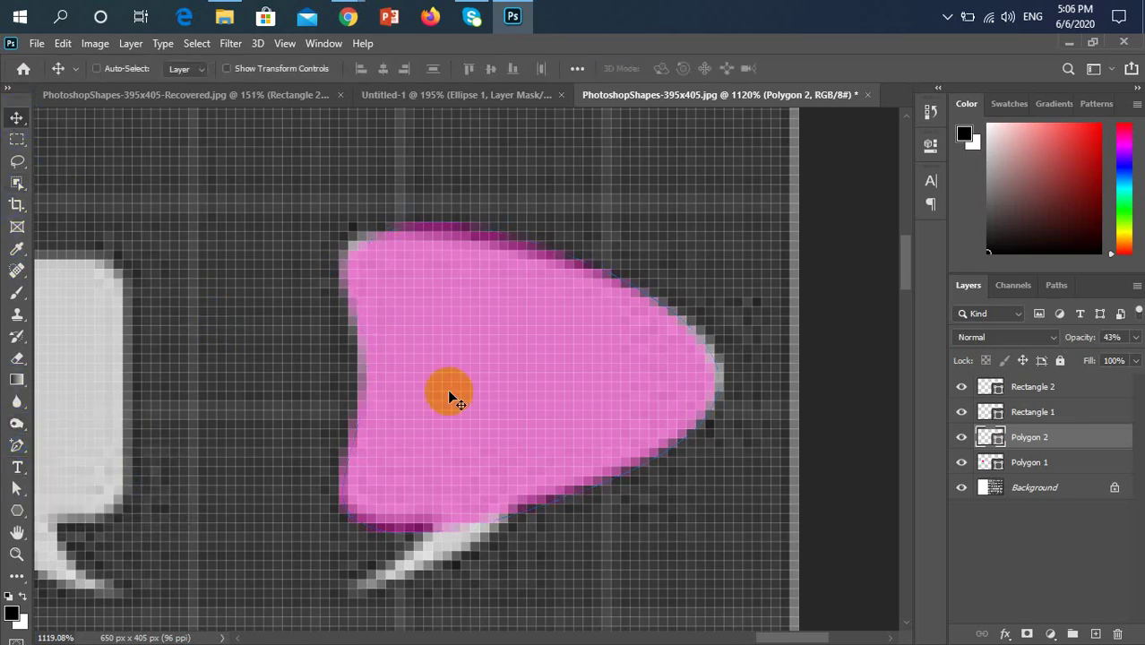
Step: Select the anchor point on the shape's upper-right edge with Direct Selection
{"action": "scroll", "coordinate": [546, 432], "scroll_direction": "down", "scroll_amount": 5}
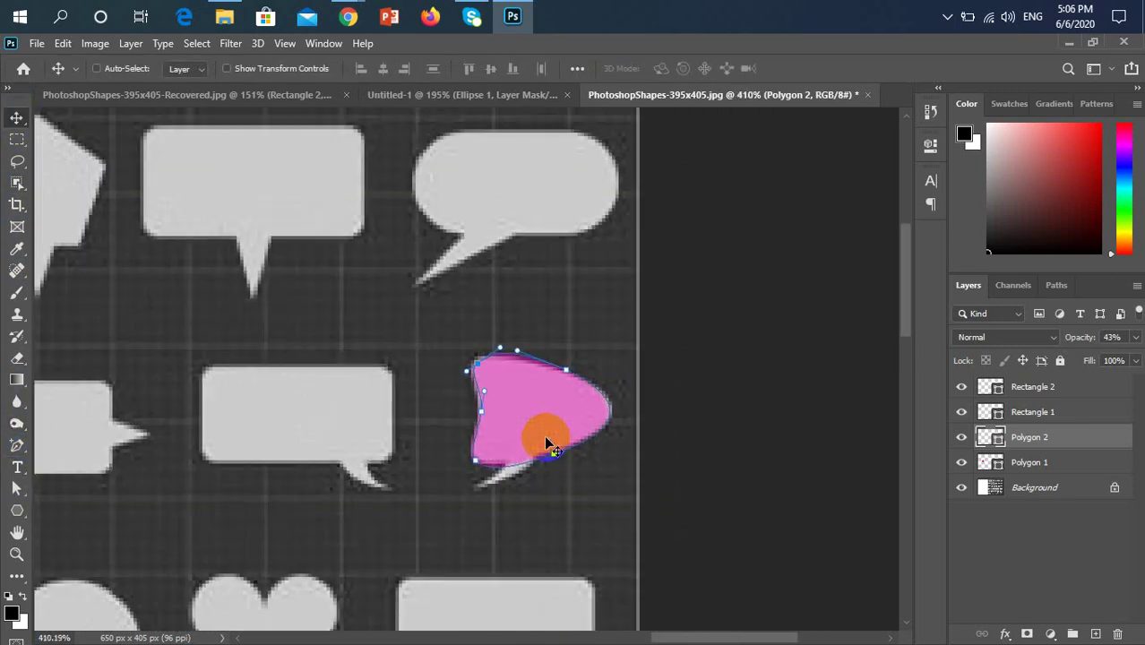
{"action": "scroll", "coordinate": [519, 374], "scroll_direction": "up", "scroll_amount": 3}
{"action": "scroll", "coordinate": [572, 391], "scroll_direction": "up", "scroll_amount": 2}
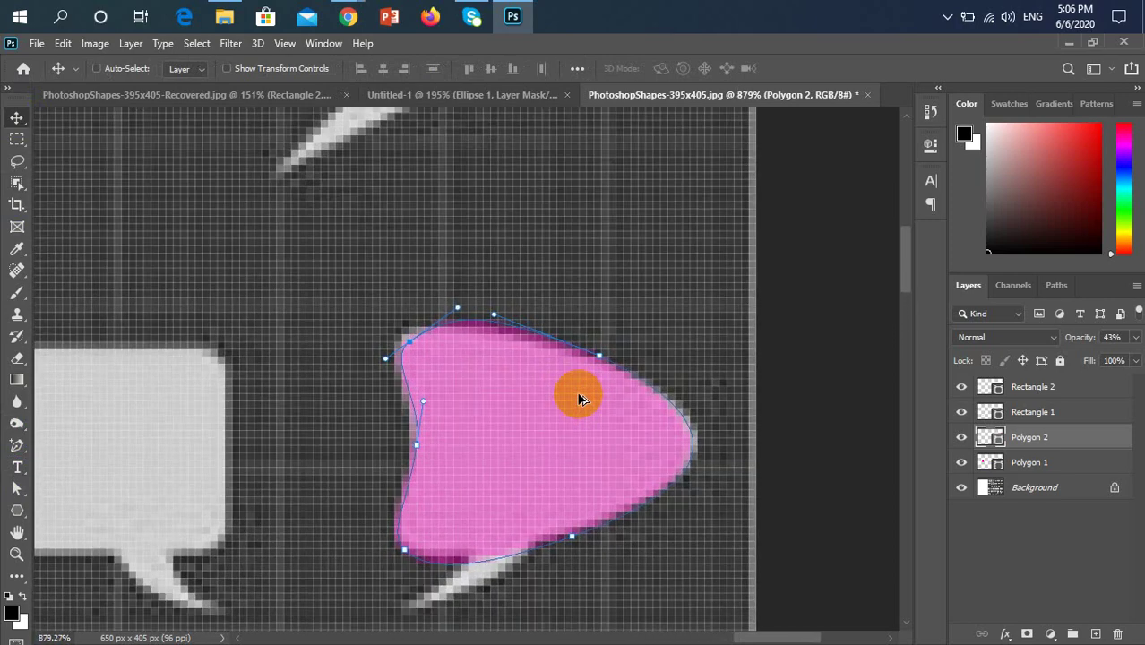
{"action": "left_click", "coordinate": [15, 490]}
{"action": "left_click", "coordinate": [524, 443]}
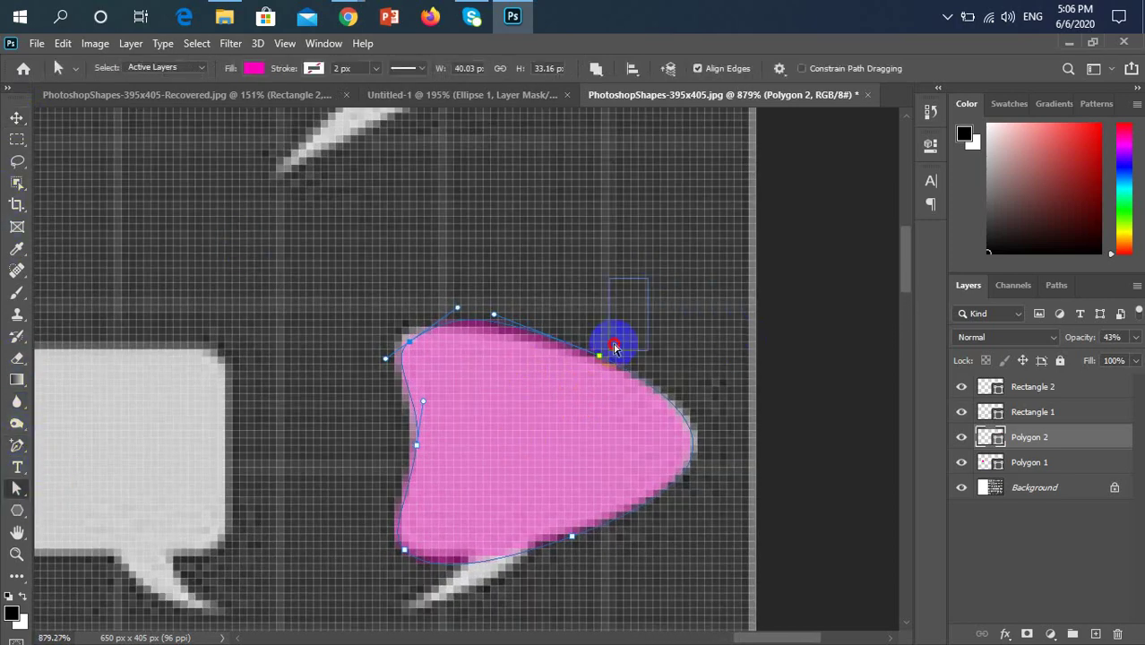
Step: Reposition the upper-right anchor point of the pink Polygon 2 shape and adjust the curve handle so its top edge follows the grey bubble
{"action": "left_click", "coordinate": [585, 375]}
{"action": "scroll", "coordinate": [608, 357], "scroll_direction": "up", "scroll_amount": 2}
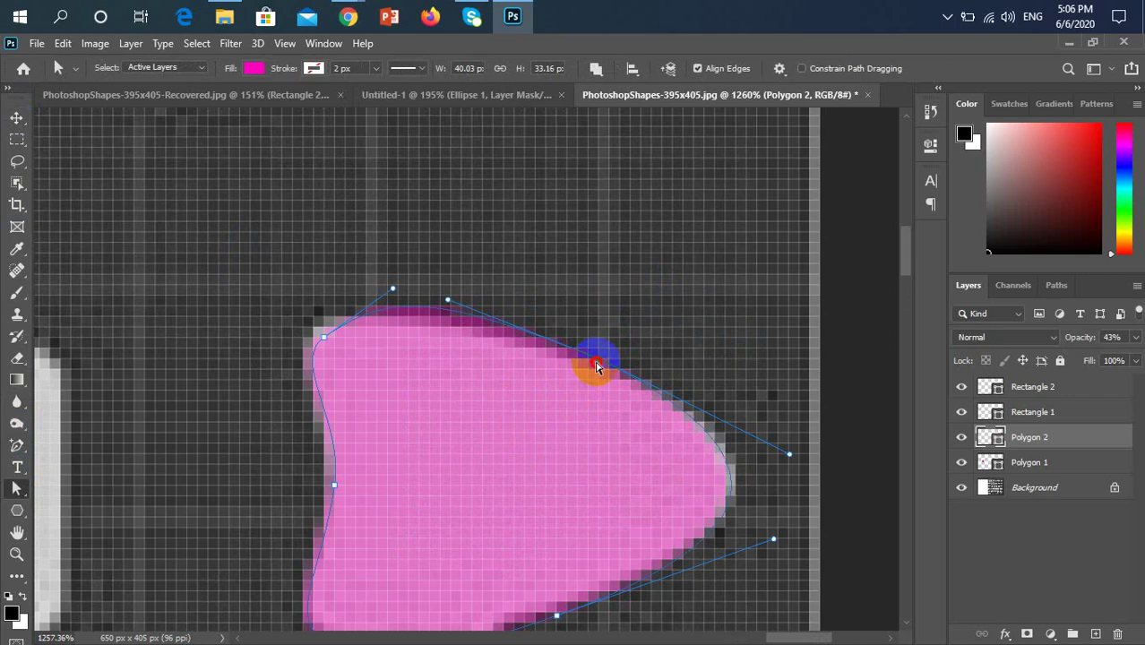
{"action": "left_click_drag", "start_coordinate": [599, 370], "coordinate": [607, 369]}
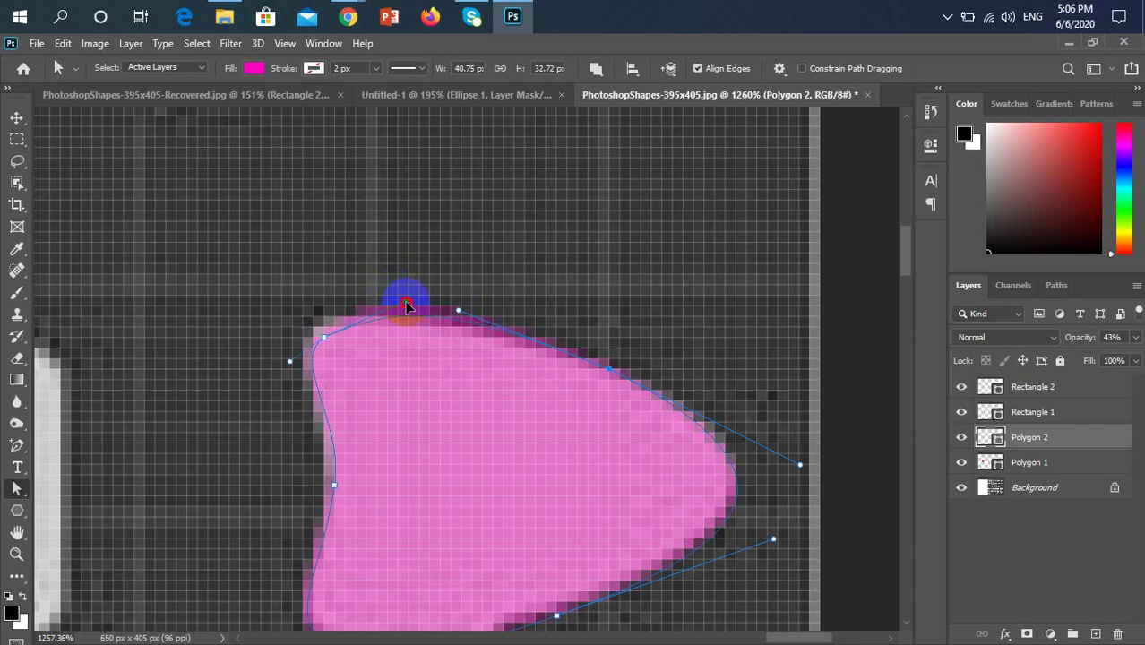
{"action": "left_click_drag", "start_coordinate": [406, 306], "coordinate": [406, 300]}
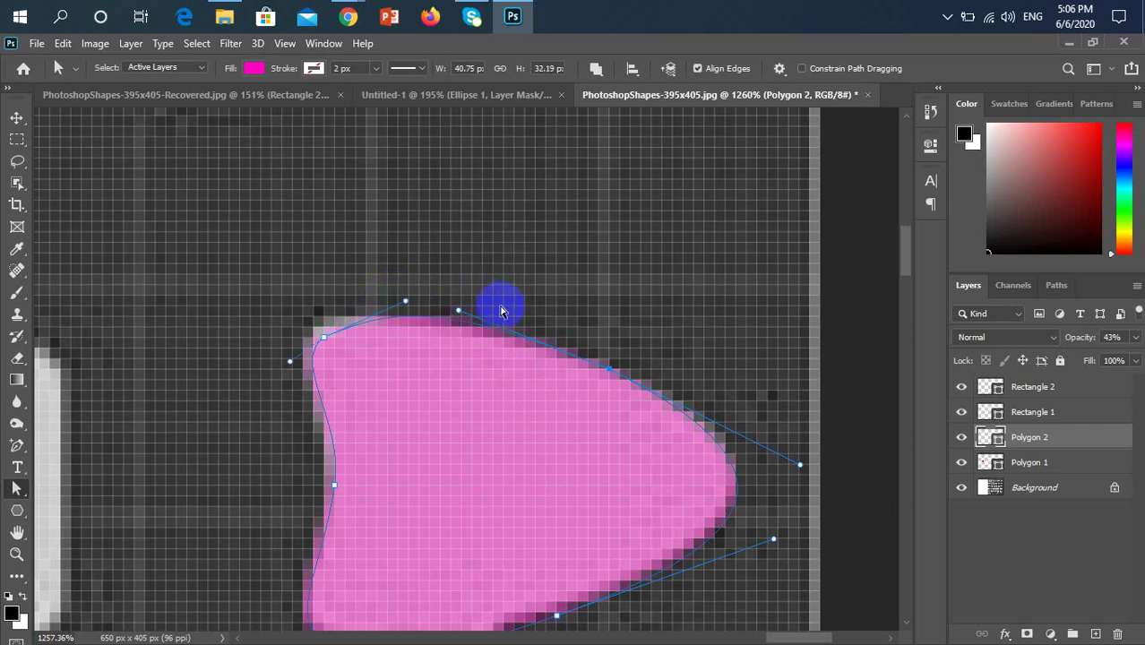
{"action": "scroll", "coordinate": [490, 314], "scroll_direction": "down", "scroll_amount": 3}
{"action": "scroll", "coordinate": [477, 311], "scroll_direction": "down", "scroll_amount": 1}
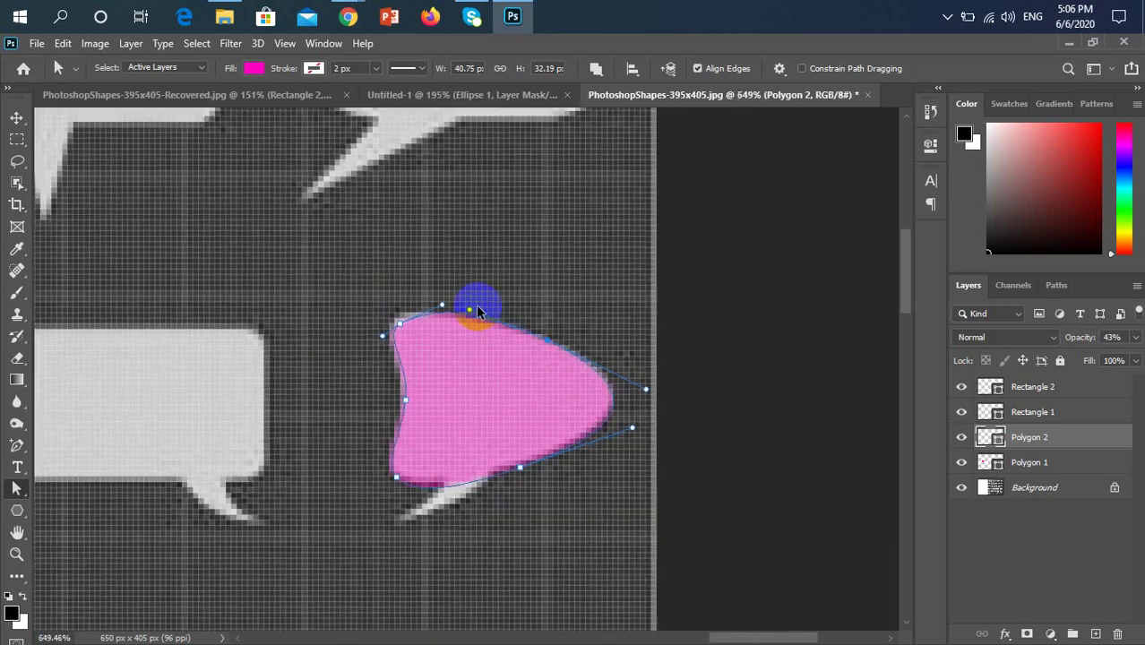
{"action": "scroll", "coordinate": [491, 488], "scroll_direction": "up", "scroll_amount": 4}
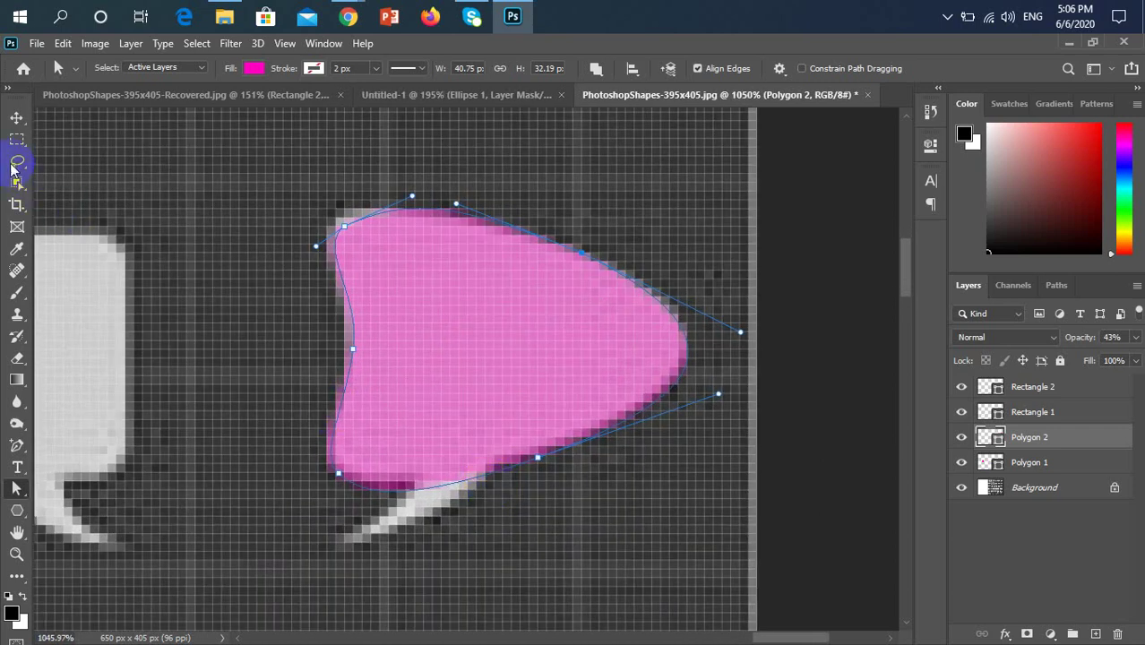
Step: Scale the Polygon 2 shape down proportionally to about 96.7% with Free Transform and apply it
{"action": "left_click", "coordinate": [16, 118]}
{"action": "left_click", "coordinate": [441, 384]}
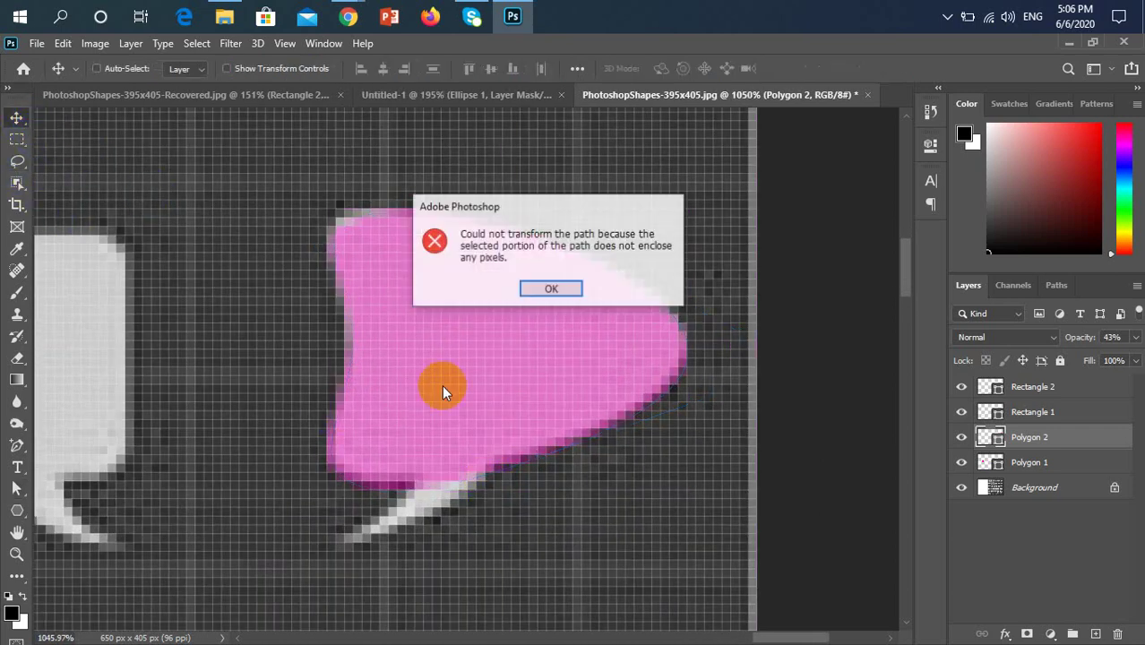
{"action": "left_click", "coordinate": [541, 288]}
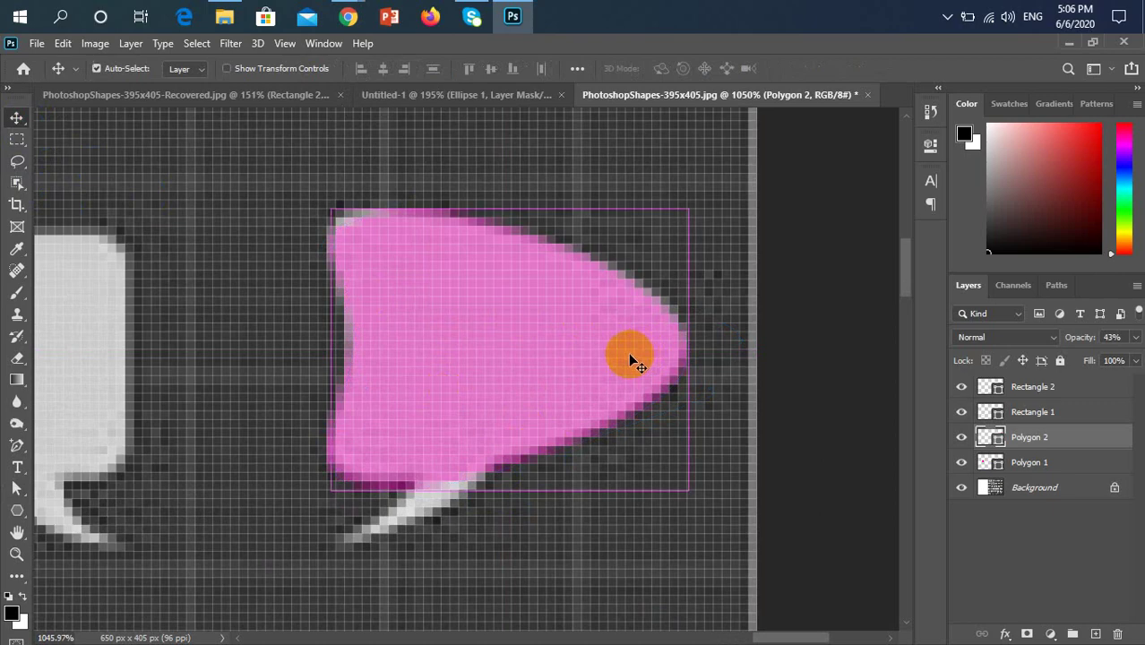
{"action": "key", "text": "ctrl+t"}
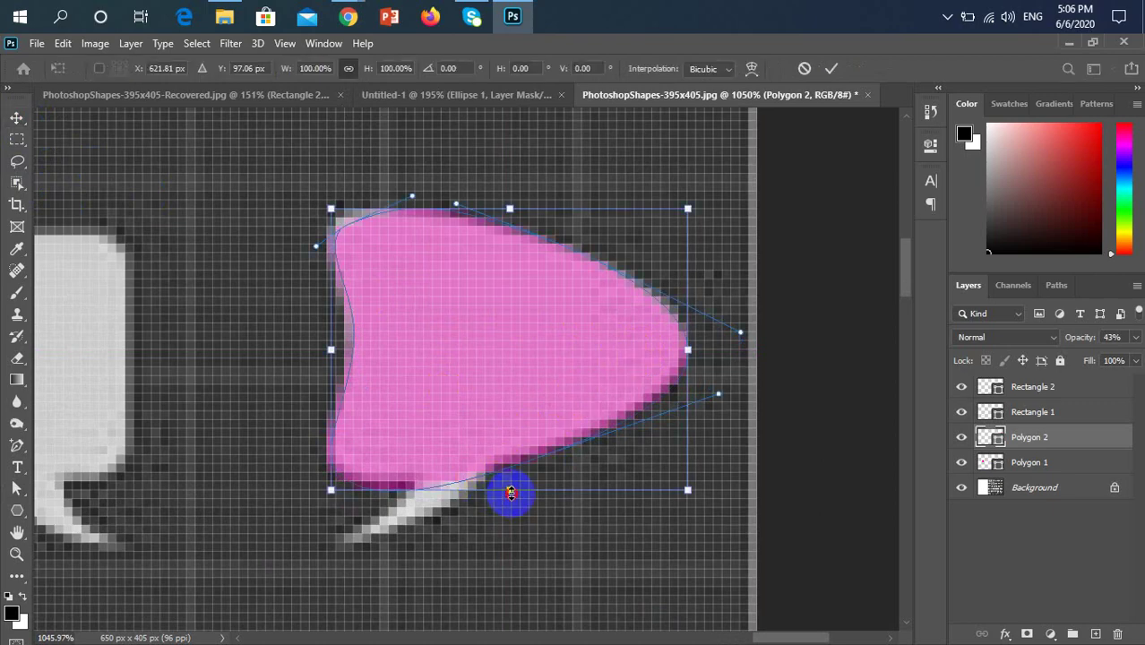
{"action": "left_click_drag", "start_coordinate": [511, 494], "coordinate": [511, 483]}
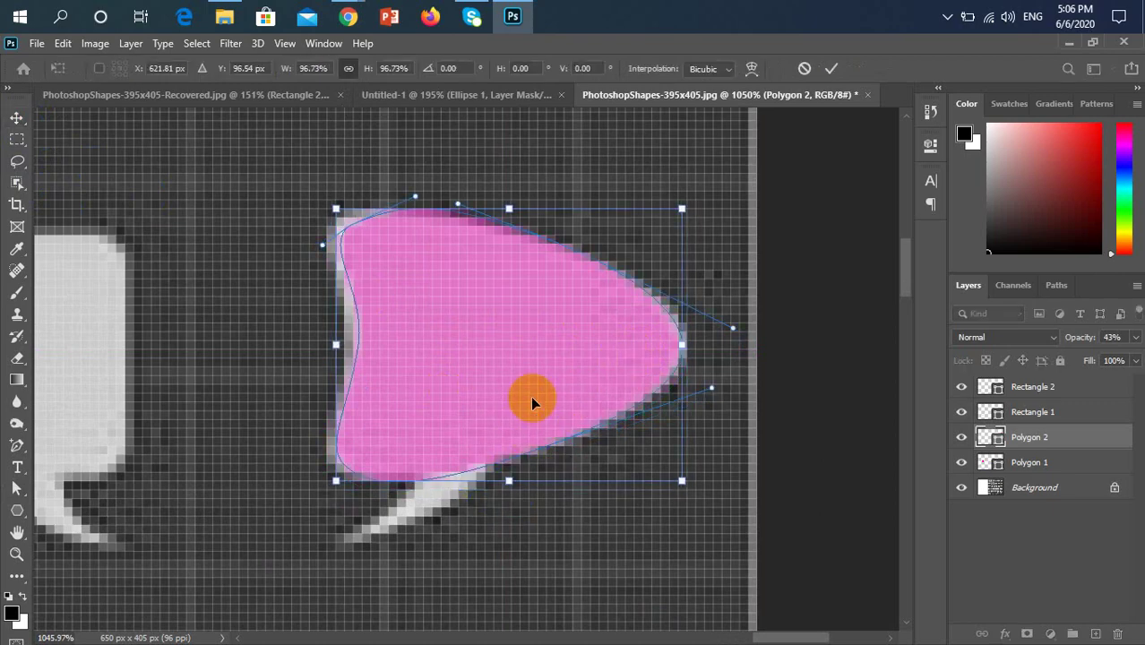
{"action": "scroll", "coordinate": [530, 396], "scroll_direction": "down", "scroll_amount": 3}
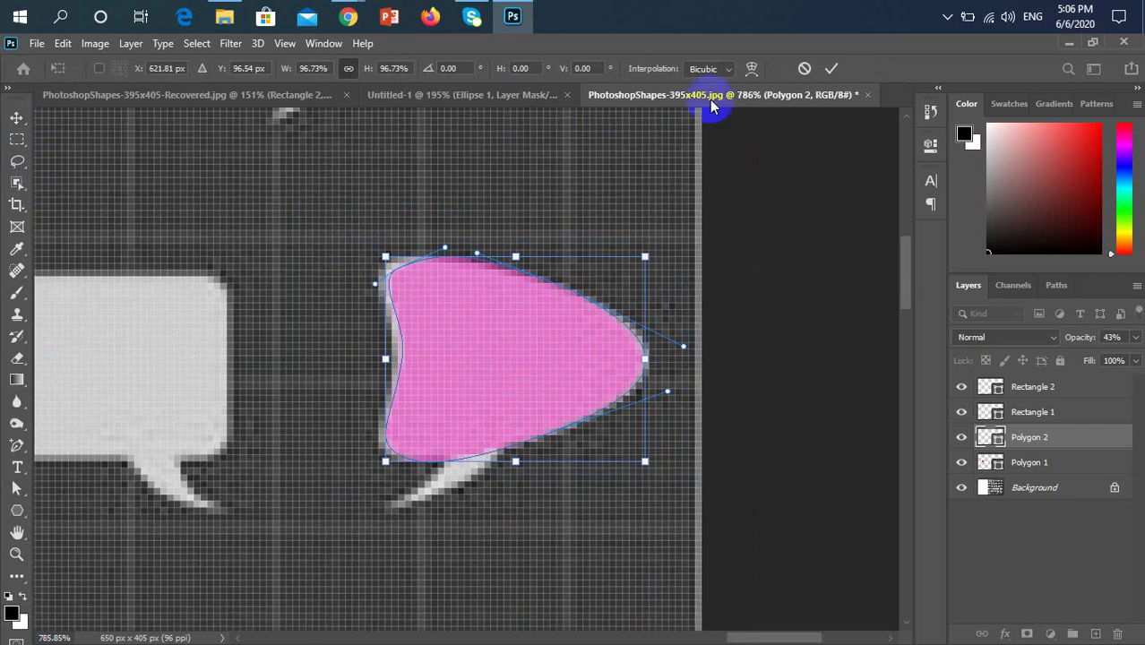
{"action": "left_click", "coordinate": [831, 68]}
{"action": "scroll", "coordinate": [451, 392], "scroll_direction": "down", "scroll_amount": 2}
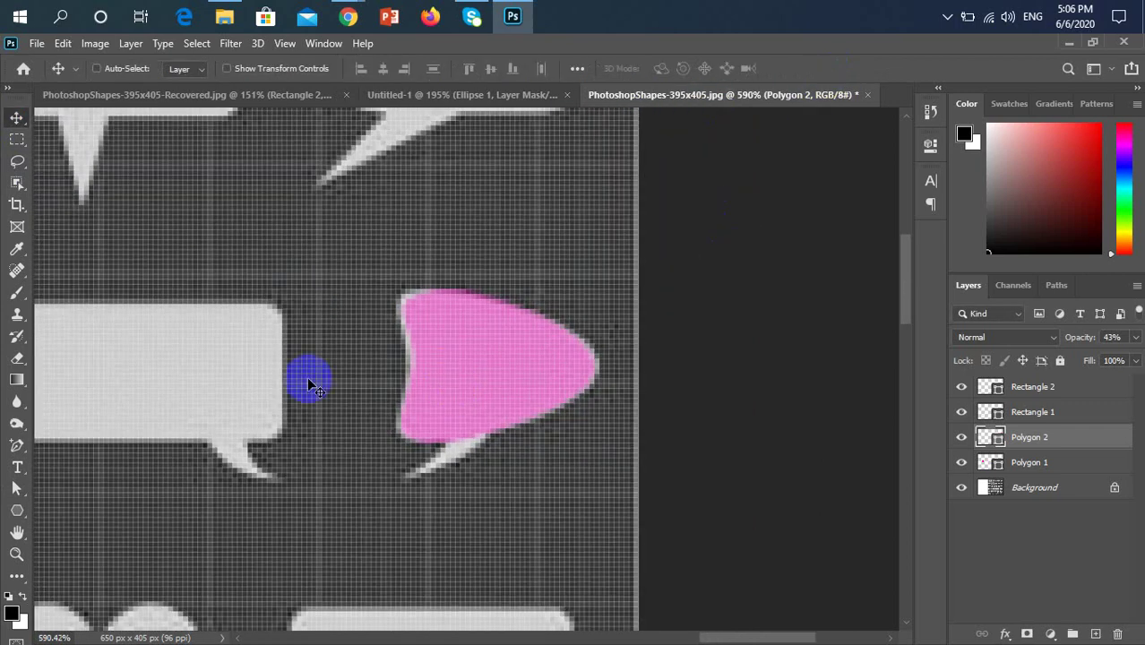
Step: Add anchor points on the shape's lower edge at both ends of the tail base and one midway between them
{"action": "left_click", "coordinate": [18, 450]}
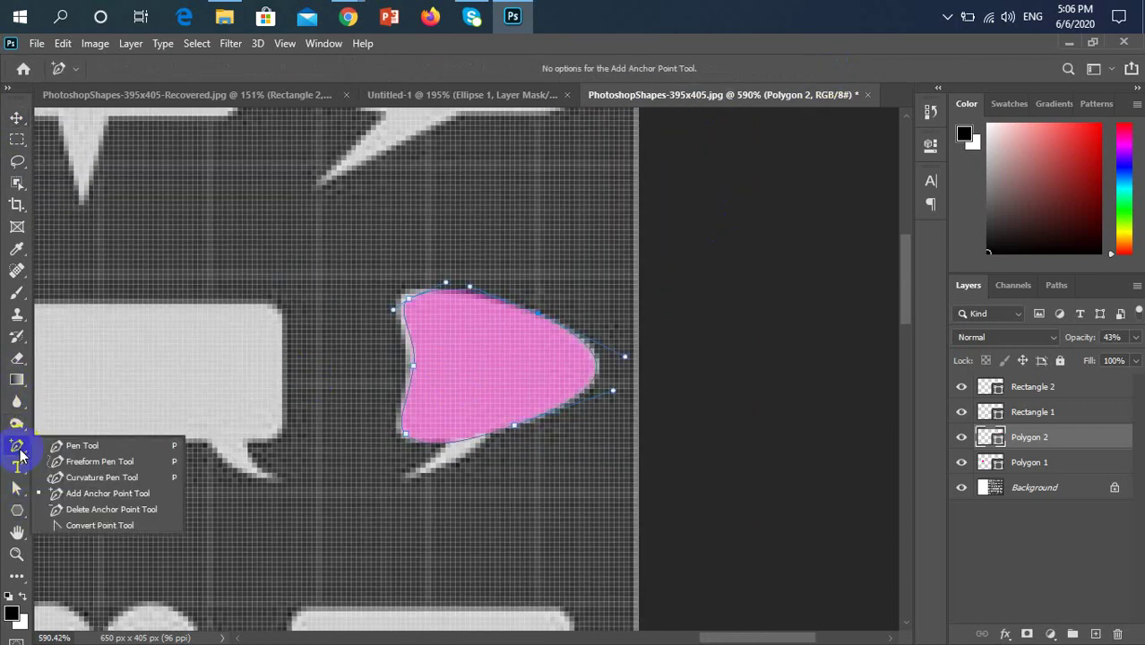
{"action": "left_click", "coordinate": [94, 494]}
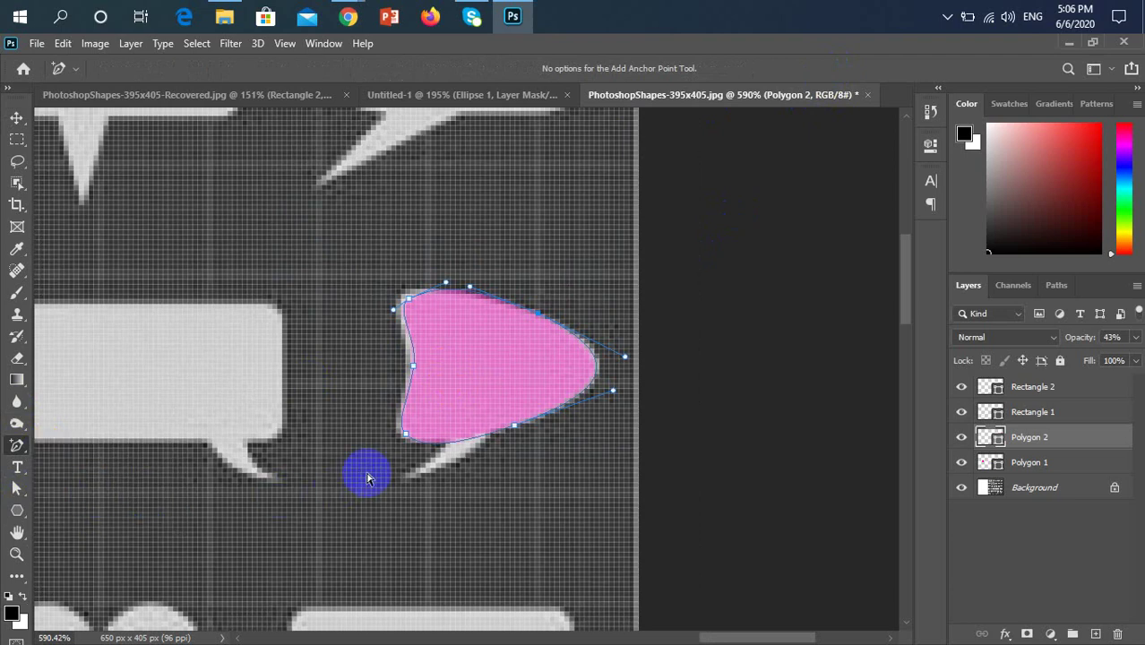
{"action": "scroll", "coordinate": [489, 450], "scroll_direction": "up", "scroll_amount": 3}
{"action": "left_click_drag", "start_coordinate": [488, 435], "coordinate": [412, 446]}
{"action": "scroll", "coordinate": [412, 446], "scroll_direction": "up", "scroll_amount": 8}
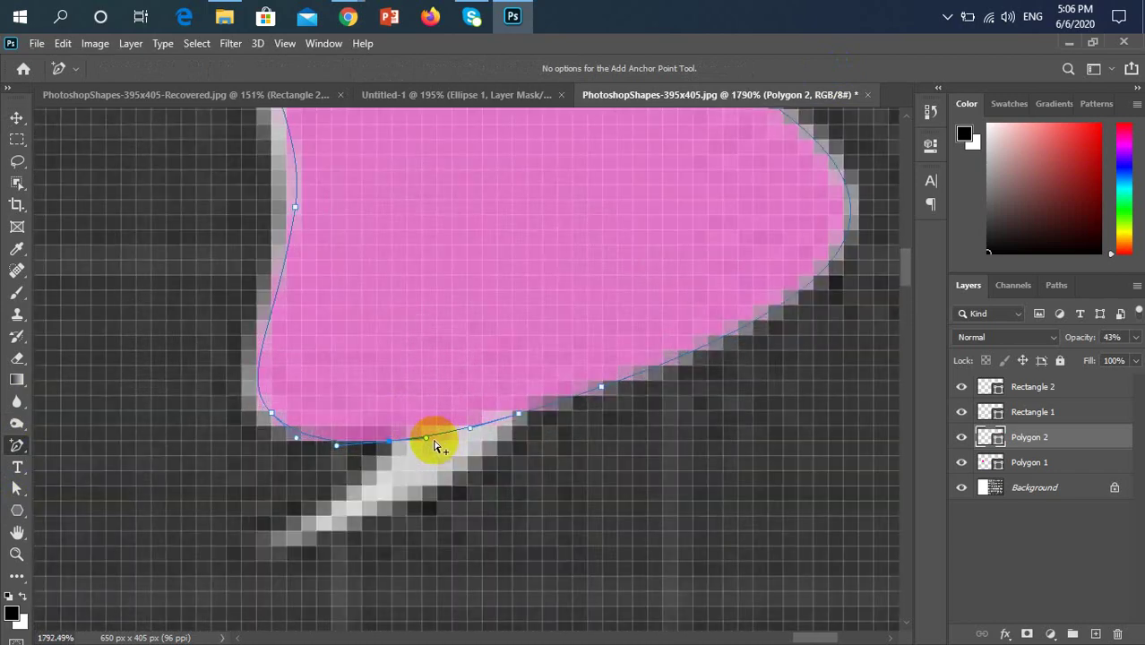
{"action": "left_click_drag", "start_coordinate": [324, 450], "coordinate": [436, 431]}
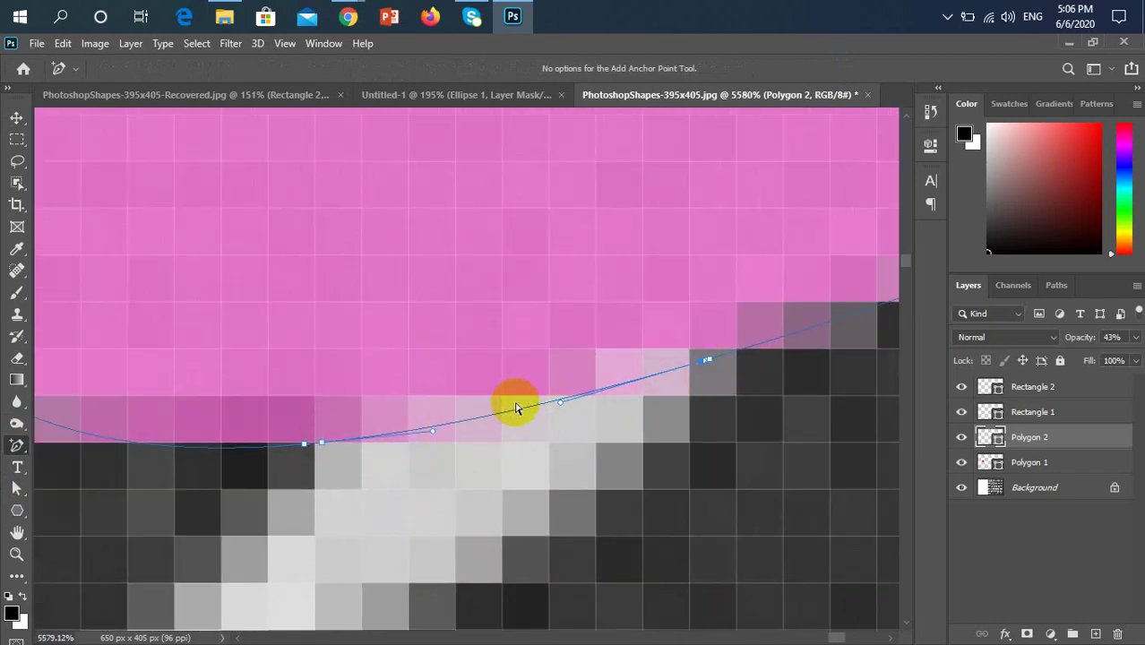
{"action": "left_click", "coordinate": [512, 409]}
Step: Convert the tail-base anchor points to corner points and pull the middle one out to the tip of the grey tail
{"action": "right_click", "coordinate": [16, 444]}
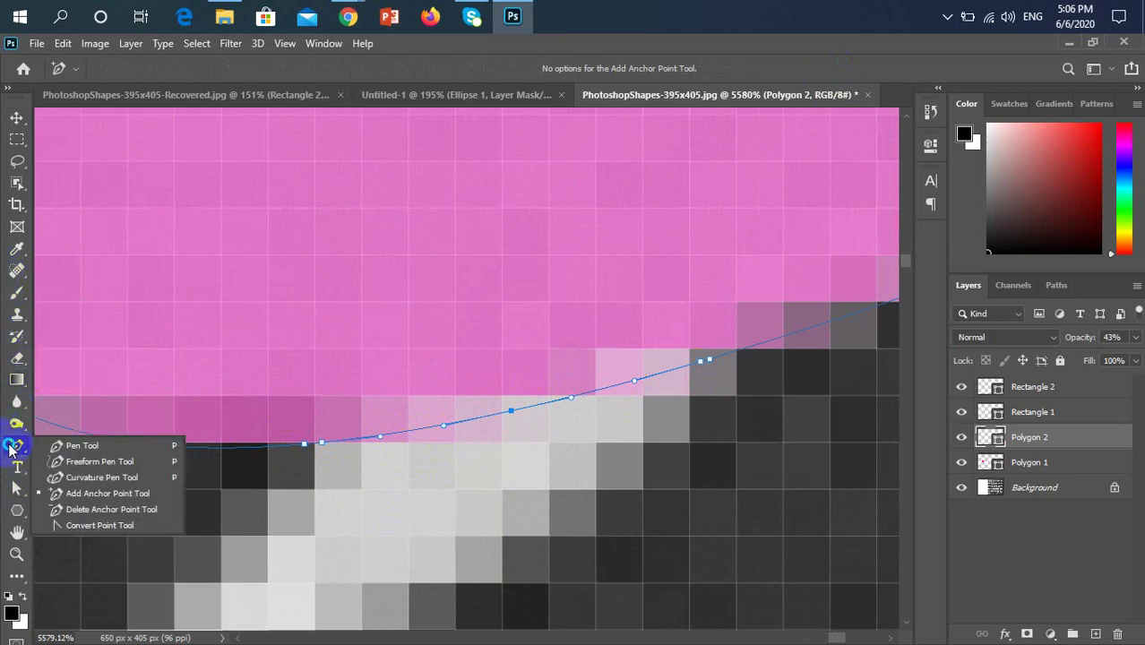
{"action": "left_click", "coordinate": [112, 525]}
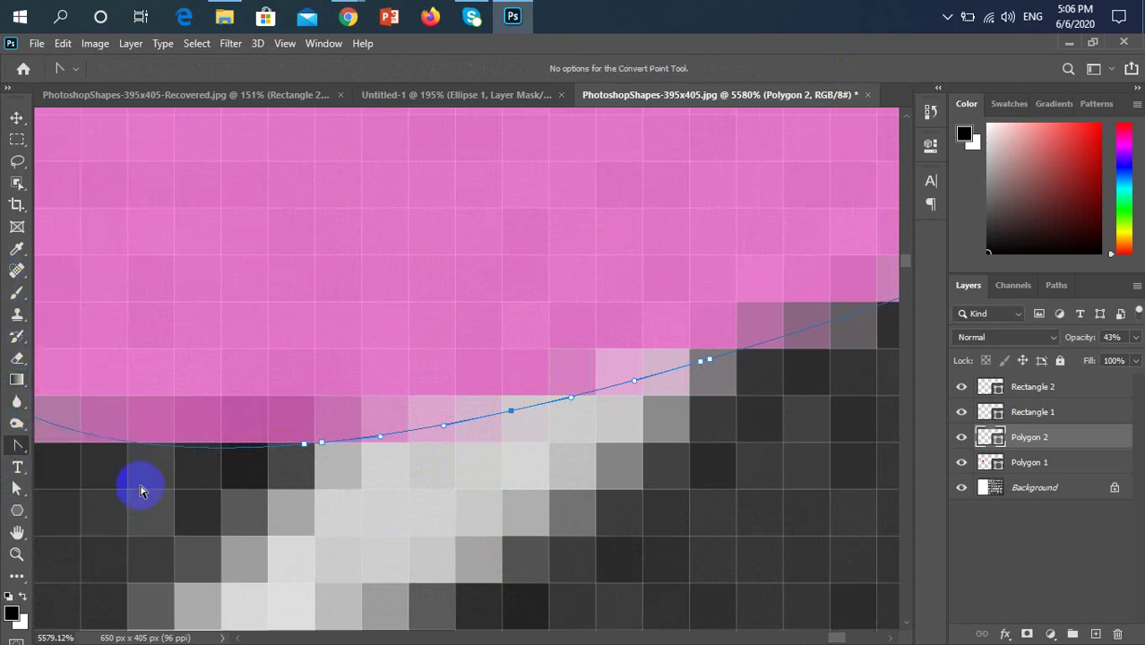
{"action": "left_click", "coordinate": [315, 448]}
{"action": "left_click_drag", "start_coordinate": [324, 448], "coordinate": [506, 409]}
{"action": "left_click", "coordinate": [705, 361]}
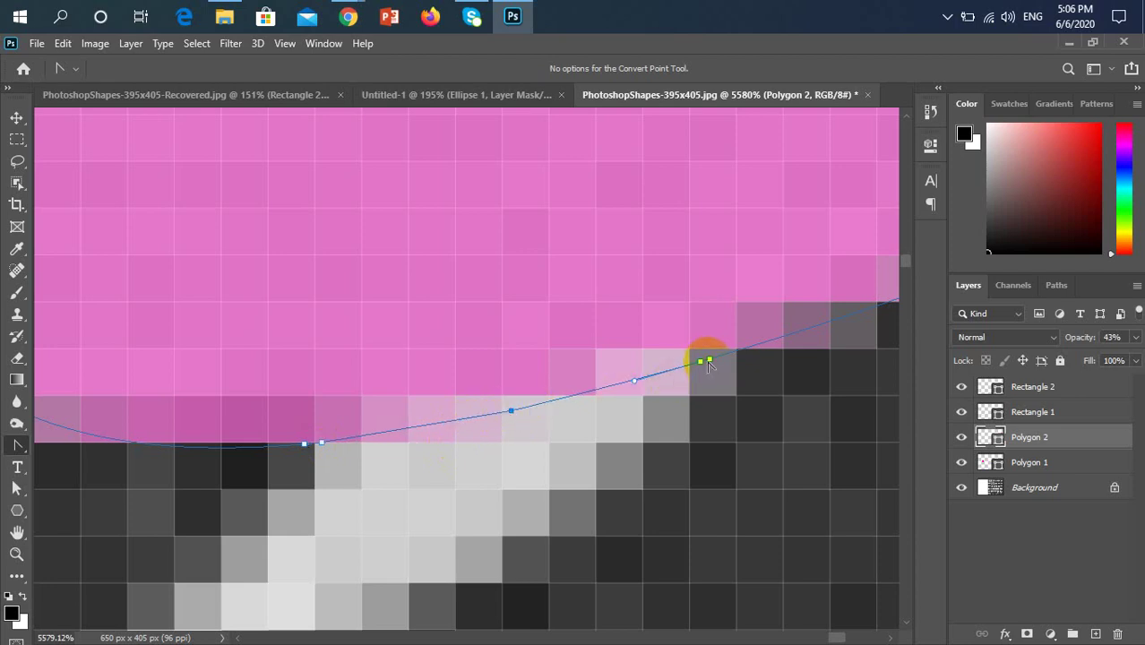
{"action": "left_click_drag", "start_coordinate": [705, 361], "coordinate": [511, 312]}
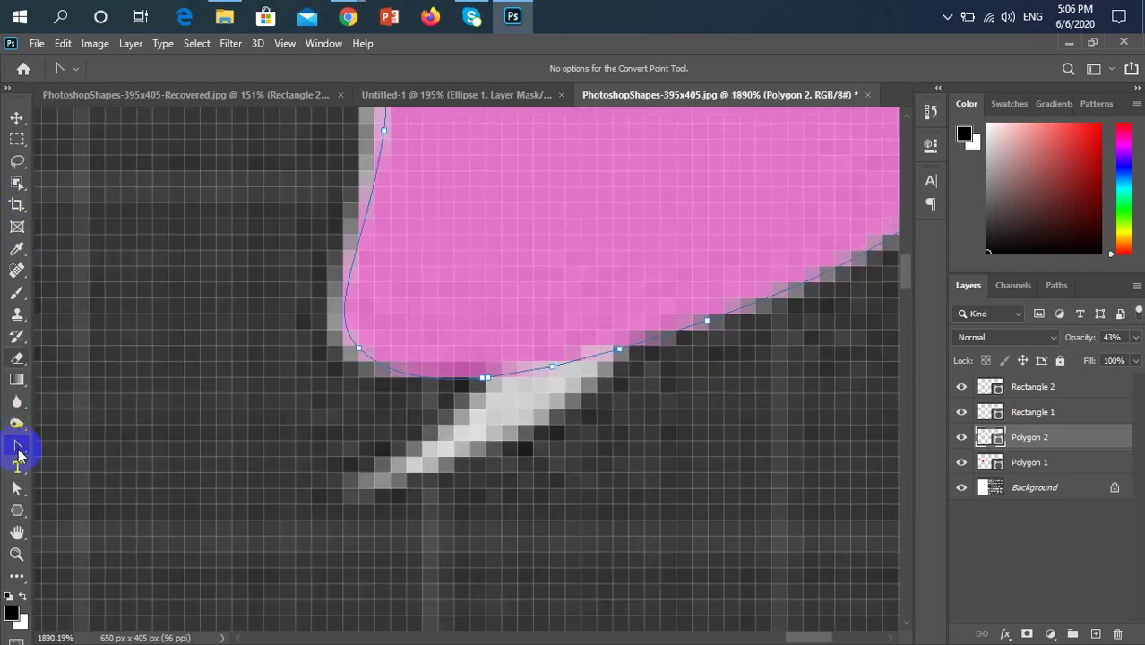
{"action": "left_click", "coordinate": [16, 488]}
{"action": "left_click_drag", "start_coordinate": [582, 381], "coordinate": [368, 474]}
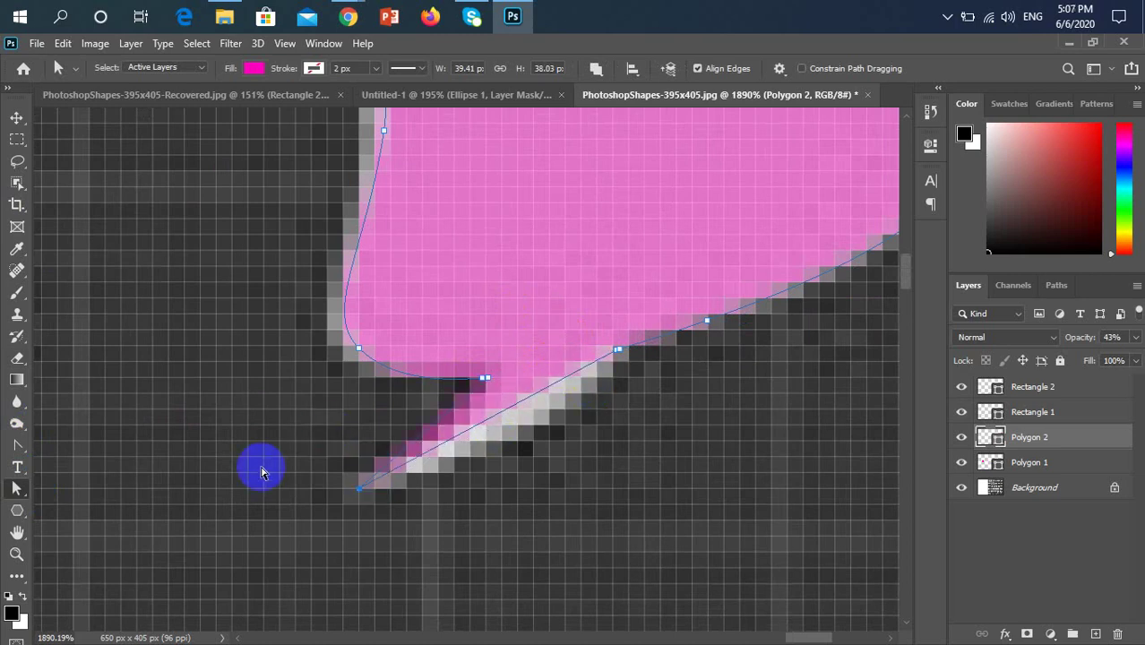
Step: Add an anchor point on each side of the tail and shift both so the edges curve along the grey tail
{"action": "left_click", "coordinate": [17, 445]}
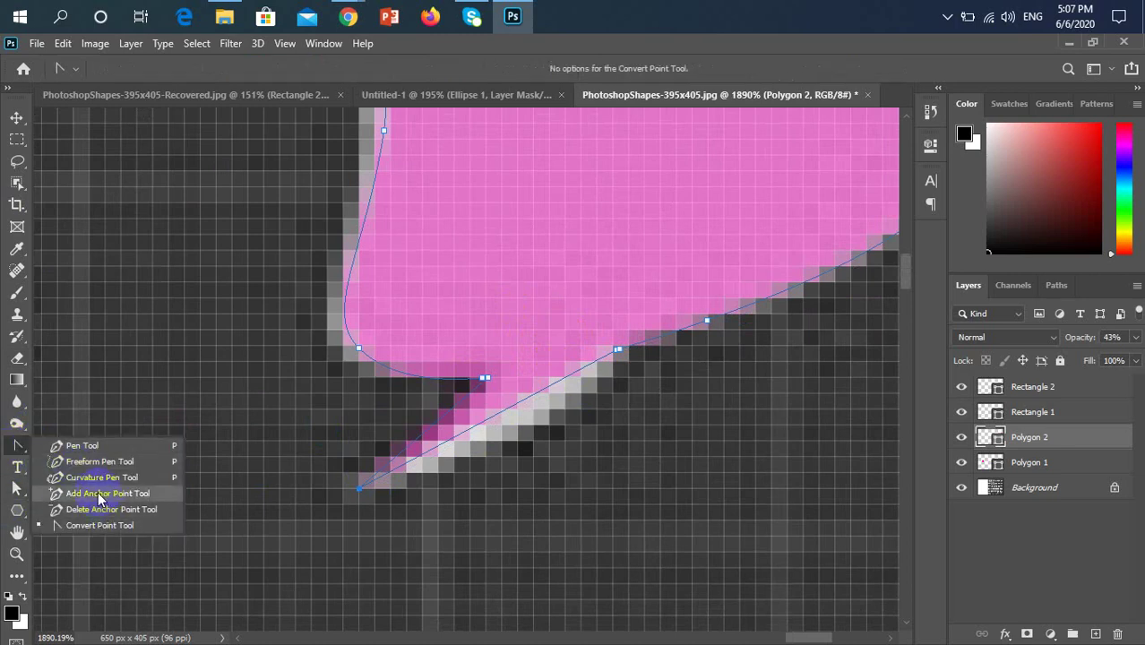
{"action": "left_click", "coordinate": [98, 498]}
{"action": "left_click", "coordinate": [500, 412]}
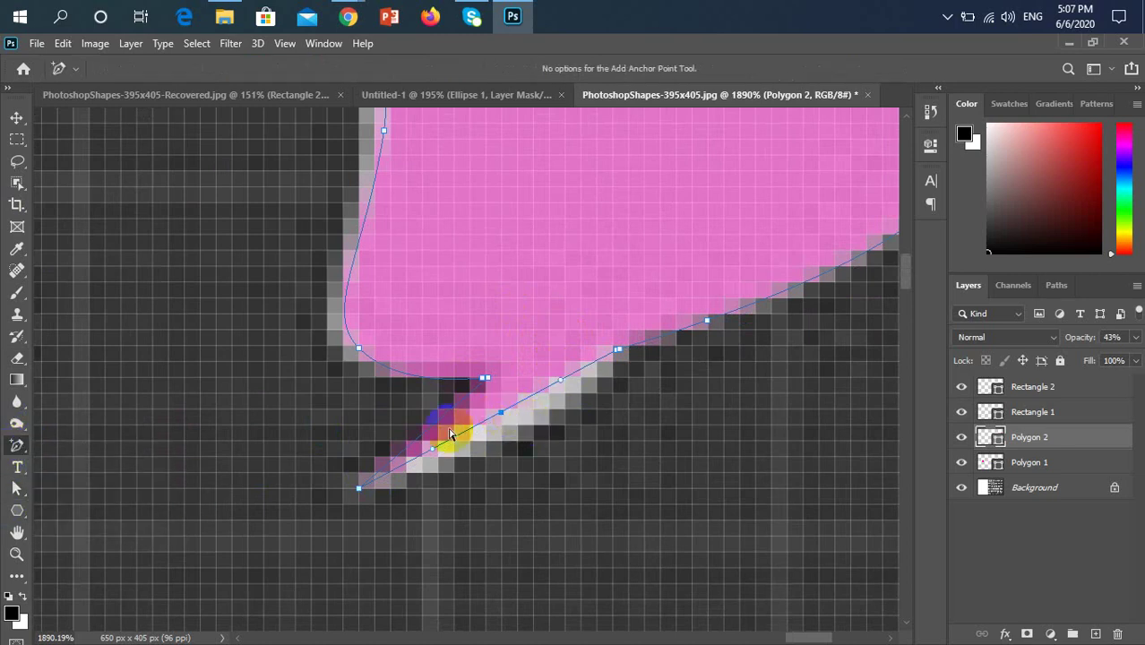
{"action": "left_click", "coordinate": [445, 431]}
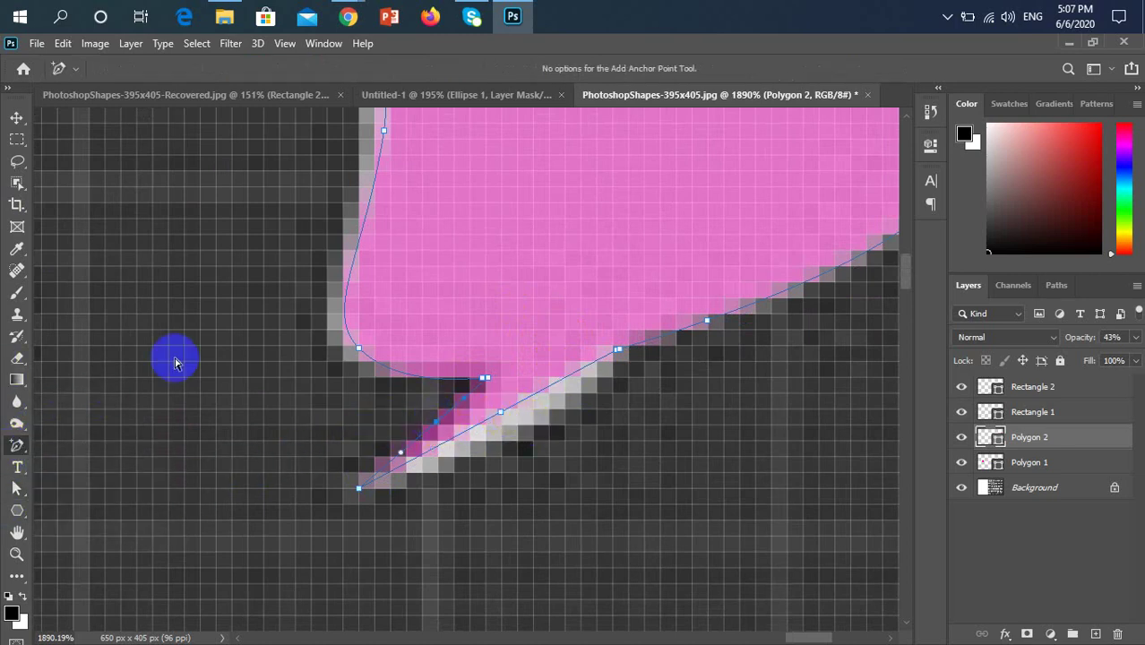
{"action": "left_click", "coordinate": [25, 500]}
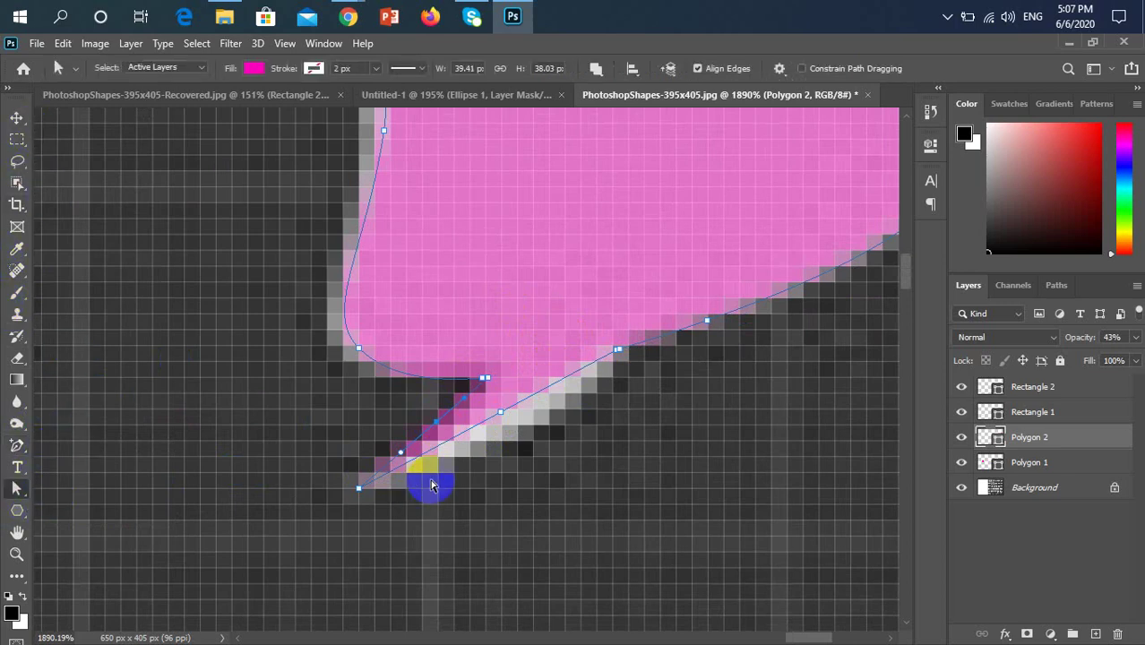
{"action": "left_click", "coordinate": [500, 413]}
{"action": "left_click_drag", "start_coordinate": [503, 415], "coordinate": [530, 429]}
{"action": "mouse_move", "coordinate": [447, 421]}
{"action": "left_mouse_down"}
{"action": "mouse_move", "coordinate": [460, 429]}
{"action": "mouse_move", "coordinate": [436, 428]}
{"action": "mouse_move", "coordinate": [455, 421]}
{"action": "left_mouse_up"}
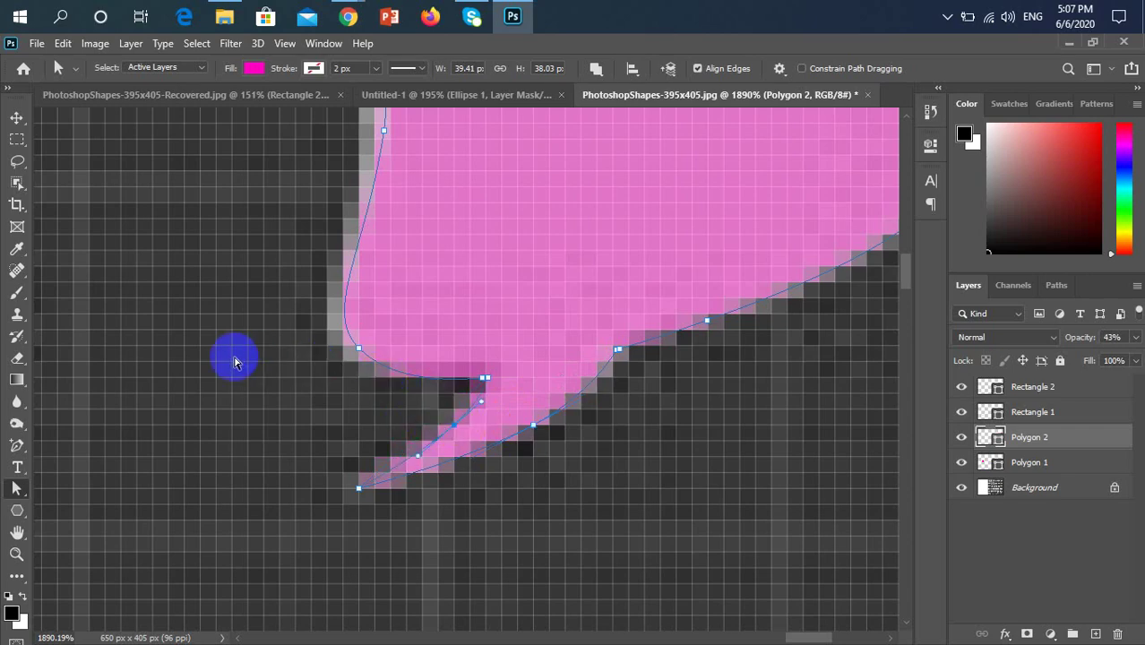
{"action": "scroll", "coordinate": [232, 376], "scroll_direction": "down", "scroll_amount": 5}
Step: Set the Polygon 2 layer's opacity to 100%
{"action": "left_click", "coordinate": [16, 118]}
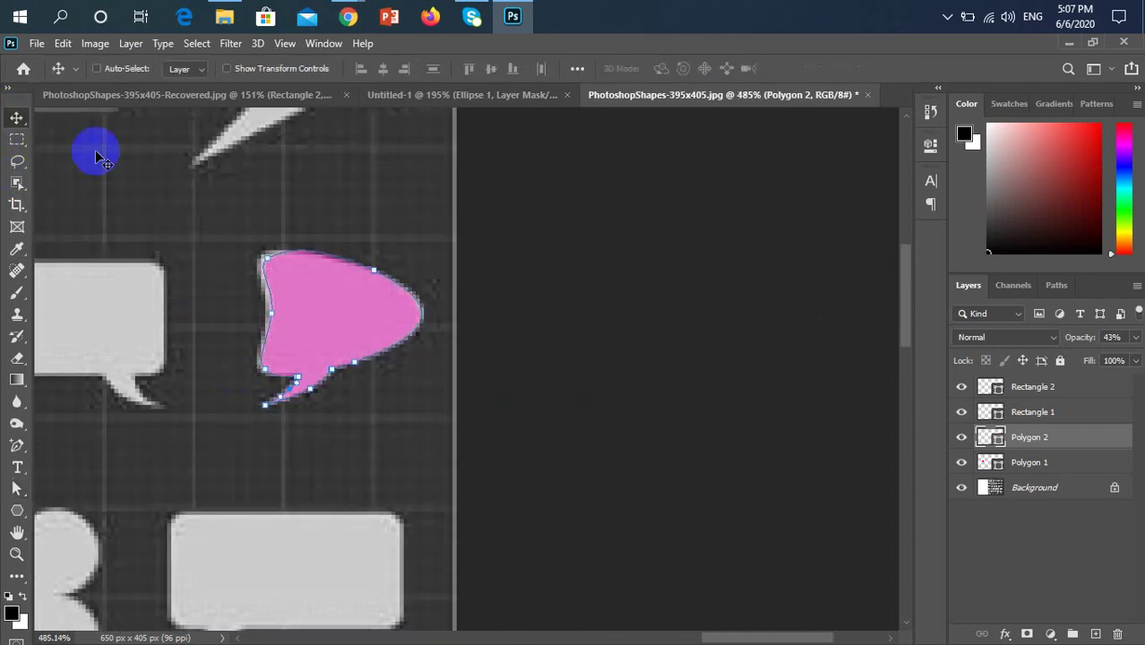
{"action": "scroll", "coordinate": [251, 284], "scroll_direction": "down", "scroll_amount": 5}
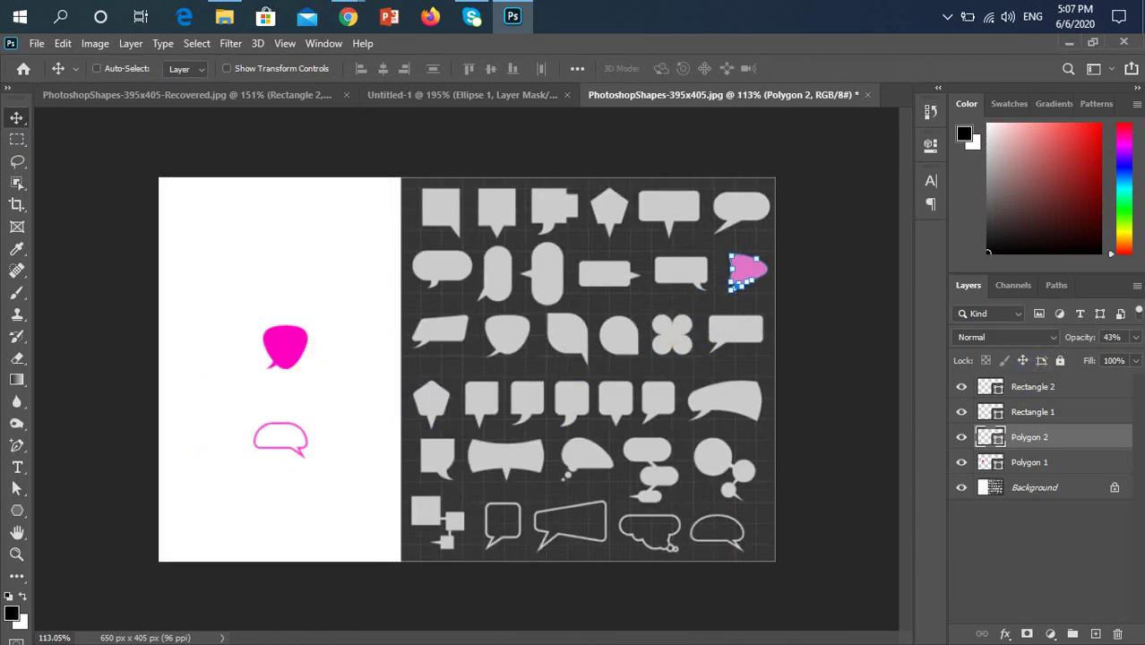
{"action": "left_click", "coordinate": [1135, 338]}
{"action": "left_click_drag", "start_coordinate": [1090, 358], "coordinate": [1127, 358]}
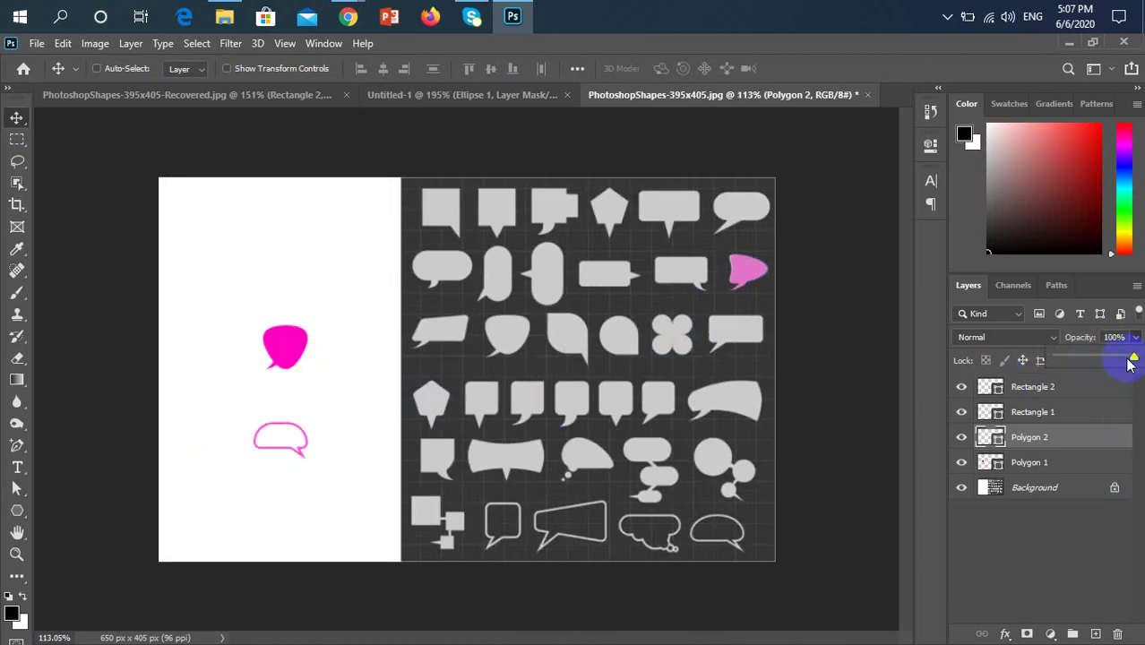
Step: Move the finished bubble onto the white area above the other pink shapes and enlarge it with Free Transform
{"action": "left_click_drag", "start_coordinate": [285, 347], "coordinate": [370, 256]}
{"action": "key", "text": "ctrl+t"}
{"action": "key", "text": "Return"}
{"action": "key", "text": "ctrl+t"}
{"action": "key", "text": "Return"}
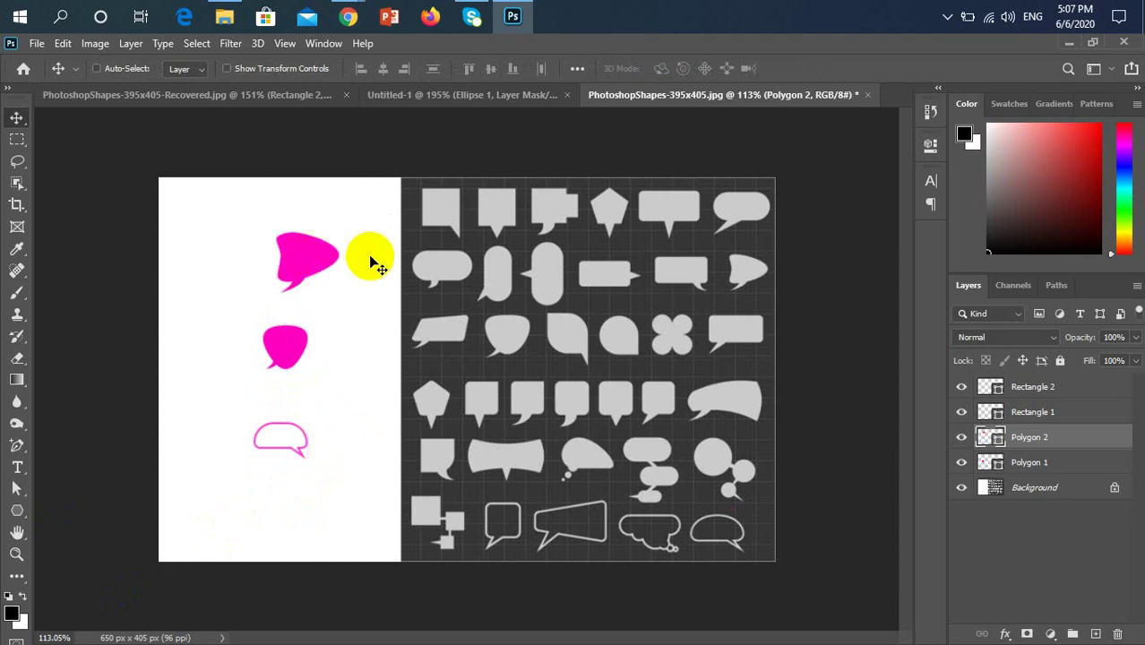
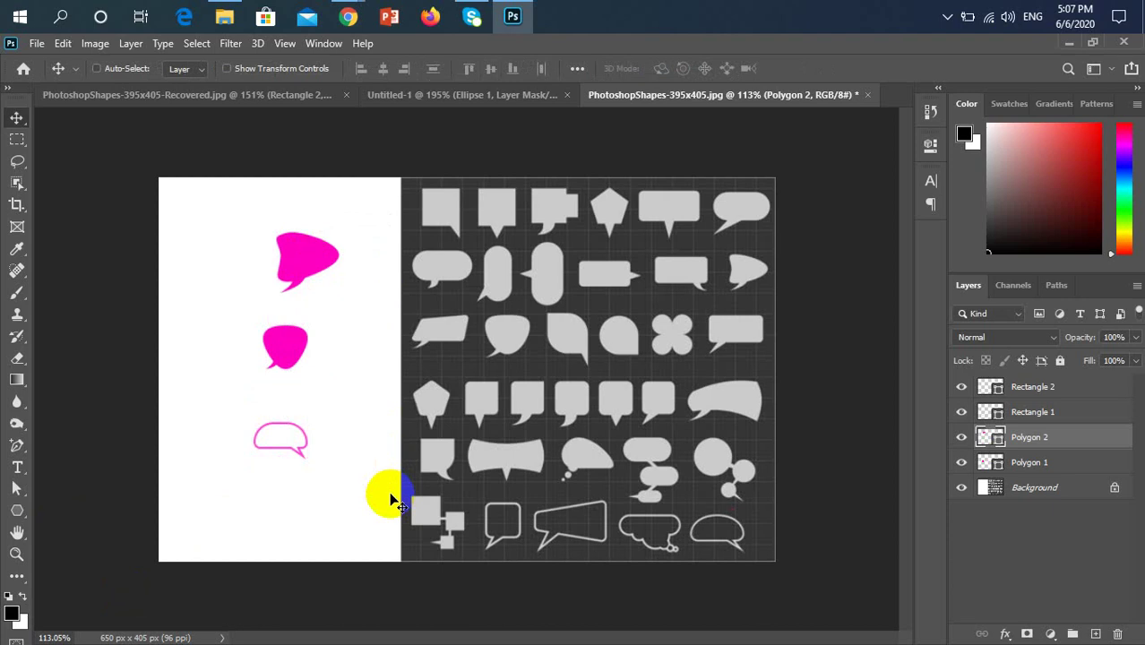
{"action": "left_click", "coordinate": [117, 422]}
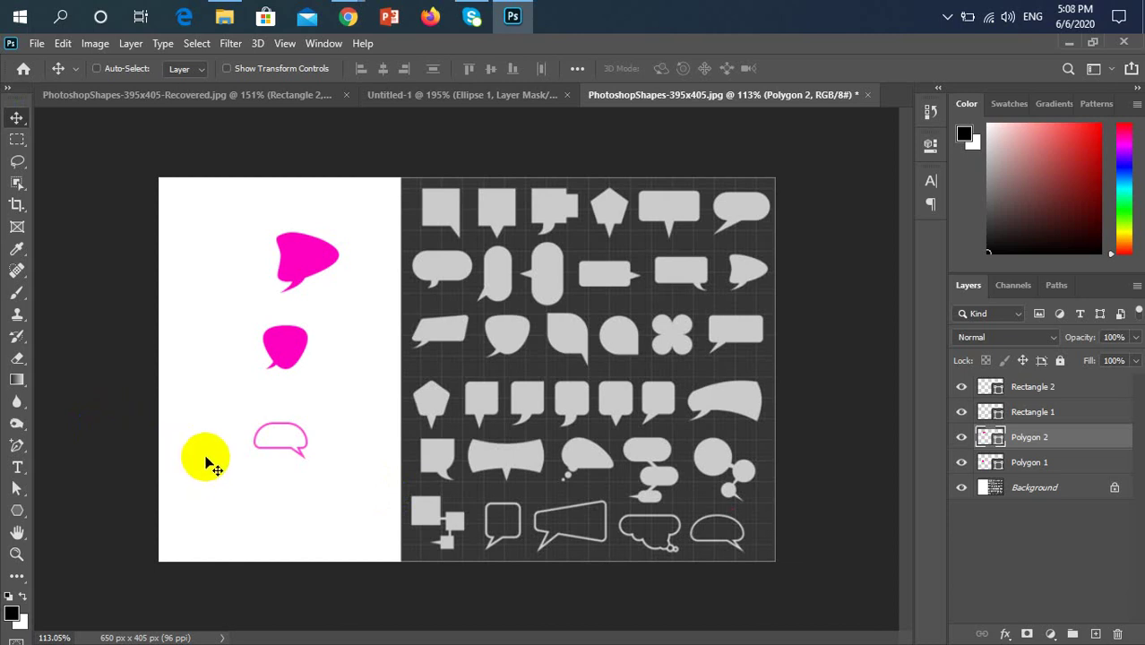
{"action": "left_click_drag", "start_coordinate": [710, 540], "coordinate": [670, 545]}
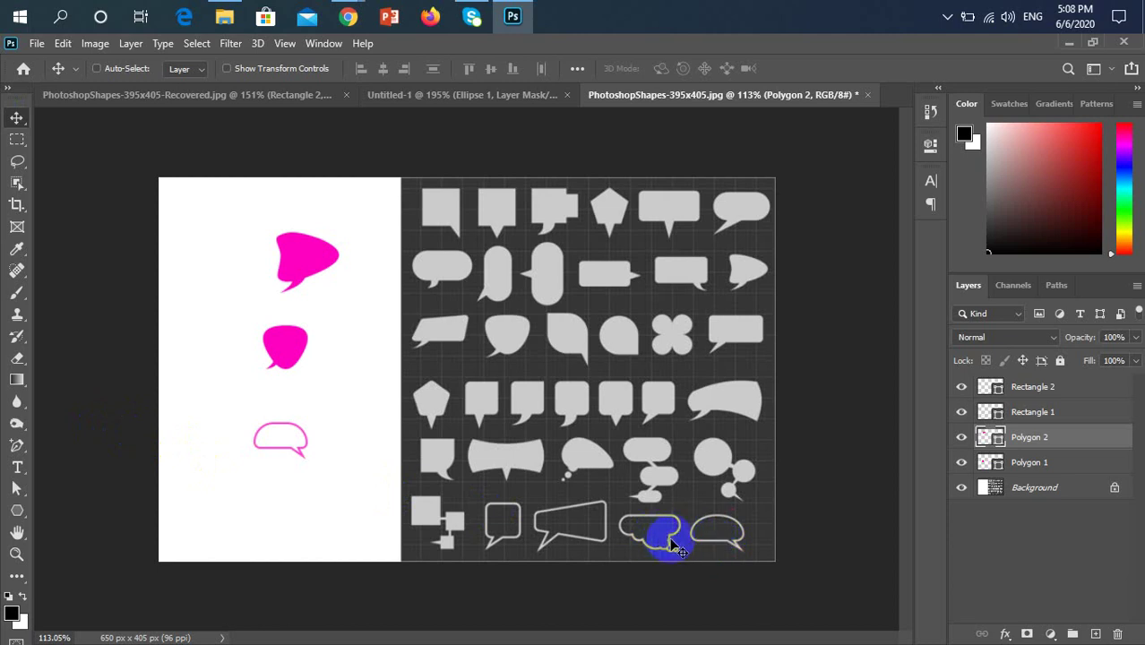
{"action": "left_click_drag", "start_coordinate": [678, 549], "coordinate": [683, 568]}
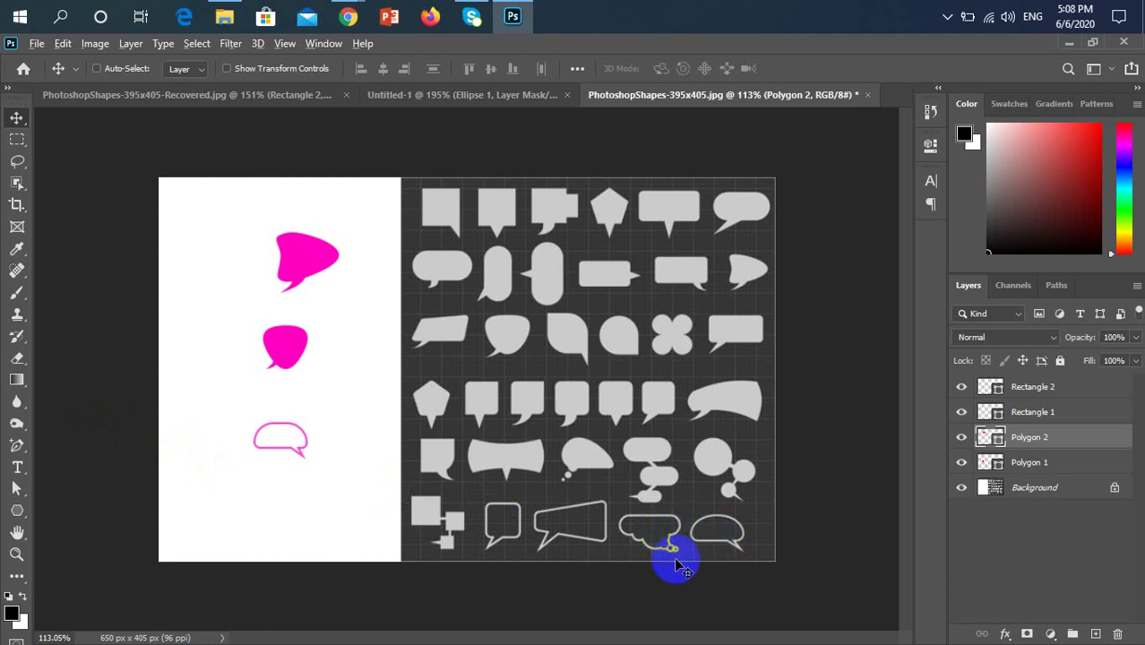
Step: Activate the Rectangle tool for tracing the outlined cloud-shaped thought bubble in the bottom row of the reference
{"action": "scroll", "coordinate": [678, 566], "scroll_direction": "up", "scroll_amount": 5}
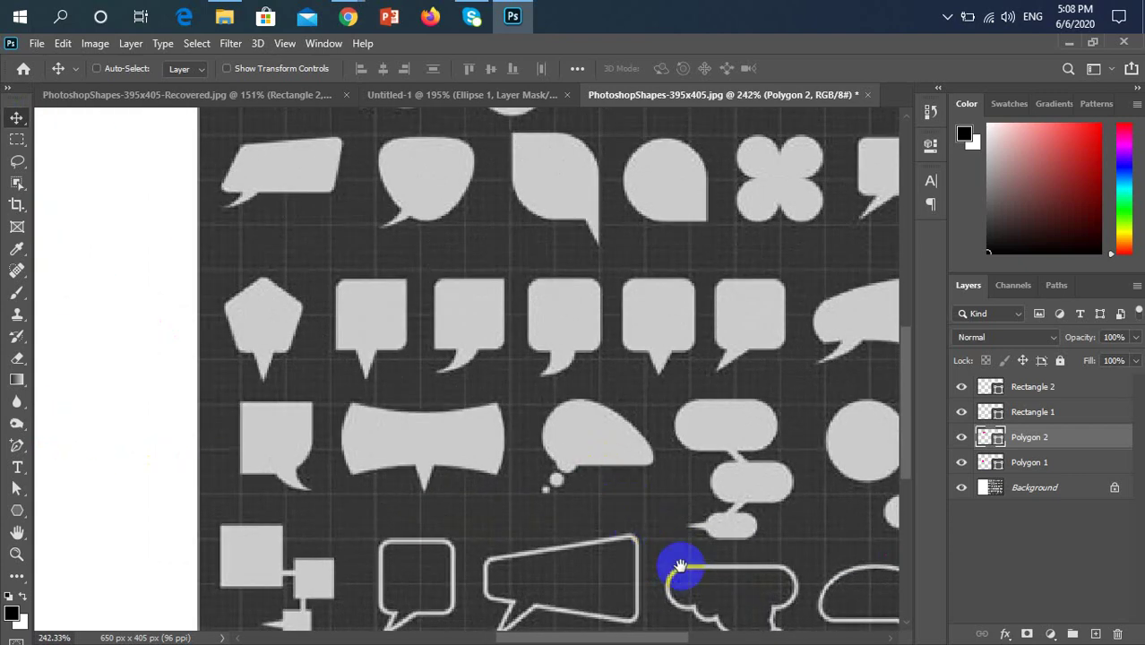
{"action": "left_click_drag", "start_coordinate": [680, 566], "coordinate": [606, 504]}
{"action": "scroll", "coordinate": [598, 494], "scroll_direction": "up", "scroll_amount": 3}
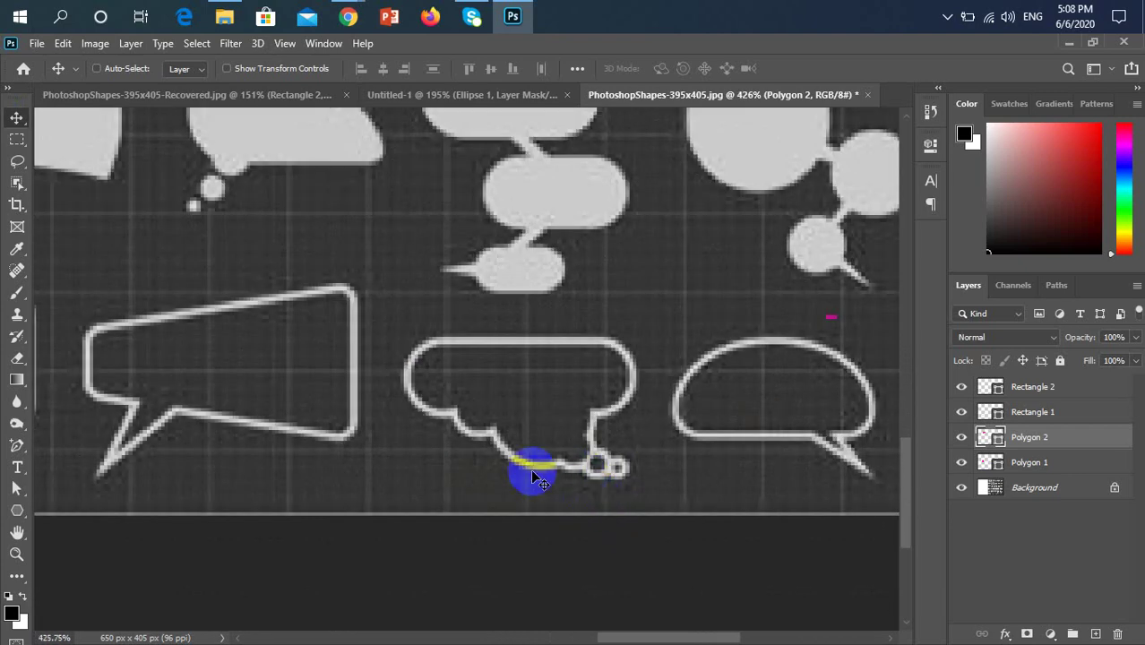
{"action": "left_click", "coordinate": [13, 513]}
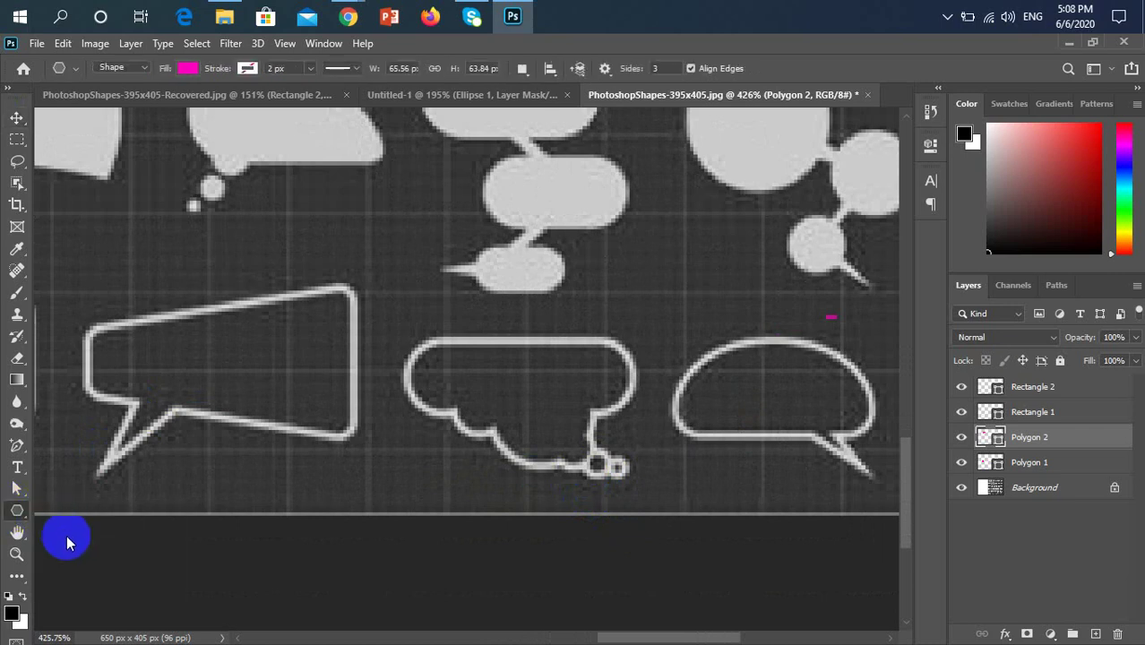
{"action": "left_click_drag", "start_coordinate": [17, 510], "coordinate": [69, 516]}
{"action": "left_click", "coordinate": [69, 517]}
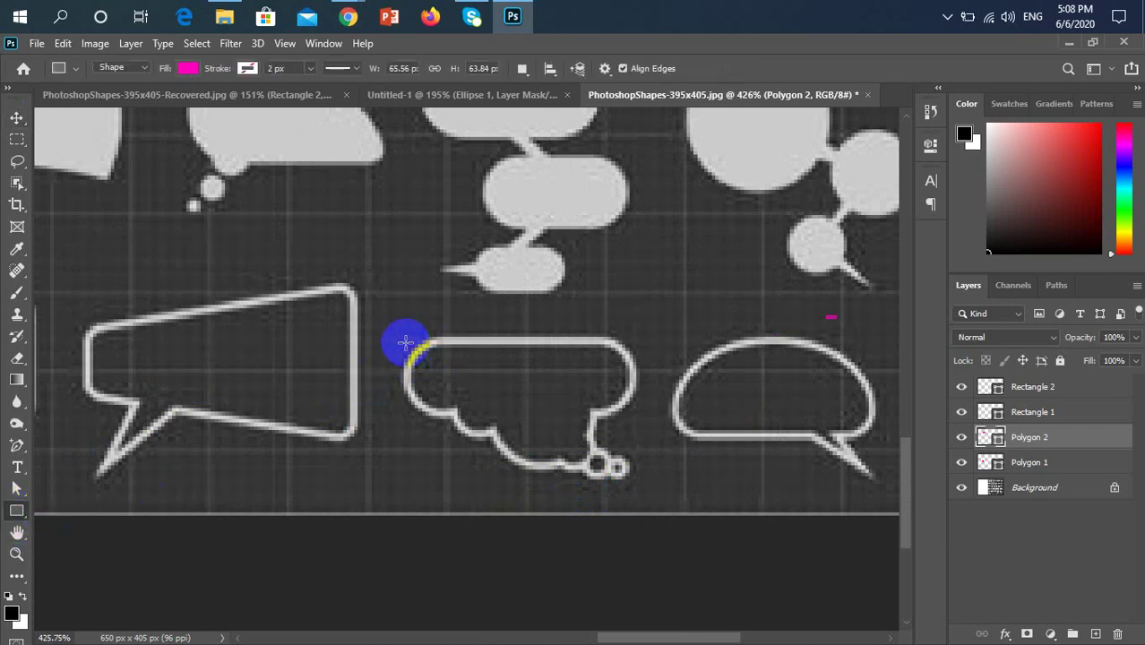
Step: Check the Google Meet call in Chrome and return to Photoshop
{"action": "mouse_move", "coordinate": [348, 18]}
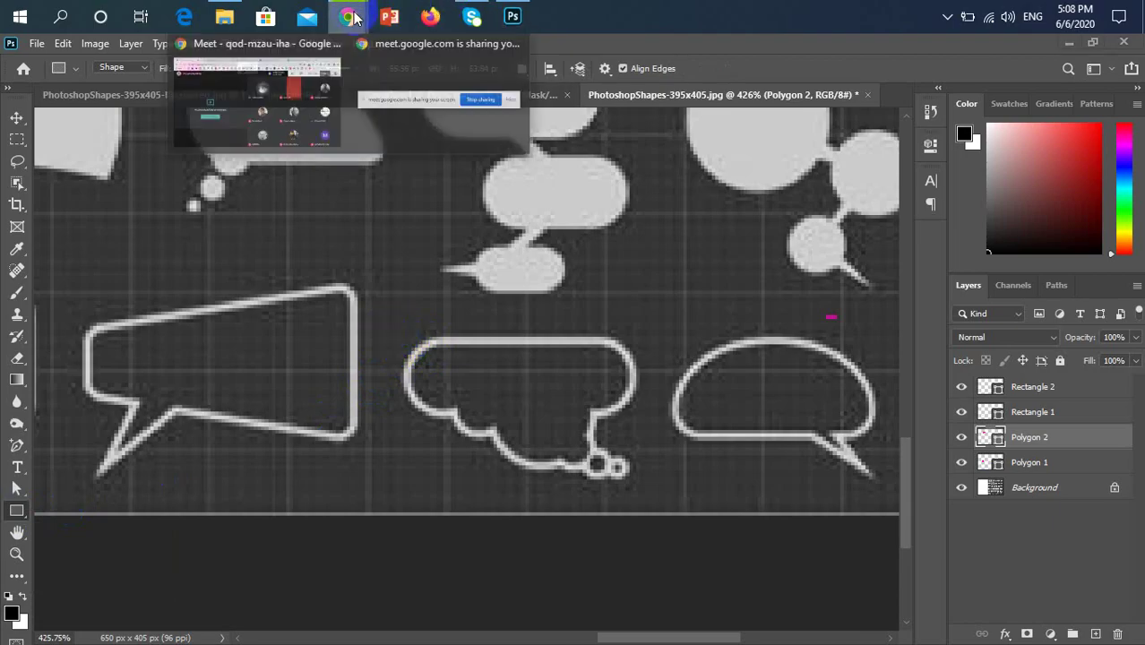
{"action": "left_click", "coordinate": [283, 125]}
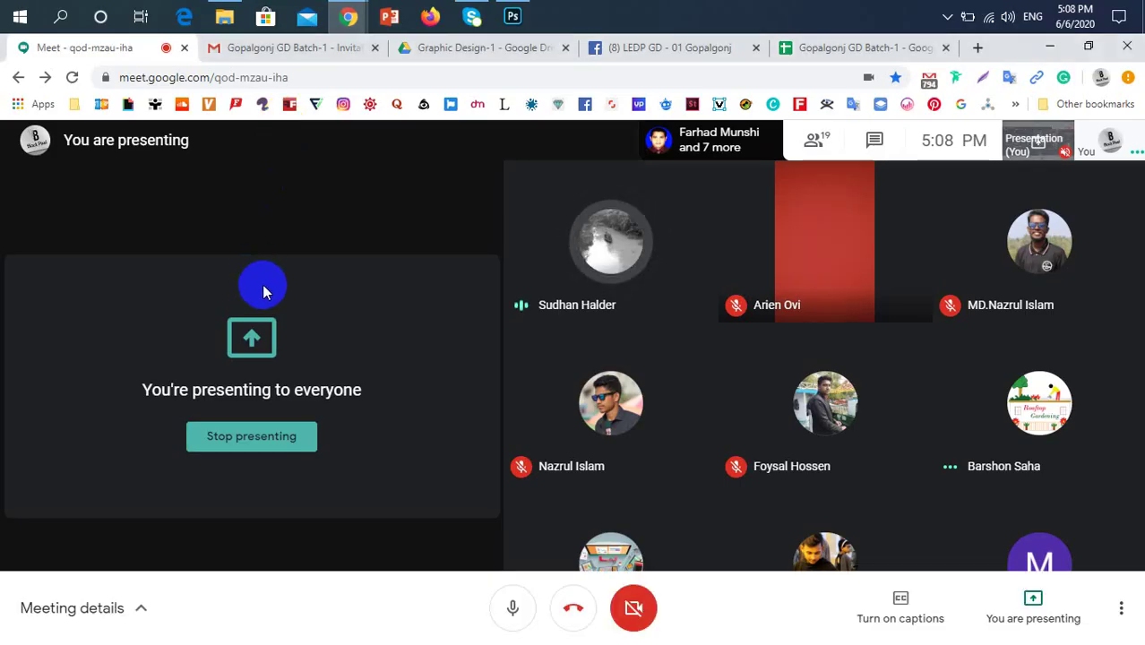
{"action": "left_click", "coordinate": [512, 16]}
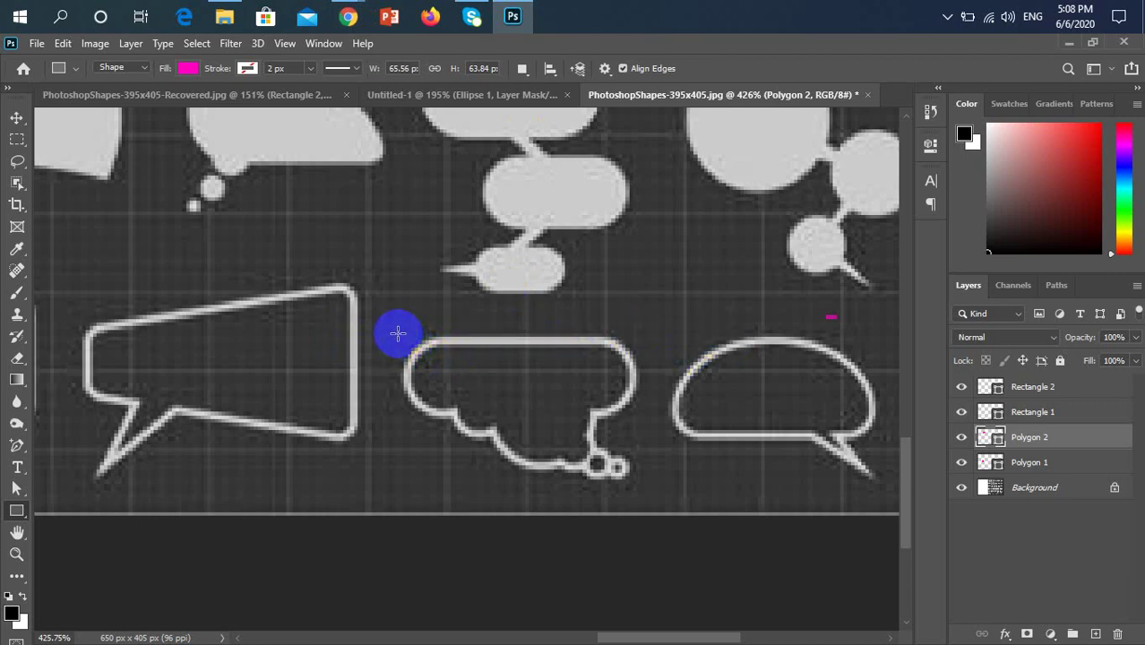
{"action": "left_click_drag", "start_coordinate": [402, 338], "coordinate": [639, 418]}
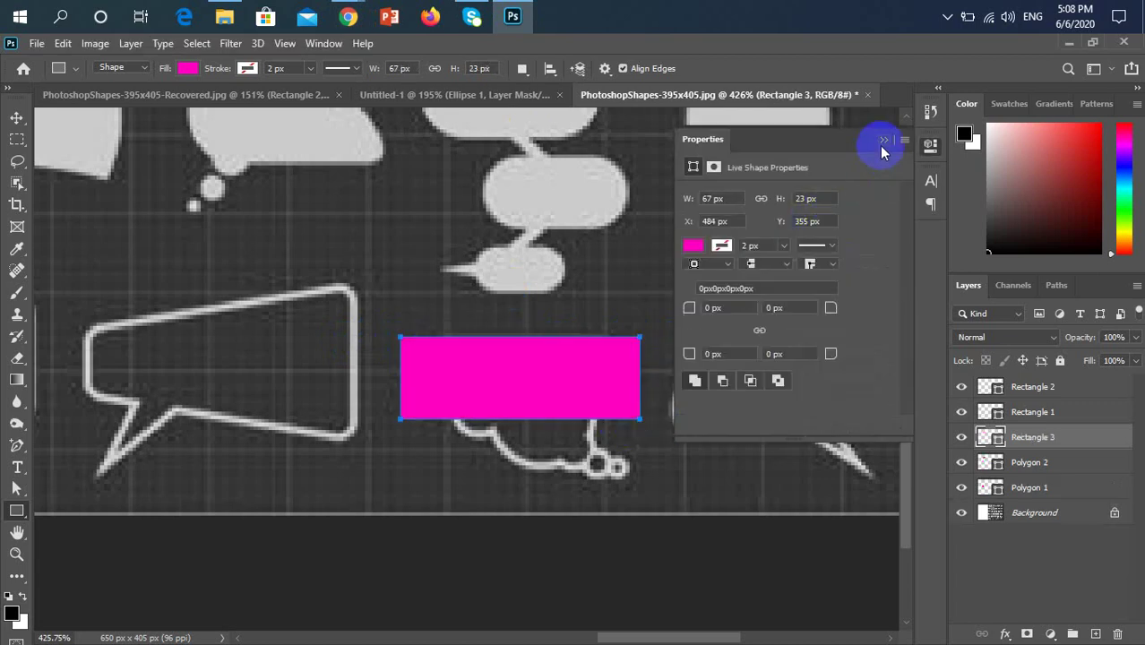
{"action": "left_click", "coordinate": [881, 141]}
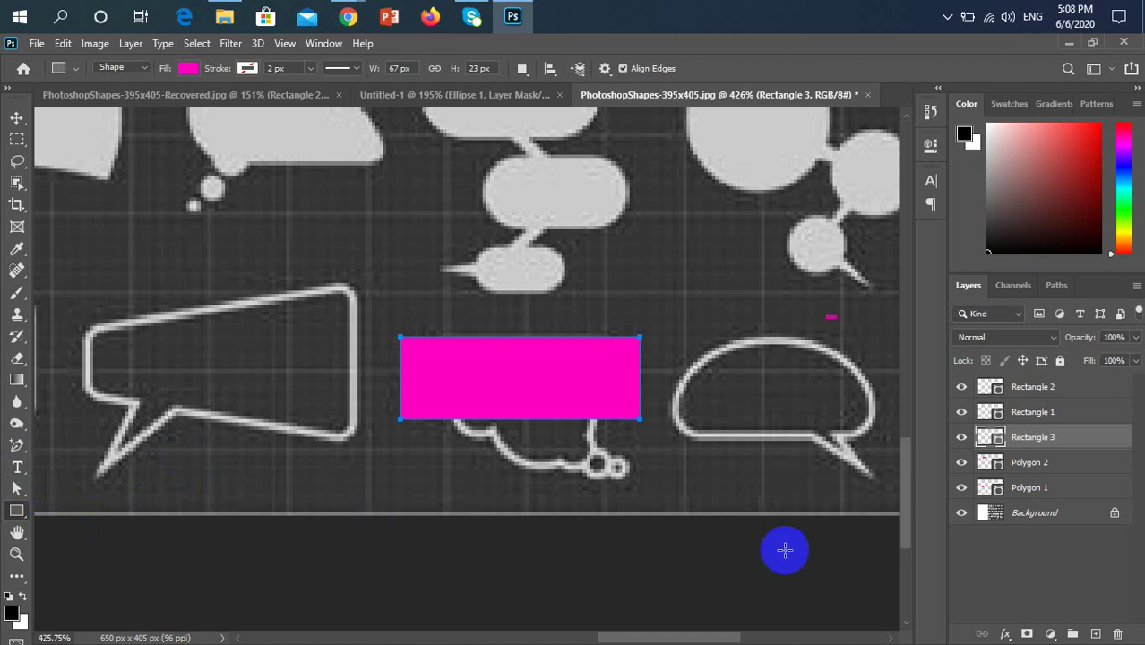
{"action": "left_click", "coordinate": [582, 395]}
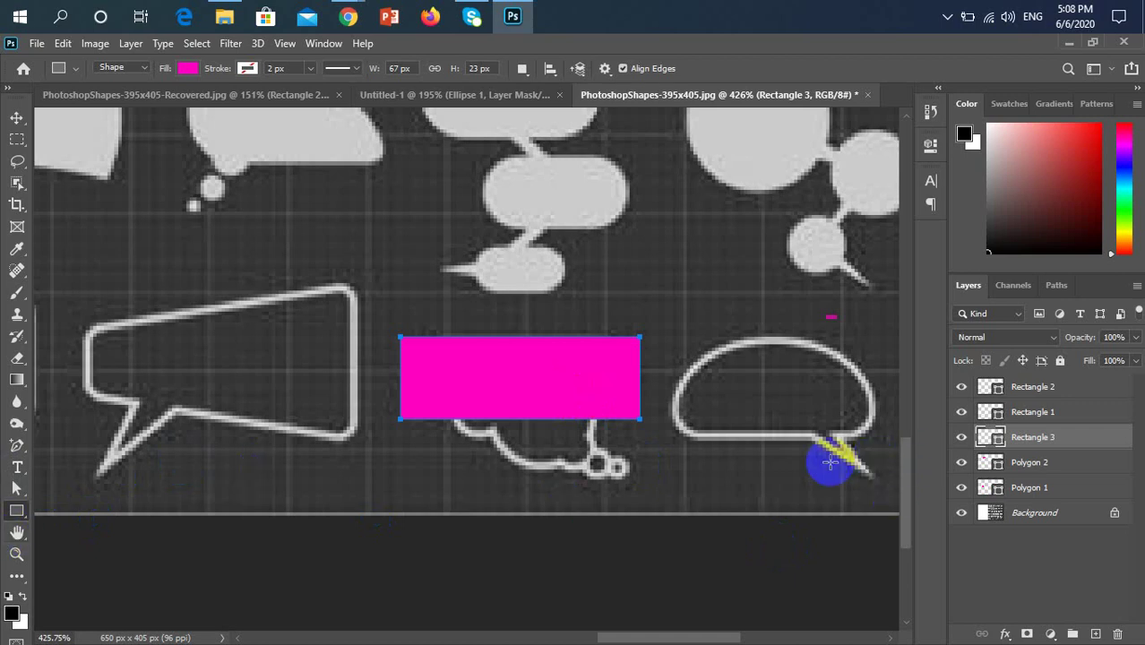
{"action": "key", "text": "ctrl+z"}
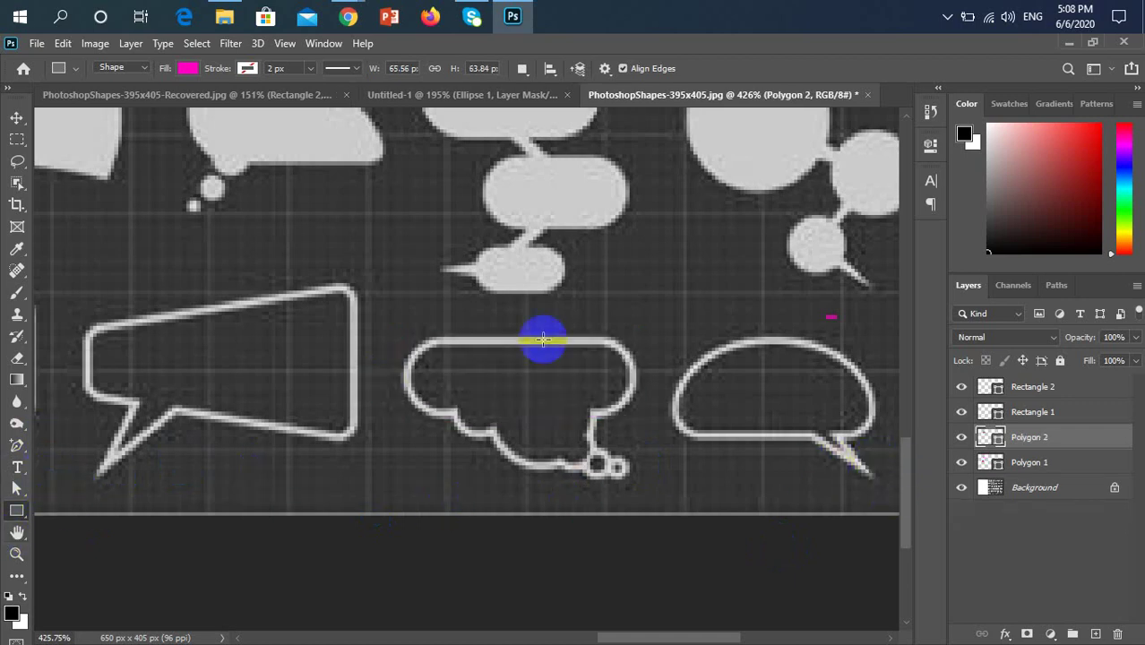
{"action": "left_click_drag", "start_coordinate": [403, 338], "coordinate": [635, 414]}
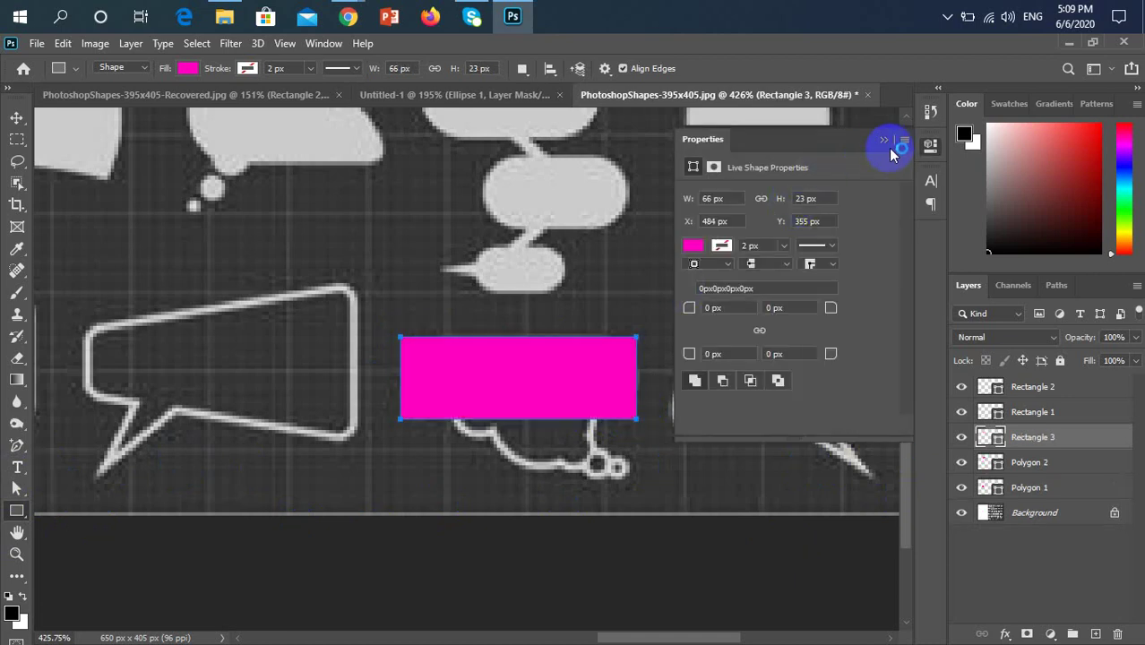
{"action": "left_click", "coordinate": [887, 145]}
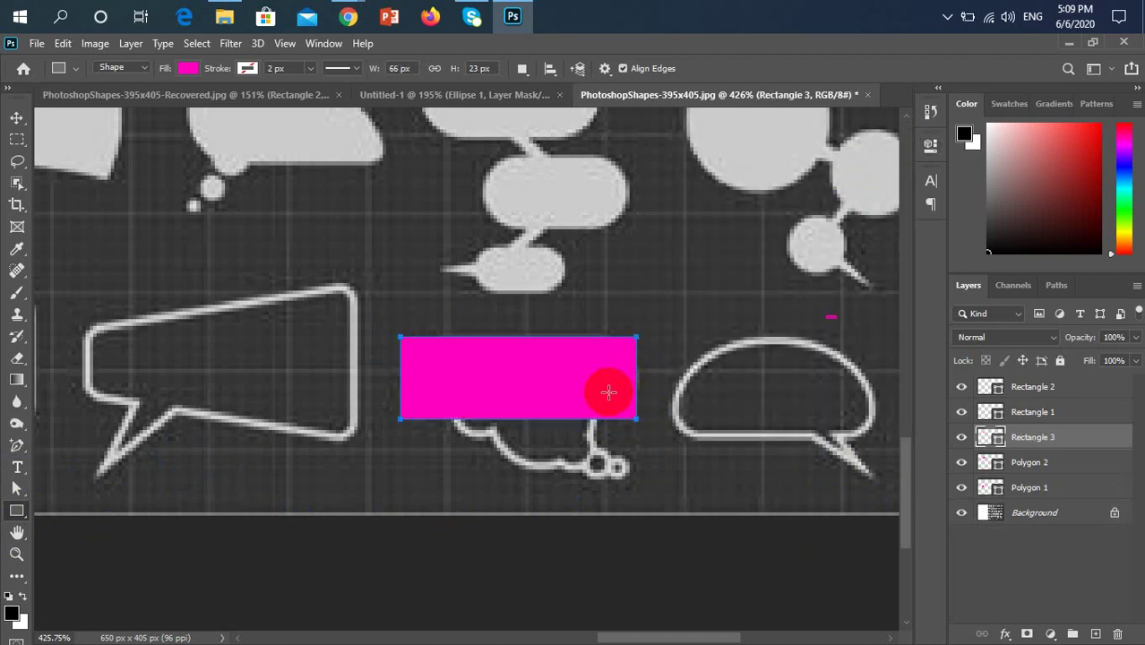
{"action": "key", "text": "ctrl+z"}
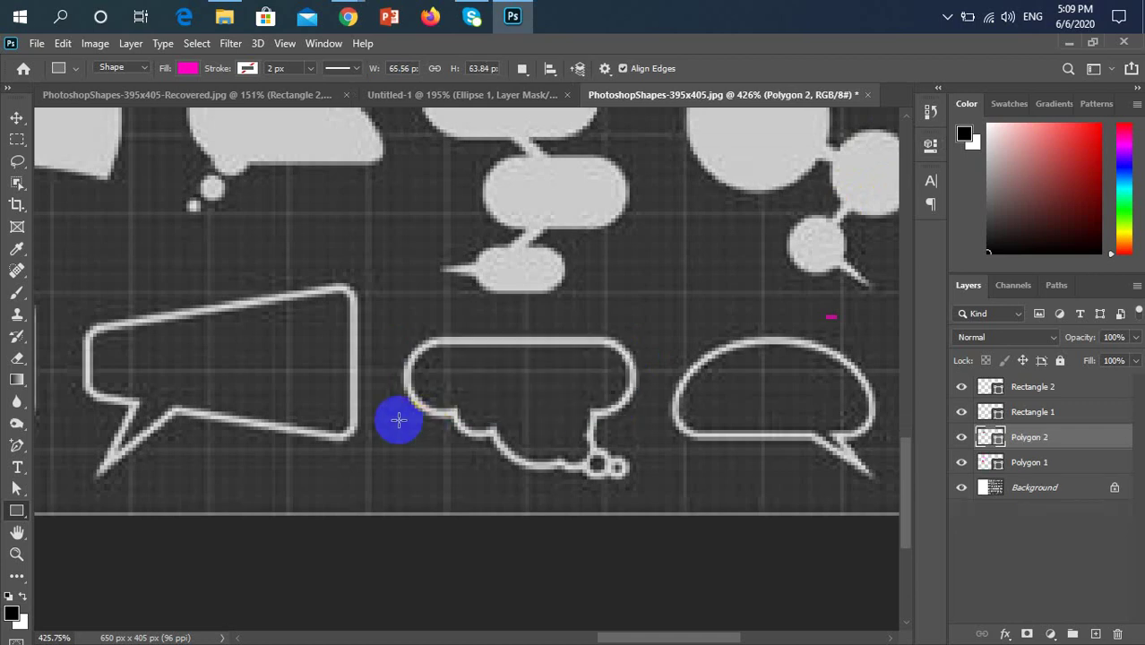
Step: Draw a 66 × 23 px pink rectangle over the upper part of the cloud-shaped bubble and set its layer opacity to 76%
{"action": "left_click_drag", "start_coordinate": [401, 333], "coordinate": [633, 414]}
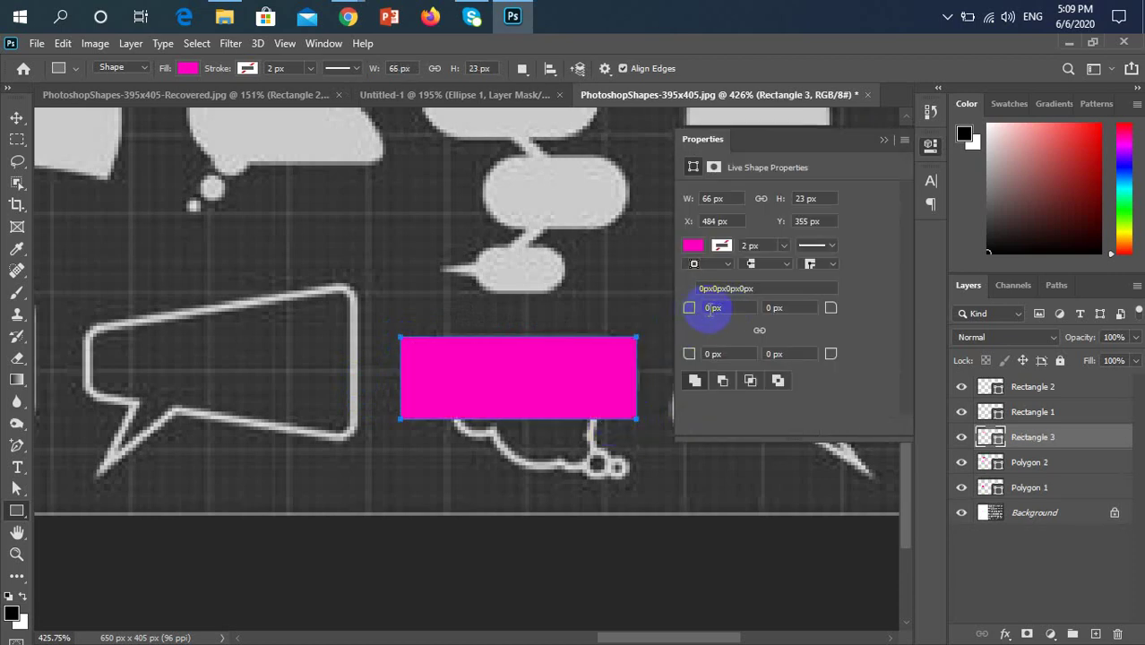
{"action": "left_click", "coordinate": [1135, 337]}
{"action": "left_click_drag", "start_coordinate": [1132, 352], "coordinate": [1112, 358]}
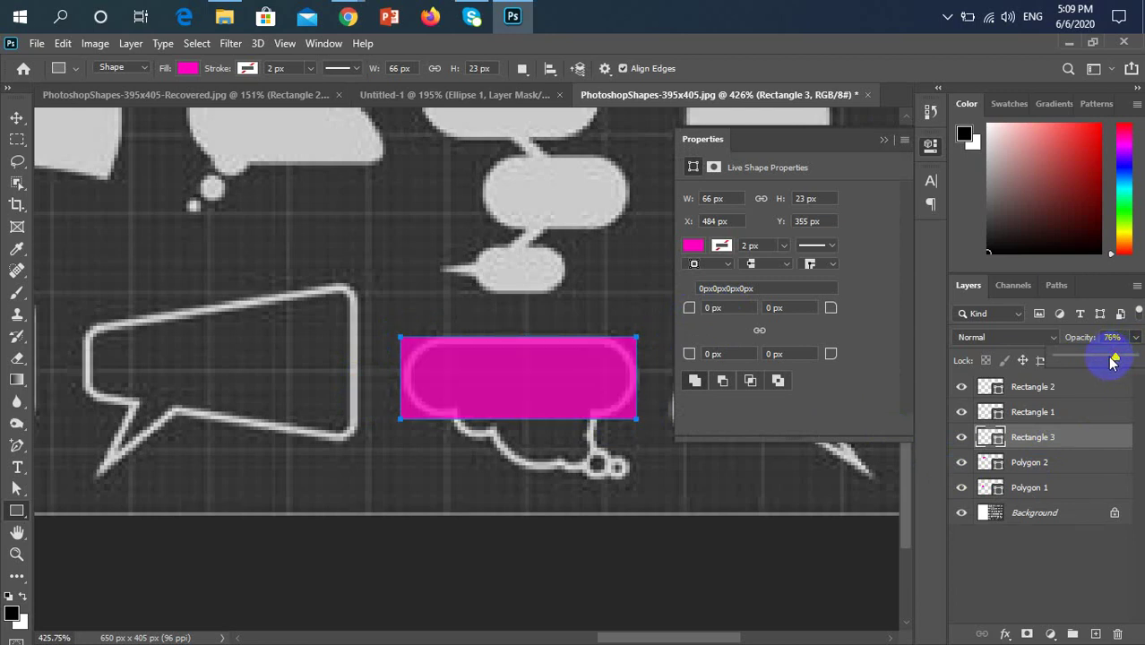
{"action": "left_click", "coordinate": [707, 309]}
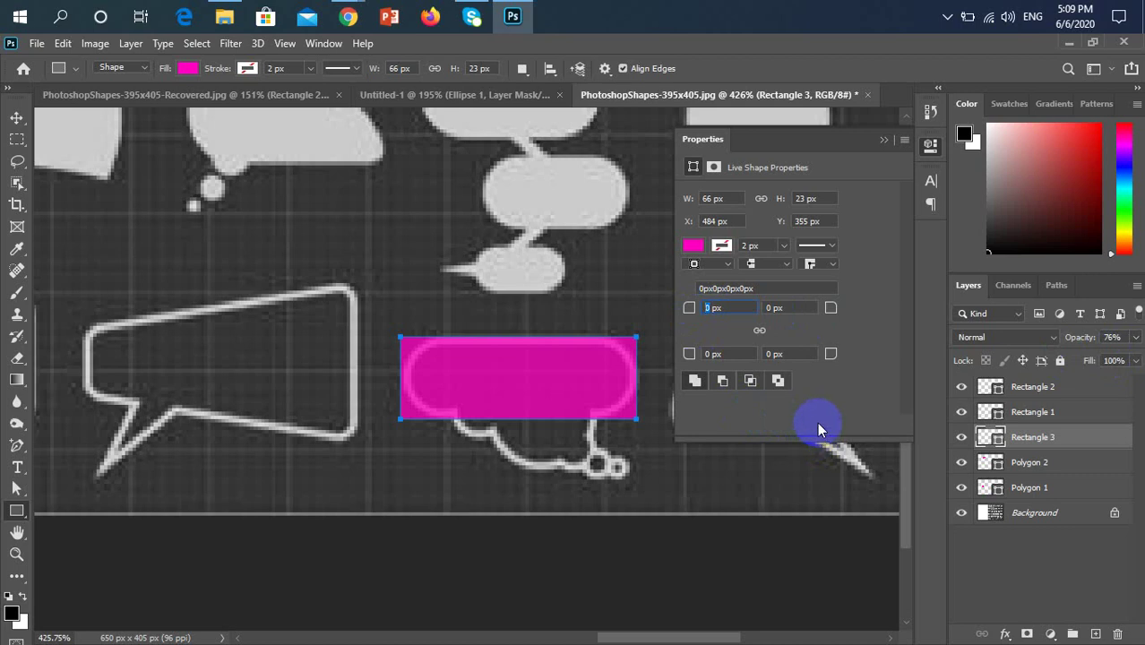
{"action": "type", "text": "50"}
{"action": "key", "text": "Return"}
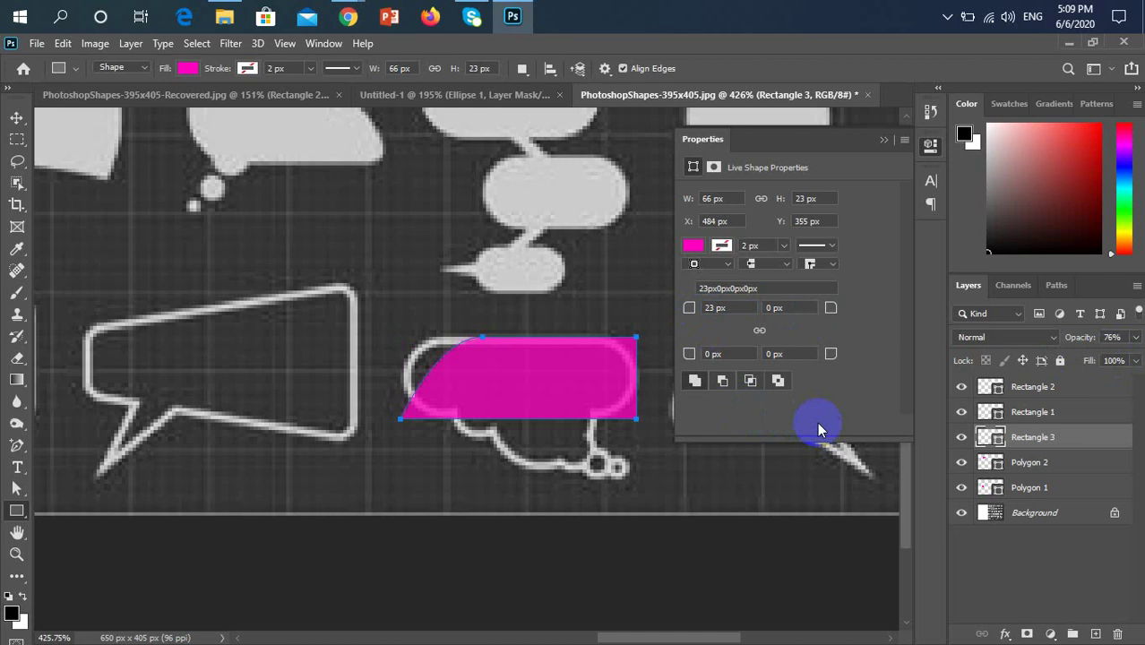
{"action": "key", "text": "ctrl+z"}
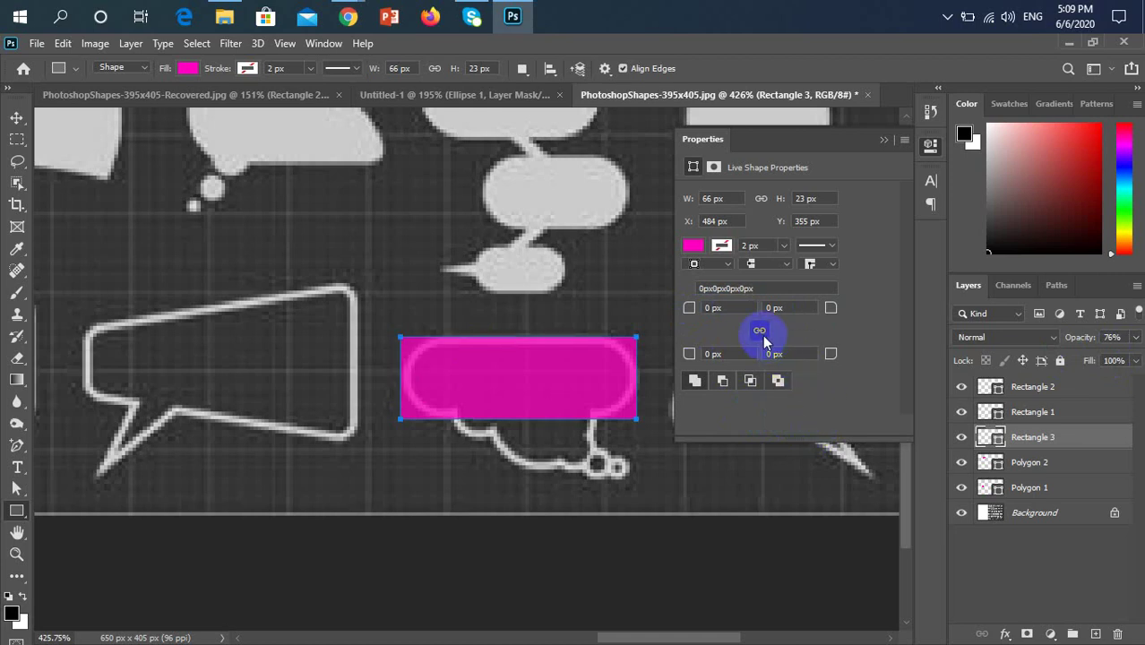
Step: Link the rectangle's four corner radii and round them all by entering a radius of 50
{"action": "left_click", "coordinate": [714, 307]}
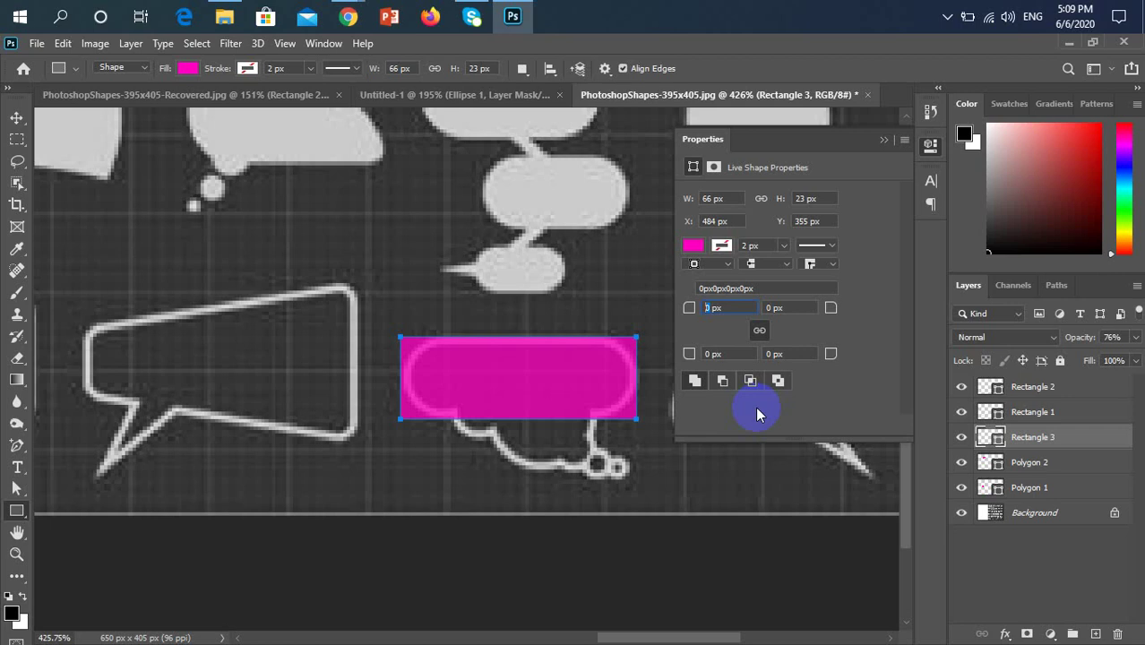
{"action": "type", "text": "50"}
{"action": "key", "text": "Return"}
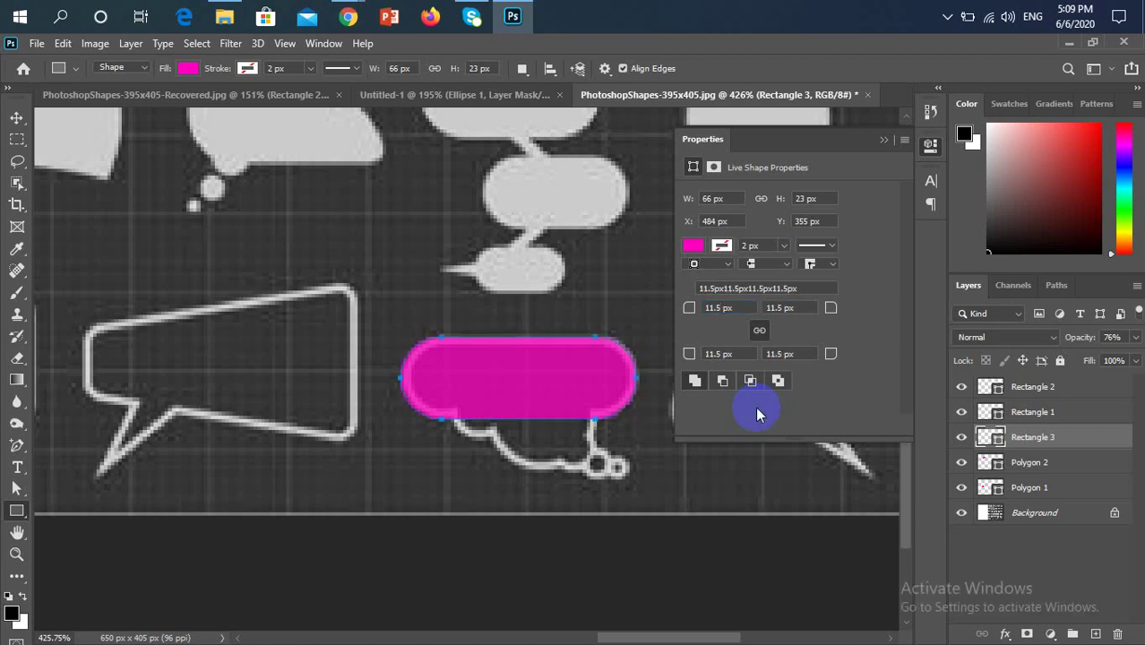
{"action": "left_click", "coordinate": [16, 117]}
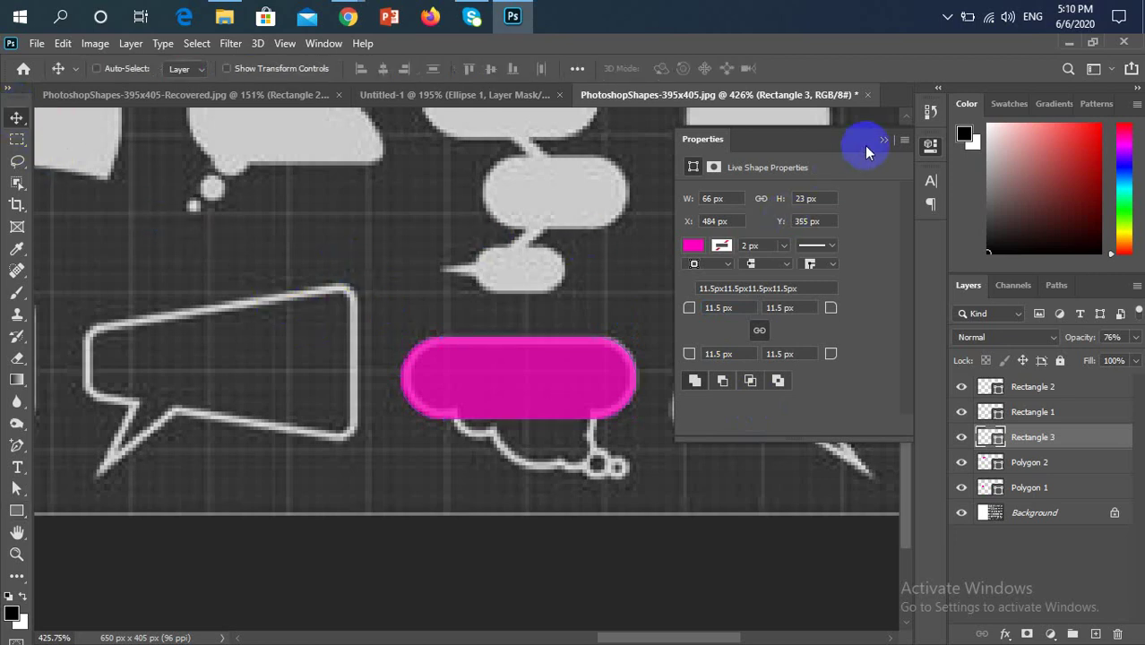
{"action": "left_click", "coordinate": [883, 140]}
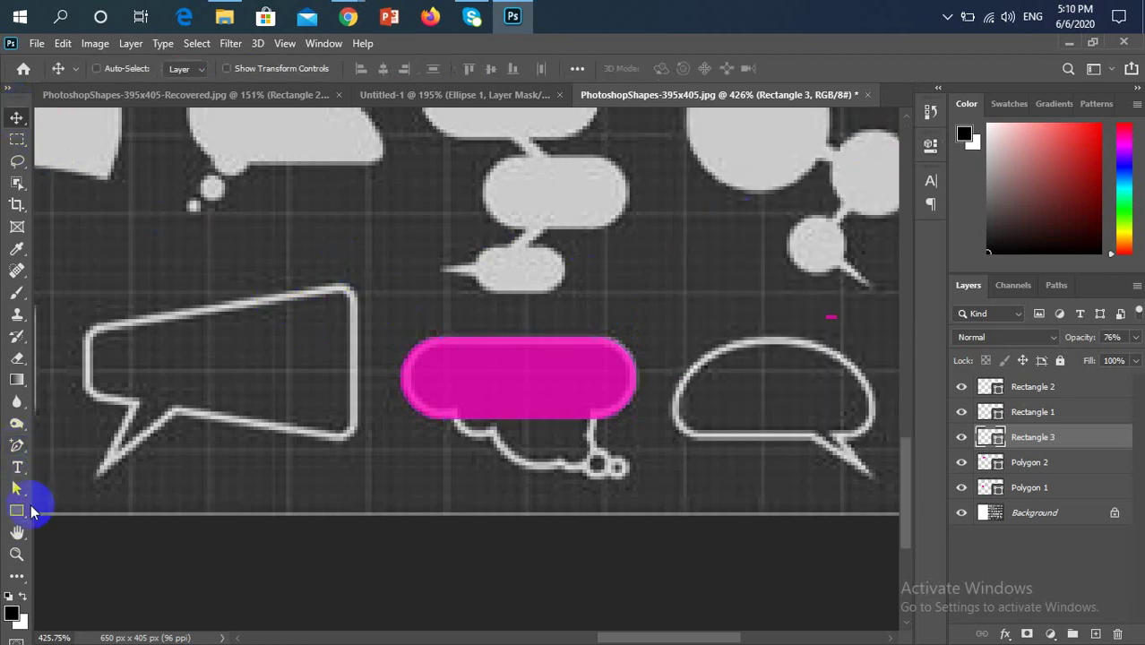
Step: Draw a pink ellipse of about 12 × 10 px over the small bump on the cloud bubble's lower-left edge
{"action": "left_click", "coordinate": [16, 510]}
{"action": "right_click", "coordinate": [20, 511]}
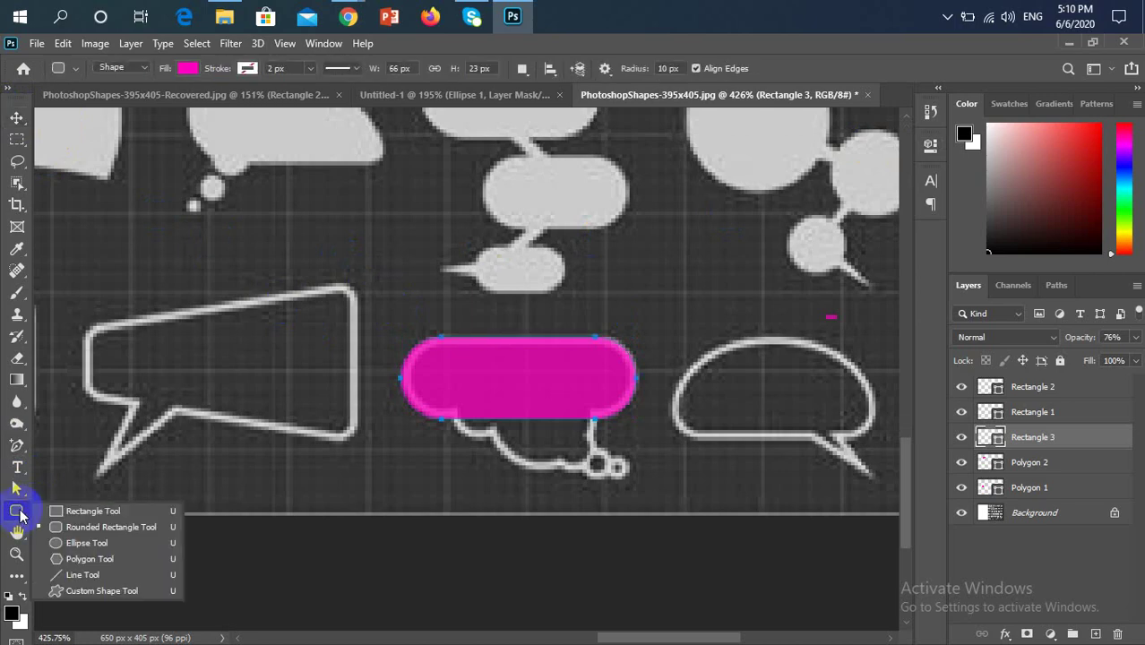
{"action": "left_click", "coordinate": [76, 544]}
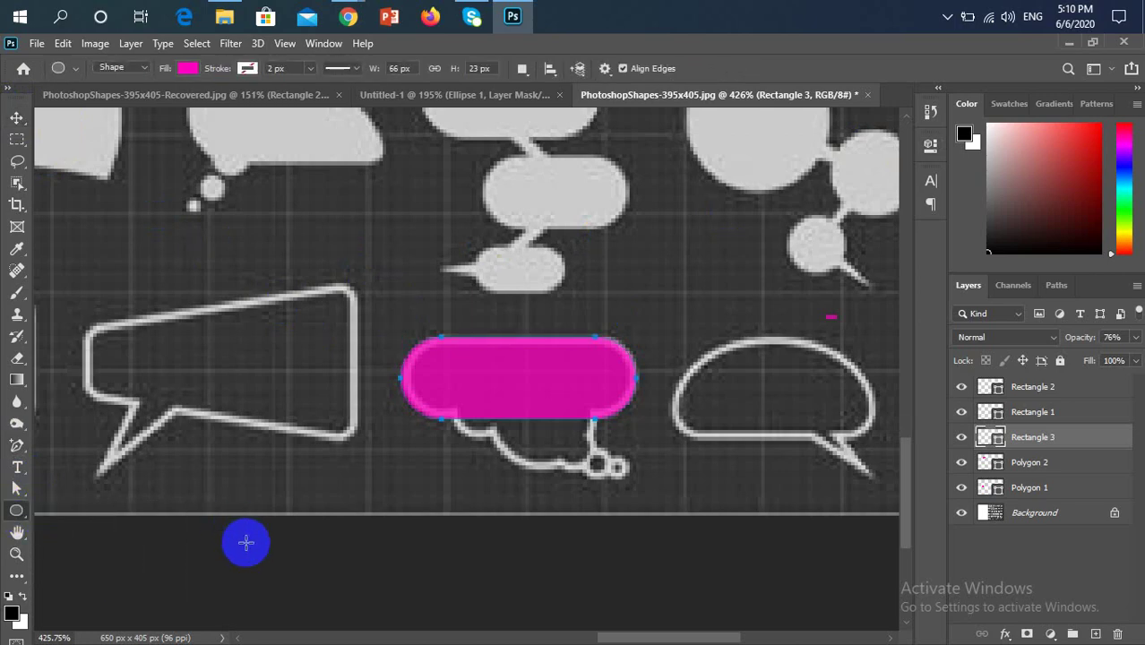
{"action": "scroll", "coordinate": [465, 416], "scroll_direction": "up", "scroll_amount": 2}
{"action": "scroll", "coordinate": [466, 416], "scroll_direction": "up", "scroll_amount": 1}
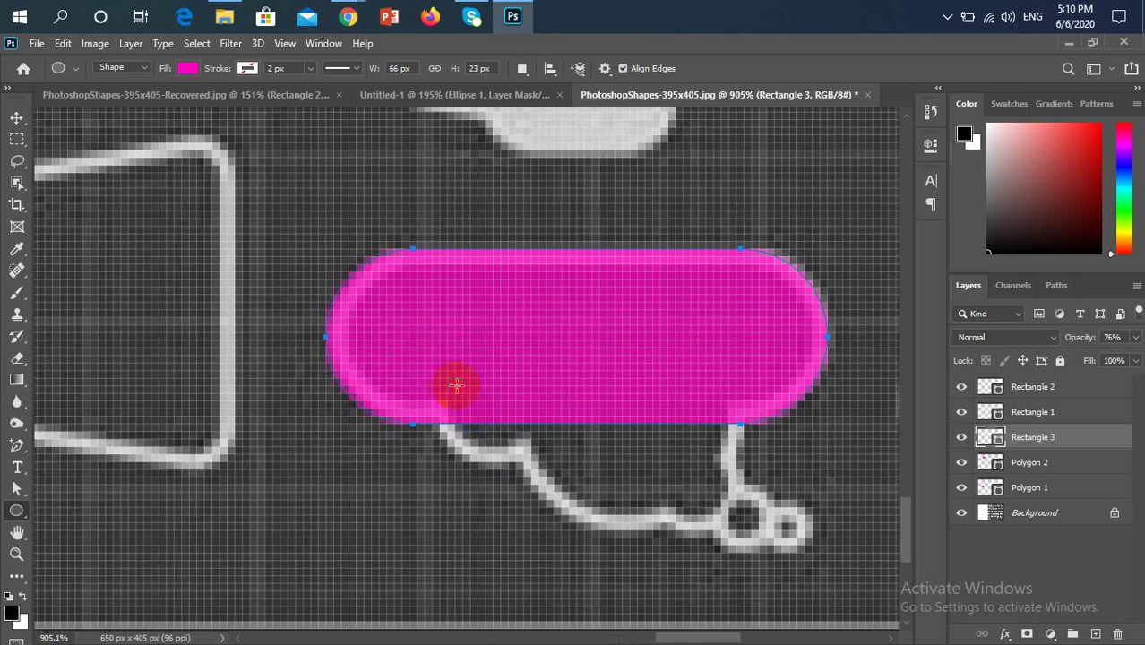
{"action": "left_click_drag", "start_coordinate": [454, 381], "coordinate": [536, 445]}
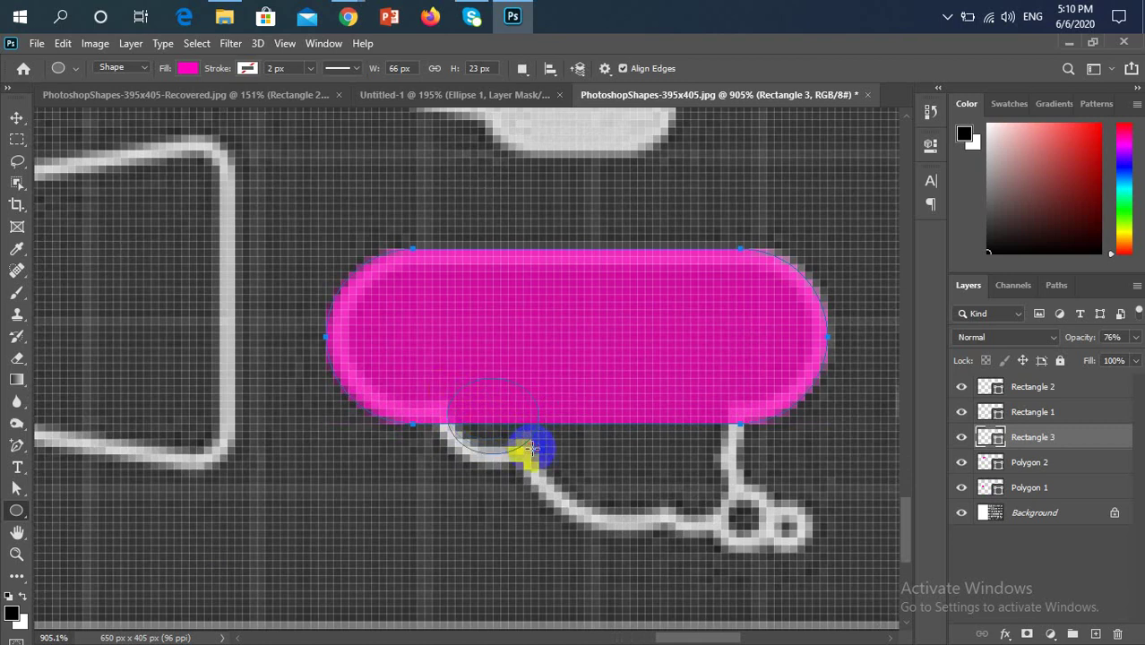
{"action": "left_click", "coordinate": [16, 118]}
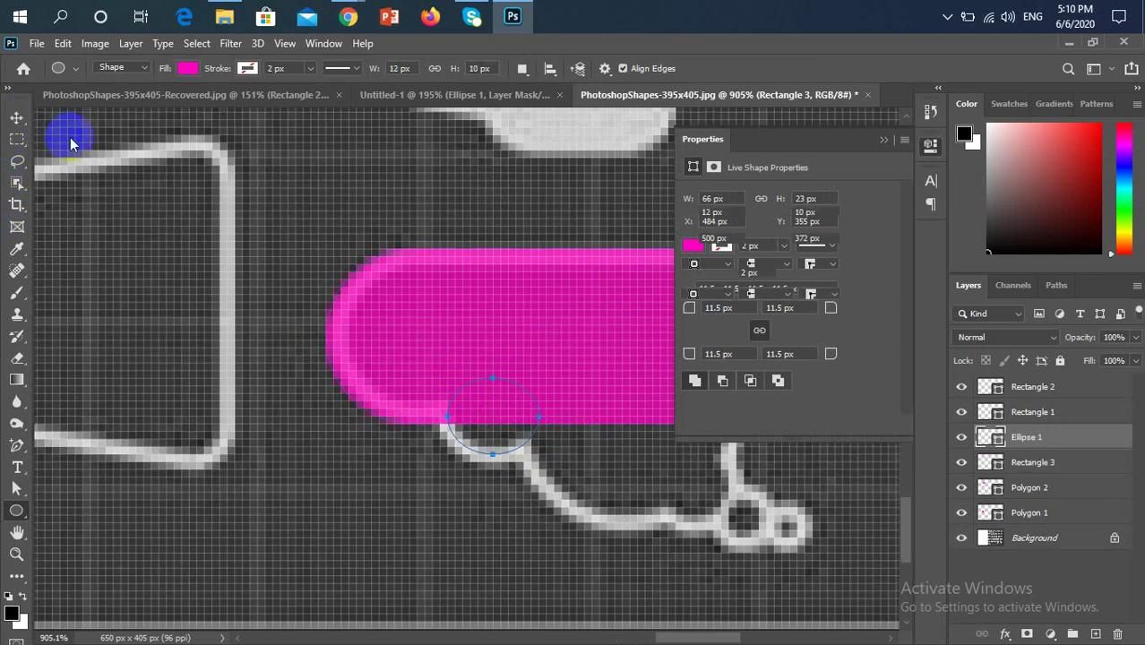
{"action": "left_click", "coordinate": [881, 143]}
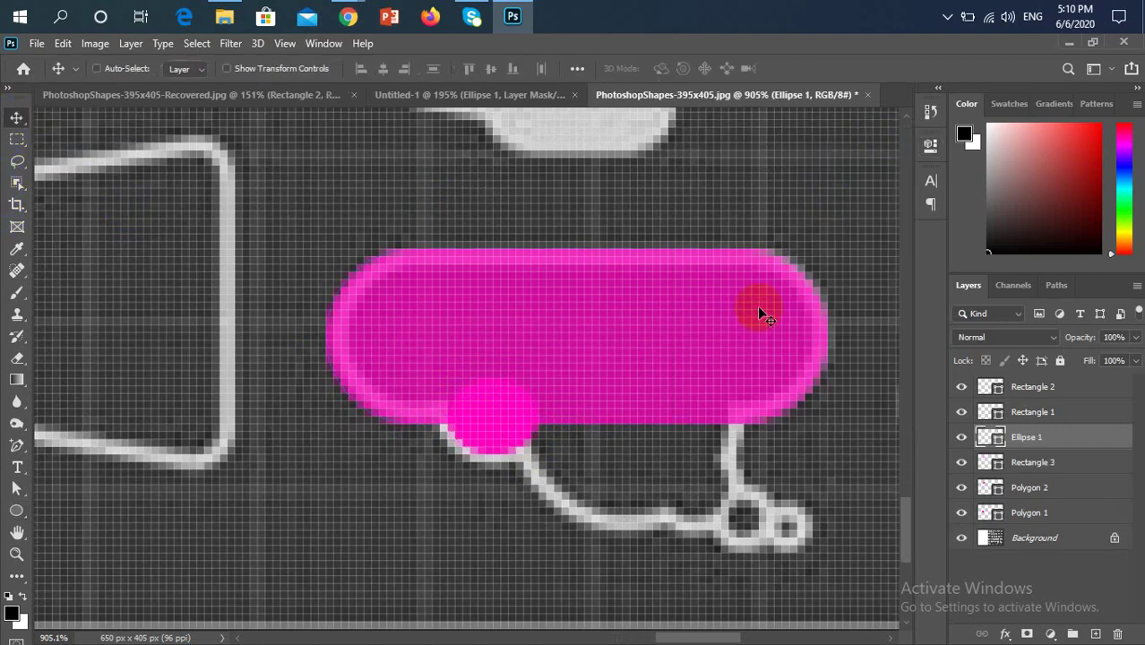
Step: Duplicate the small ellipse and enlarge the copy to about 232% with Free Transform to cover the cloud's large lower bump
{"action": "left_click_drag", "start_coordinate": [499, 419], "coordinate": [642, 419]}
{"action": "key", "text": "ctrl+t"}
{"action": "left_click_drag", "start_coordinate": [624, 473], "coordinate": [649, 530]}
{"action": "scroll", "coordinate": [633, 475], "scroll_direction": "up", "scroll_amount": 1}
{"action": "scroll", "coordinate": [674, 492], "scroll_direction": "down", "scroll_amount": 3}
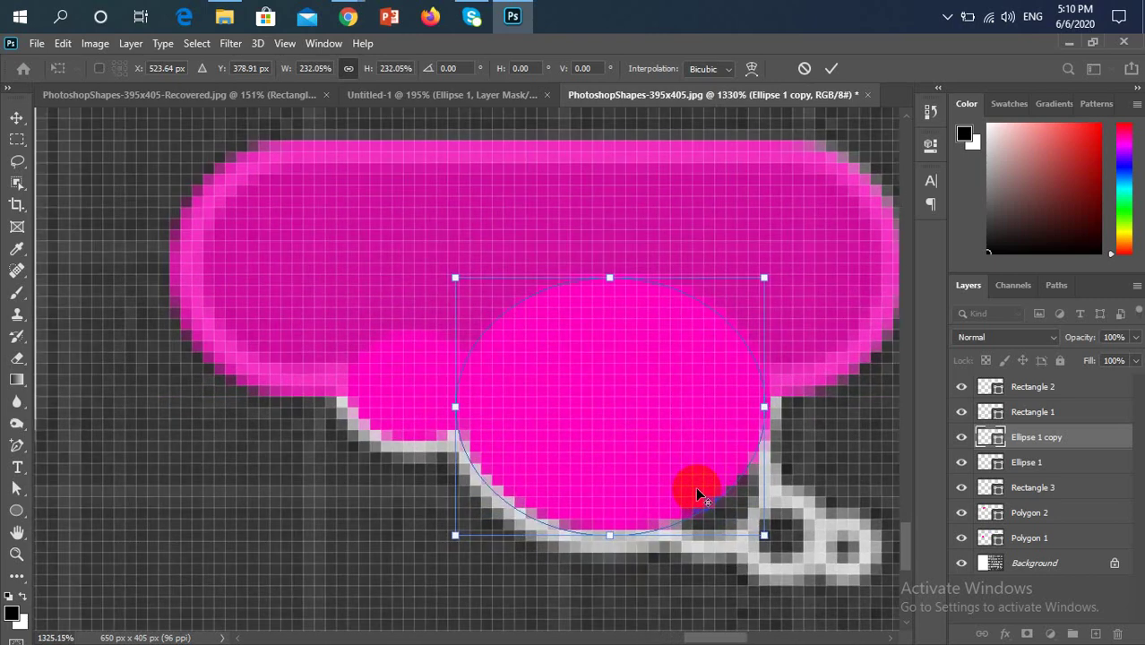
{"action": "key", "text": "alt+space"}
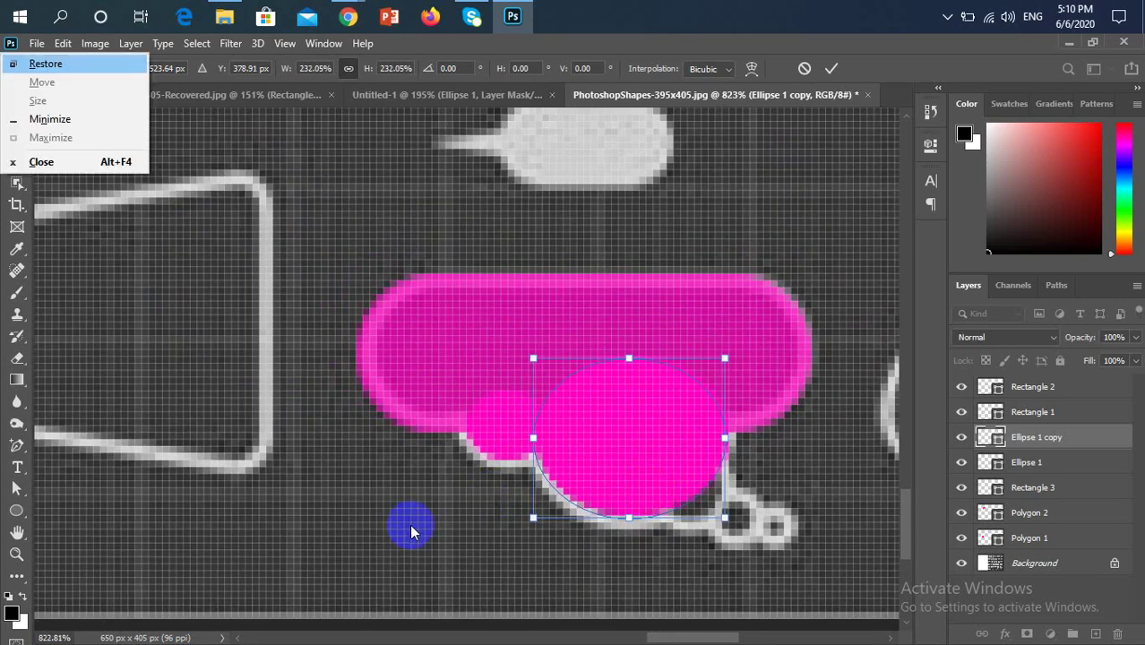
{"action": "key", "text": "Escape"}
{"action": "key", "text": "Return"}
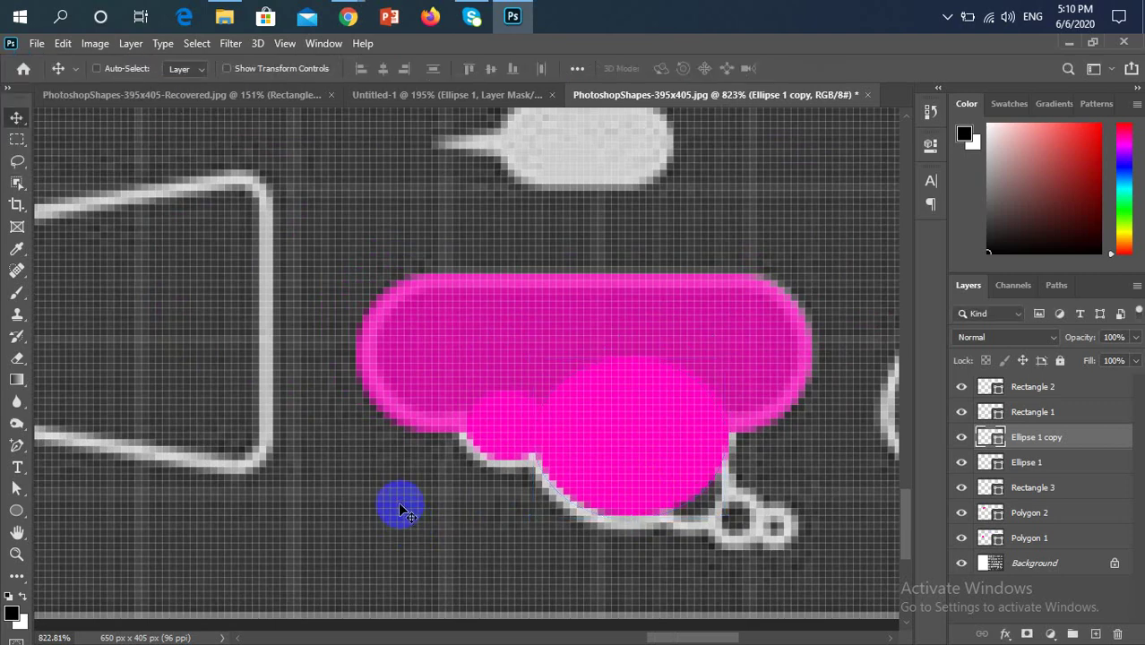
Step: Duplicate the small ellipse and place the copy over the lower-right part of the cloud's large bump
{"action": "scroll", "coordinate": [399, 506], "scroll_direction": "down", "scroll_amount": 1}
{"action": "scroll", "coordinate": [697, 478], "scroll_direction": "up", "scroll_amount": 2}
{"action": "scroll", "coordinate": [677, 524], "scroll_direction": "up", "scroll_amount": 1}
{"action": "left_click_drag", "start_coordinate": [678, 524], "coordinate": [616, 456]}
{"action": "left_click_drag", "start_coordinate": [298, 362], "coordinate": [503, 354]}
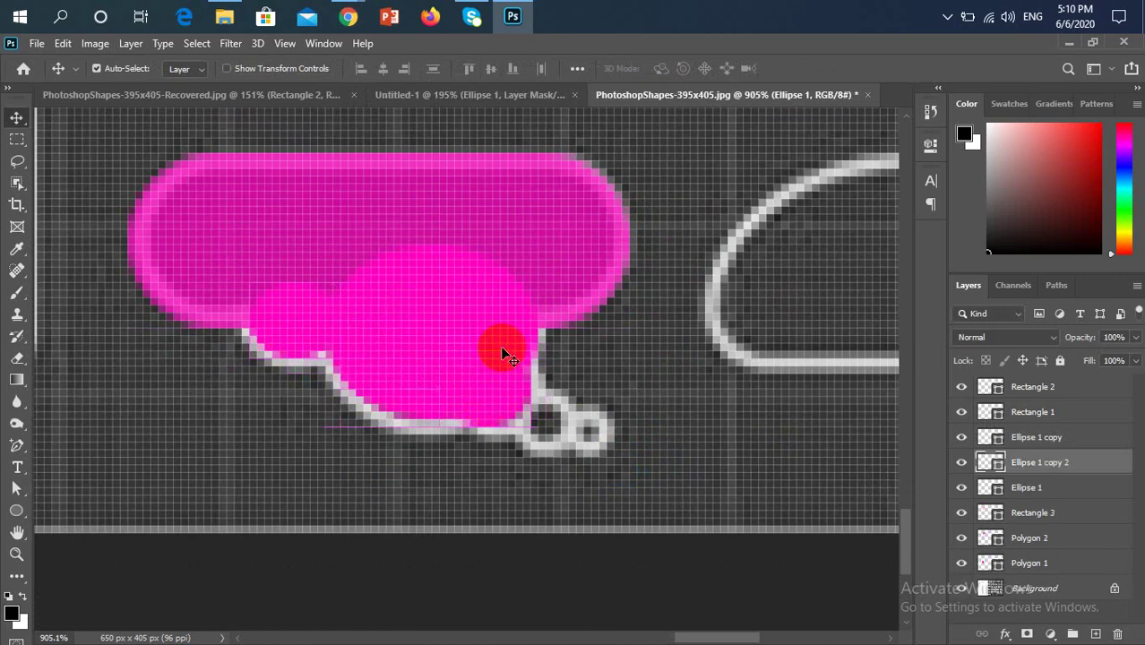
Step: Select the rounded rectangle layer and set its opacity to 100%
{"action": "scroll", "coordinate": [600, 390], "scroll_direction": "down", "scroll_amount": 4}
{"action": "left_click_drag", "start_coordinate": [588, 396], "coordinate": [592, 339]}
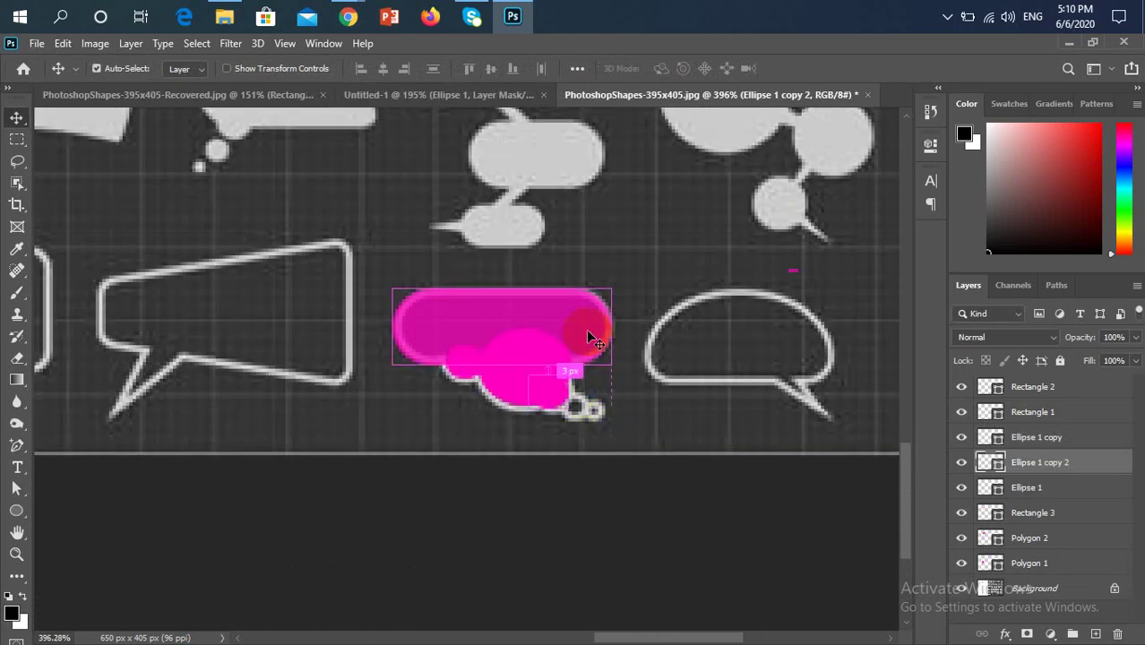
{"action": "left_click", "coordinate": [592, 339], "text": "ctrl"}
{"action": "key", "text": "7"}
{"action": "key", "text": "6"}
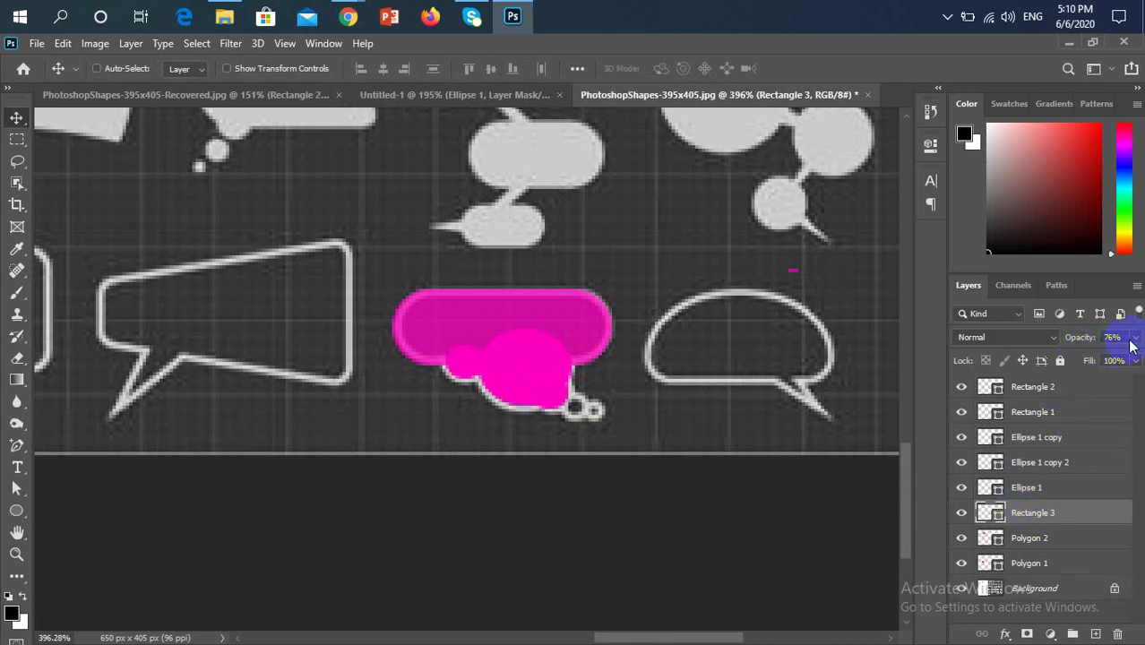
{"action": "left_click", "coordinate": [1134, 337]}
{"action": "left_click_drag", "start_coordinate": [1114, 355], "coordinate": [1136, 355]}
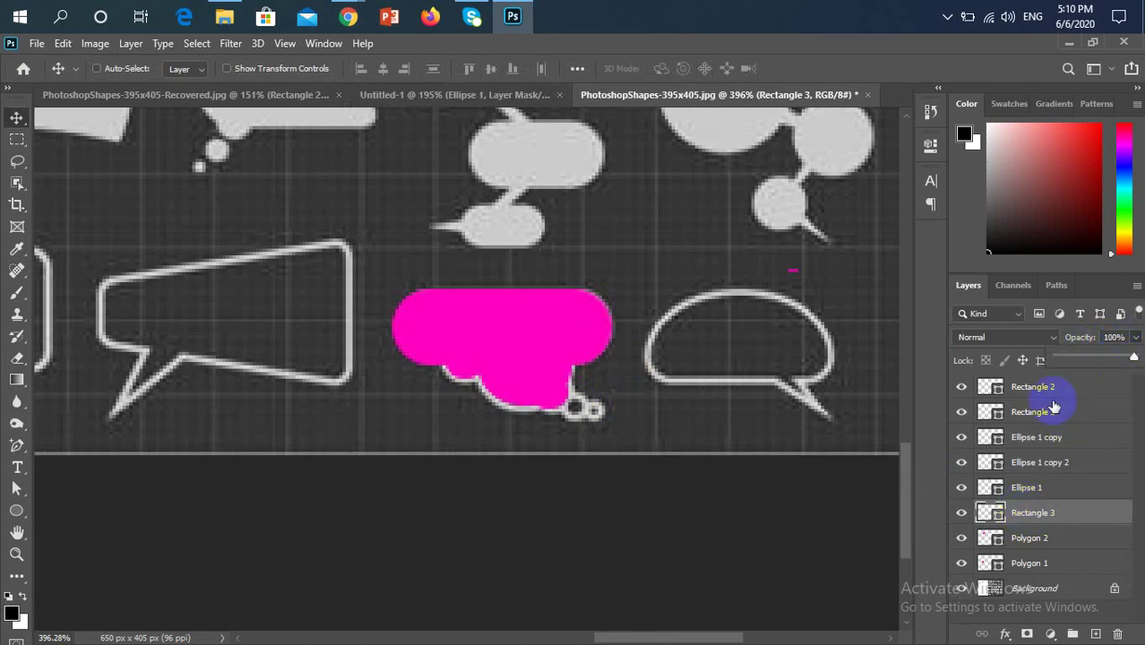
Step: Select the rounded rectangle together with the three ellipses and merge them into a single cloud shape layer
{"action": "scroll", "coordinate": [542, 392], "scroll_direction": "up", "scroll_amount": 1}
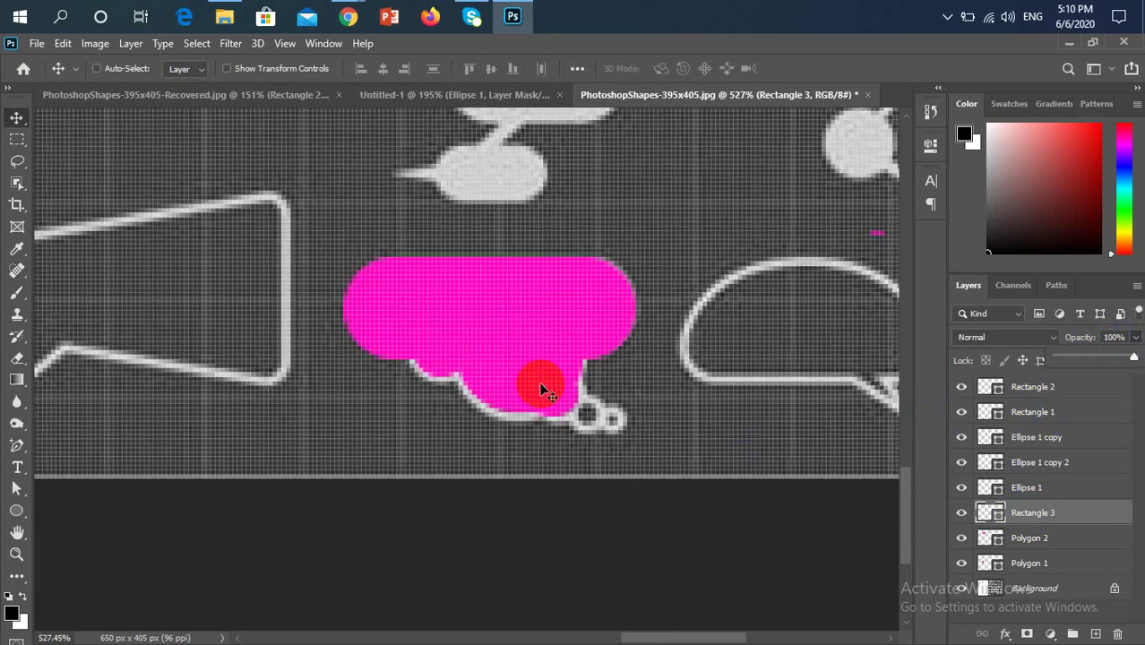
{"action": "key", "text": "ctrl"}
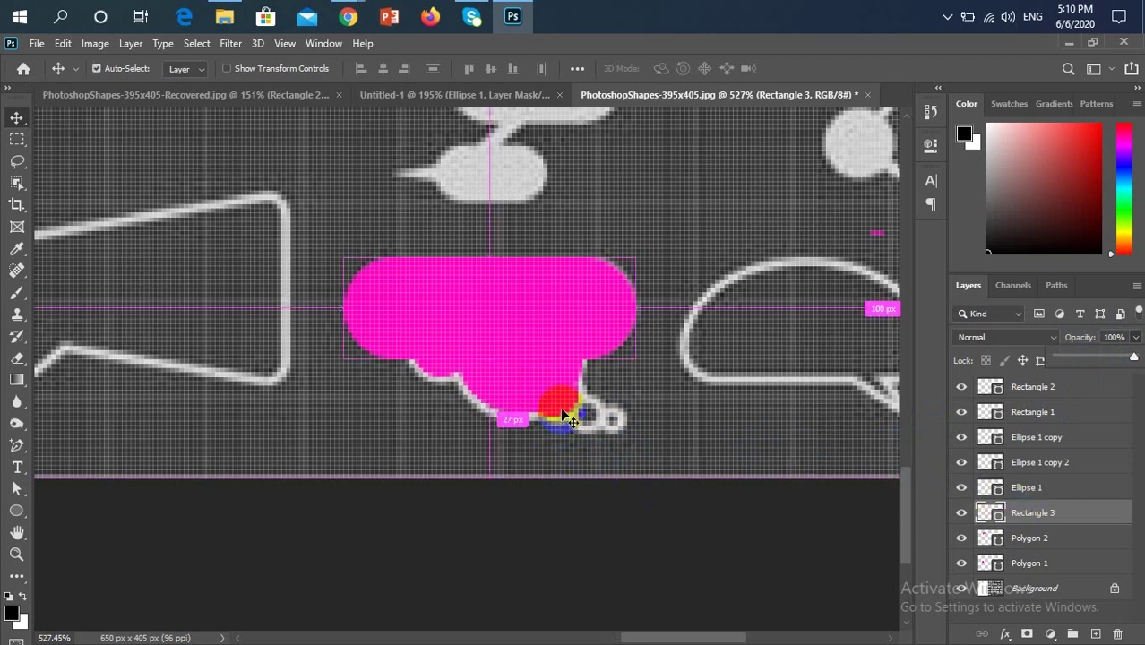
{"action": "left_click", "coordinate": [560, 412]}
{"action": "left_click_drag", "start_coordinate": [521, 396], "coordinate": [443, 376]}
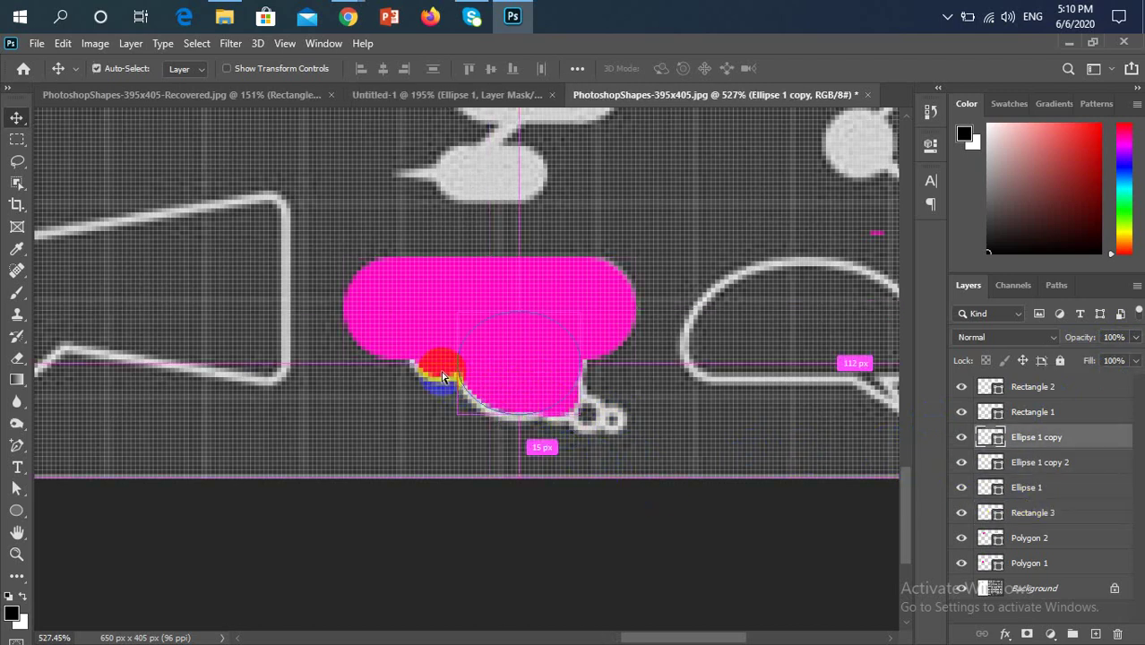
{"action": "key", "text": "ctrl+z"}
{"action": "left_click", "coordinate": [408, 288]}
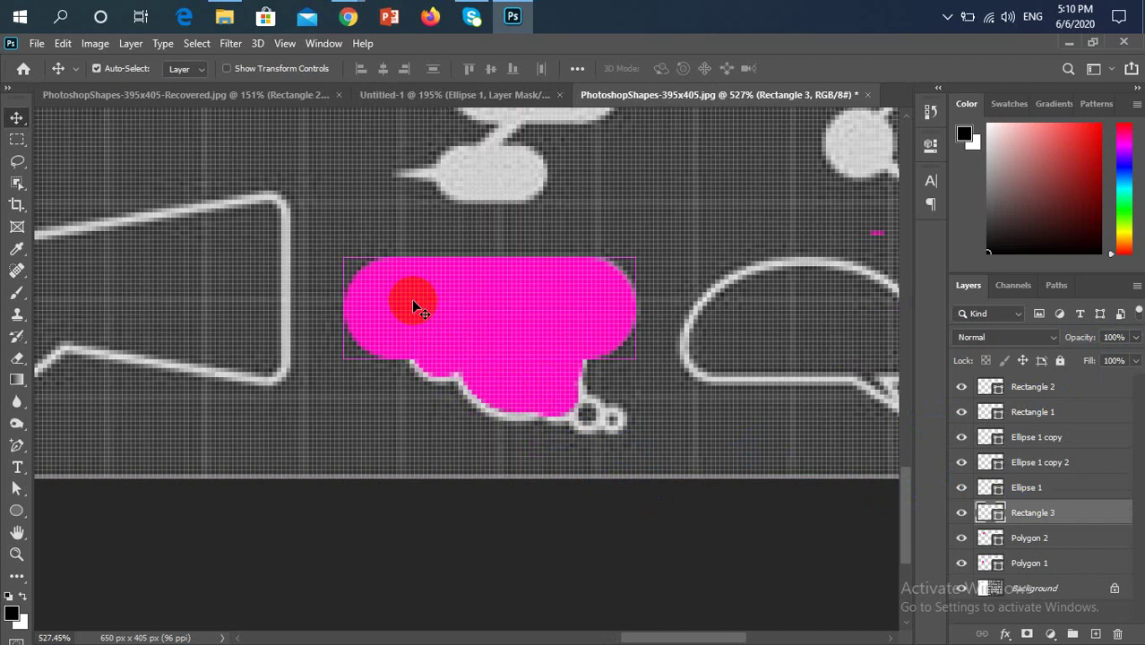
{"action": "left_click", "coordinate": [562, 407]}
{"action": "left_click_drag", "start_coordinate": [562, 407], "coordinate": [887, 491]}
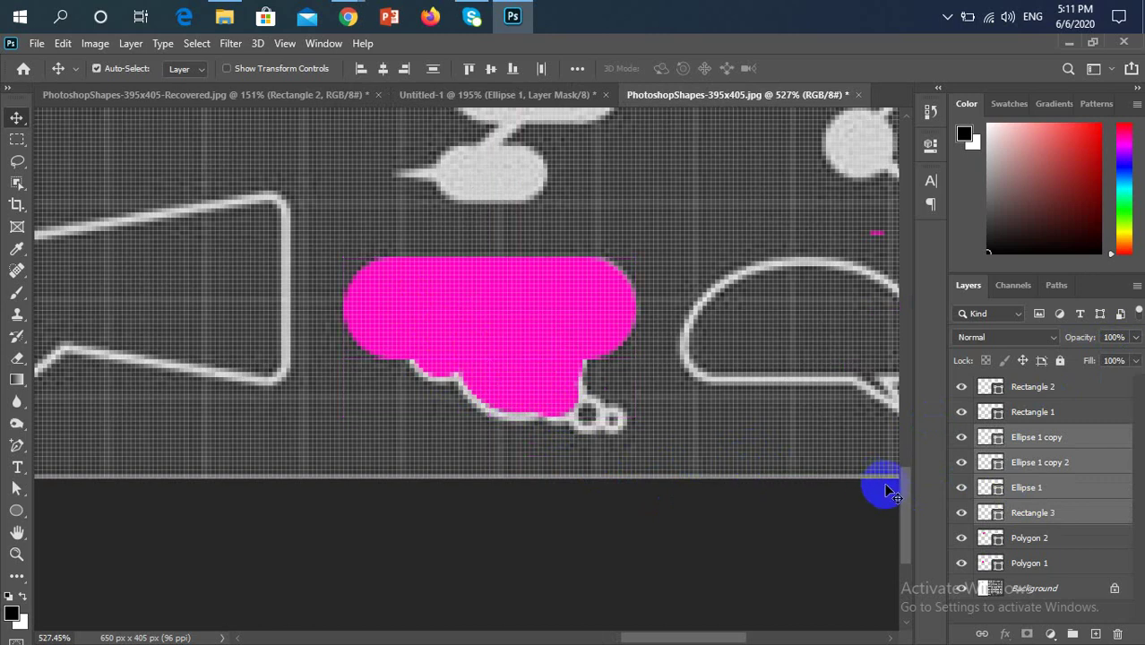
{"action": "key", "text": "ctrl+e"}
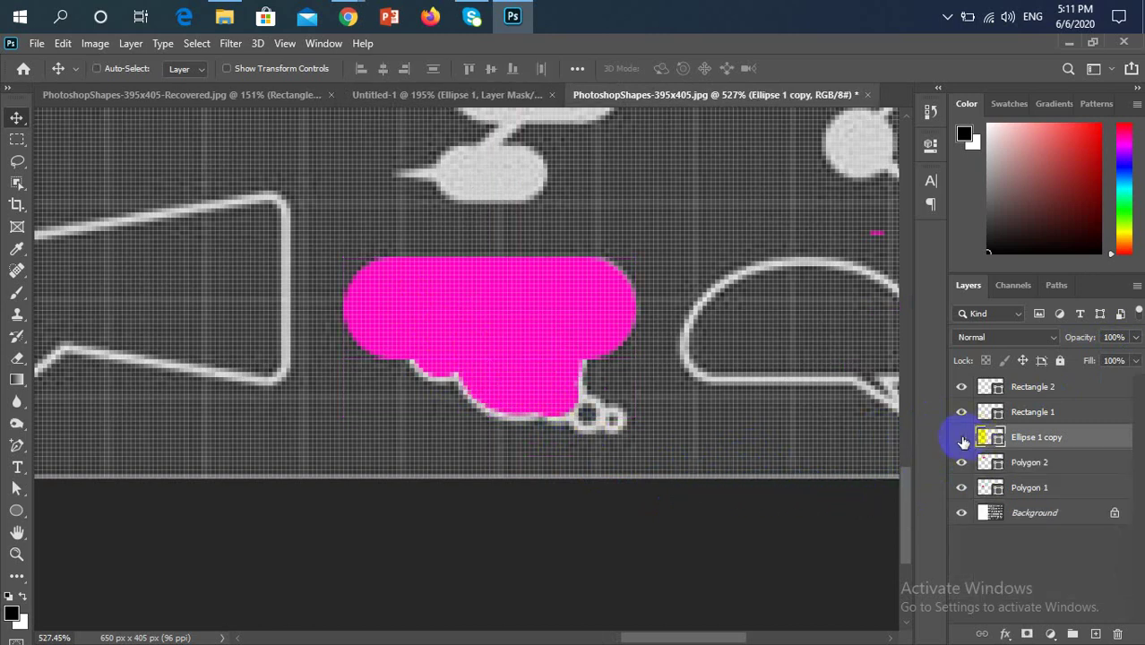
{"action": "left_click", "coordinate": [961, 439]}
{"action": "left_click", "coordinate": [961, 439]}
{"action": "scroll", "coordinate": [587, 414], "scroll_direction": "up", "scroll_amount": 2}
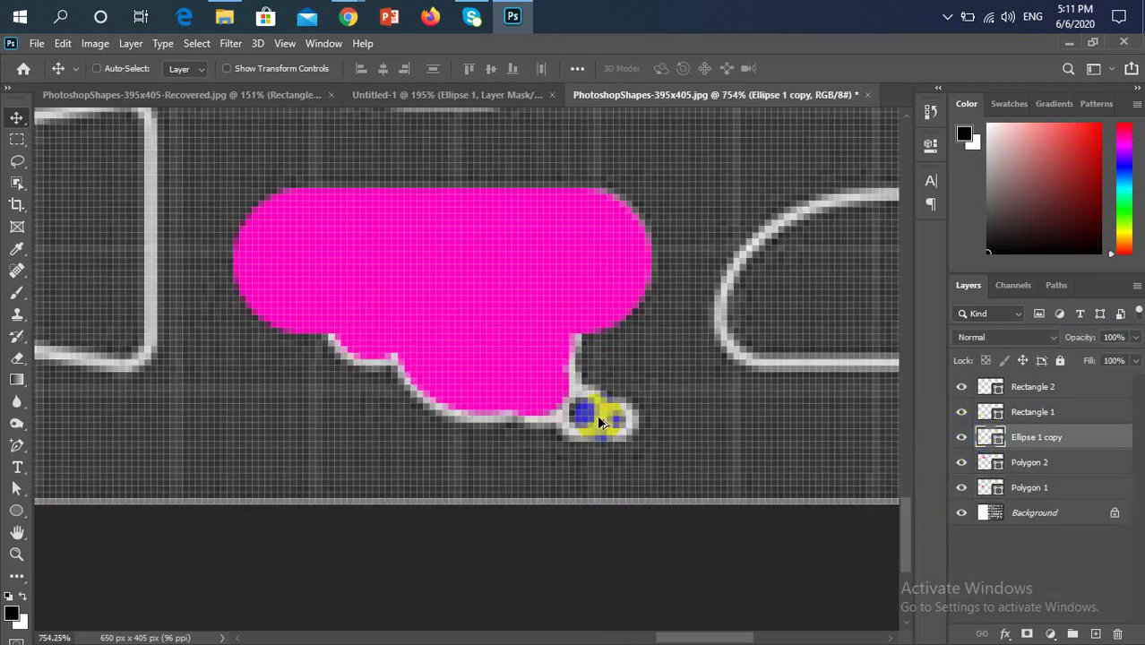
{"action": "scroll", "coordinate": [593, 415], "scroll_direction": "down", "scroll_amount": 3}
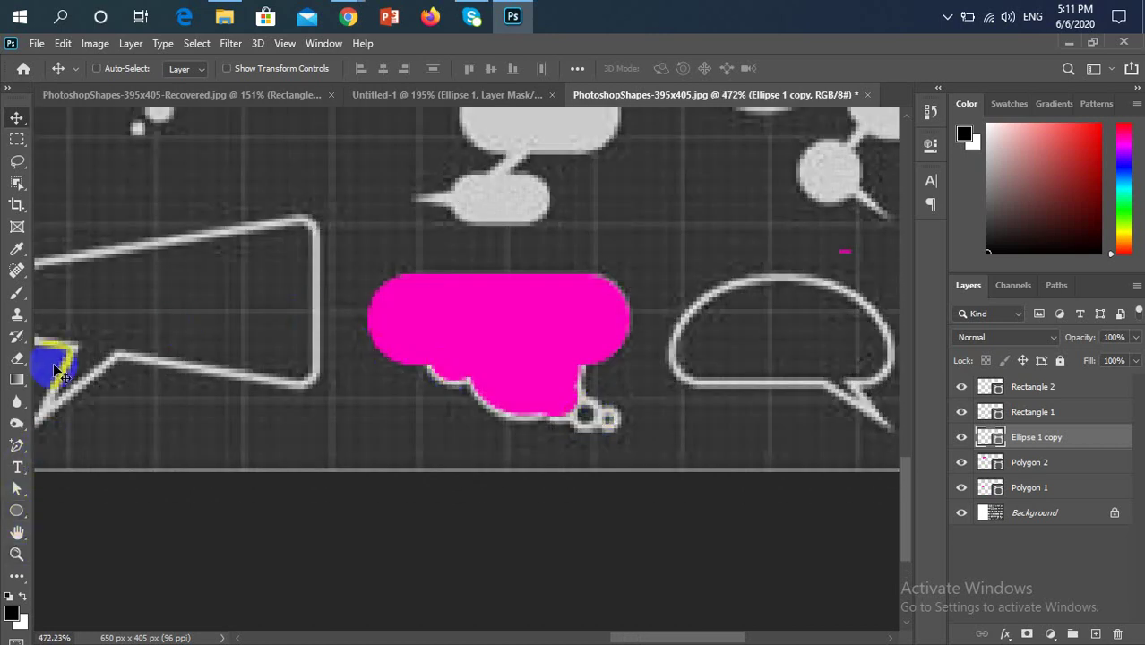
{"action": "left_click_drag", "start_coordinate": [534, 356], "coordinate": [503, 328]}
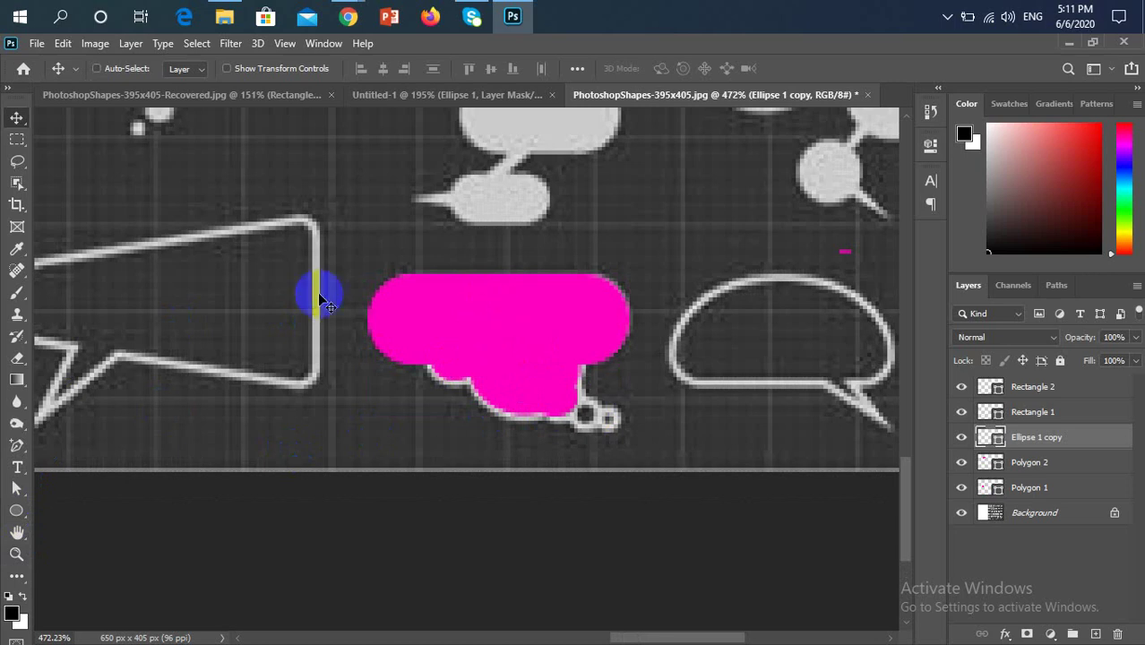
{"action": "left_click", "coordinate": [417, 358]}
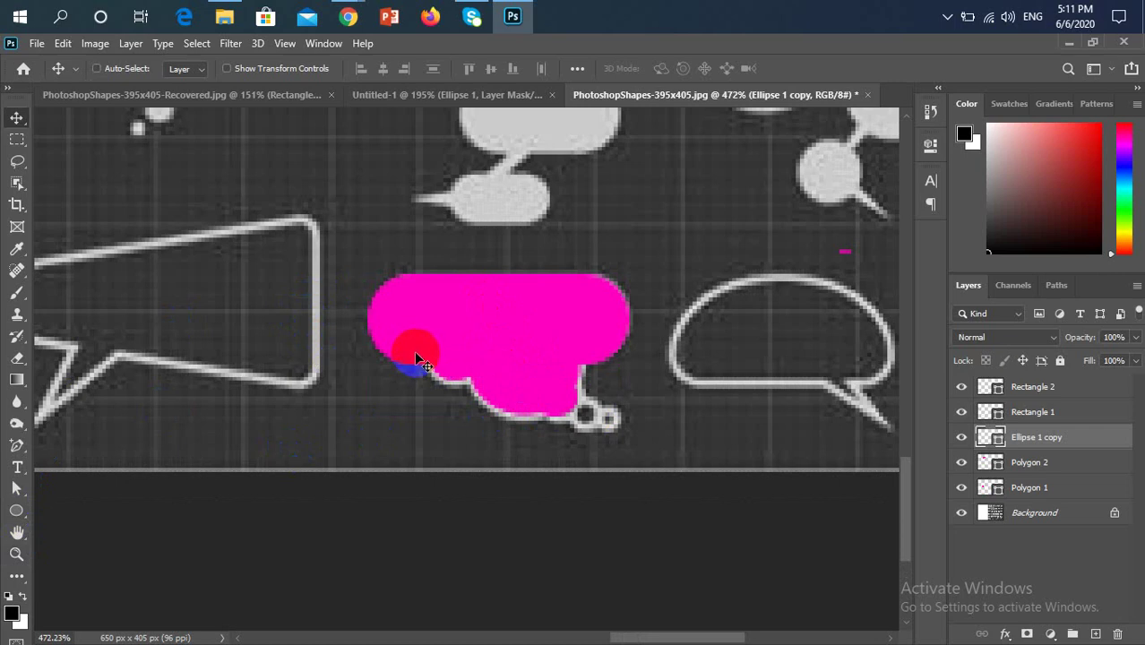
{"action": "left_click_drag", "start_coordinate": [408, 337], "coordinate": [544, 335]}
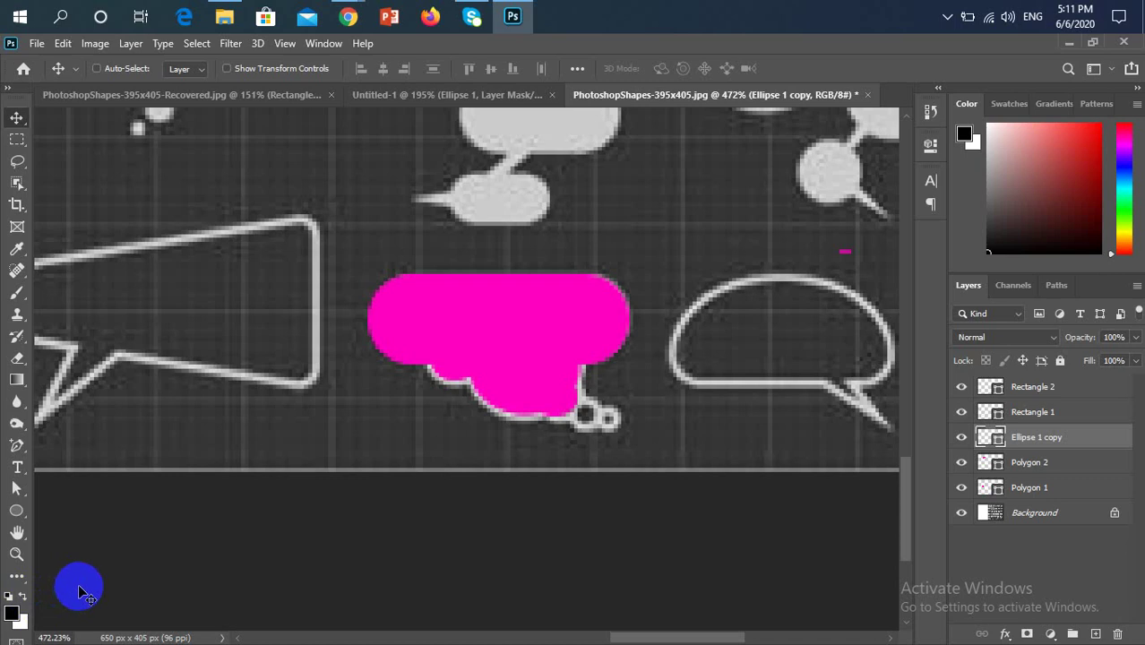
{"action": "left_click", "coordinate": [519, 350]}
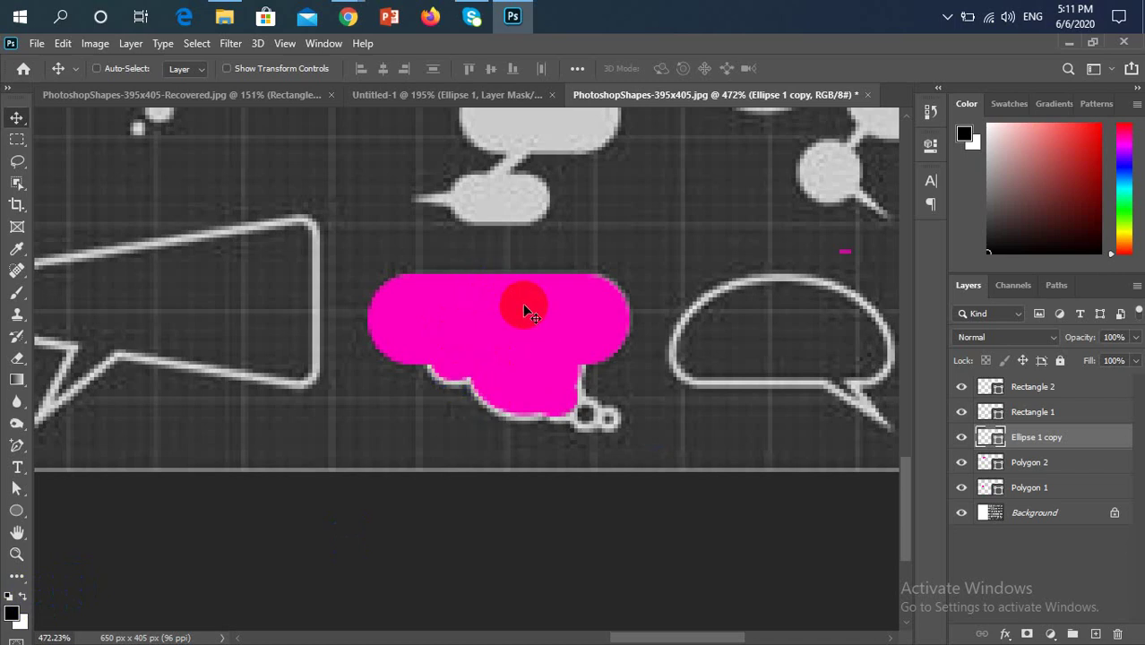
Step: Remove the merged cloud shape's fill and give it a pink stroke
{"action": "left_click", "coordinate": [16, 514]}
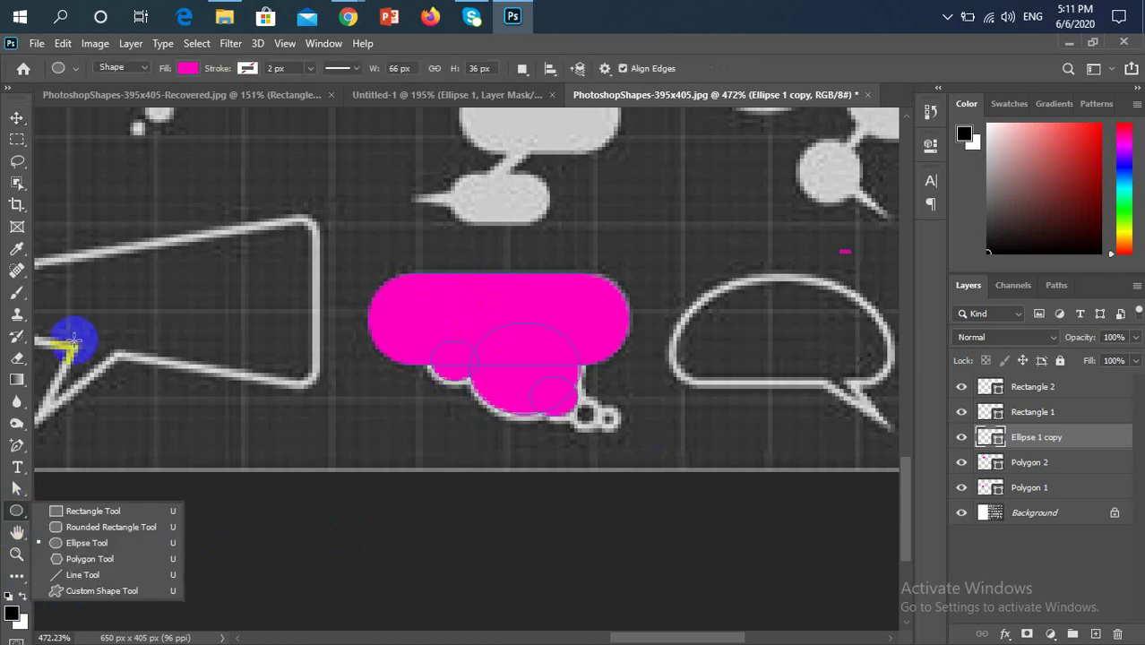
{"action": "left_click", "coordinate": [187, 68]}
{"action": "left_click", "coordinate": [90, 101]}
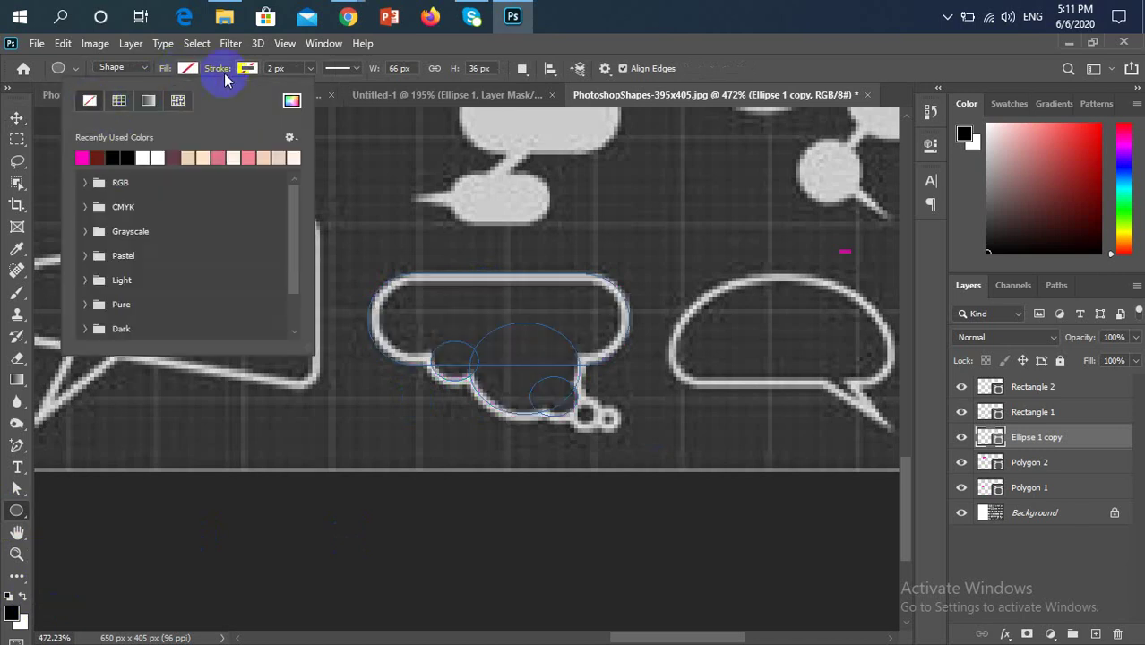
{"action": "left_click", "coordinate": [247, 69]}
{"action": "left_click", "coordinate": [147, 155]}
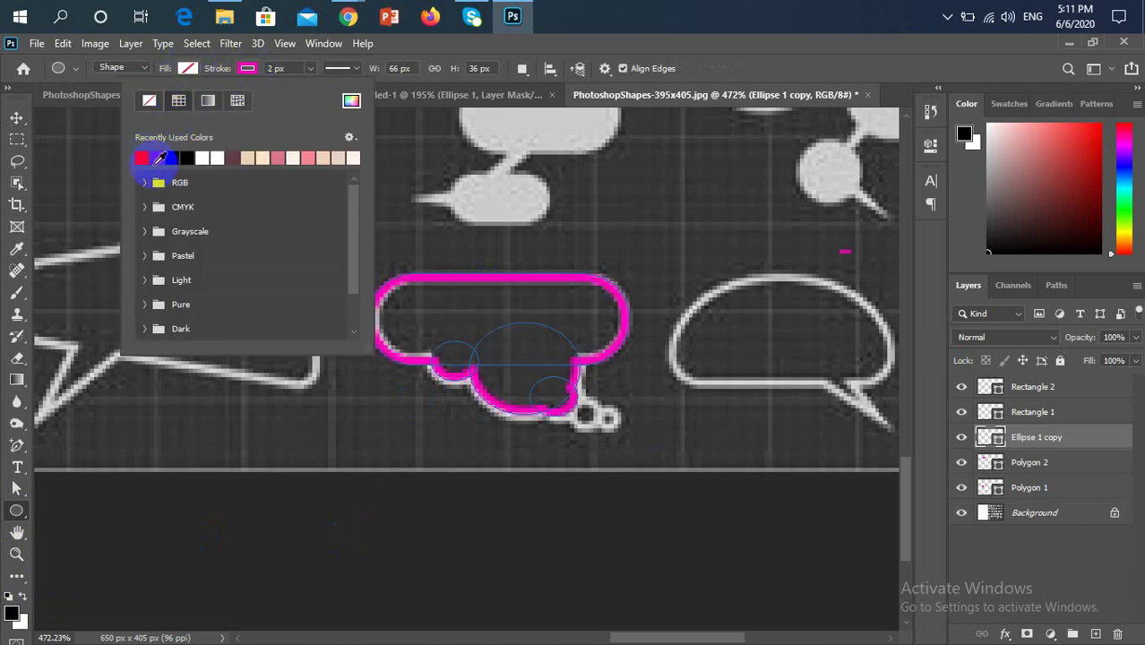
{"action": "left_click", "coordinate": [15, 120]}
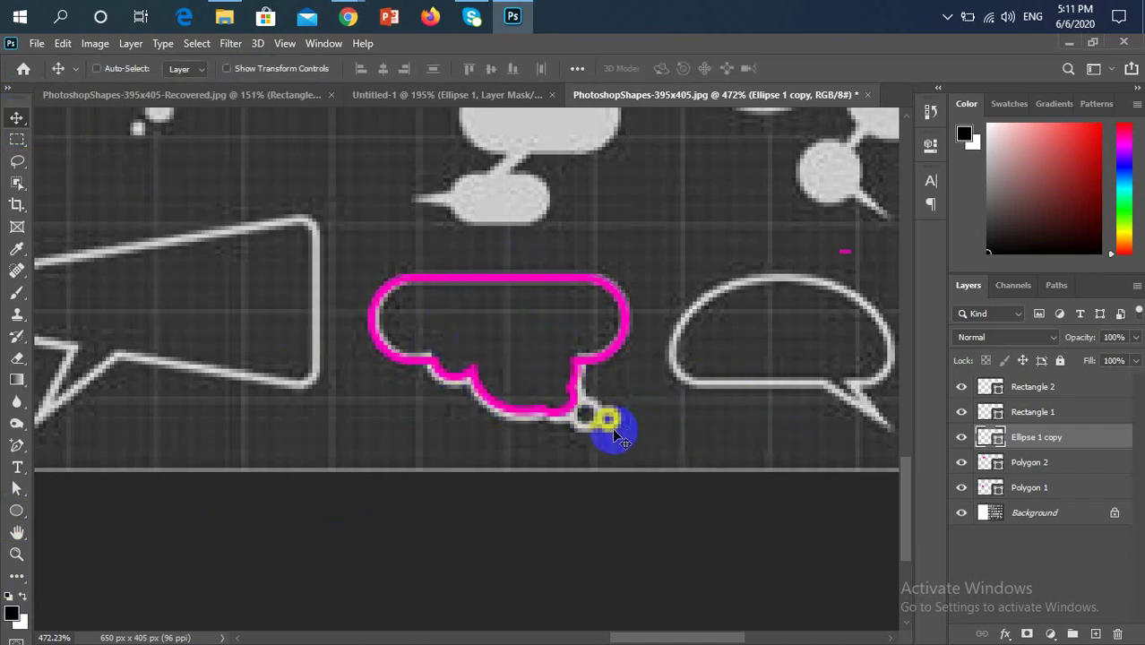
Step: Draw a 5 × 5 px pink-outlined ellipse over the larger of the cloud bubble's two tail circles
{"action": "scroll", "coordinate": [631, 445], "scroll_direction": "up", "scroll_amount": 3}
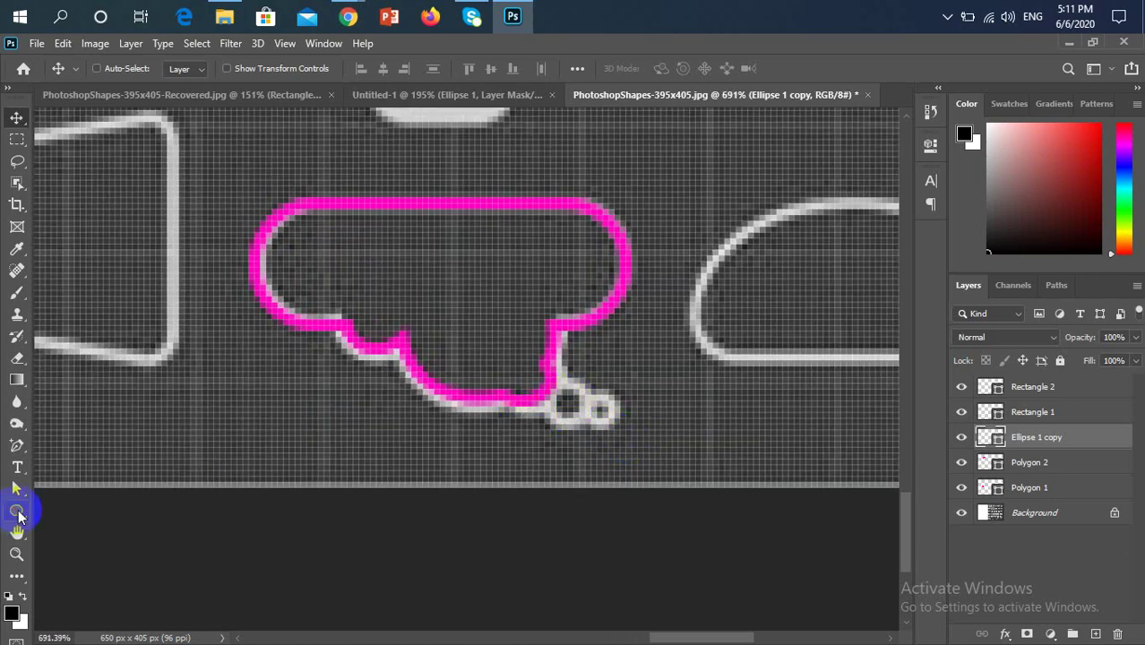
{"action": "left_click", "coordinate": [17, 513]}
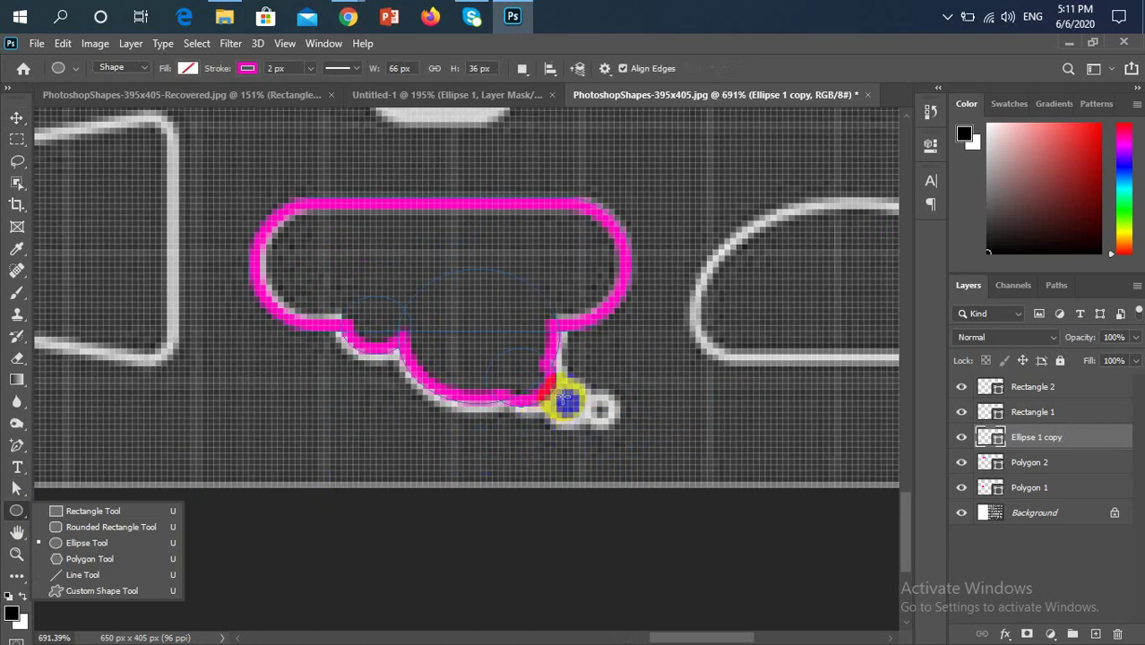
{"action": "left_click_drag", "start_coordinate": [562, 400], "coordinate": [586, 419]}
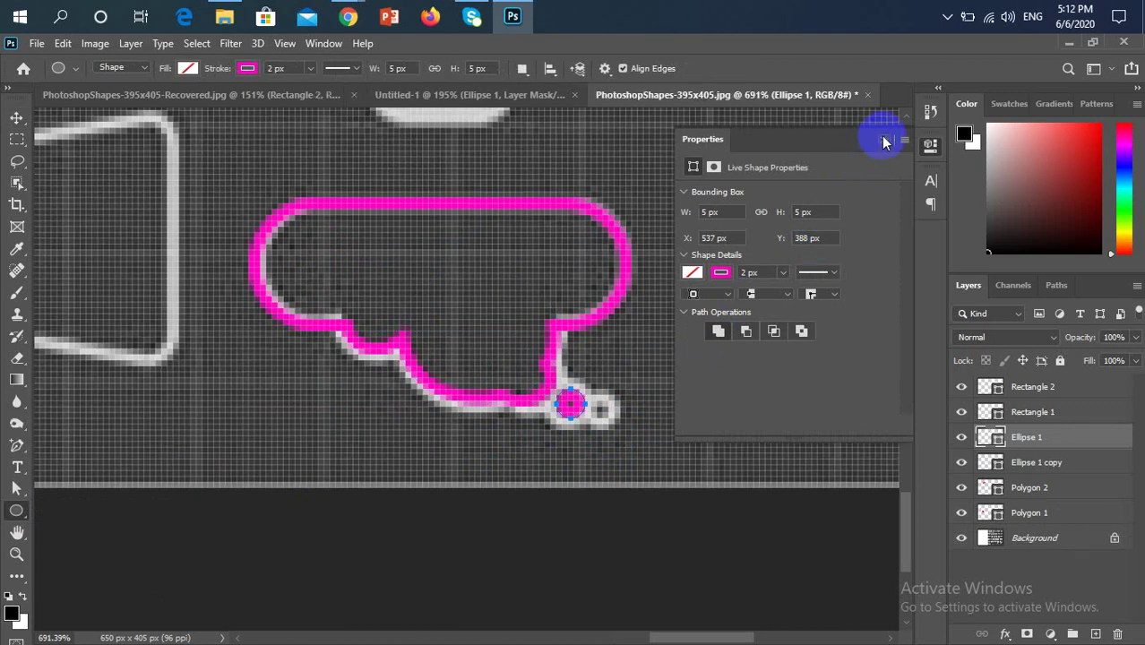
{"action": "left_click", "coordinate": [883, 141]}
{"action": "left_click", "coordinate": [16, 117]}
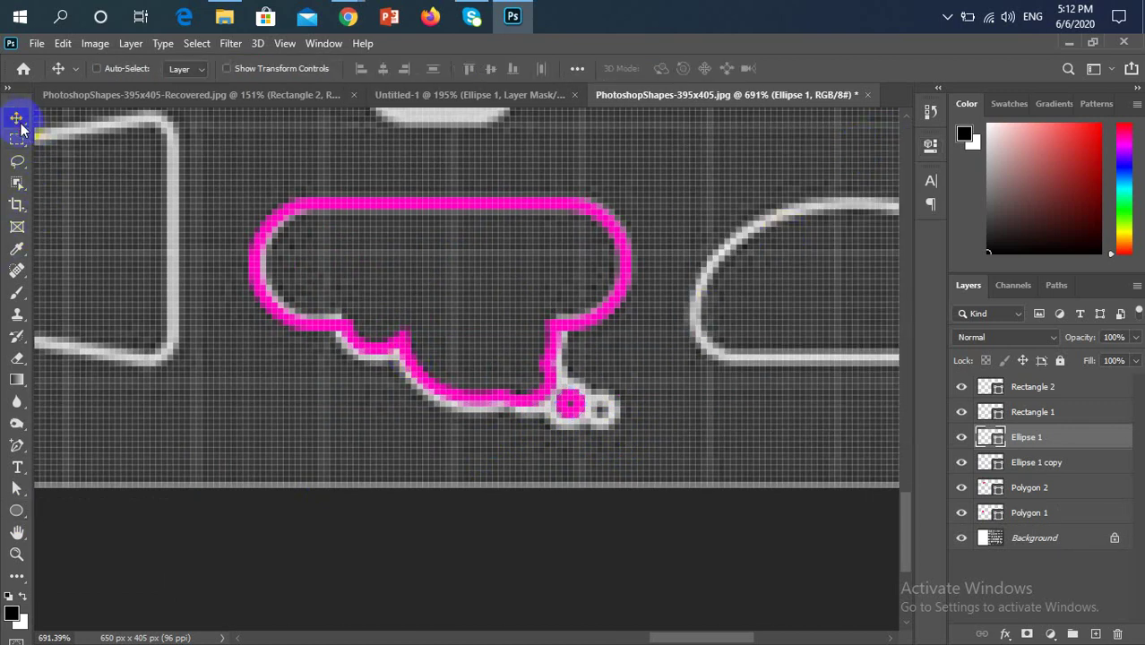
Step: Enlarge the small tail ellipse with Free Transform to match the larger tail circle of the reference
{"action": "key", "text": "ctrl+t"}
{"action": "left_click", "coordinate": [580, 402]}
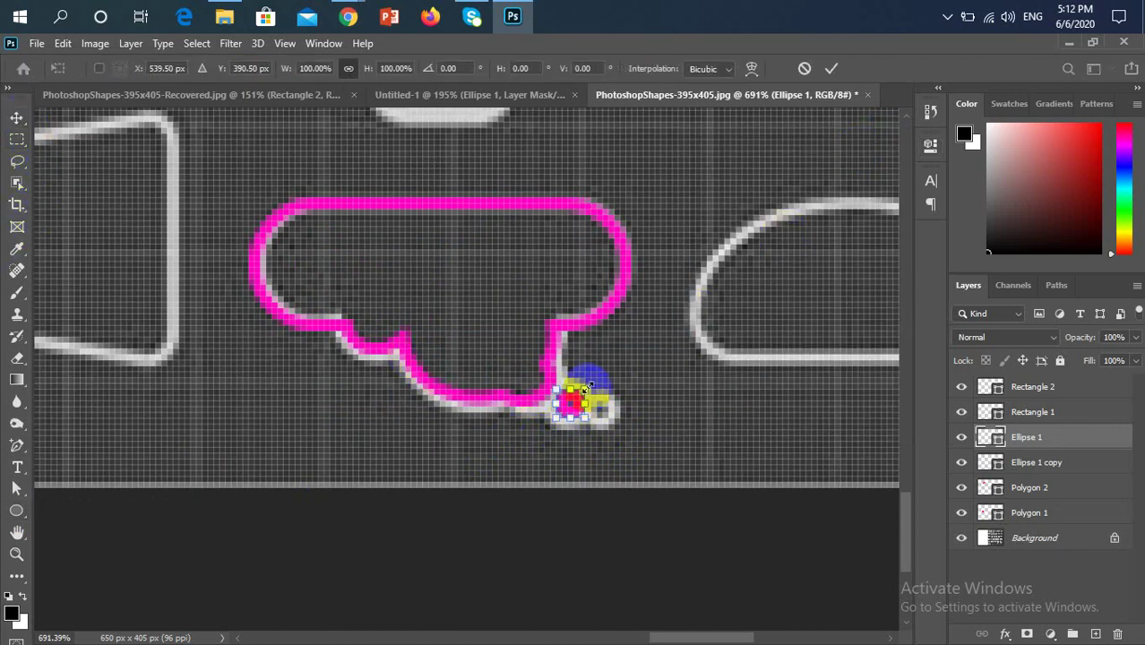
{"action": "mouse_move", "coordinate": [589, 387]}
{"action": "left_mouse_down"}
{"action": "mouse_move", "coordinate": [621, 353]}
{"action": "mouse_move", "coordinate": [596, 382]}
{"action": "left_mouse_up"}
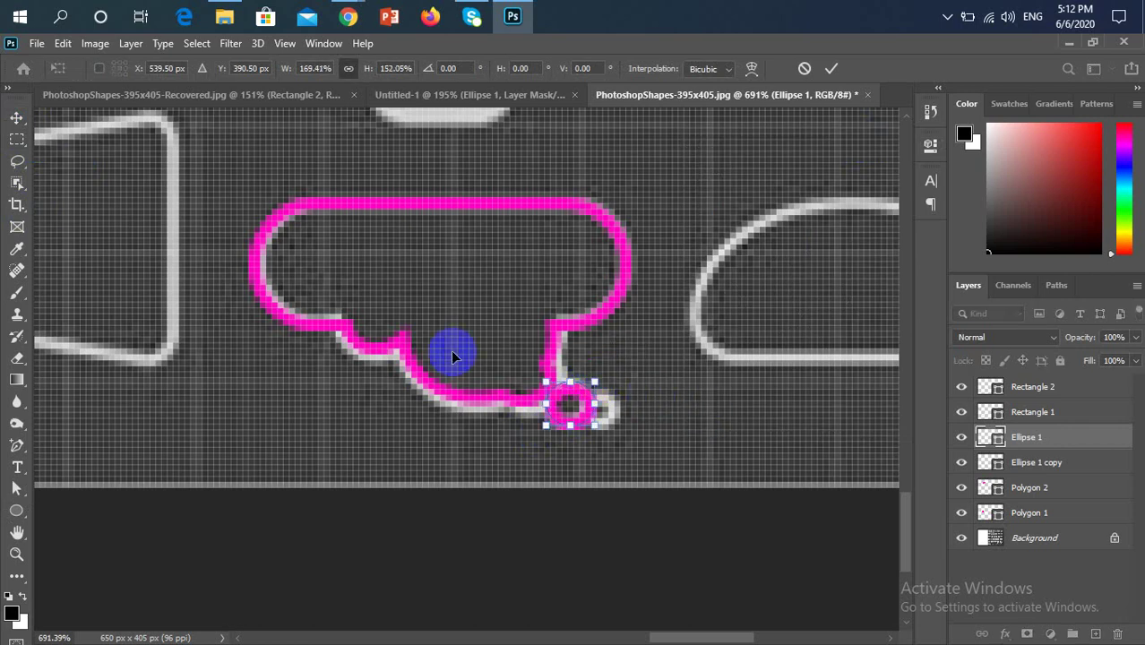
{"action": "key", "text": "ctrl+z"}
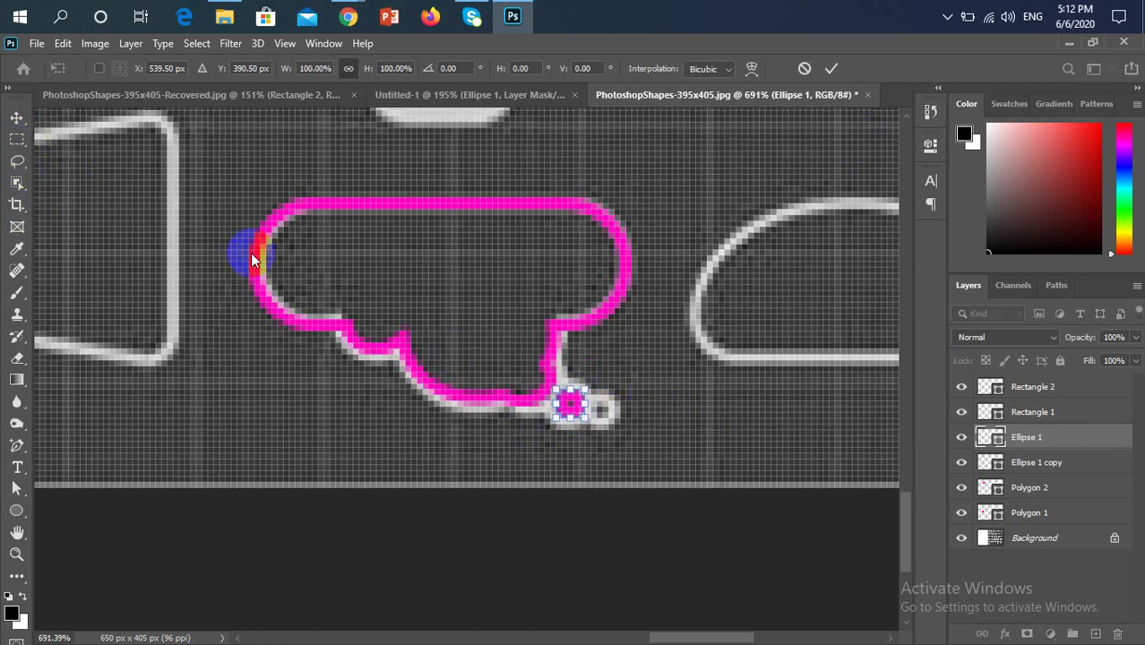
{"action": "left_click_drag", "start_coordinate": [572, 386], "coordinate": [600, 369]}
{"action": "left_click_drag", "start_coordinate": [556, 418], "coordinate": [594, 401]}
{"action": "key", "text": "Return"}
{"action": "left_click", "coordinate": [589, 397]}
{"action": "scroll", "coordinate": [591, 403], "scroll_direction": "down", "scroll_amount": 4}
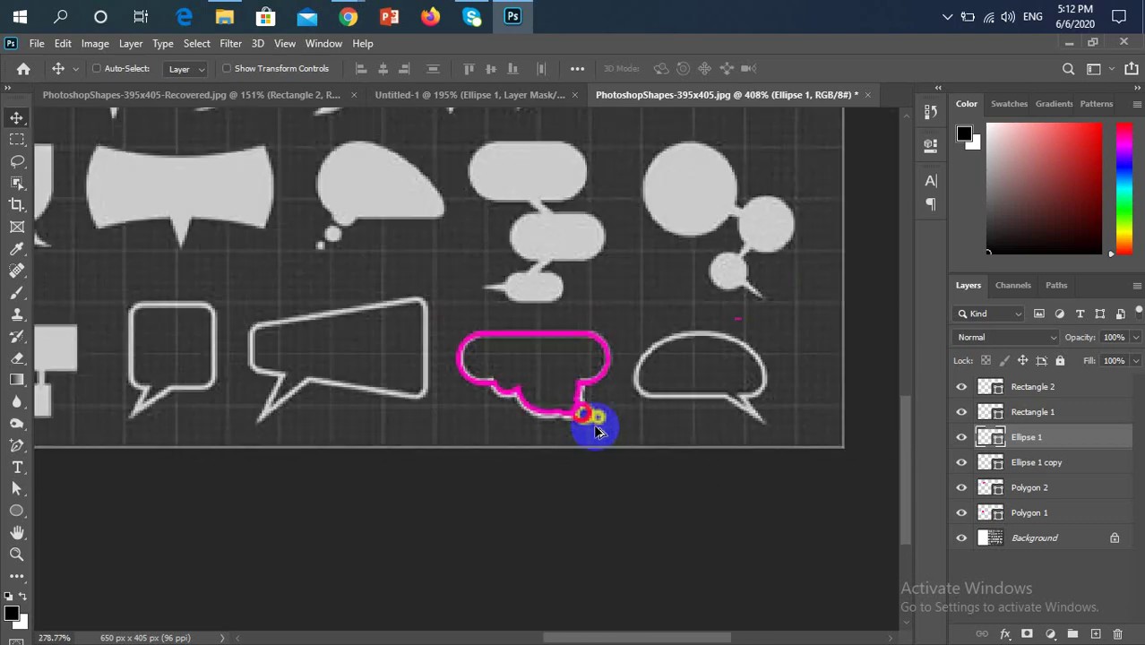
Step: Duplicate the tail circle, scale the copy to about 77%, and place it over the smaller outer tail circle
{"action": "scroll", "coordinate": [596, 430], "scroll_direction": "up", "scroll_amount": 4}
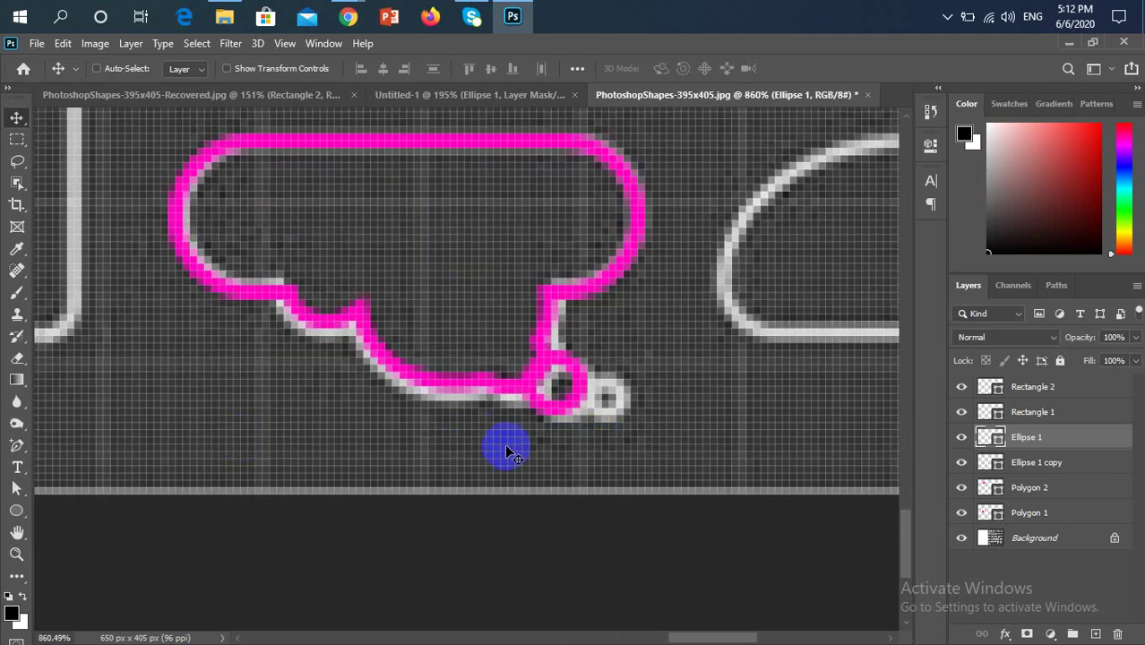
{"action": "left_click_drag", "start_coordinate": [555, 416], "coordinate": [632, 422]}
{"action": "key", "text": "ctrl+t"}
{"action": "left_click", "coordinate": [611, 411]}
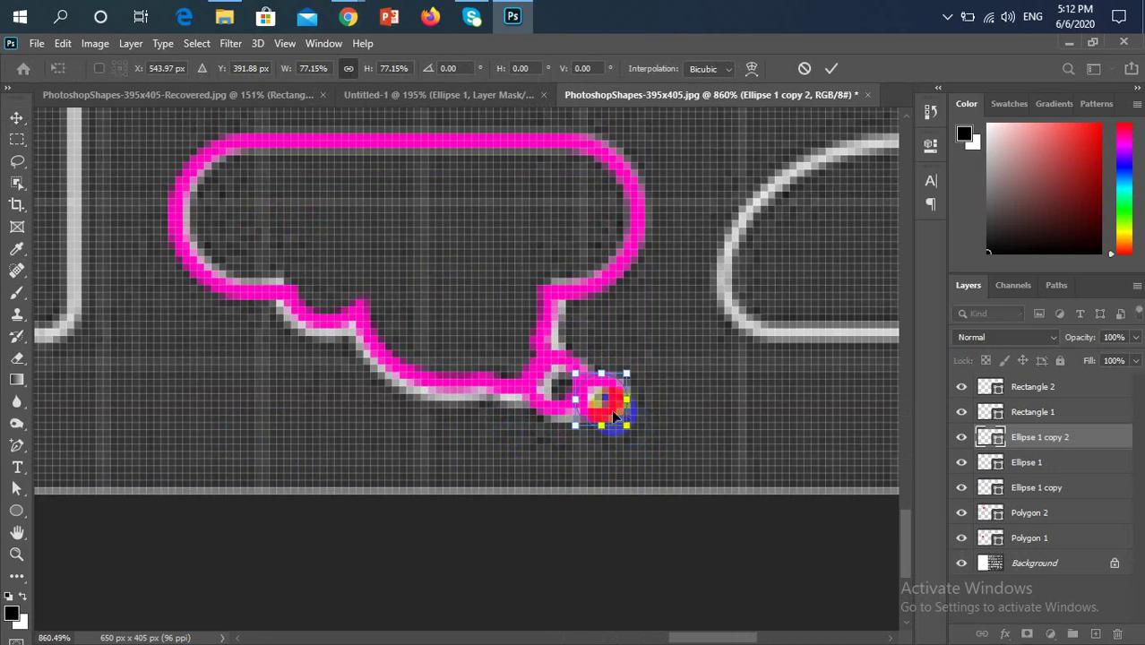
{"action": "left_click_drag", "start_coordinate": [612, 410], "coordinate": [584, 418]}
Step: Select the cloud outline and both tail circle layers together with the Move tool
{"action": "left_click", "coordinate": [551, 410], "text": "shift"}
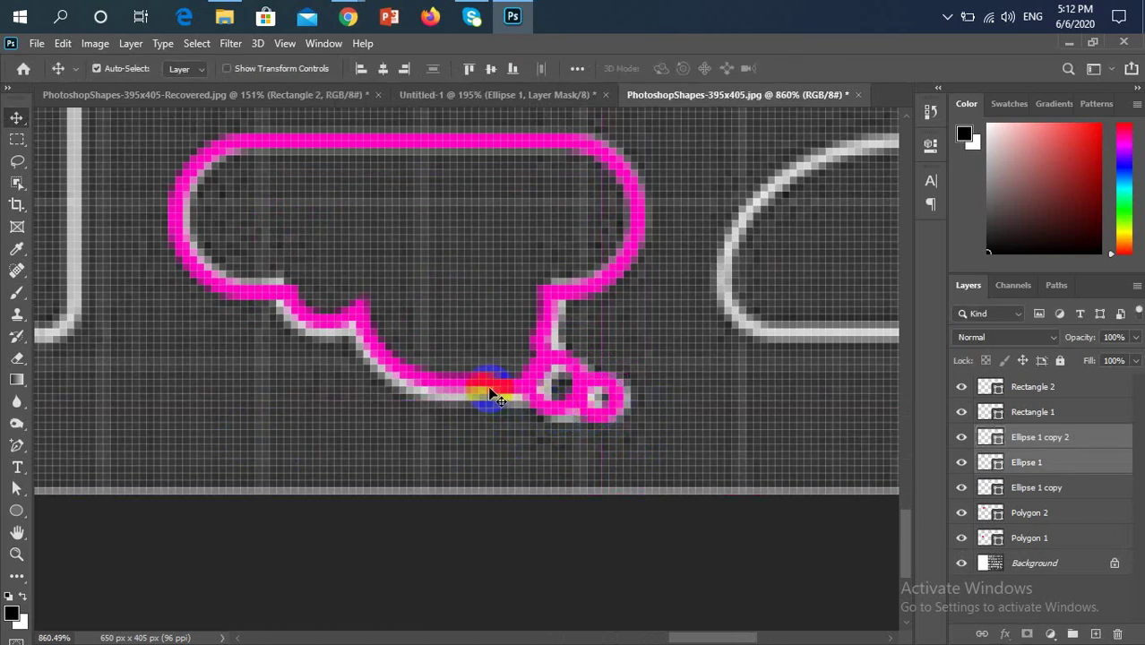
{"action": "left_click", "coordinate": [724, 414], "text": "shift"}
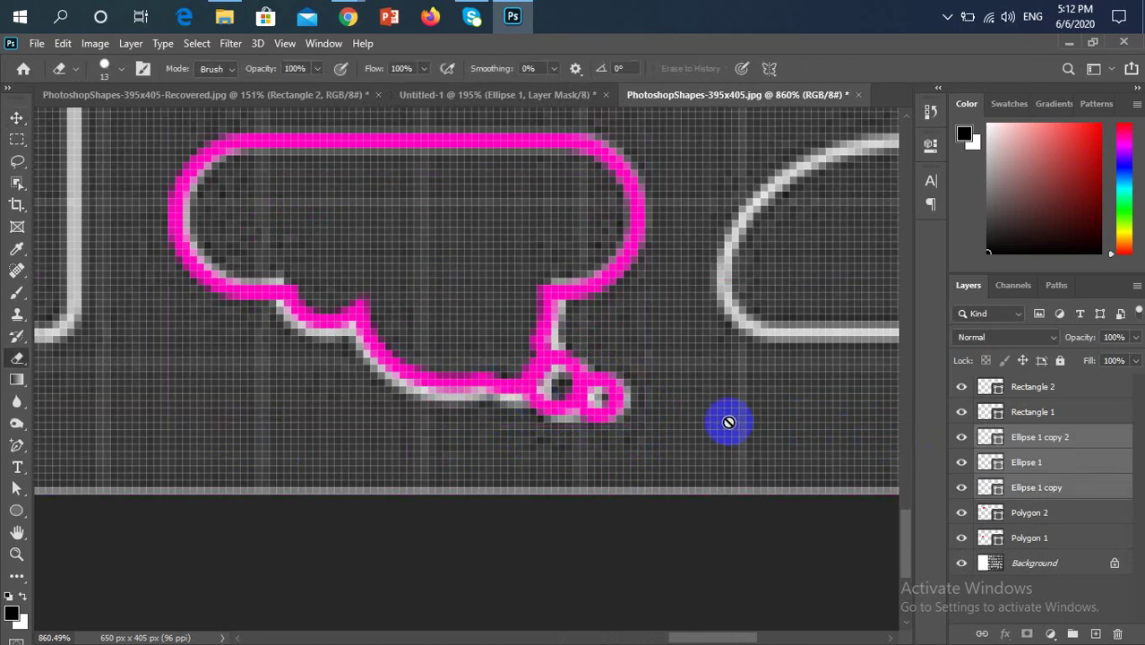
{"action": "key", "text": "e"}
{"action": "scroll", "coordinate": [717, 422], "scroll_direction": "down", "scroll_amount": 1}
{"action": "left_click", "coordinate": [16, 117]}
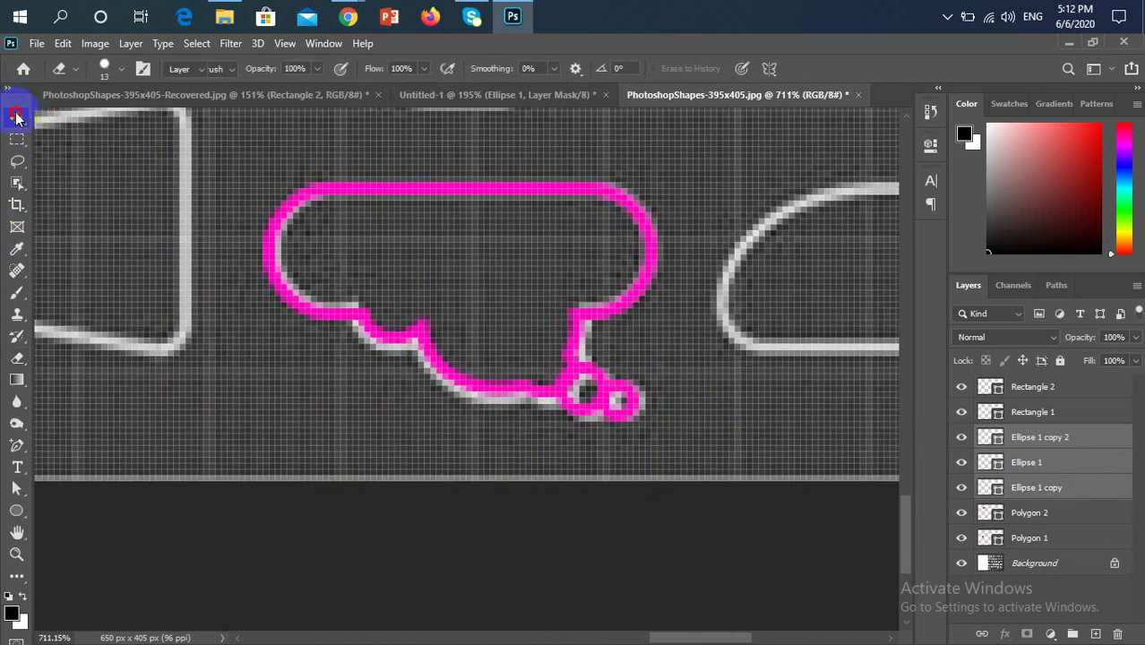
Step: Try to merge the cloud outline and the two tail circles into one shape layer
{"action": "key", "text": "ctrl+e"}
{"action": "scroll", "coordinate": [596, 409], "scroll_direction": "down", "scroll_amount": 2}
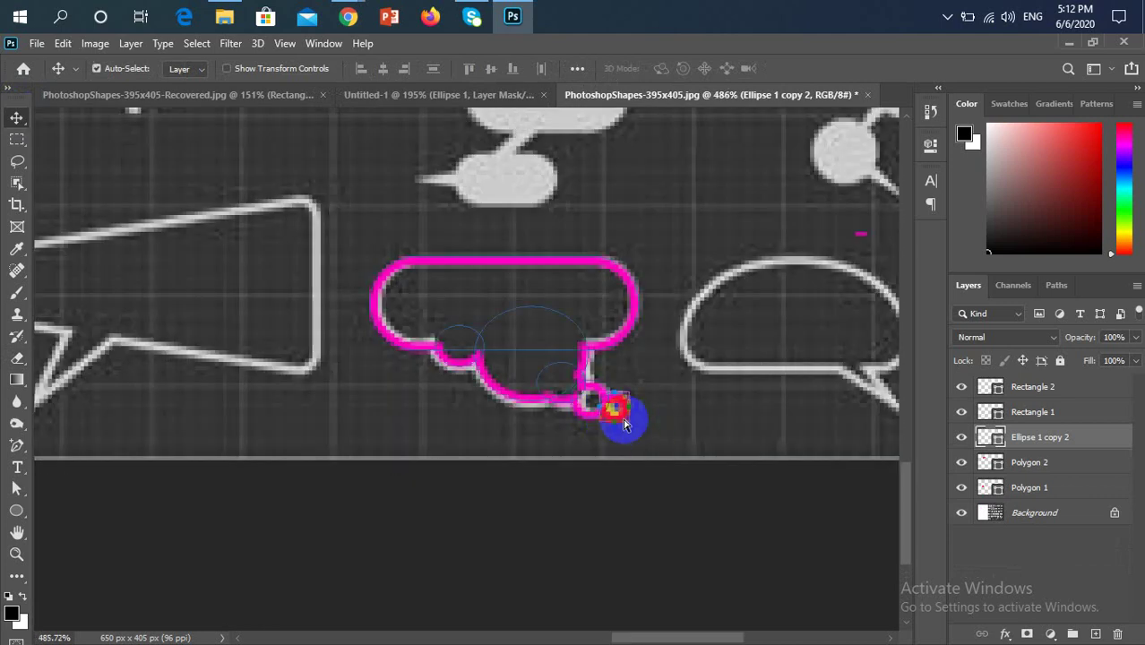
{"action": "key", "text": "ctrl+z"}
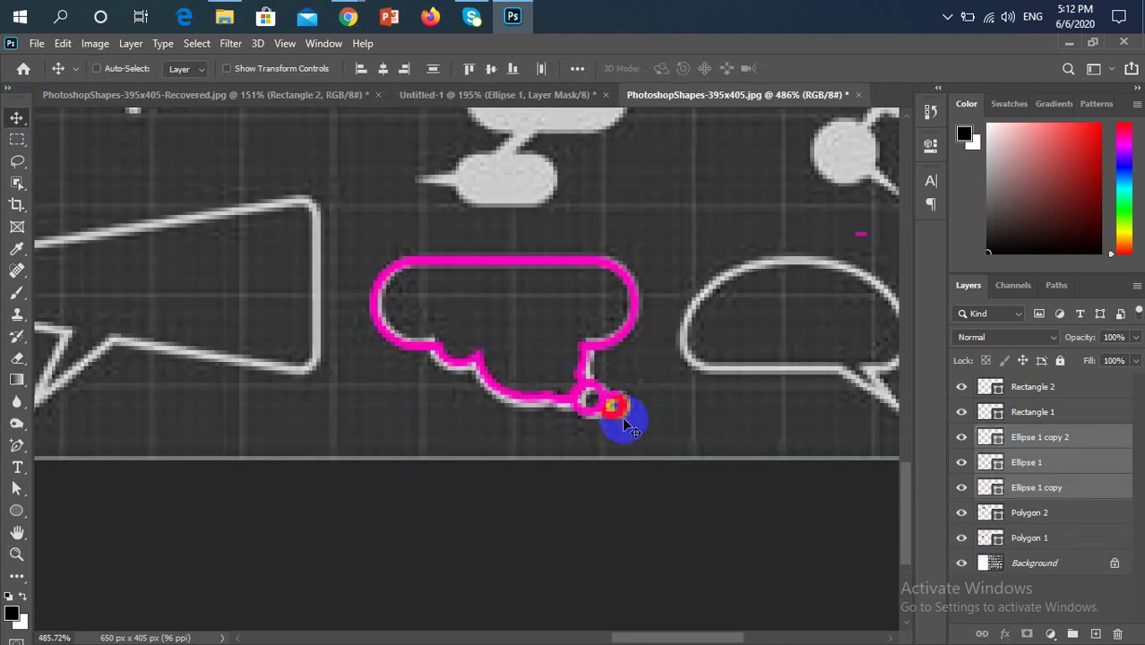
Step: Group the cloud outline with its two tail circles and move the group onto the white area below the other pink shapes
{"action": "scroll", "coordinate": [624, 428], "scroll_direction": "down", "scroll_amount": 3}
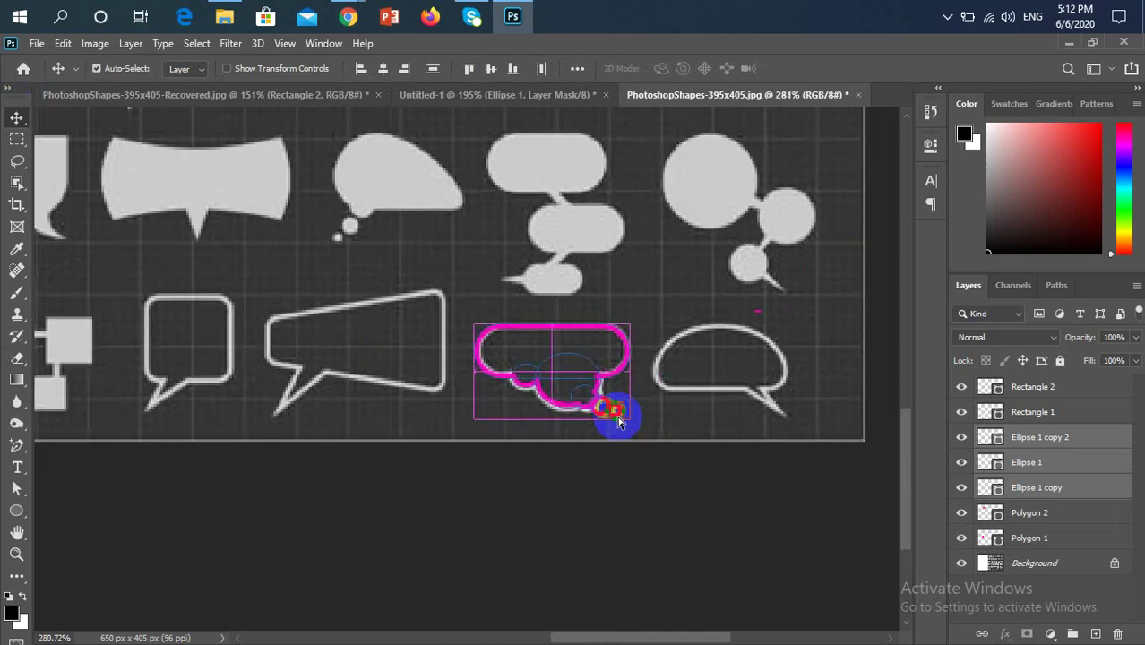
{"action": "key", "text": "ctrl+g"}
{"action": "scroll", "coordinate": [616, 429], "scroll_direction": "down", "scroll_amount": 3}
{"action": "left_click_drag", "start_coordinate": [605, 417], "coordinate": [605, 389]}
{"action": "left_click_drag", "start_coordinate": [605, 389], "coordinate": [166, 387]}
{"action": "scroll", "coordinate": [197, 325], "scroll_direction": "down", "scroll_amount": 2}
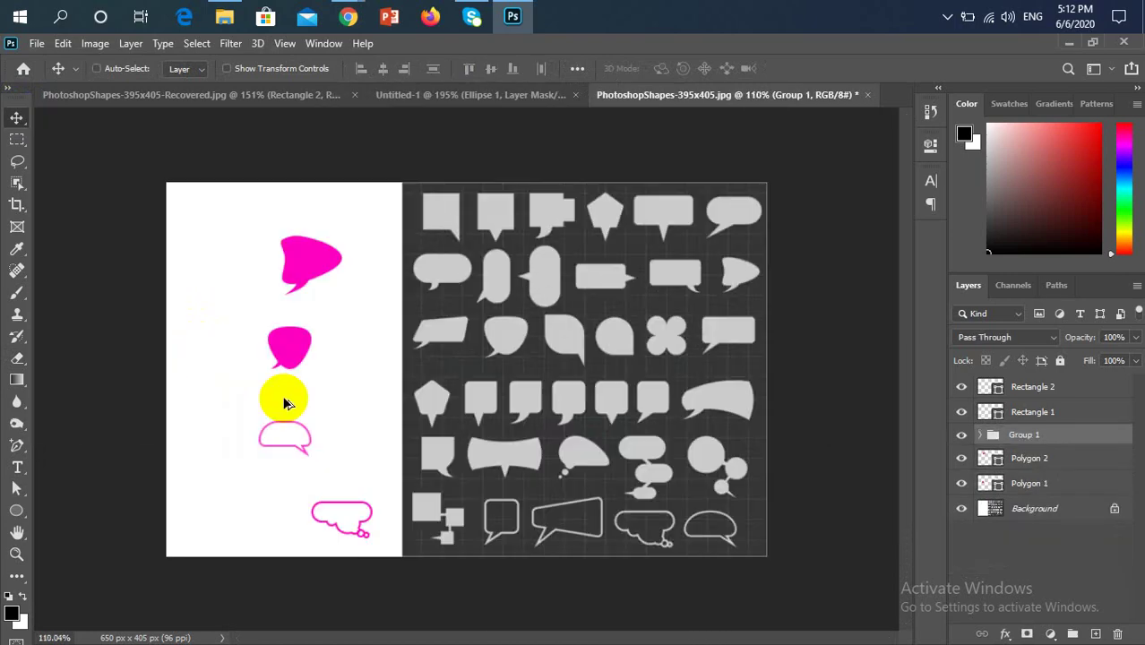
{"action": "scroll", "coordinate": [309, 573], "scroll_direction": "up", "scroll_amount": 3}
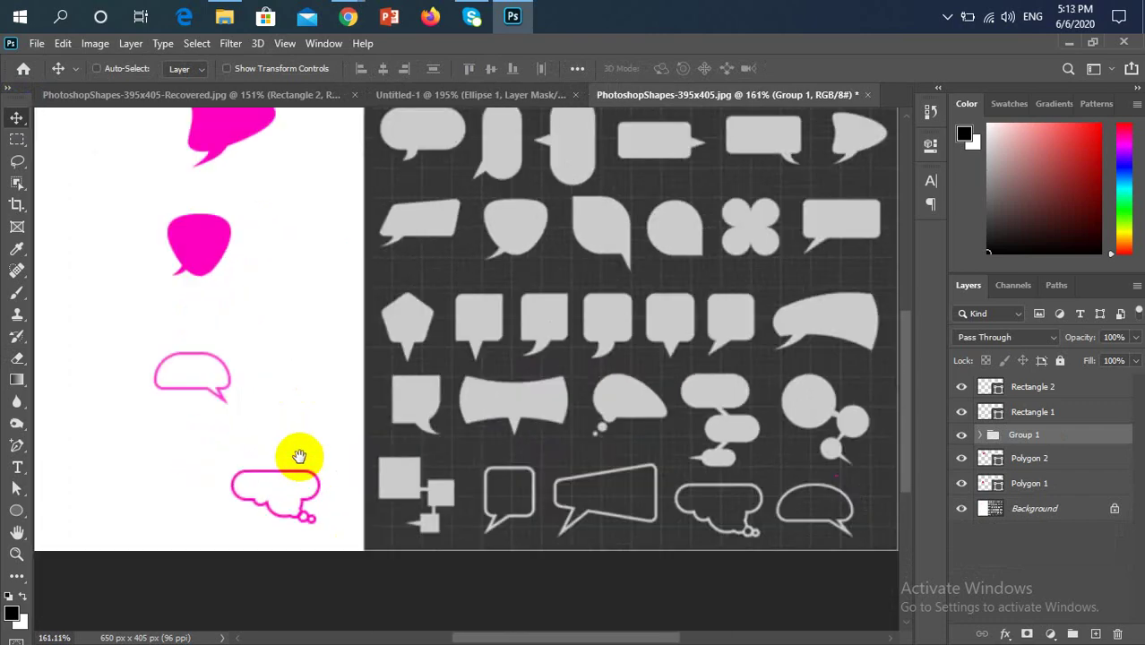
{"action": "scroll", "coordinate": [269, 447], "scroll_direction": "up", "scroll_amount": 5}
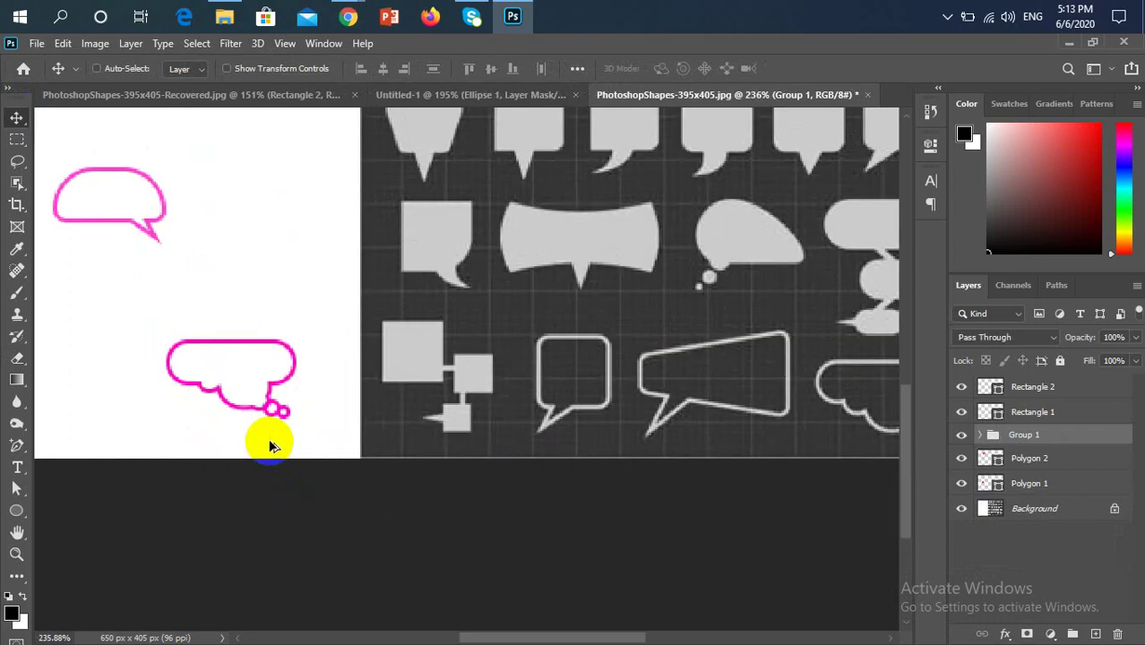
{"action": "scroll", "coordinate": [269, 427], "scroll_direction": "down", "scroll_amount": 5}
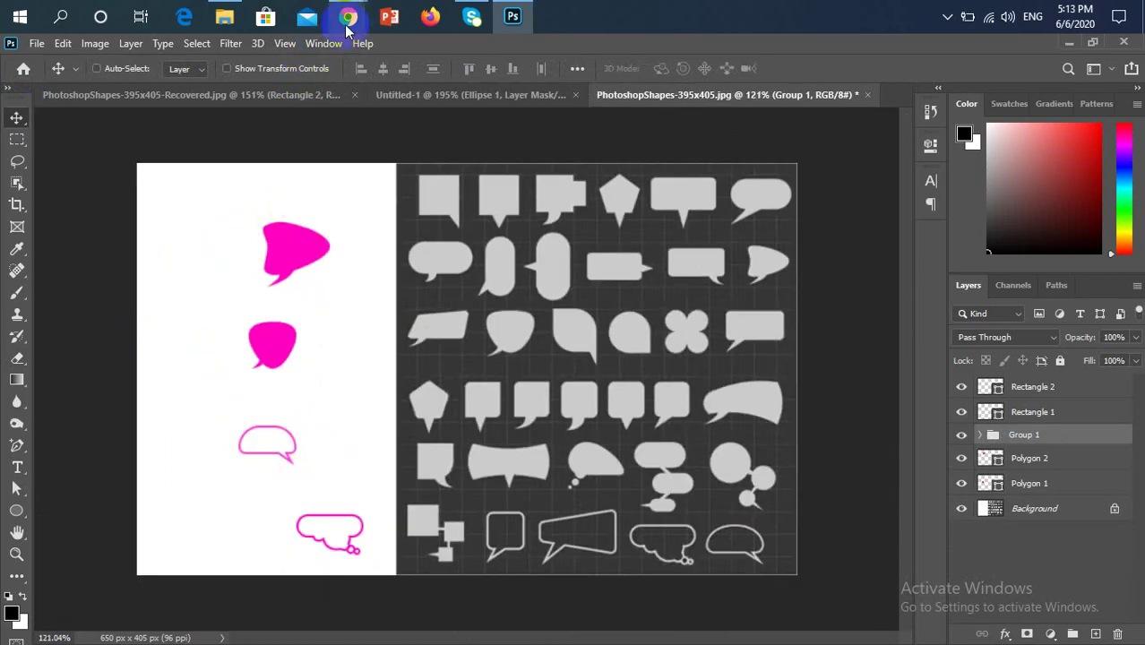
Step: Switch to Chrome to check the Google Meet call, and return to Photoshop
{"action": "mouse_move", "coordinate": [348, 16]}
{"action": "left_click", "coordinate": [306, 112]}
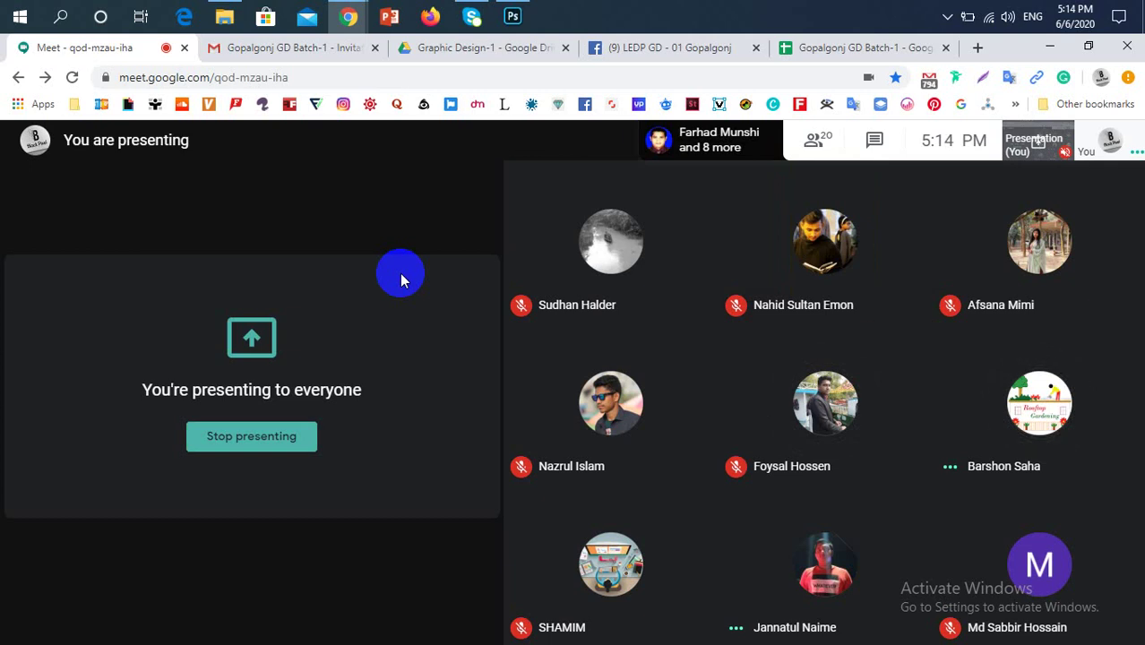
{"action": "left_click", "coordinate": [514, 20]}
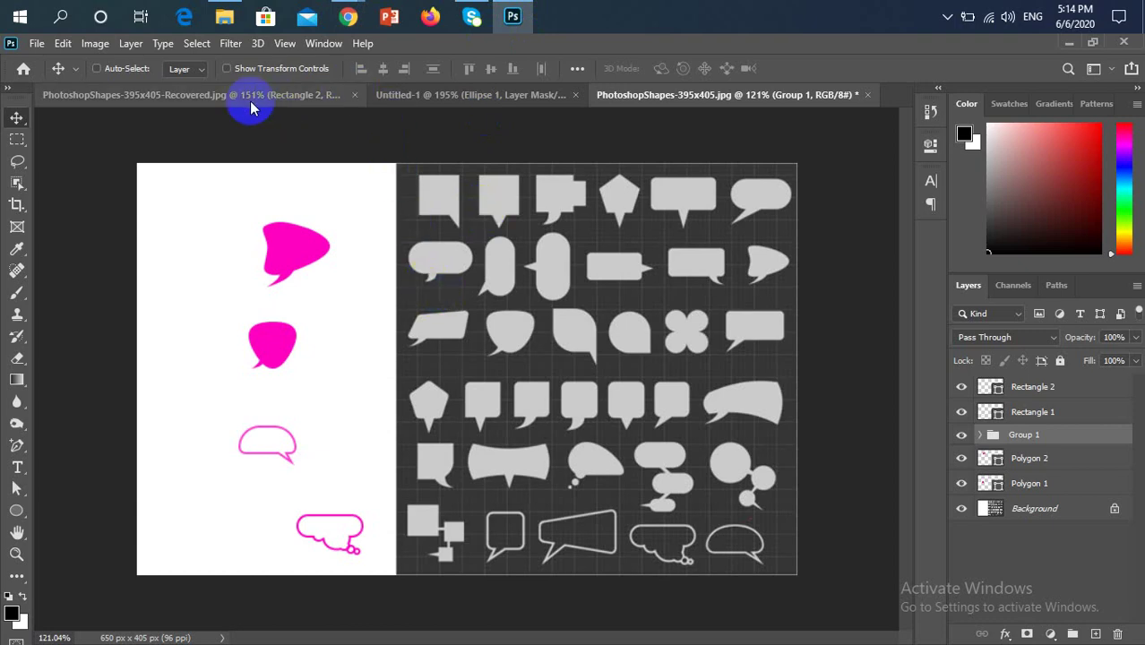
Step: Preview the justjaimee_sb3cc_tlpprev1 and hg-speechbubbleshapes-previewblog images from the Desktop folder in File Explorer
{"action": "left_click", "coordinate": [224, 16]}
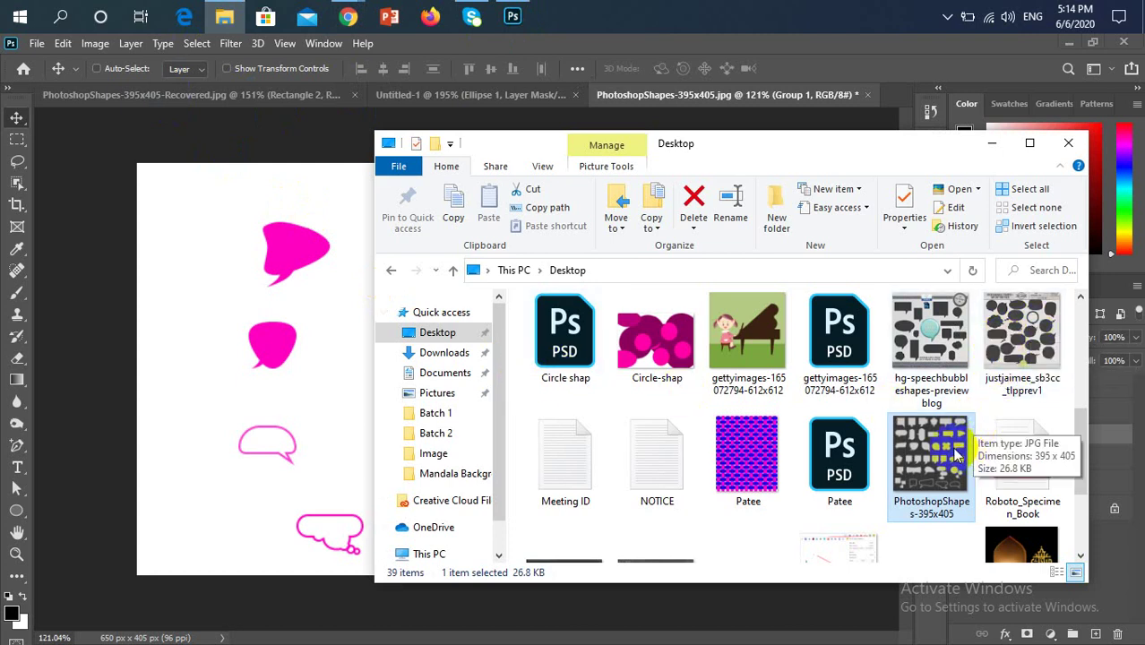
{"action": "left_click", "coordinate": [1028, 342]}
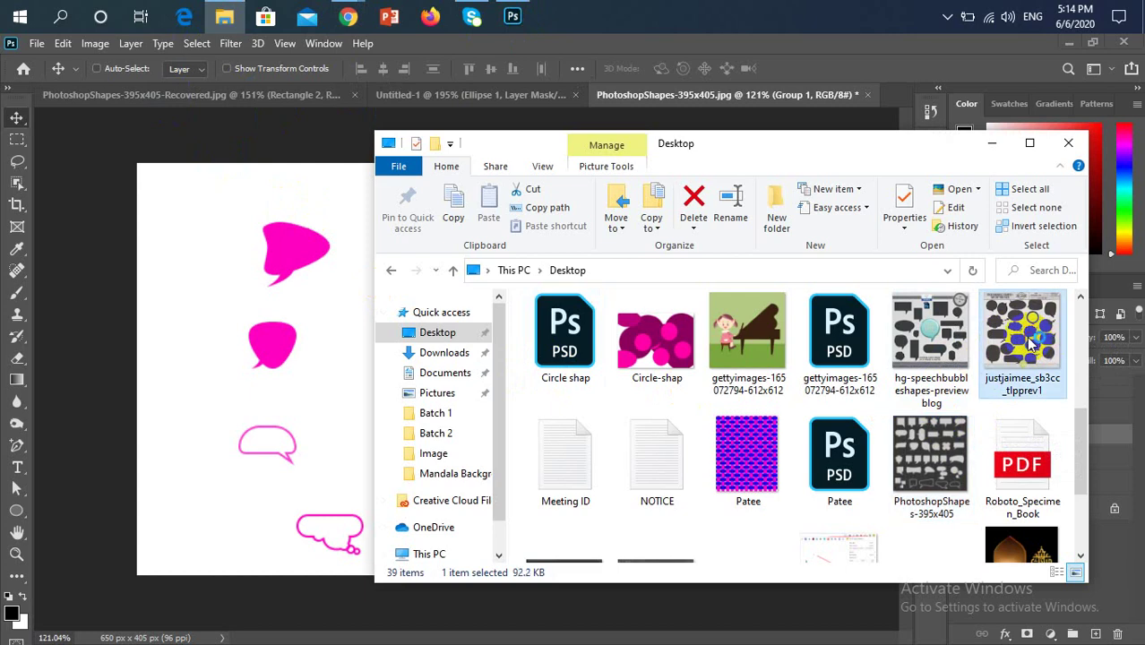
{"action": "double_click", "coordinate": [1028, 342]}
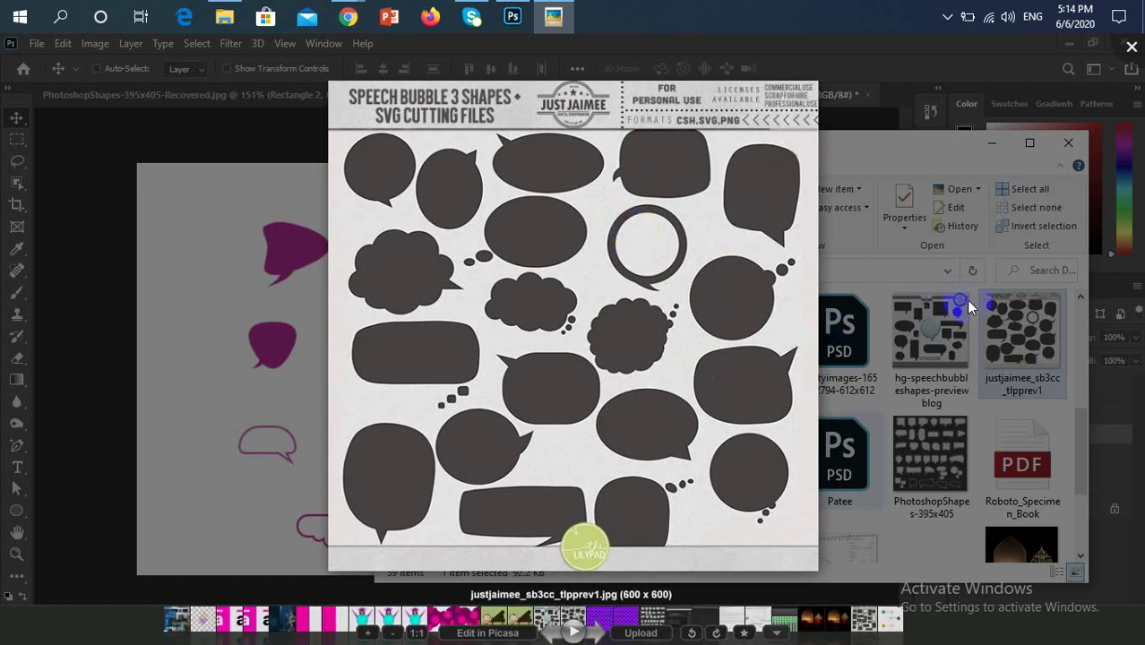
{"action": "left_click", "coordinate": [1012, 332]}
{"action": "left_click", "coordinate": [950, 380]}
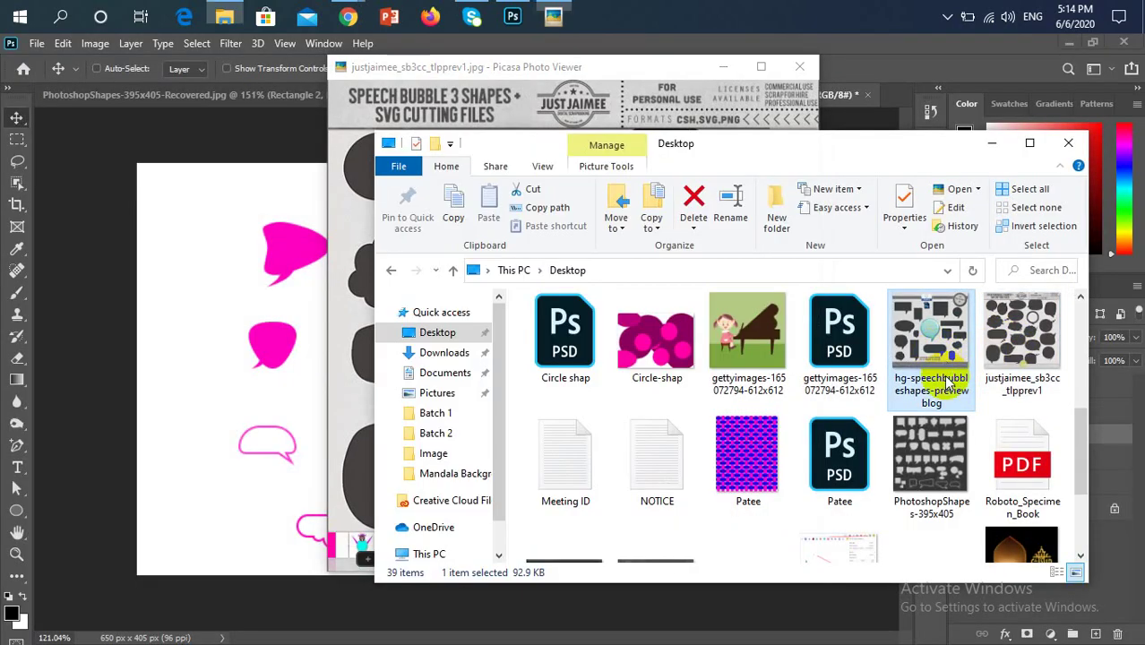
{"action": "double_click", "coordinate": [925, 341]}
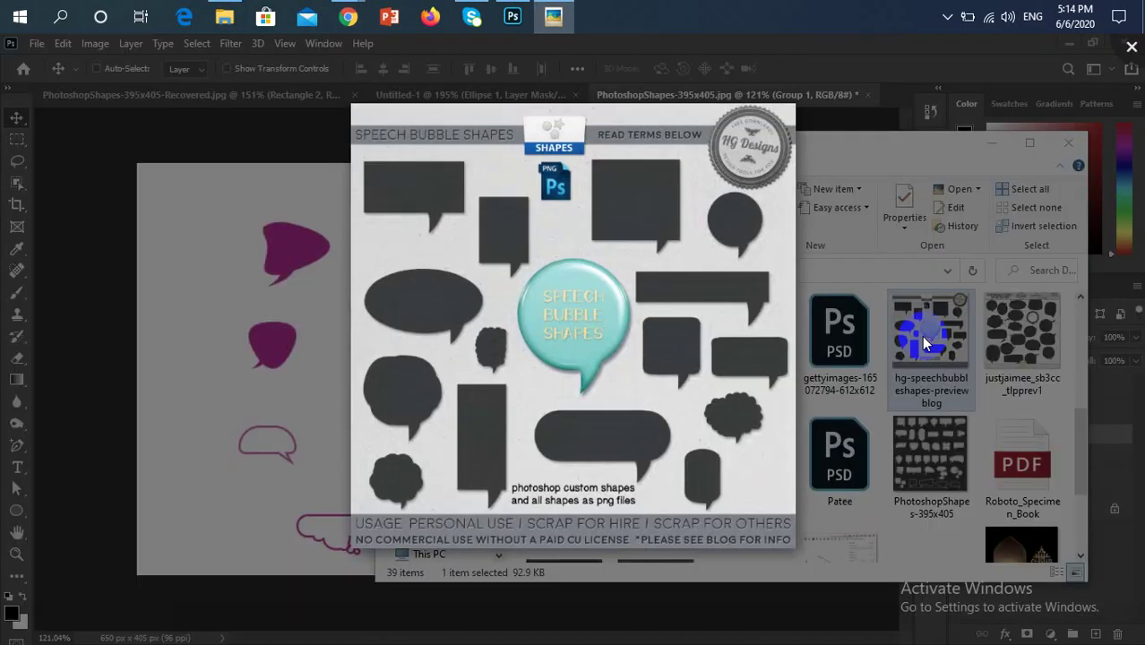
{"action": "left_click", "coordinate": [937, 419]}
Step: Preview the PhotoshopShapes-395x405 image and look through the rest of the Desktop folder for another speech-bubble reference
{"action": "left_click", "coordinate": [940, 459]}
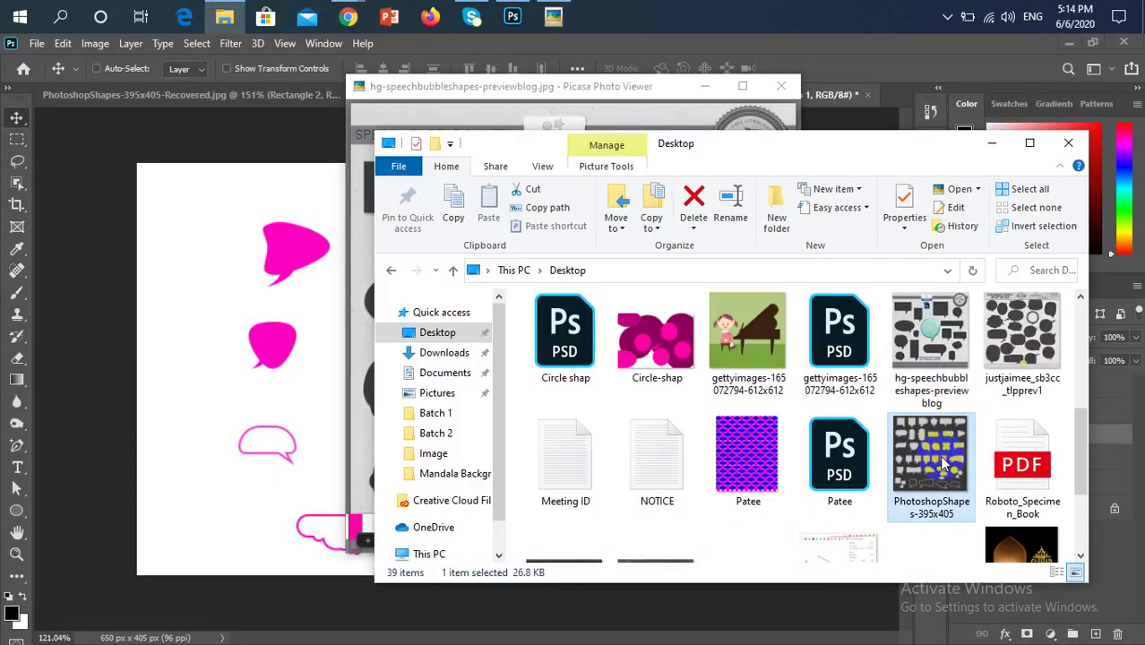
{"action": "double_click", "coordinate": [940, 458]}
{"action": "left_click", "coordinate": [938, 457]}
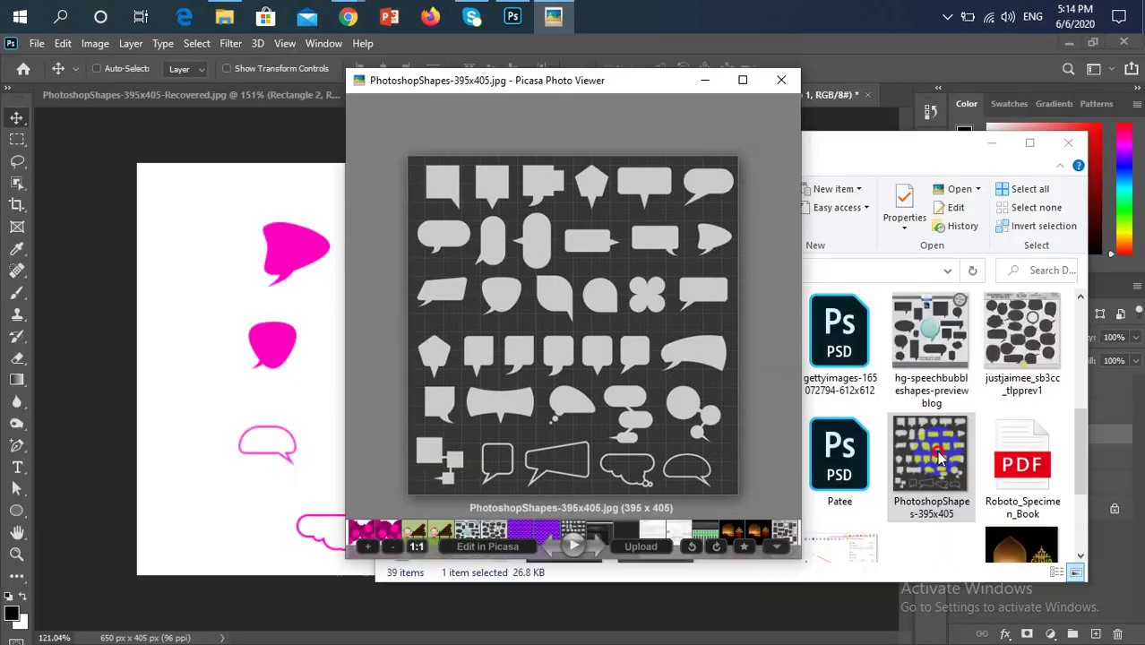
{"action": "scroll", "coordinate": [913, 430], "scroll_direction": "down", "scroll_amount": 2}
{"action": "left_click", "coordinate": [928, 466]}
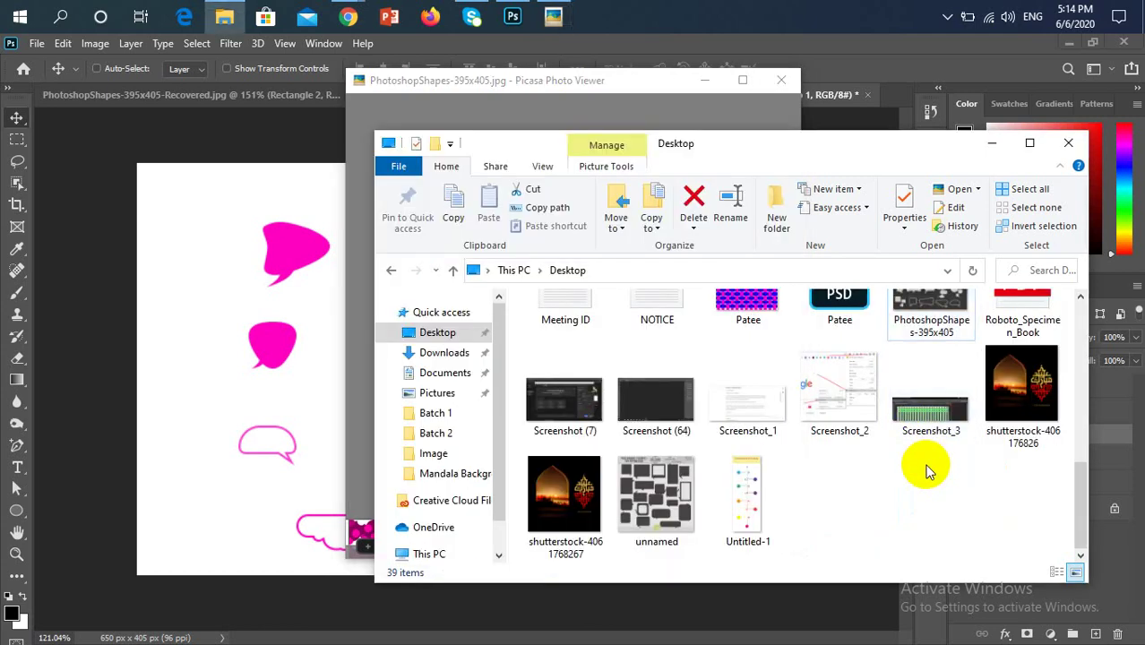
Step: Place the unnamed image from the Desktop over the old reference in the Photoshop document and move its layer directly above Background
{"action": "left_click", "coordinate": [636, 507]}
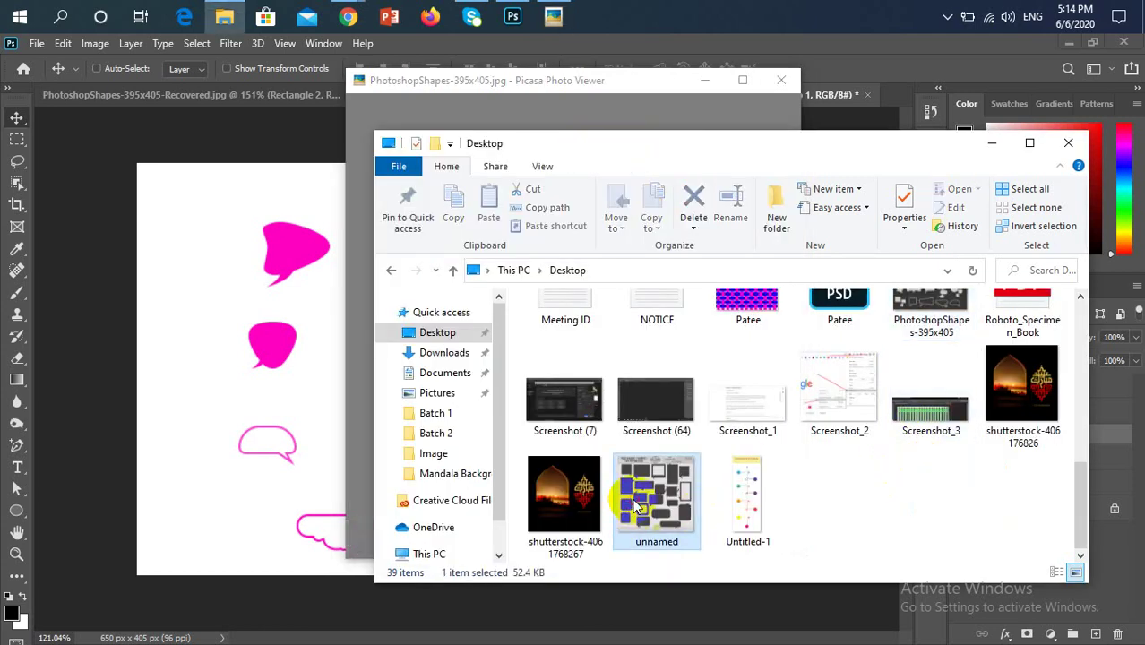
{"action": "left_click", "coordinate": [783, 81]}
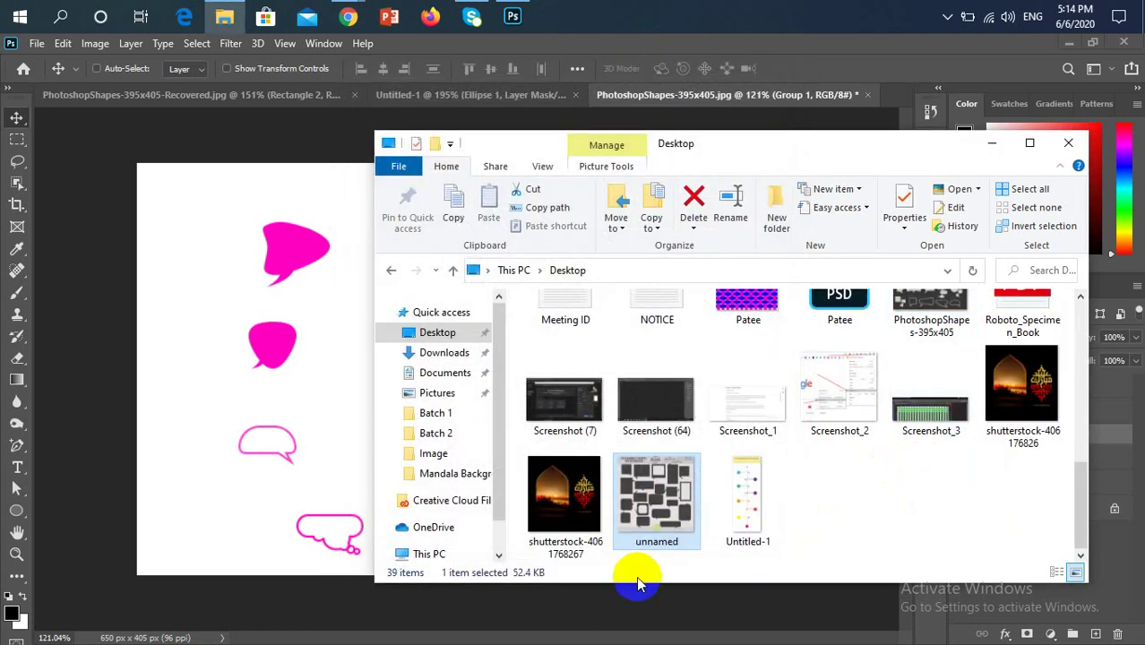
{"action": "right_click", "coordinate": [661, 494]}
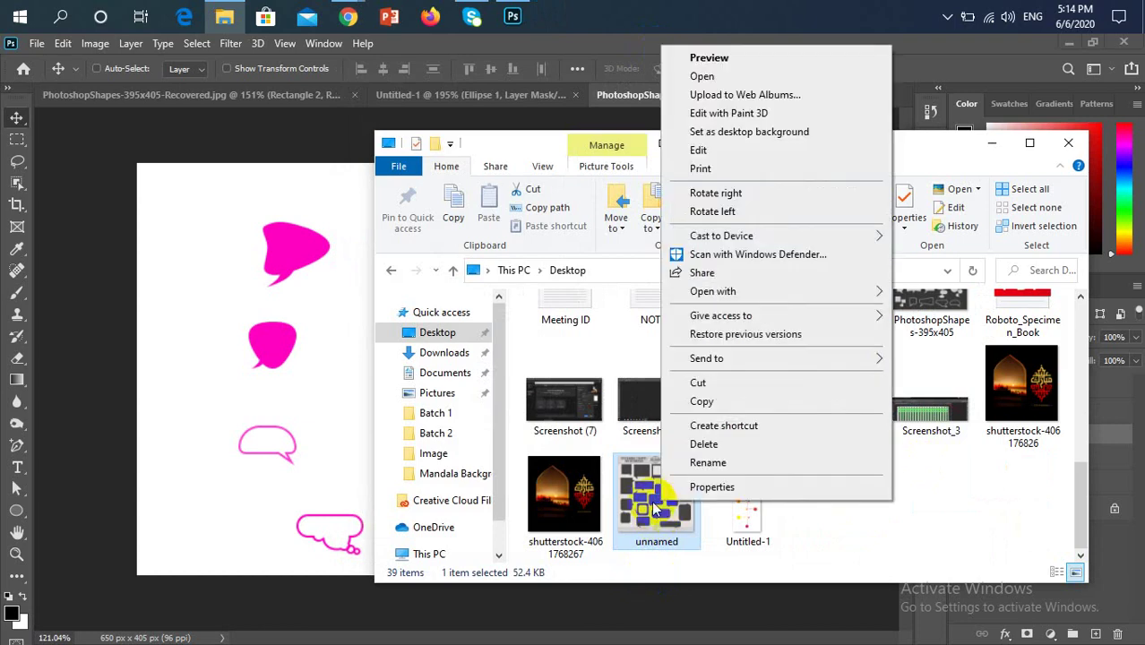
{"action": "left_click", "coordinate": [650, 506]}
{"action": "left_click", "coordinate": [290, 428]}
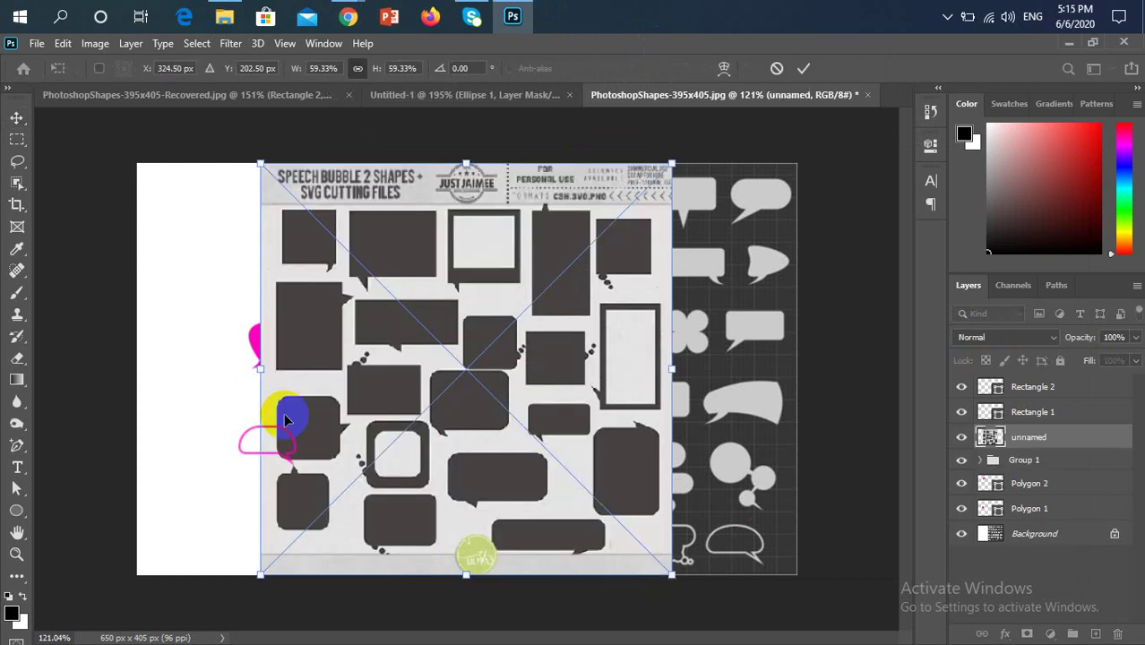
{"action": "left_click_drag", "start_coordinate": [373, 386], "coordinate": [495, 404]}
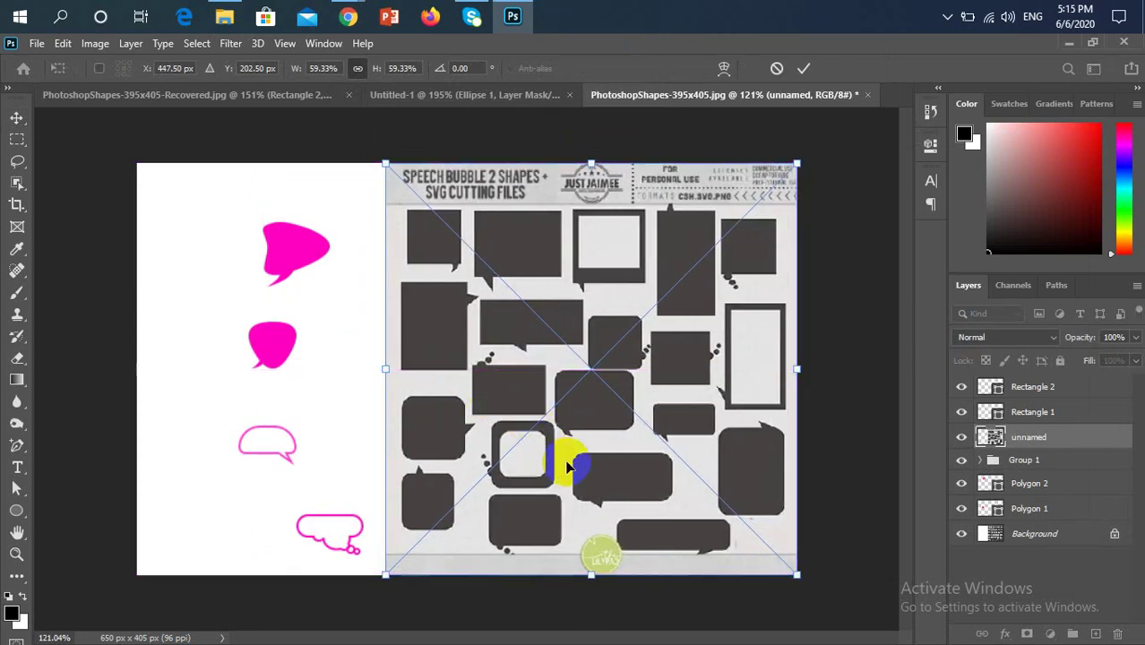
{"action": "left_click", "coordinate": [598, 227]}
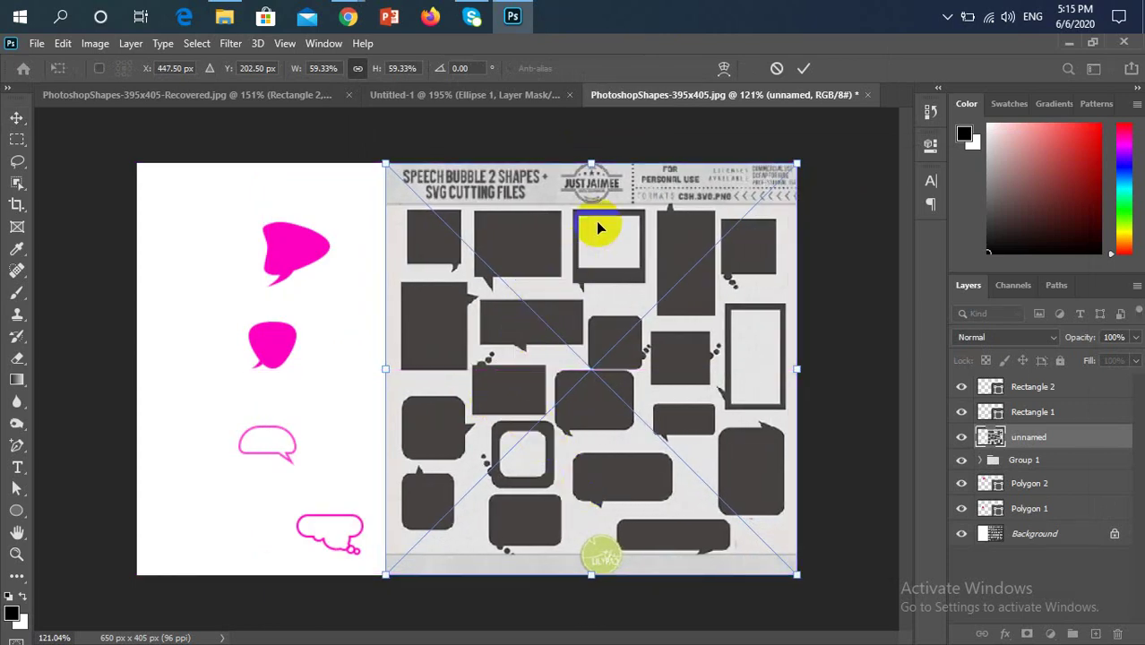
{"action": "left_click", "coordinate": [599, 227]}
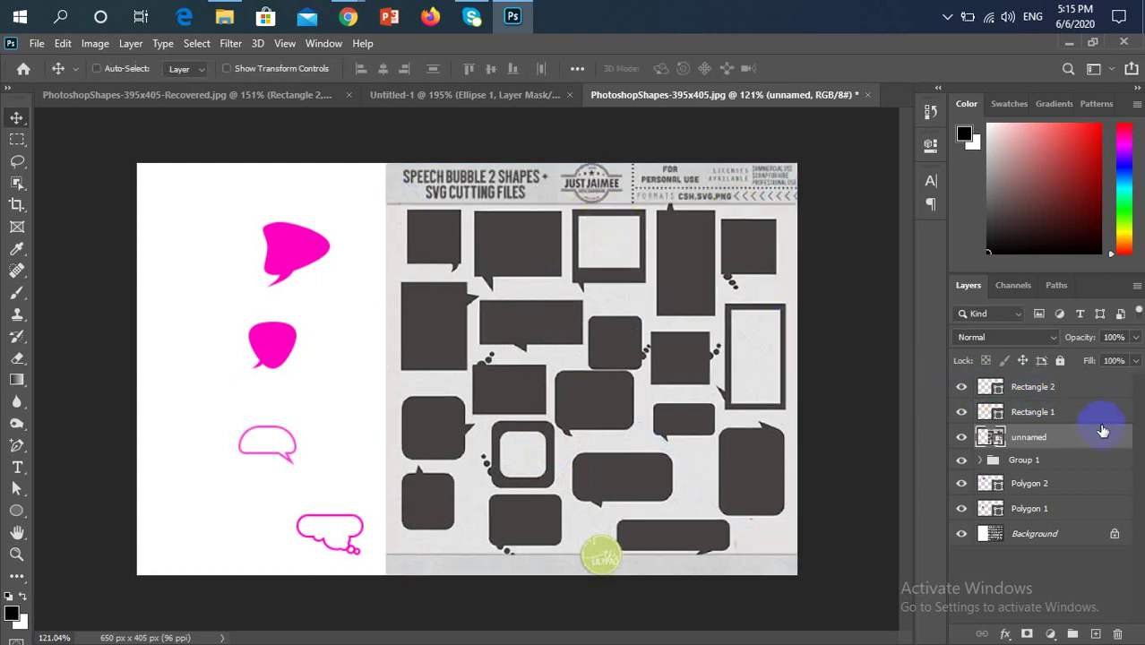
{"action": "left_click_drag", "start_coordinate": [1075, 439], "coordinate": [1035, 524]}
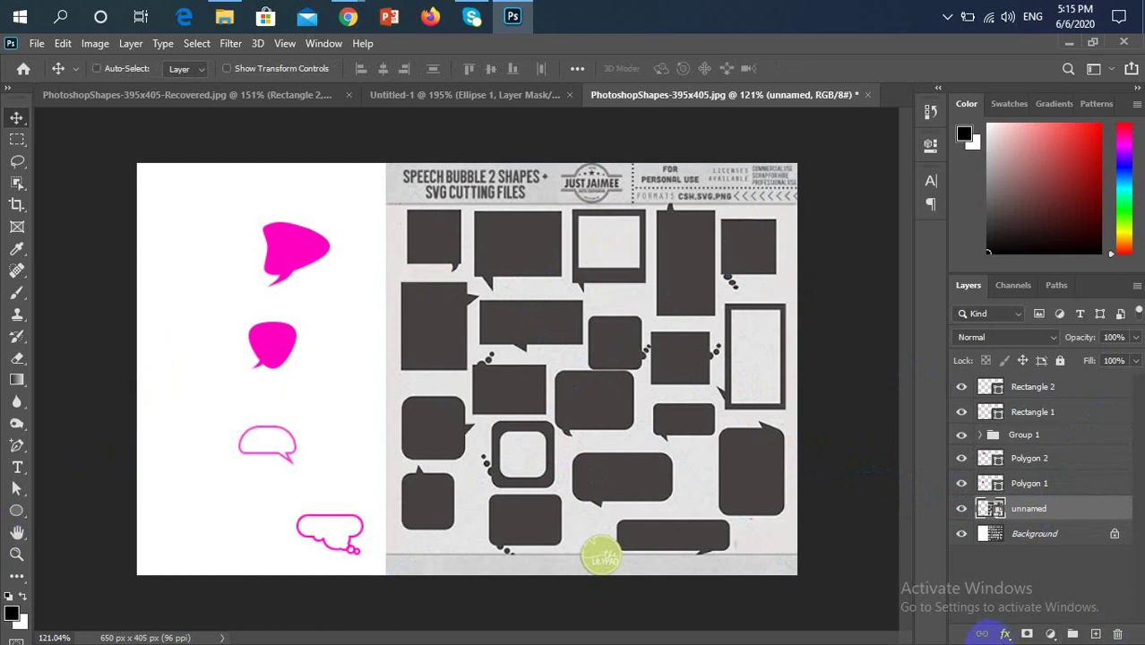
Step: Draw a rectangle about 60 by 51 px over the light inner panel of the framed speech bubble in the upper row
{"action": "left_click", "coordinate": [17, 511]}
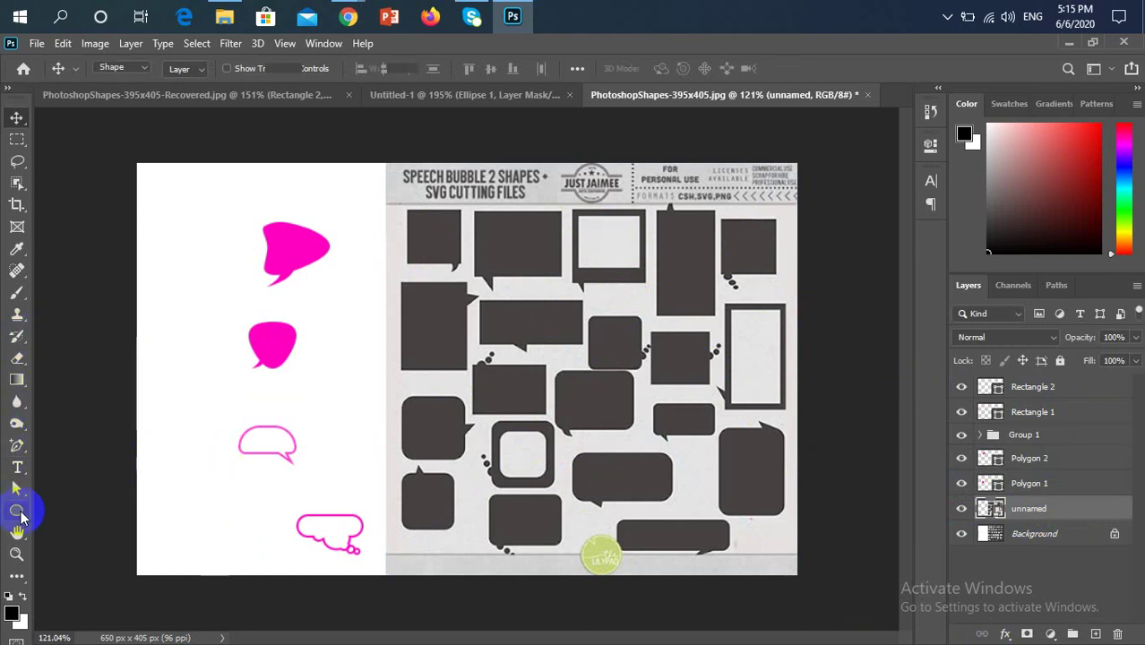
{"action": "right_click", "coordinate": [15, 518]}
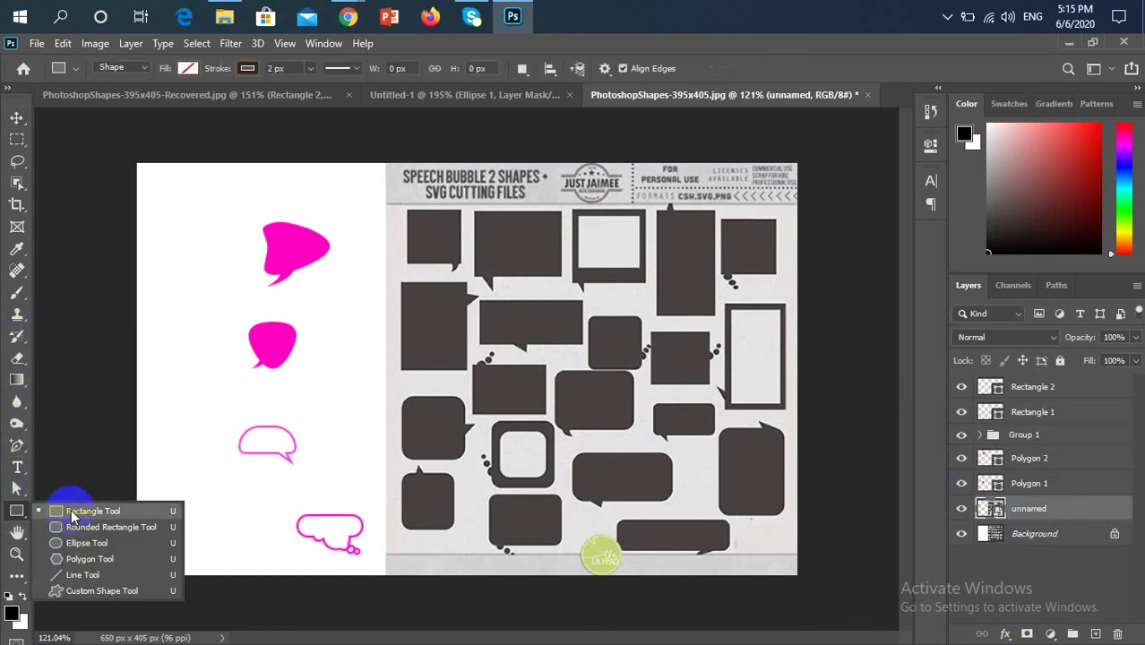
{"action": "left_click", "coordinate": [67, 511]}
{"action": "scroll", "coordinate": [609, 269], "scroll_direction": "up", "scroll_amount": 5}
{"action": "left_click_drag", "start_coordinate": [625, 190], "coordinate": [633, 298]}
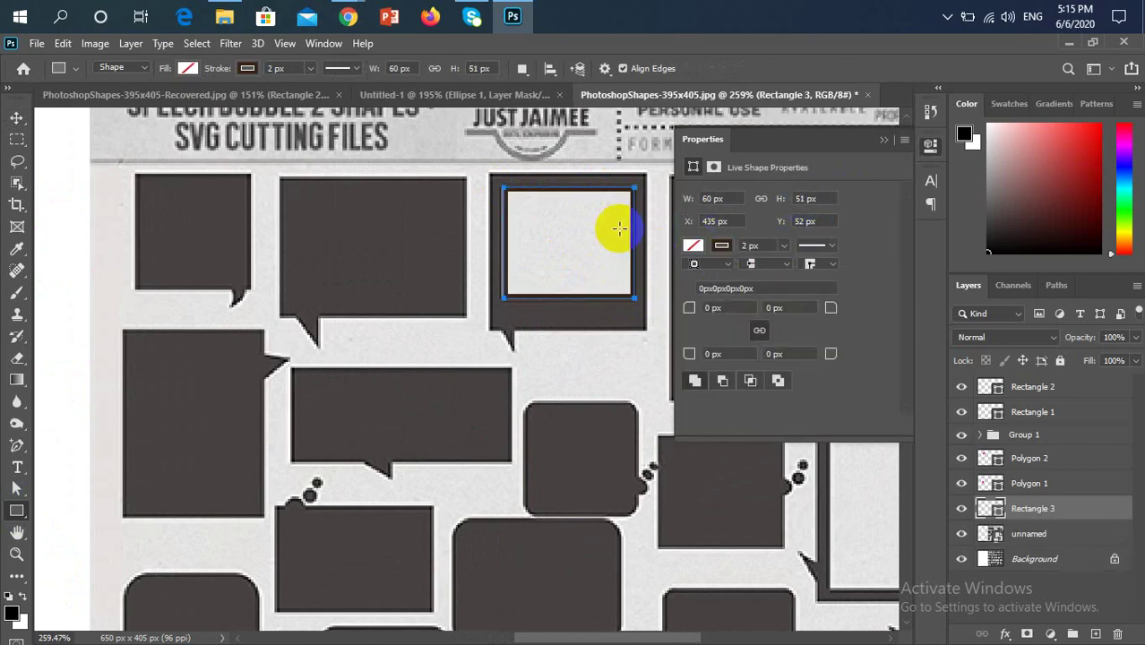
Step: Remove the new rectangle's stroke and fill it with the recently used magenta
{"action": "left_click", "coordinate": [250, 68]}
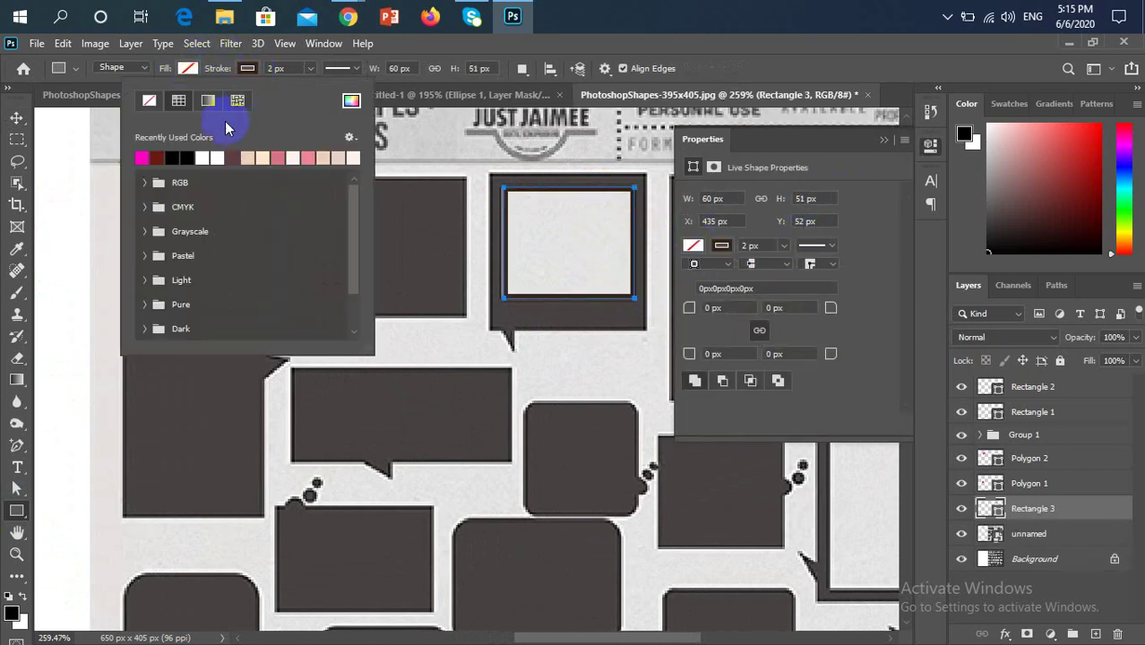
{"action": "left_click", "coordinate": [150, 100]}
{"action": "left_click", "coordinate": [187, 68]}
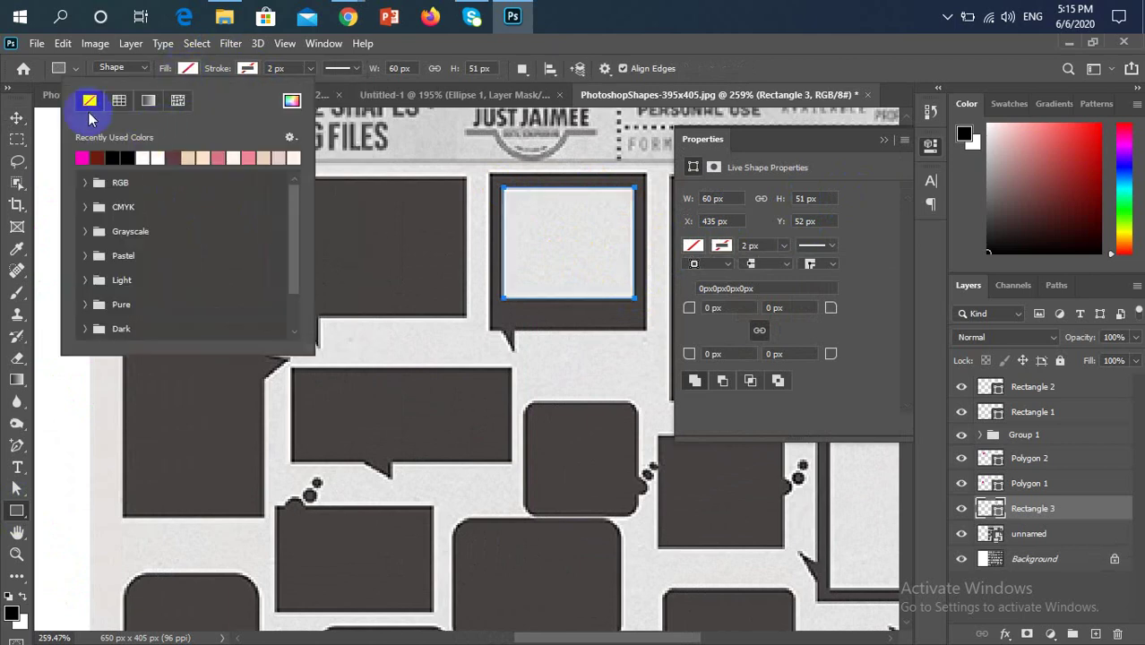
{"action": "left_click", "coordinate": [81, 158]}
Step: Duplicate the magenta rectangle and place the copy straight below the original at Y 65 px
{"action": "left_click", "coordinate": [16, 118]}
{"action": "left_click", "coordinate": [581, 233]}
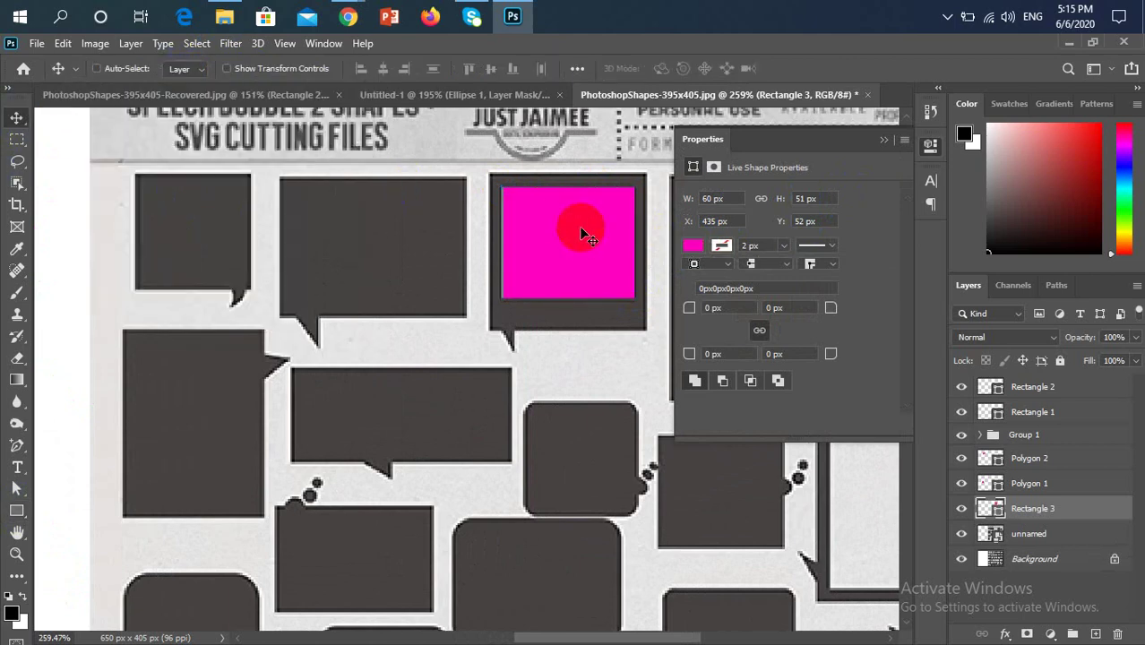
{"action": "left_click_drag", "start_coordinate": [584, 279], "coordinate": [575, 295]}
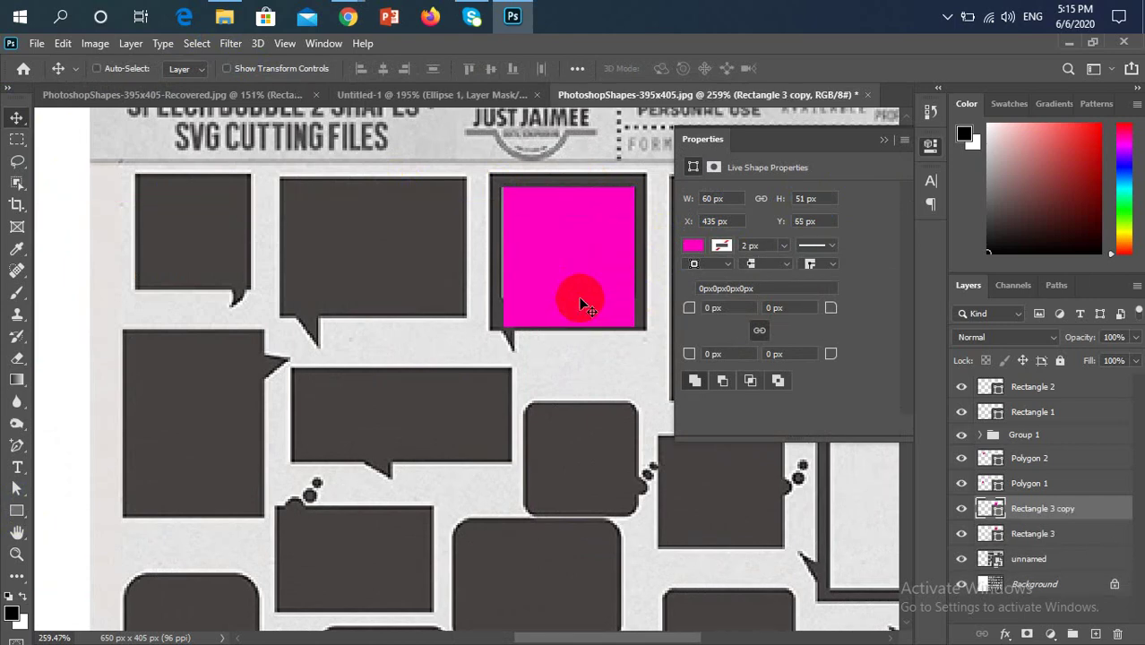
Step: Transform the rectangle copy, stretching its lower and left edges out to the dark frame's outer outline
{"action": "key", "text": "ctrl+t"}
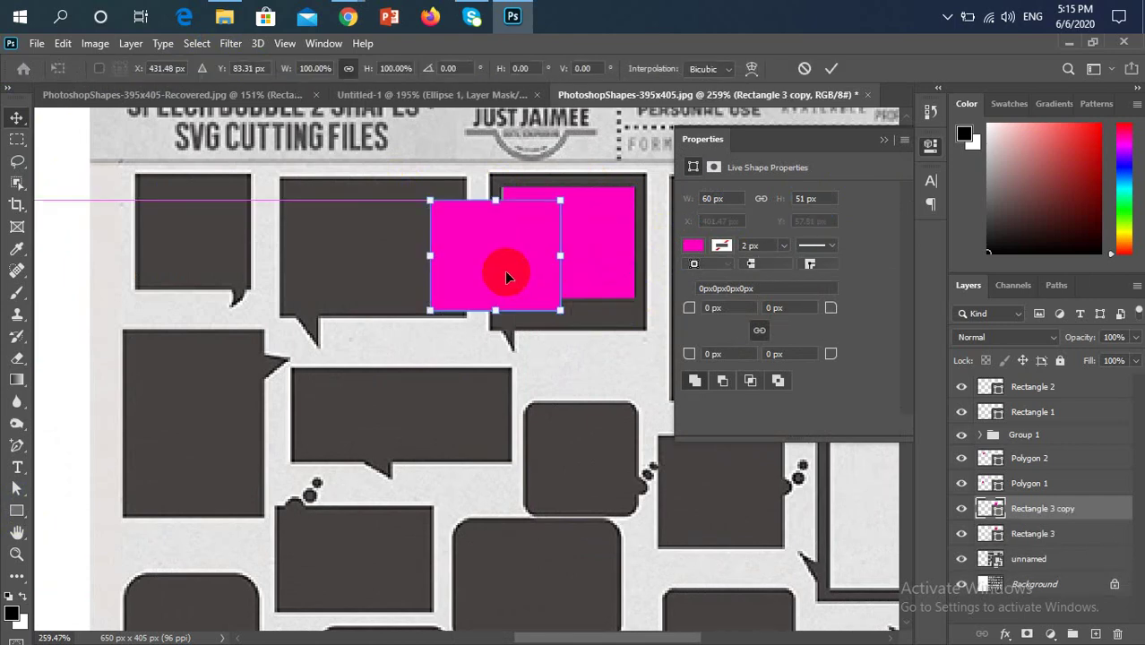
{"action": "left_click", "coordinate": [507, 271]}
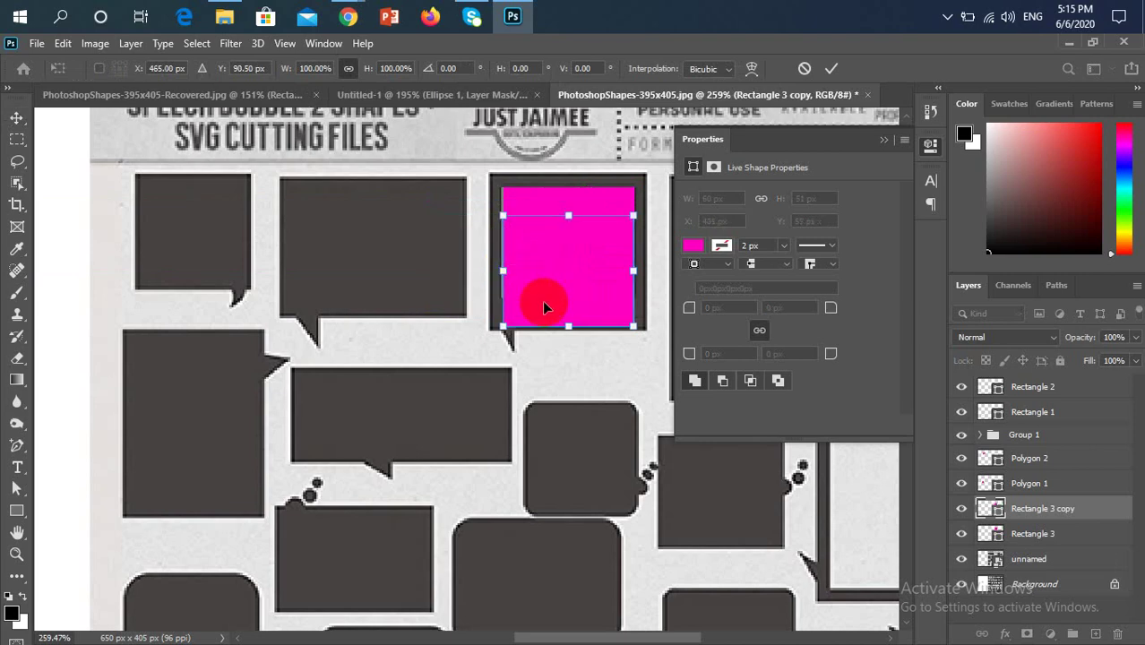
{"action": "scroll", "coordinate": [586, 334], "scroll_direction": "up", "scroll_amount": 5}
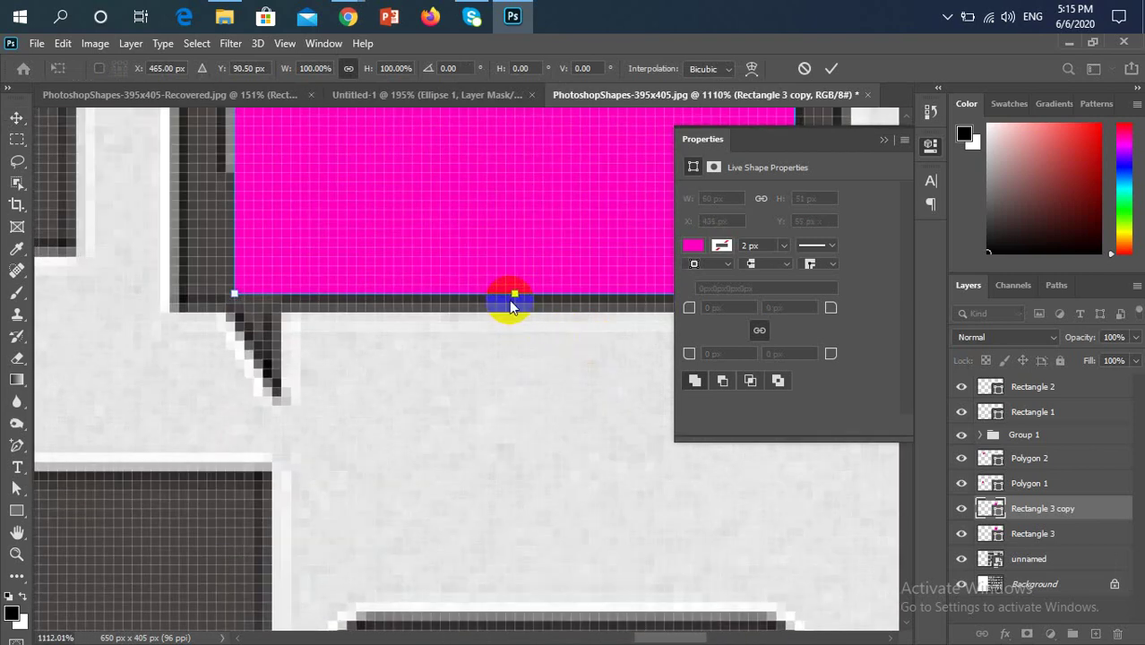
{"action": "left_click_drag", "start_coordinate": [513, 294], "coordinate": [514, 306]}
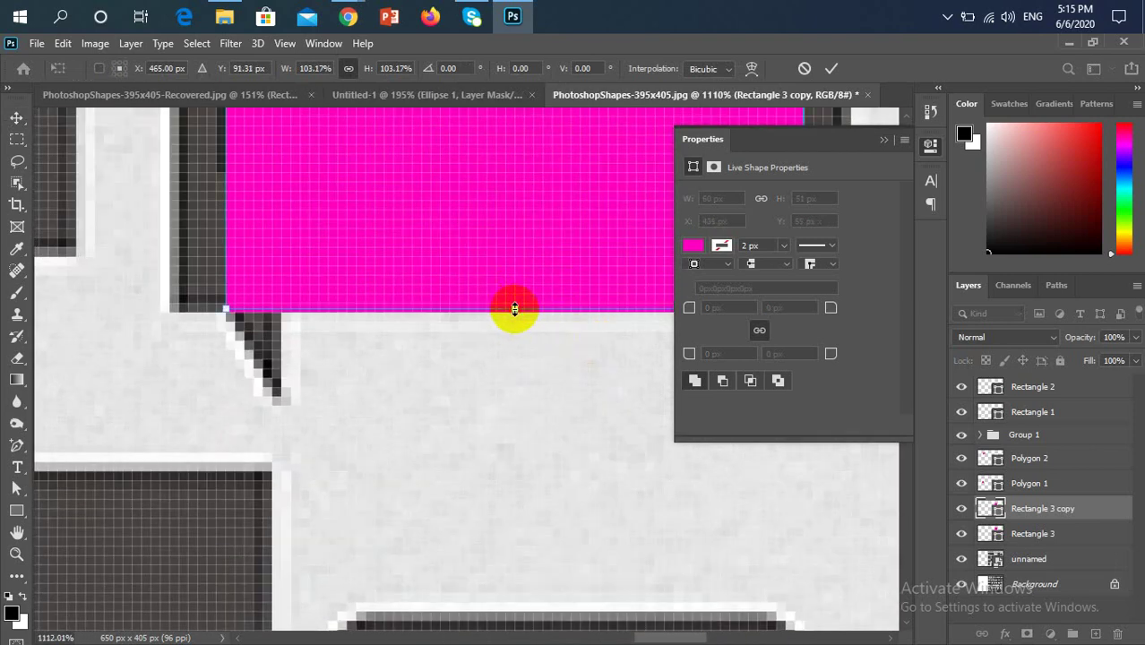
{"action": "scroll", "coordinate": [513, 306], "scroll_direction": "down", "scroll_amount": 3}
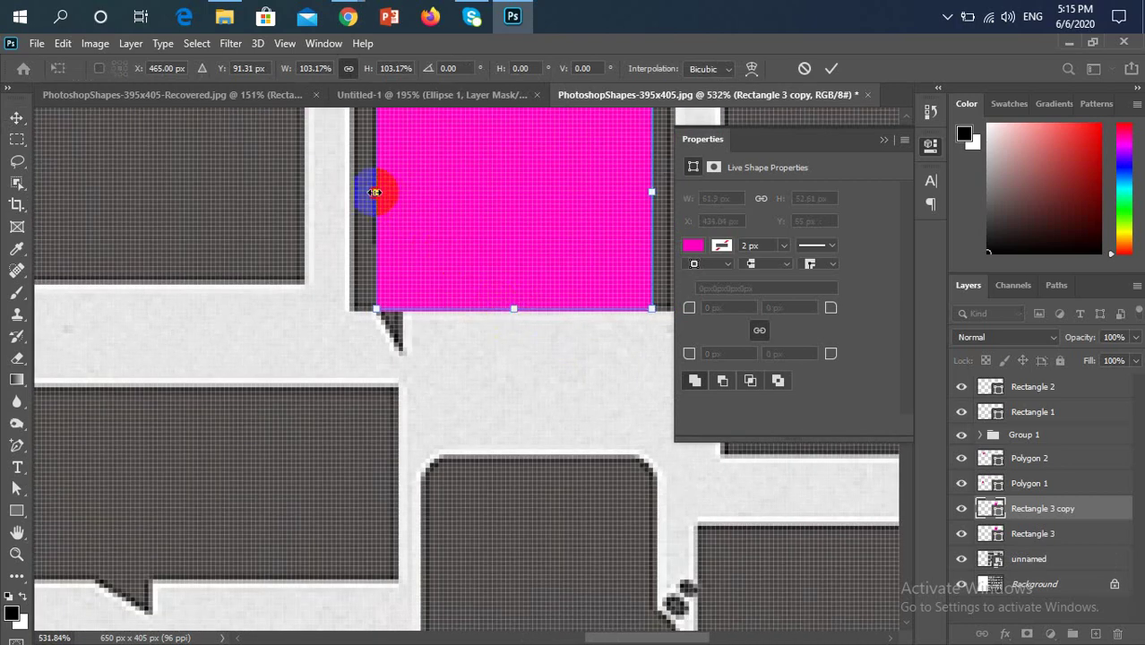
{"action": "left_click_drag", "start_coordinate": [374, 192], "coordinate": [341, 204]}
{"action": "left_click", "coordinate": [403, 215]}
{"action": "scroll", "coordinate": [329, 234], "scroll_direction": "down", "scroll_amount": 2}
{"action": "left_click_drag", "start_coordinate": [537, 211], "coordinate": [537, 211]}
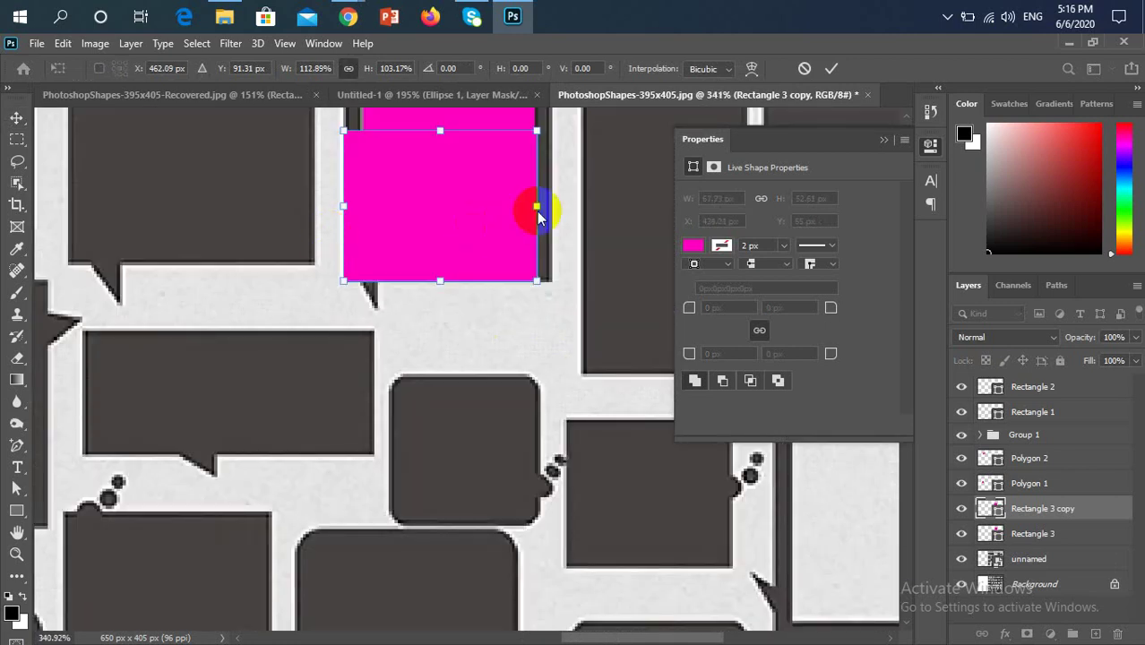
Step: Stretch the copy's right and upper edges to the frame's outer outline, making it about 73 by 73 px
{"action": "scroll", "coordinate": [537, 213], "scroll_direction": "up", "scroll_amount": 2}
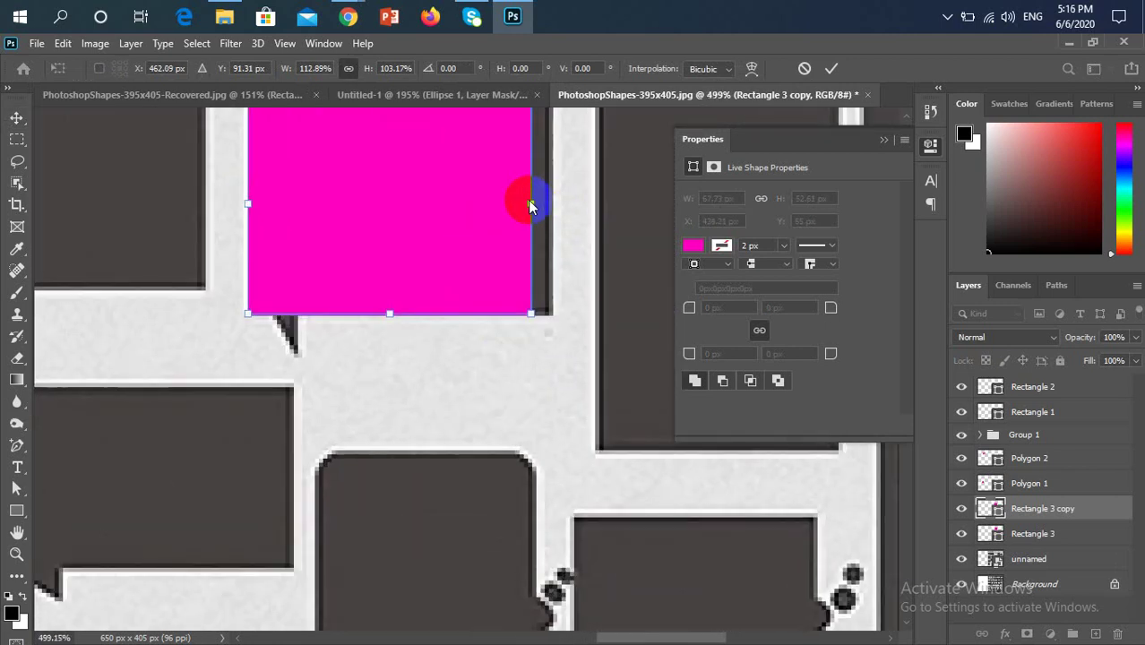
{"action": "left_click_drag", "start_coordinate": [531, 204], "coordinate": [552, 203]}
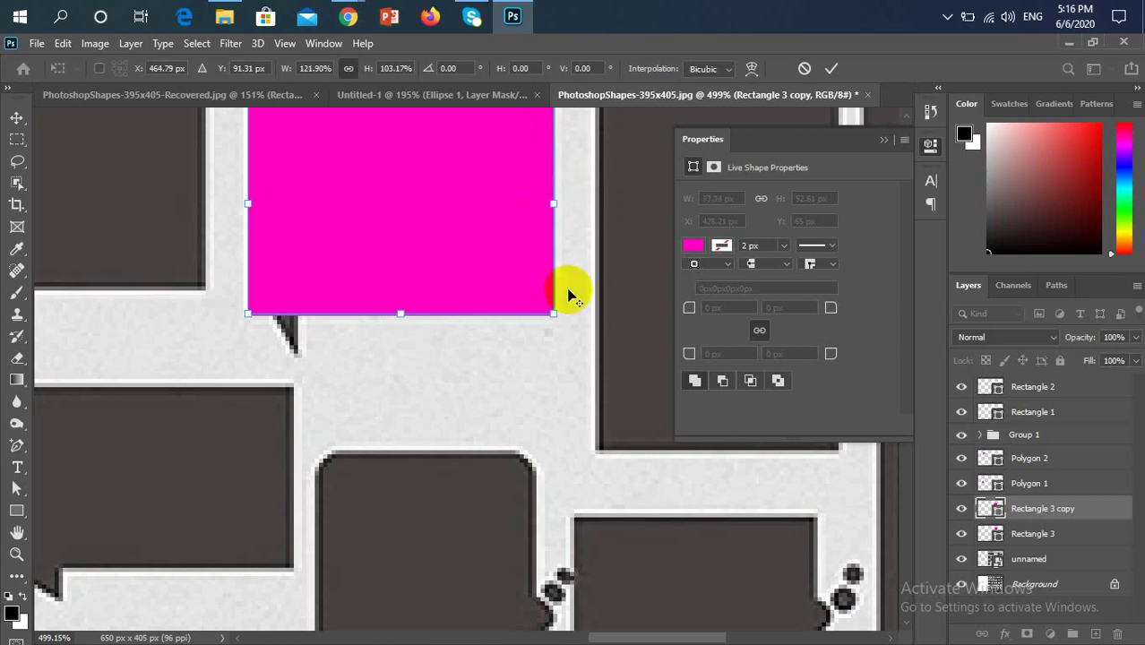
{"action": "scroll", "coordinate": [557, 299], "scroll_direction": "down", "scroll_amount": 3}
{"action": "scroll", "coordinate": [528, 172], "scroll_direction": "up", "scroll_amount": 3}
{"action": "scroll", "coordinate": [538, 172], "scroll_direction": "up", "scroll_amount": 1}
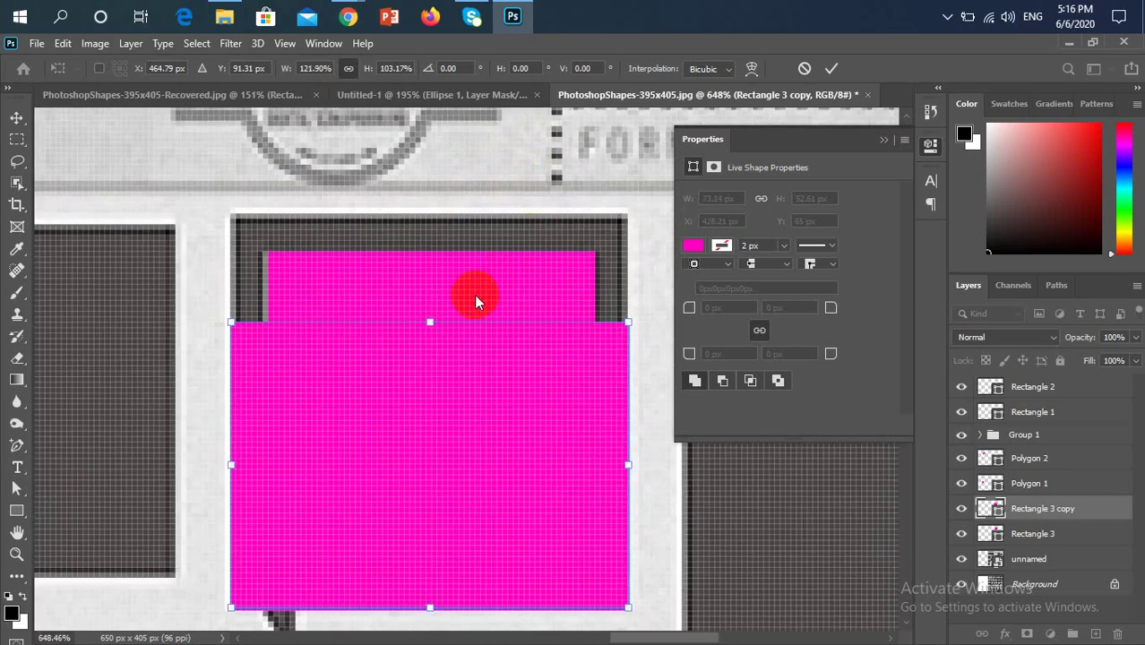
{"action": "left_click_drag", "start_coordinate": [431, 319], "coordinate": [441, 215]}
{"action": "scroll", "coordinate": [467, 354], "scroll_direction": "down", "scroll_amount": 5}
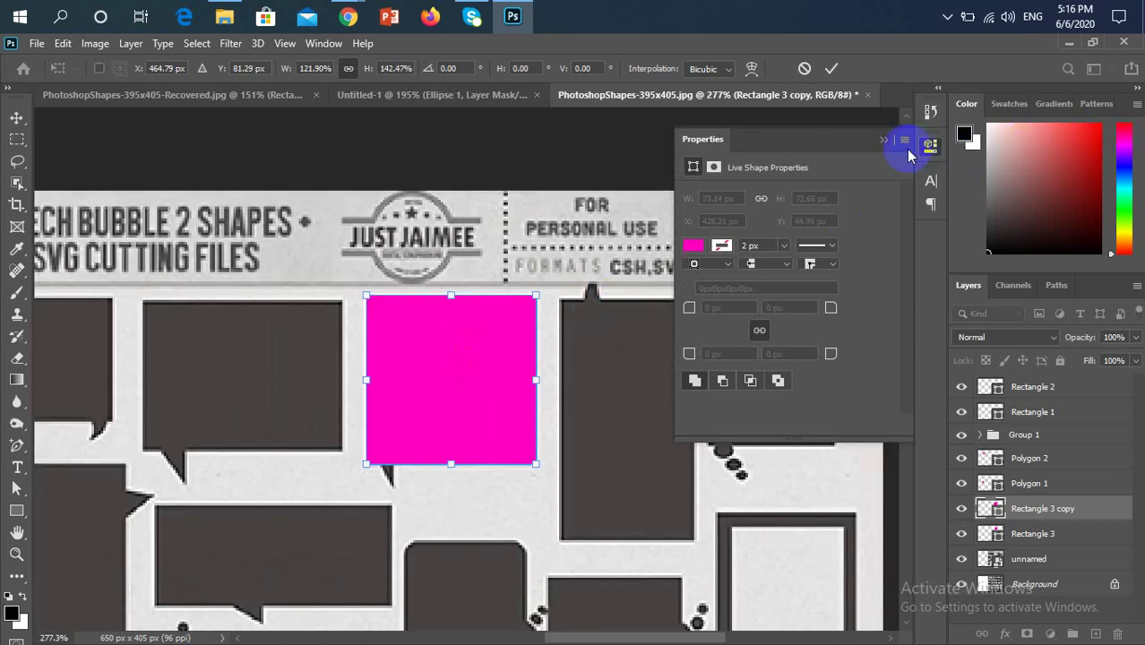
Step: Apply the transform and load the outline of the original Rectangle 3 as a selection
{"action": "left_click", "coordinate": [881, 142]}
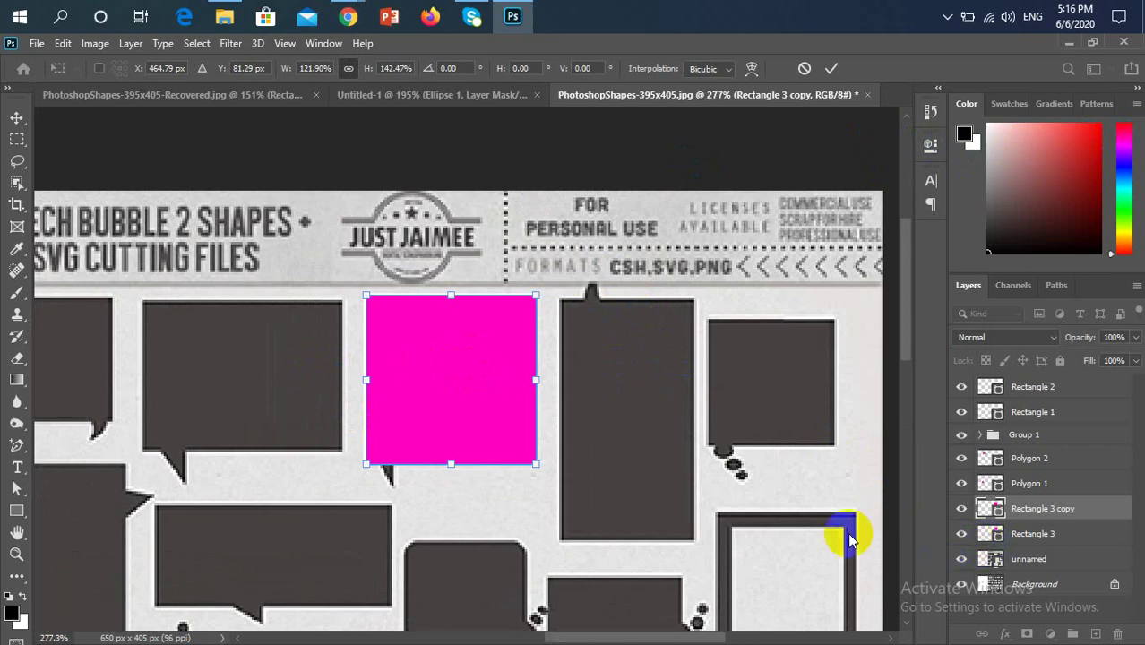
{"action": "left_click", "coordinate": [492, 411]}
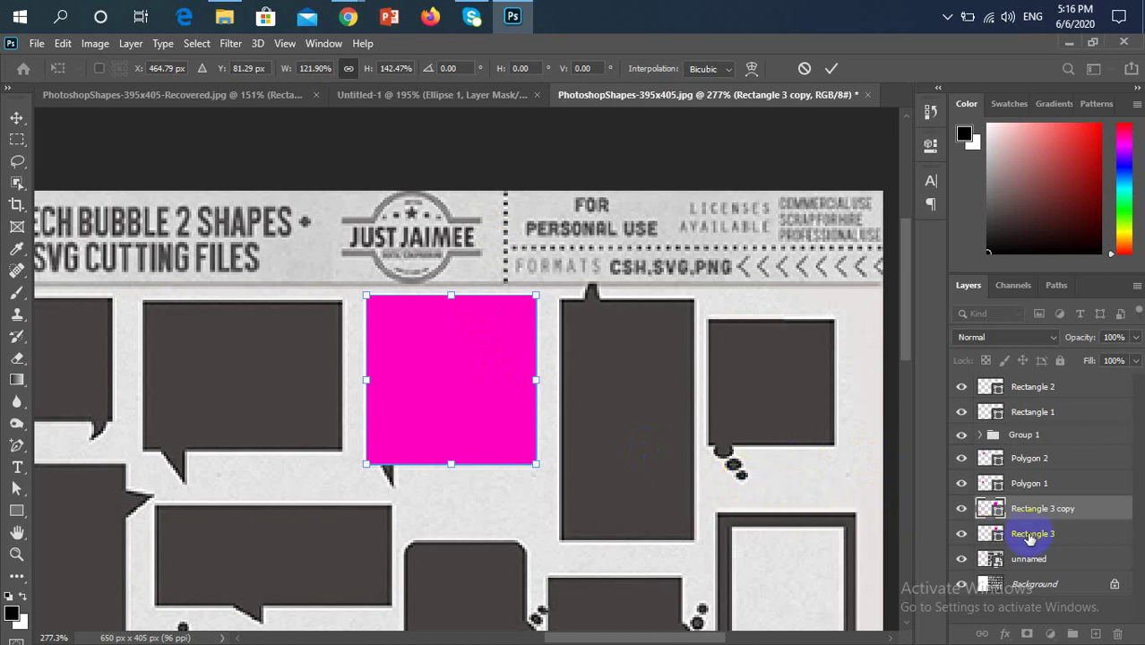
{"action": "left_click", "coordinate": [988, 535], "text": "ctrl"}
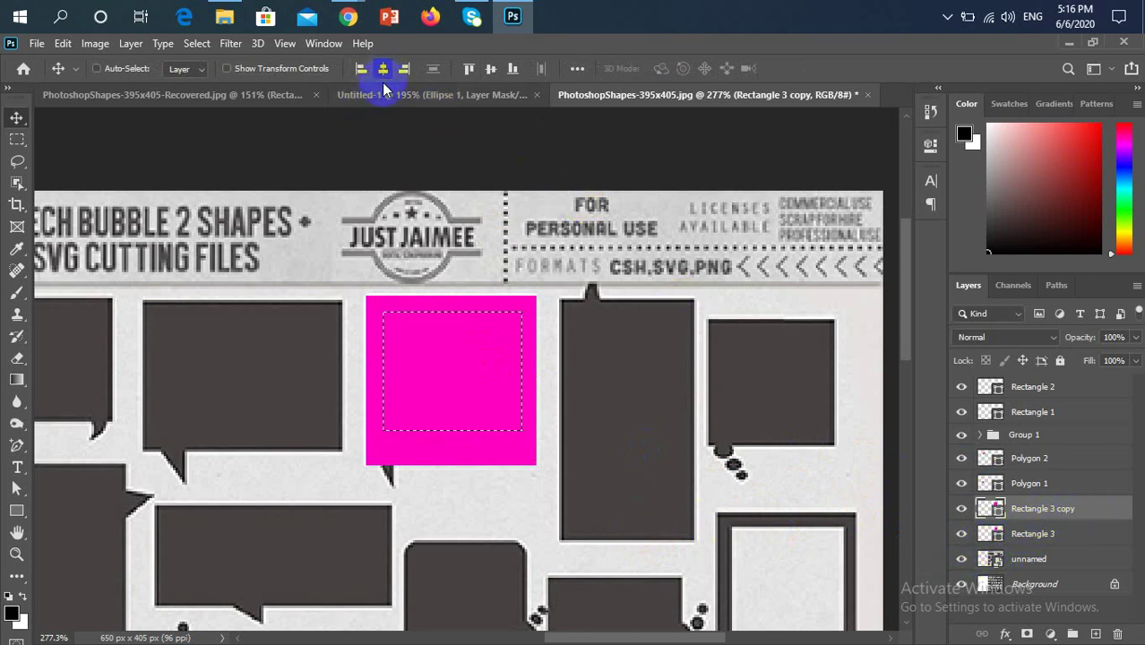
Step: Try masking the Rectangle 3 copy layer with the inner selection while hiding Rectangle 3, and undo the mask
{"action": "left_click", "coordinate": [1027, 634]}
{"action": "left_click", "coordinate": [961, 533]}
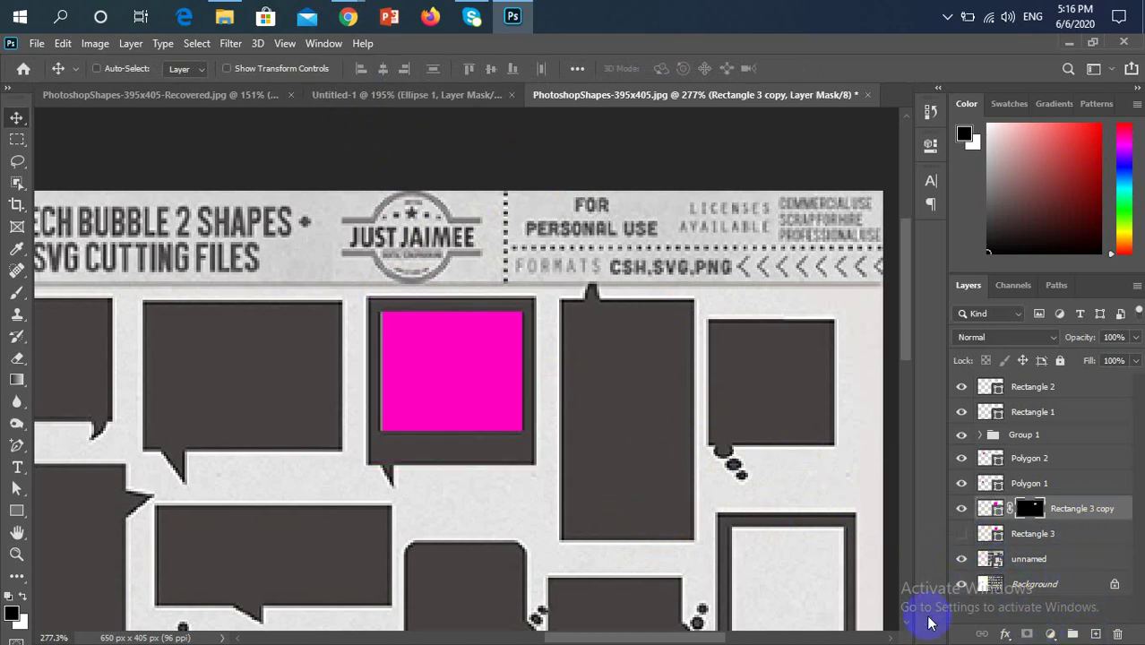
{"action": "left_click", "coordinate": [964, 538]}
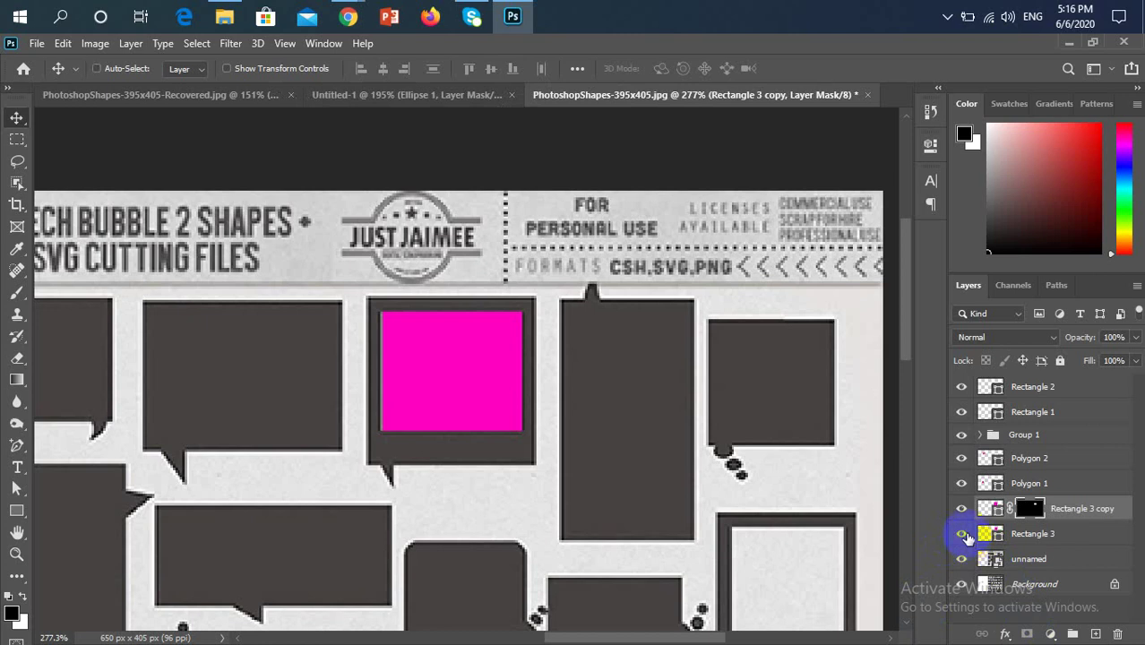
{"action": "key", "text": "ctrl+z"}
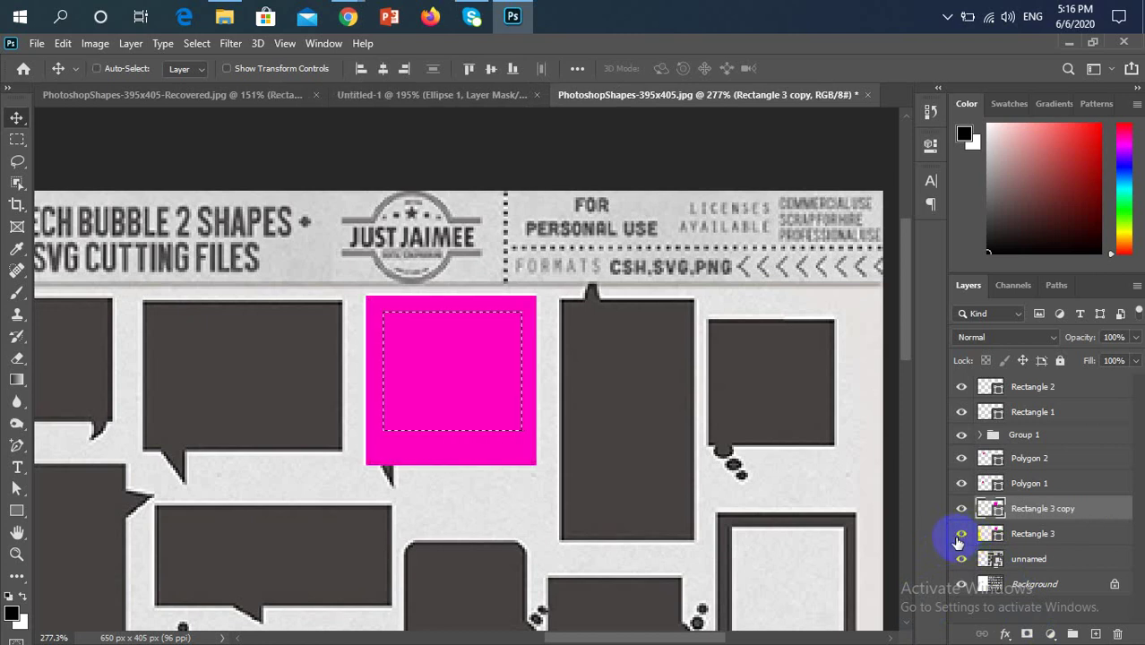
Step: Hide Rectangle 3, invert the selection and add it as a layer mask on Rectangle 3 copy to cut out the inner panel
{"action": "left_click", "coordinate": [977, 548]}
{"action": "left_click", "coordinate": [962, 534]}
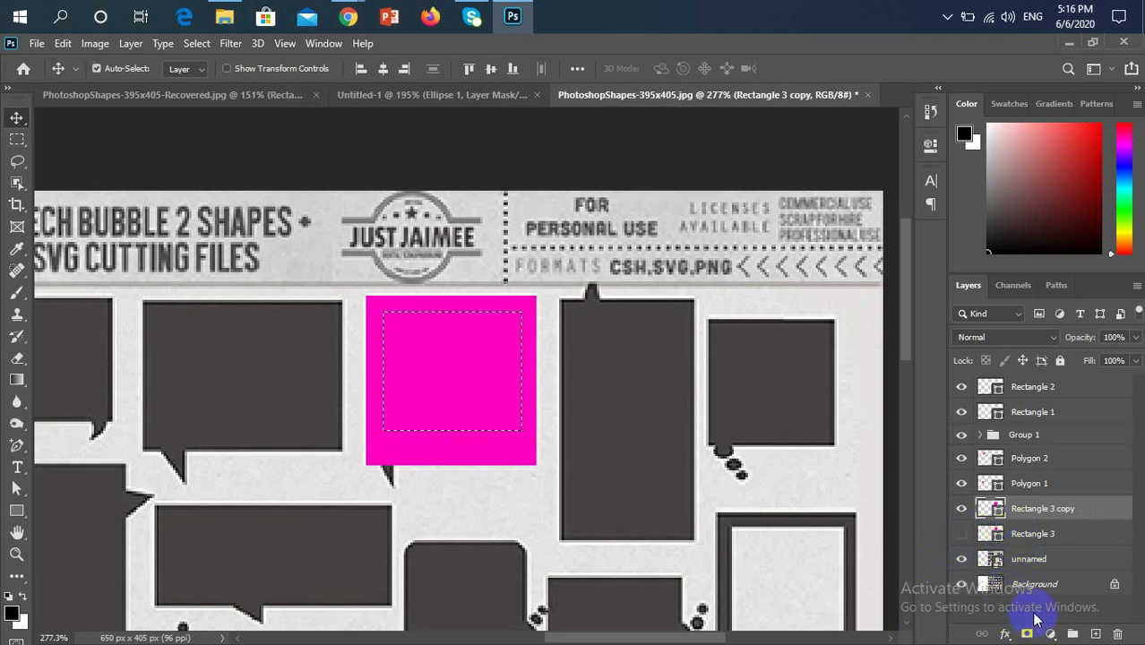
{"action": "key", "text": "ctrl+shift+i"}
{"action": "left_click", "coordinate": [996, 546]}
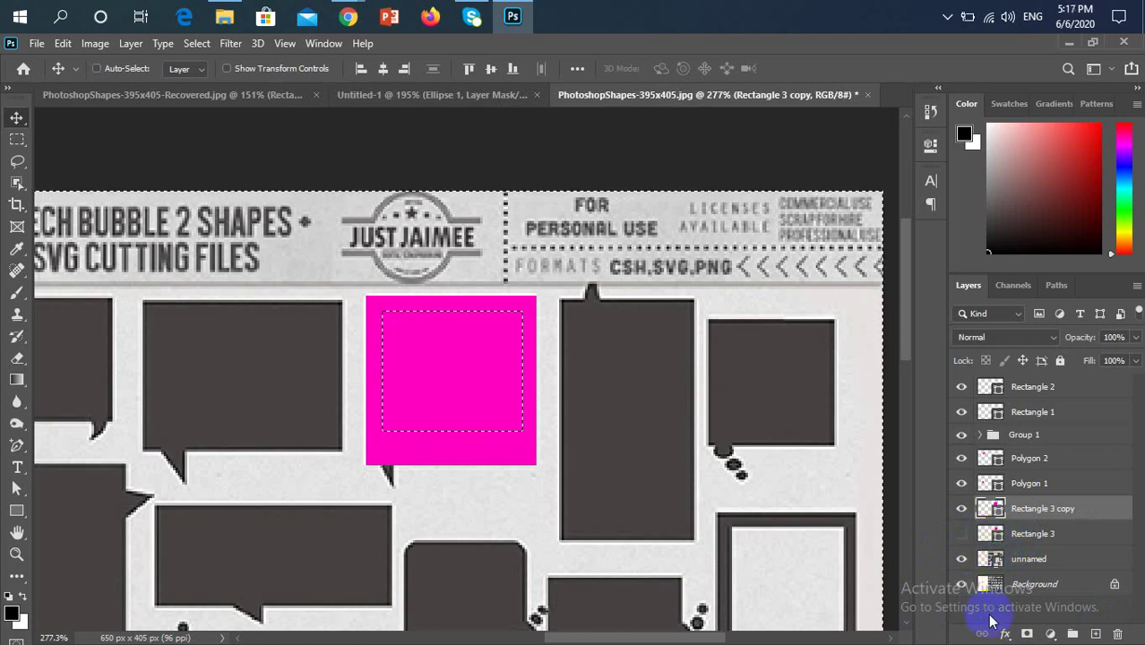
{"action": "left_click", "coordinate": [1026, 633]}
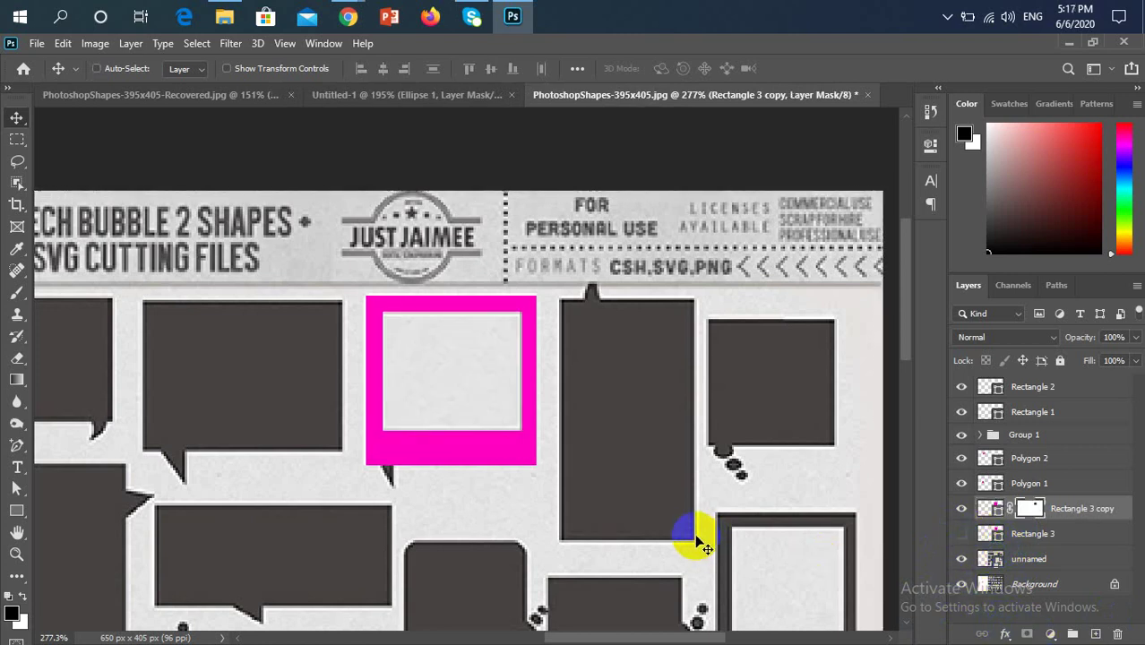
Step: Add three anchor points on the magenta frame's lower edge, spanning the base of the reference bubble's tail
{"action": "scroll", "coordinate": [403, 476], "scroll_direction": "up", "scroll_amount": 3}
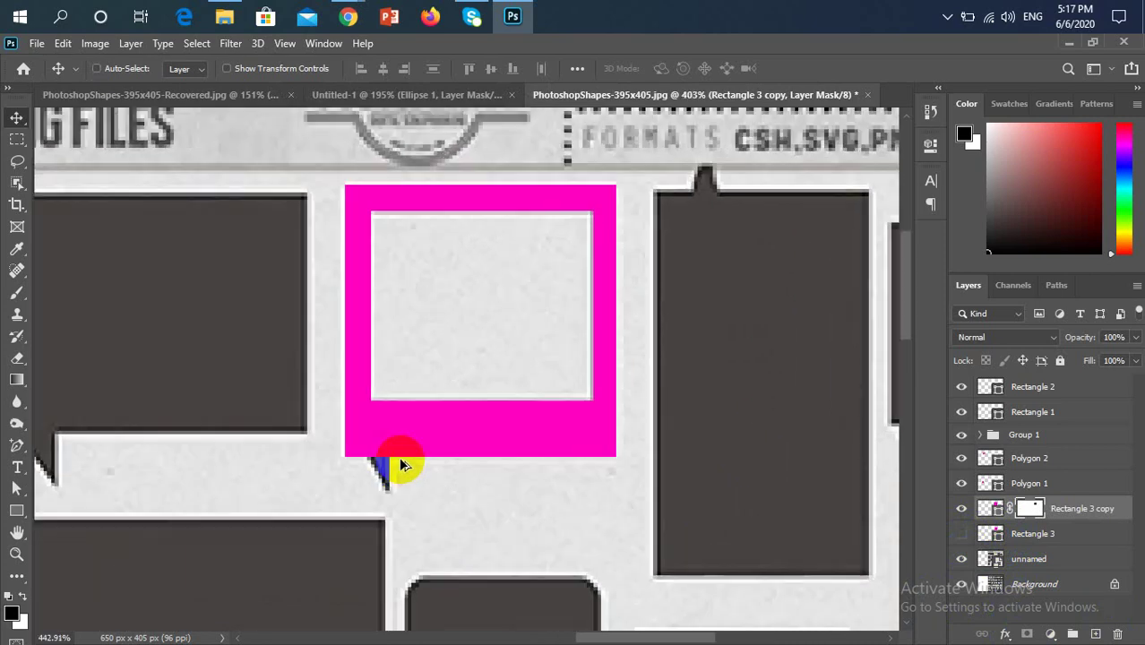
{"action": "scroll", "coordinate": [400, 464], "scroll_direction": "up", "scroll_amount": 2}
{"action": "left_click", "coordinate": [17, 456]}
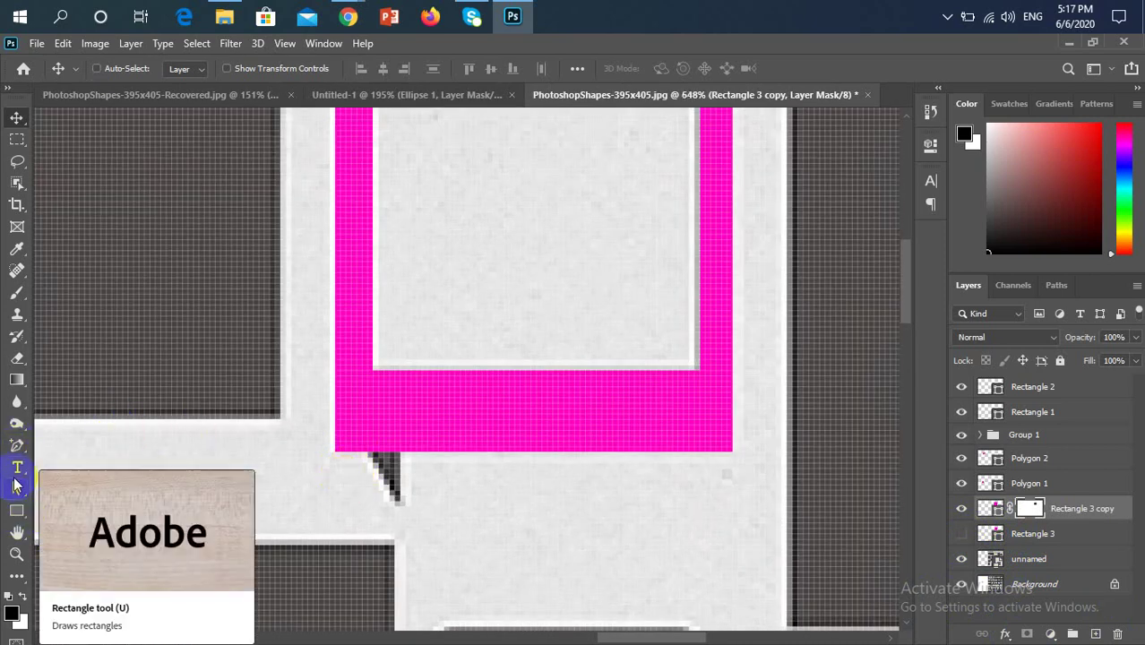
{"action": "left_click", "coordinate": [18, 445]}
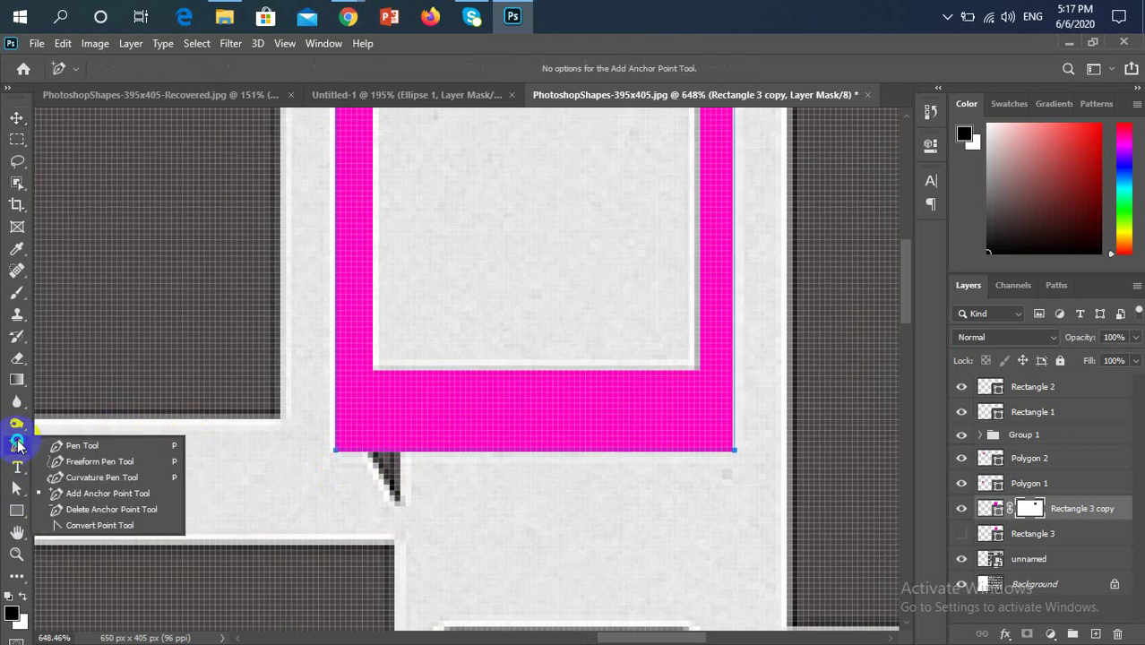
{"action": "left_click", "coordinate": [82, 489]}
{"action": "left_click", "coordinate": [382, 456]}
{"action": "left_click", "coordinate": [371, 450]}
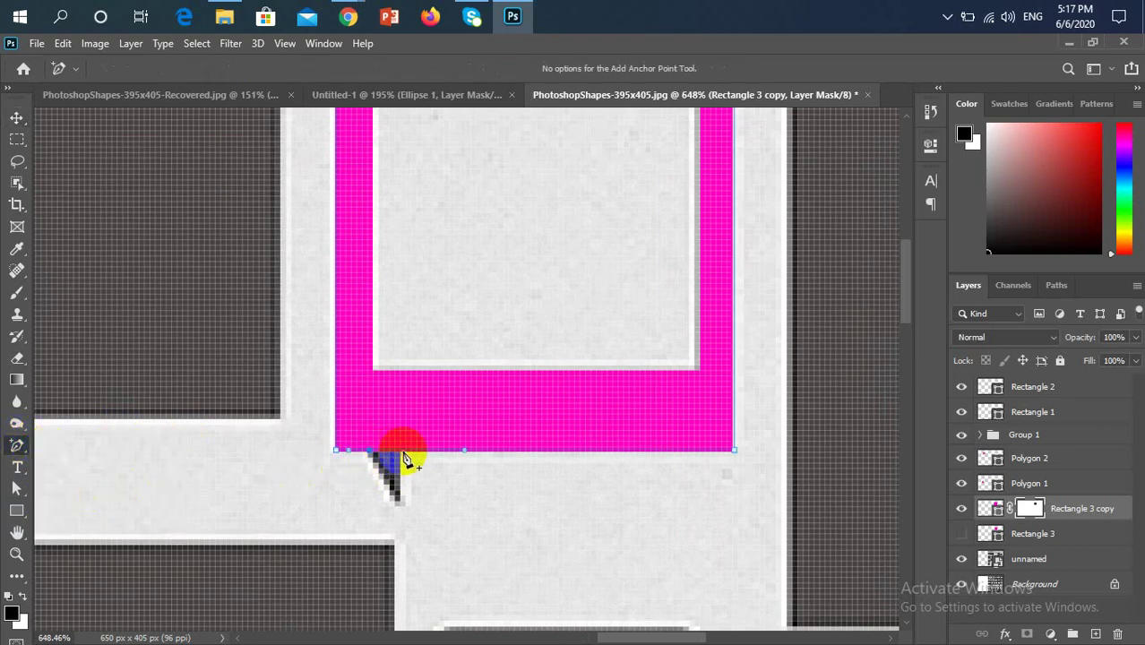
{"action": "scroll", "coordinate": [399, 475], "scroll_direction": "up", "scroll_amount": 3}
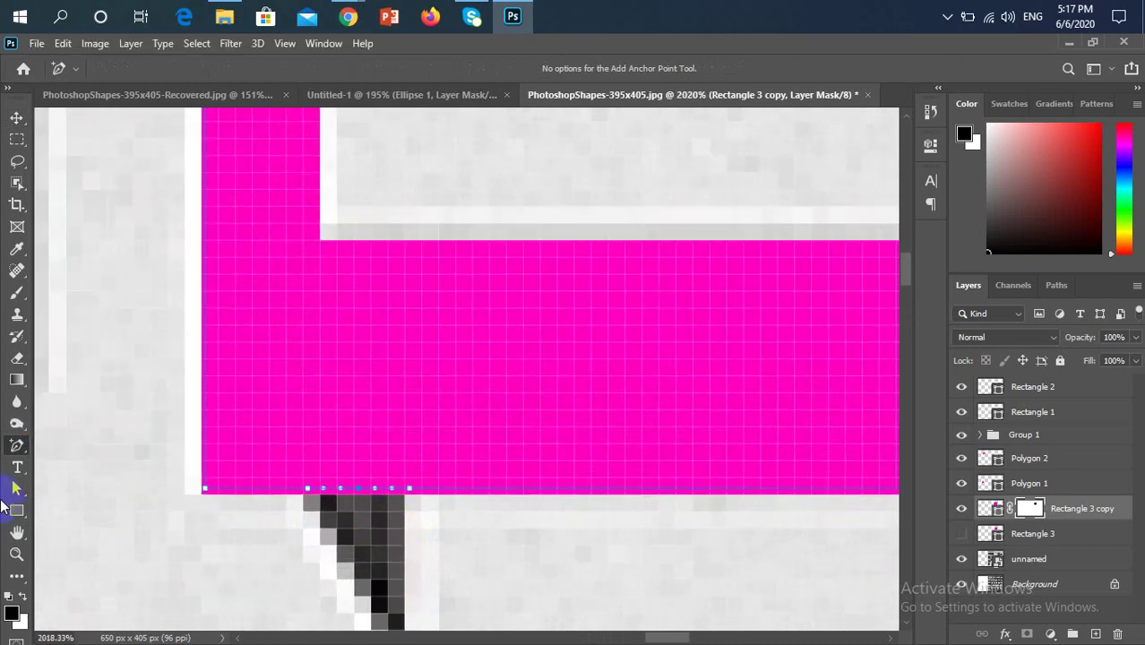
Step: Convert the three new anchor points on the lower edge to corner points
{"action": "right_click", "coordinate": [16, 445]}
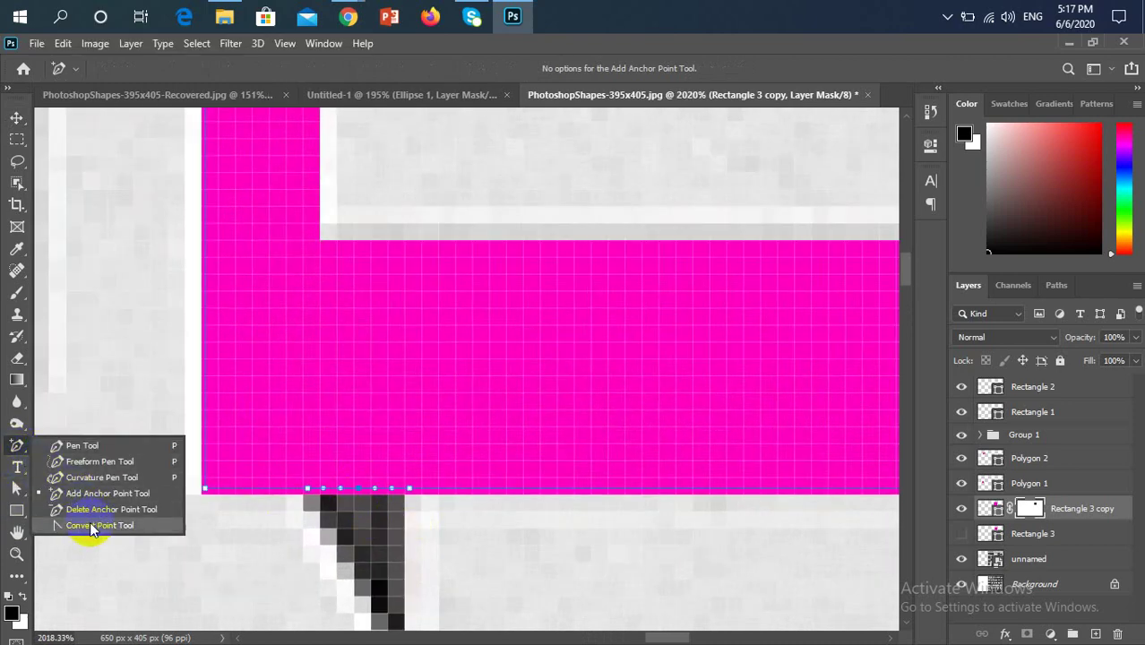
{"action": "left_click", "coordinate": [93, 525]}
{"action": "left_click", "coordinate": [307, 489]}
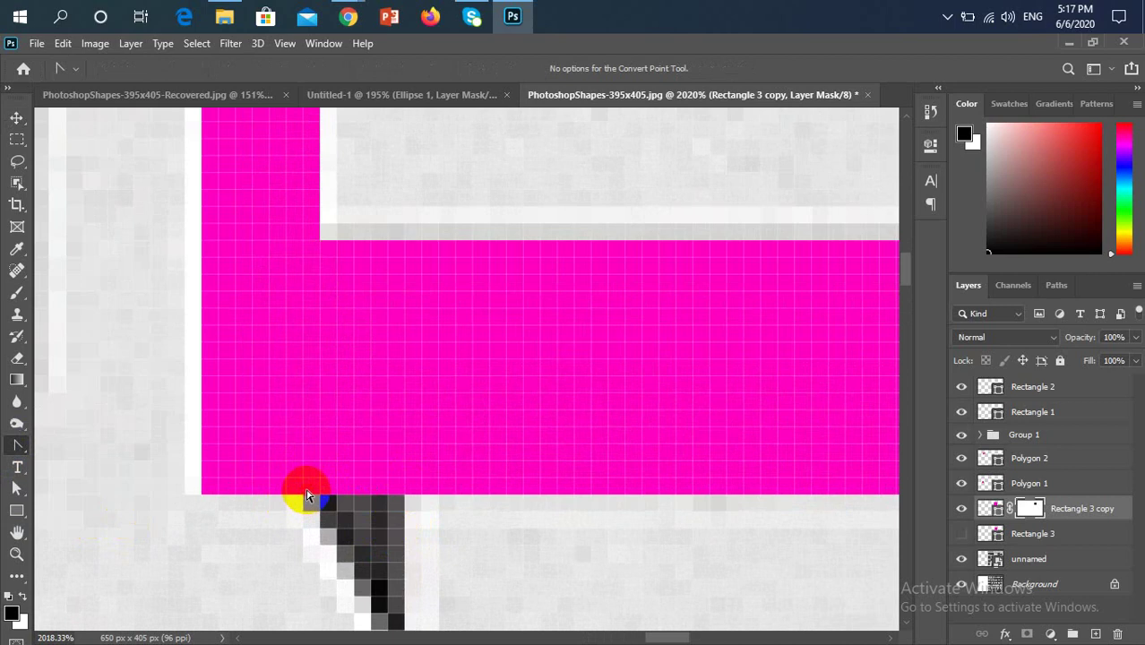
{"action": "left_click", "coordinate": [358, 489]}
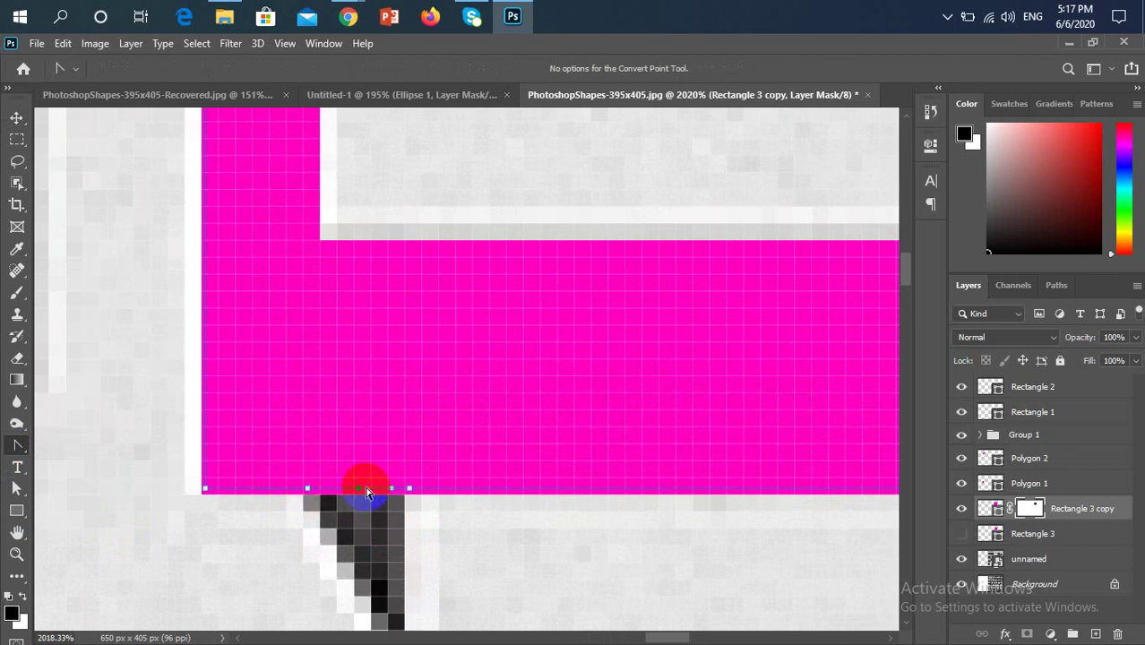
{"action": "left_click", "coordinate": [409, 489]}
Step: Move the middle anchor point down to the tip of the reference tail with Direct Selection, forming the pointed tail
{"action": "left_click", "coordinate": [16, 488]}
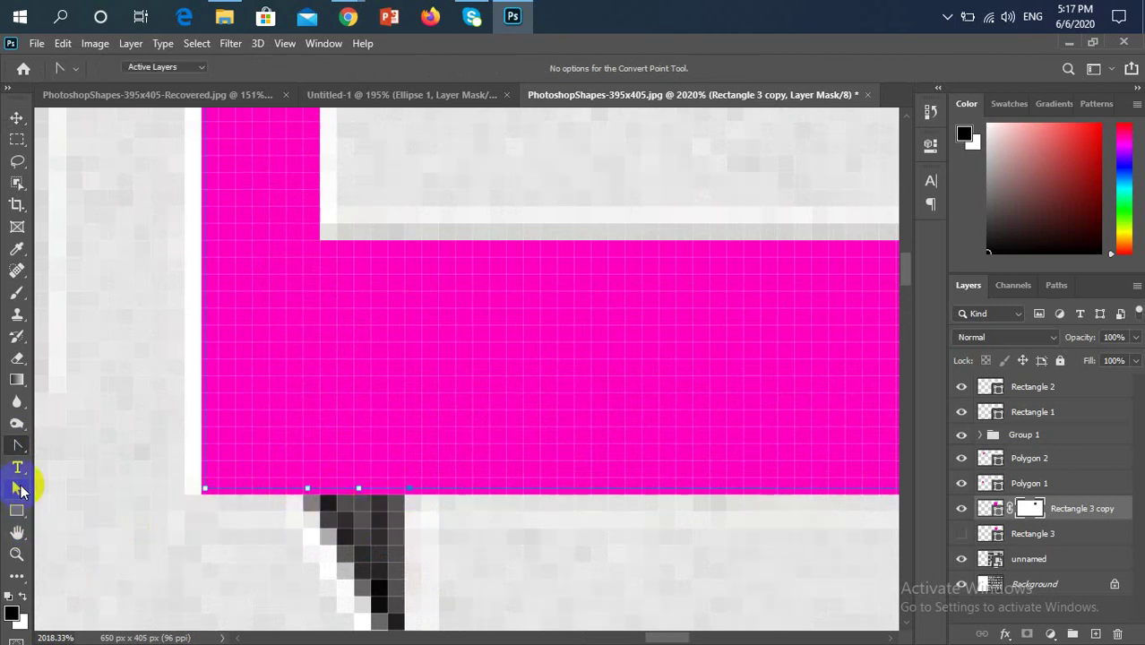
{"action": "left_click", "coordinate": [356, 486]}
{"action": "left_click", "coordinate": [359, 491]}
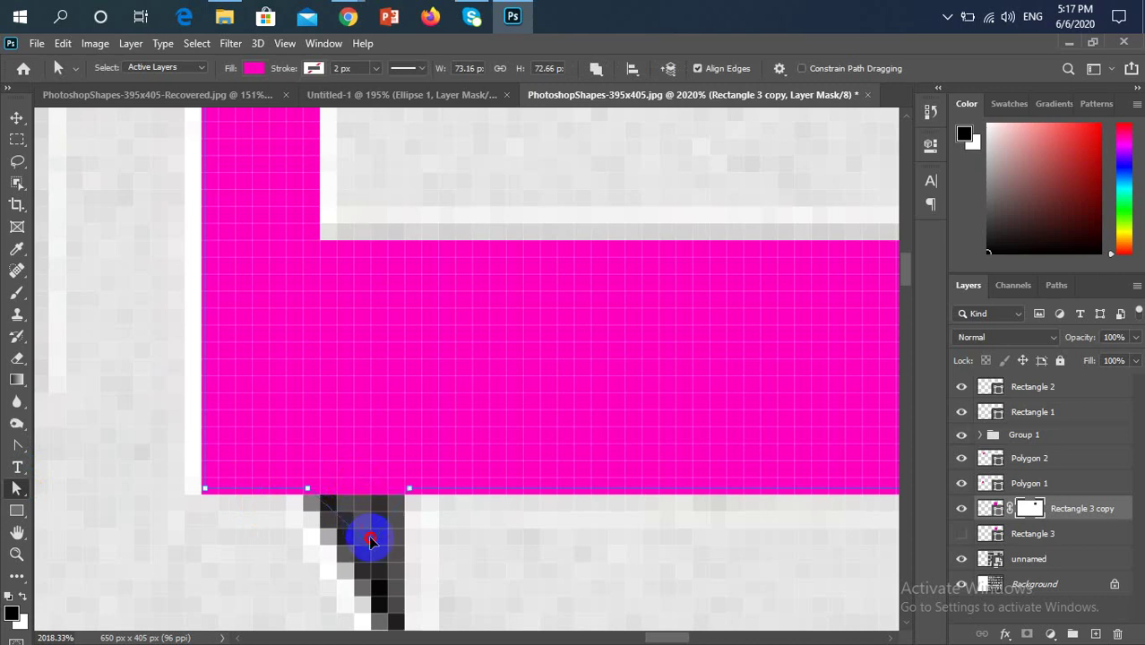
{"action": "left_click_drag", "start_coordinate": [368, 538], "coordinate": [401, 619]}
{"action": "scroll", "coordinate": [401, 619], "scroll_direction": "down", "scroll_amount": 3}
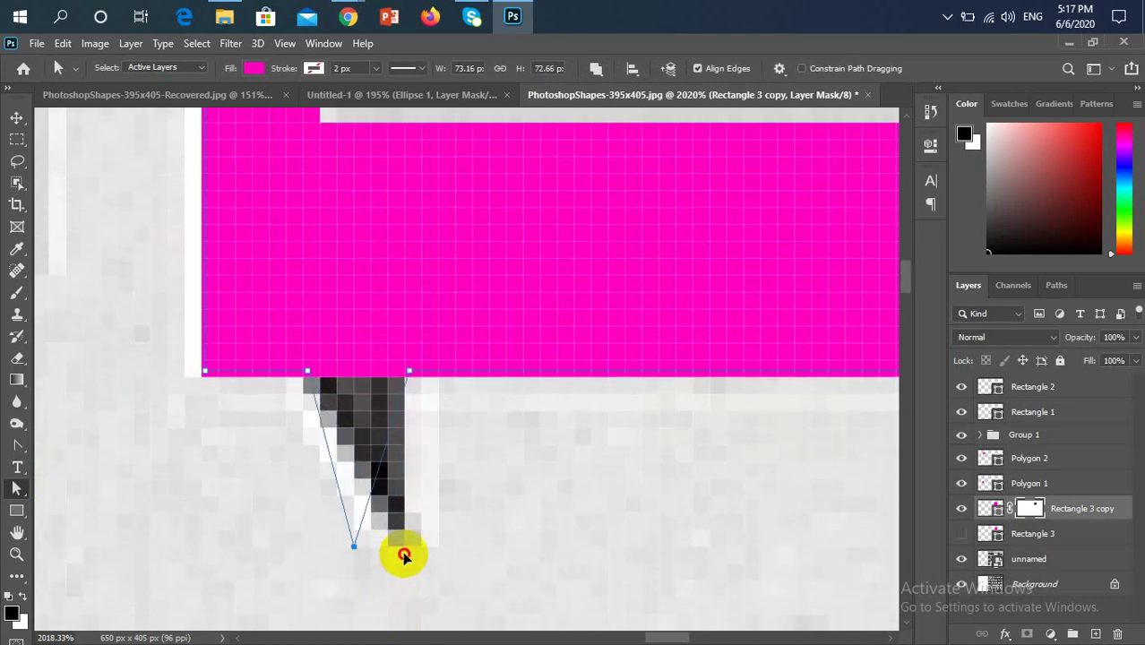
{"action": "left_click_drag", "start_coordinate": [404, 556], "coordinate": [405, 556]}
{"action": "scroll", "coordinate": [404, 557], "scroll_direction": "down", "scroll_amount": 6}
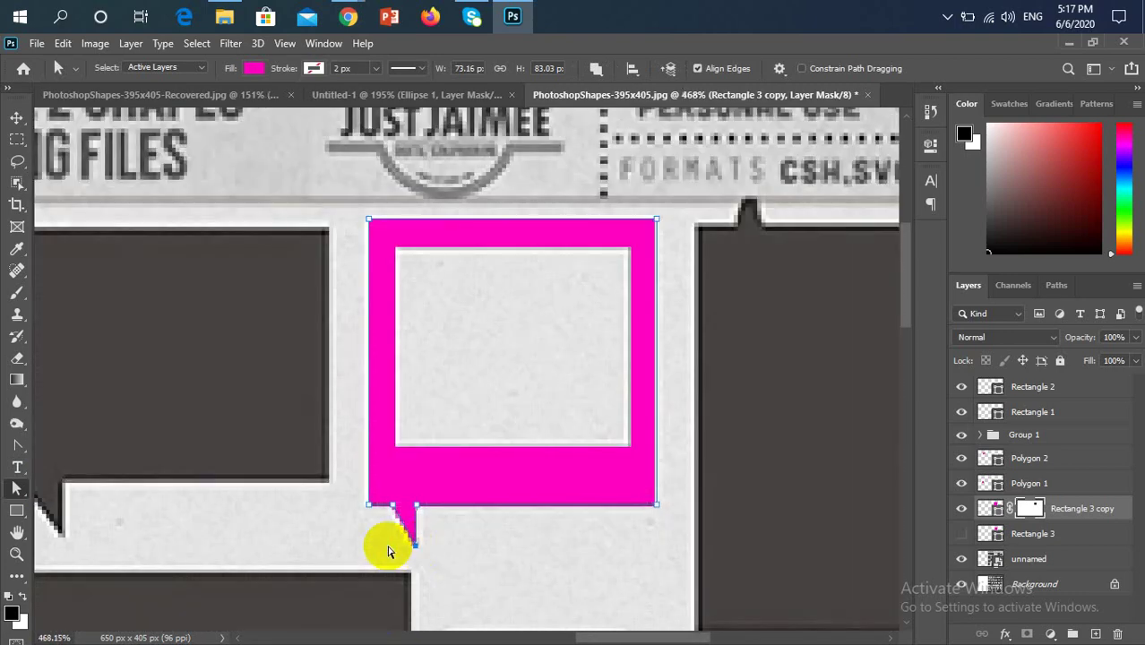
{"action": "left_click", "coordinate": [17, 118]}
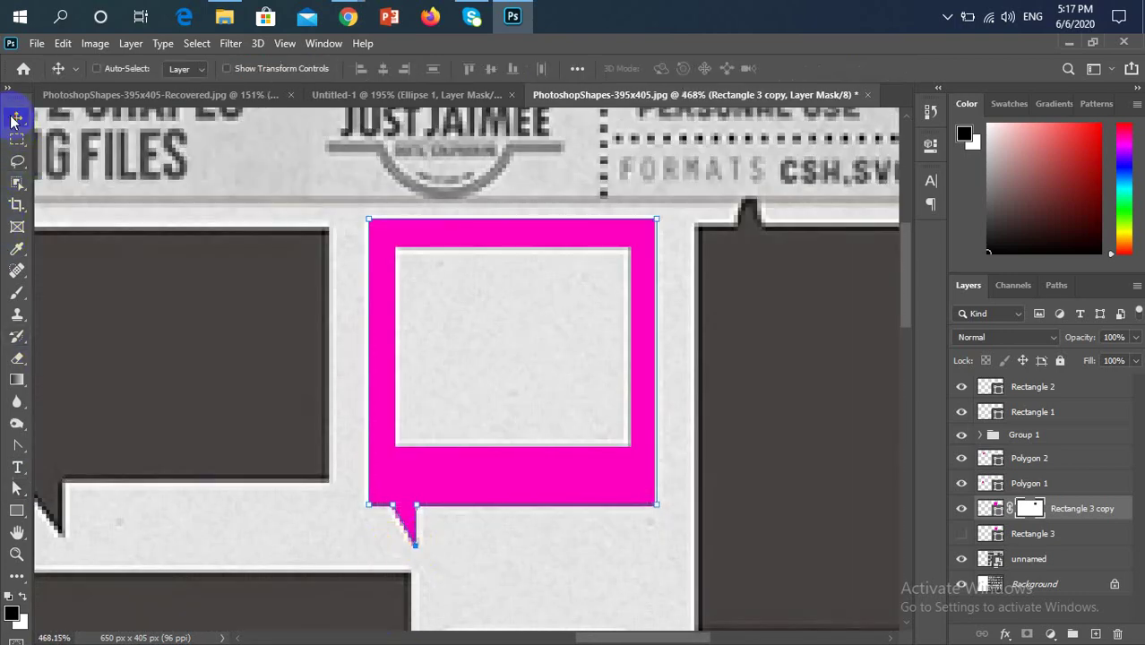
{"action": "scroll", "coordinate": [346, 518], "scroll_direction": "down", "scroll_amount": 6}
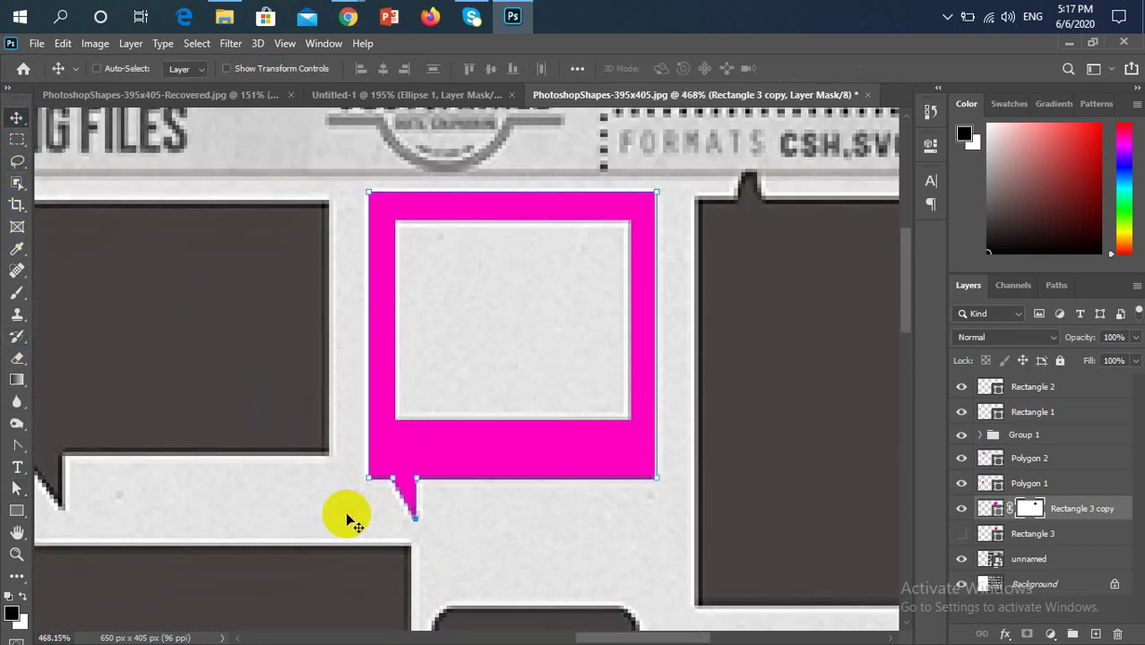
Step: Move the two filled pink bubbles across the blank canvas area to the edge of the reference image
{"action": "scroll", "coordinate": [345, 519], "scroll_direction": "up", "scroll_amount": 2}
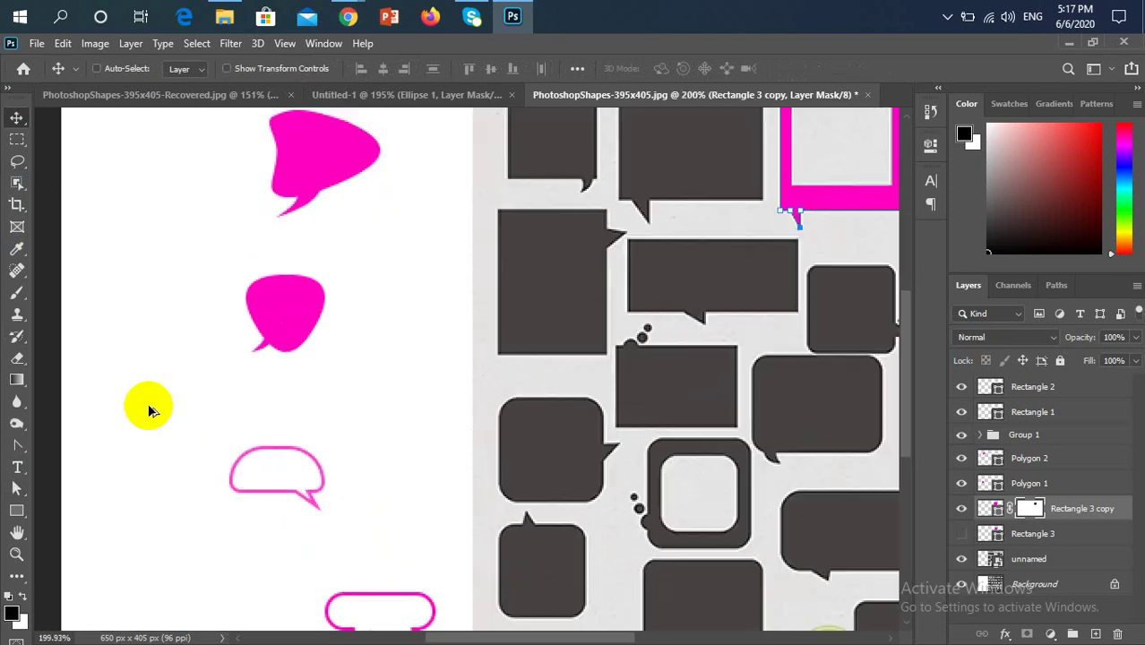
{"action": "scroll", "coordinate": [359, 542], "scroll_direction": "down", "scroll_amount": 2}
{"action": "key", "text": "ctrl"}
{"action": "left_click", "coordinate": [270, 255], "text": "ctrl"}
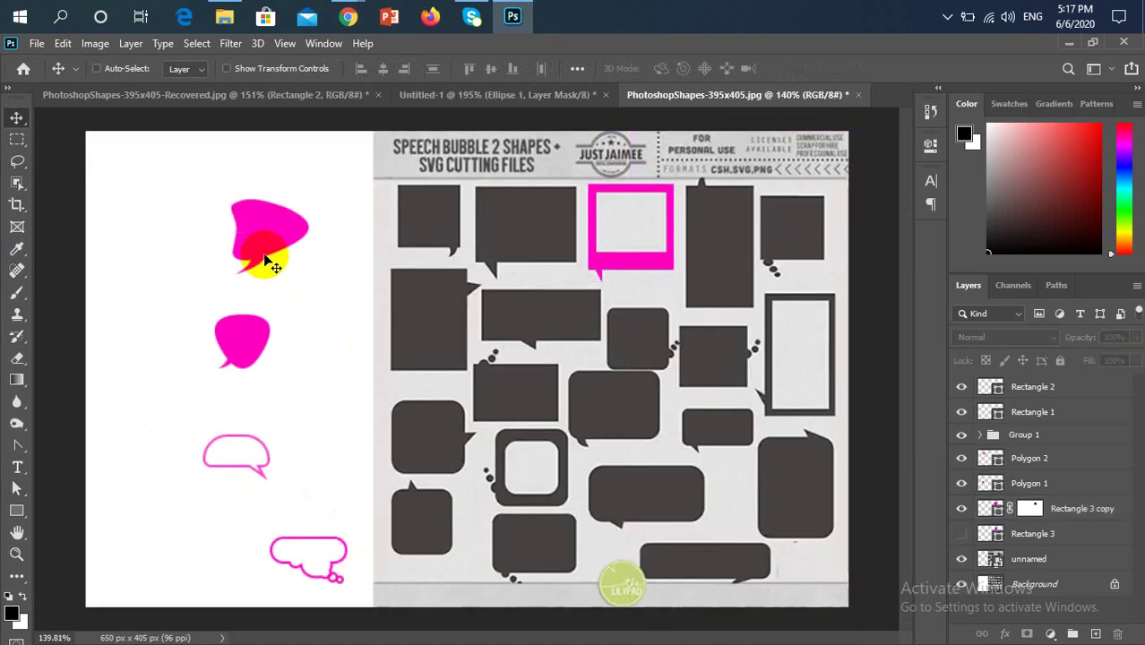
{"action": "left_click", "coordinate": [353, 276]}
{"action": "left_click", "coordinate": [567, 276]}
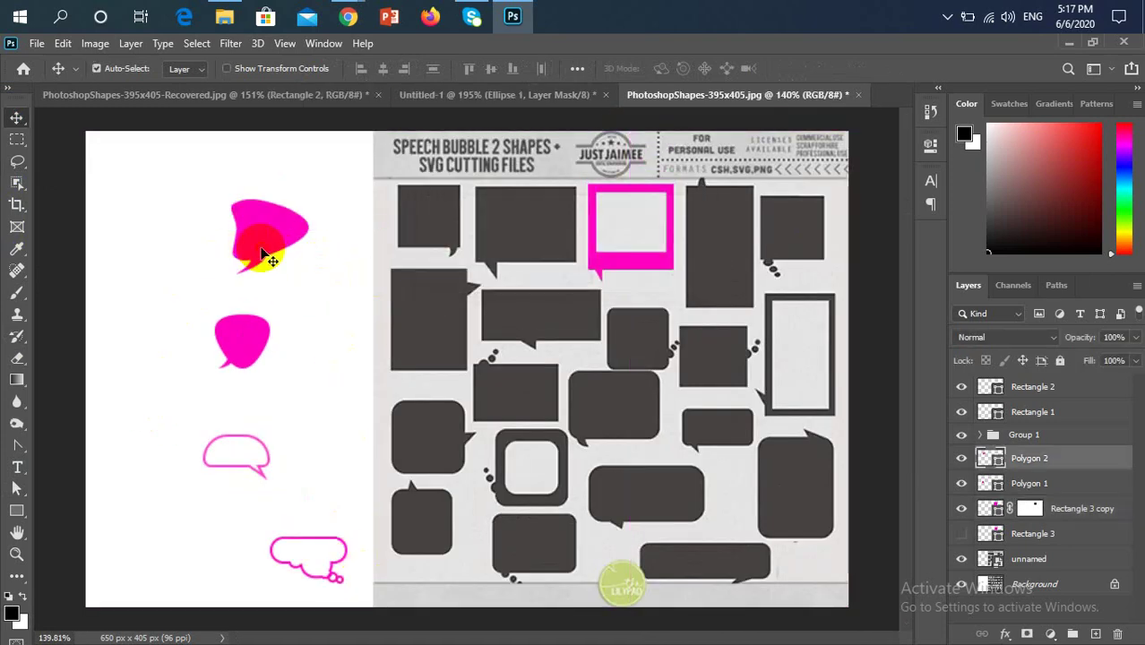
{"action": "left_click_drag", "start_coordinate": [260, 247], "coordinate": [363, 304]}
{"action": "left_click_drag", "start_coordinate": [247, 349], "coordinate": [380, 376]}
Step: Move the outlined half-round bubble and the whole Group 1 thought bubble to the reference image's edge, below the filled bubbles
{"action": "left_click", "coordinate": [255, 478], "text": "ctrl"}
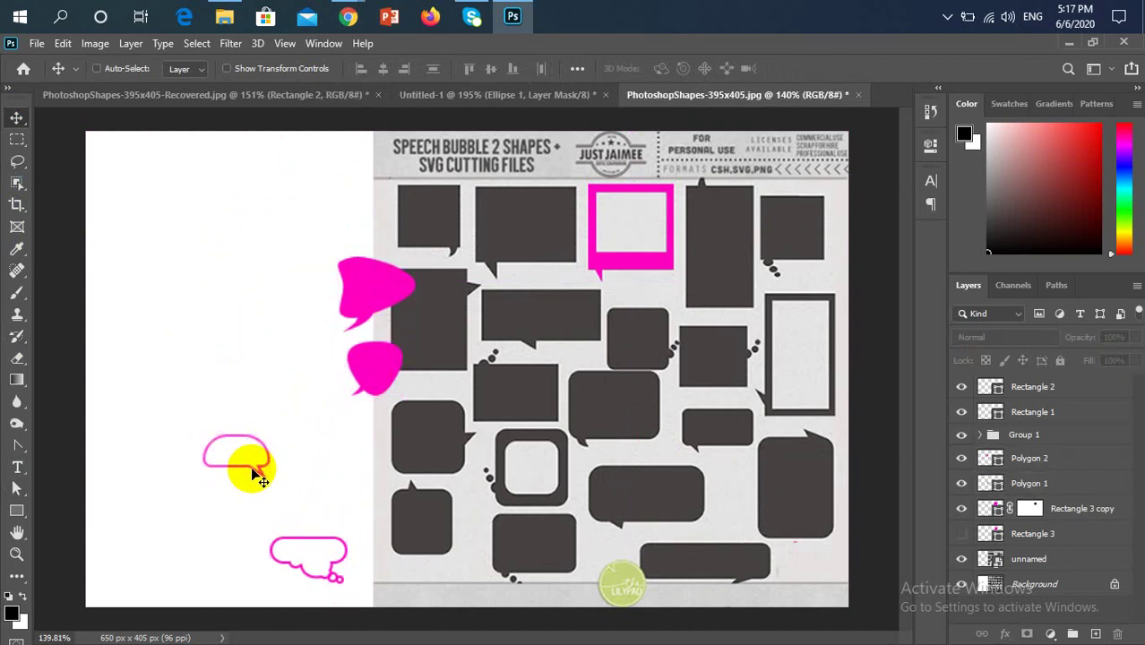
{"action": "left_click", "coordinate": [378, 469]}
{"action": "left_click", "coordinate": [572, 276]}
{"action": "left_click", "coordinate": [254, 472]}
{"action": "left_click_drag", "start_coordinate": [254, 472], "coordinate": [392, 470]}
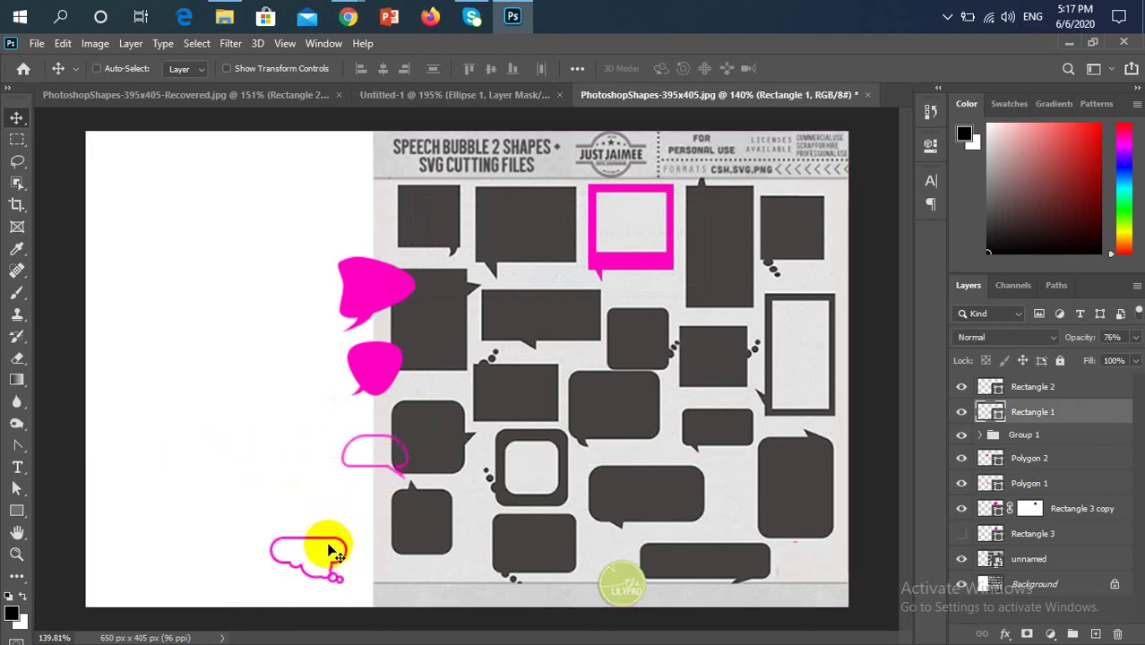
{"action": "left_click", "coordinate": [337, 577]}
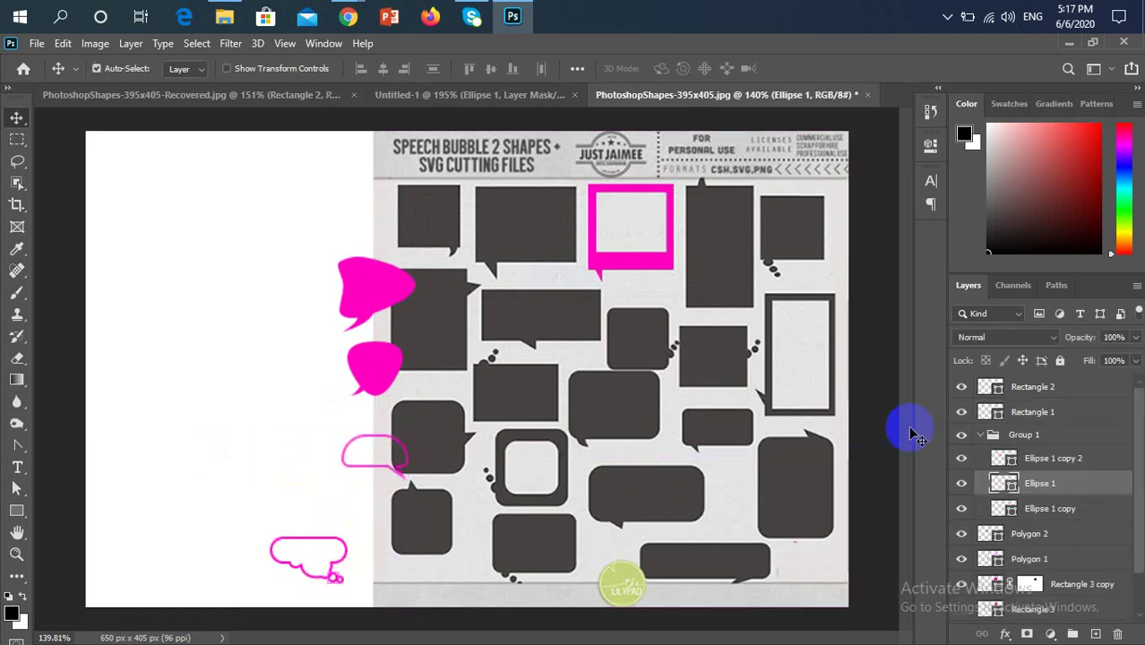
{"action": "left_click", "coordinate": [972, 436]}
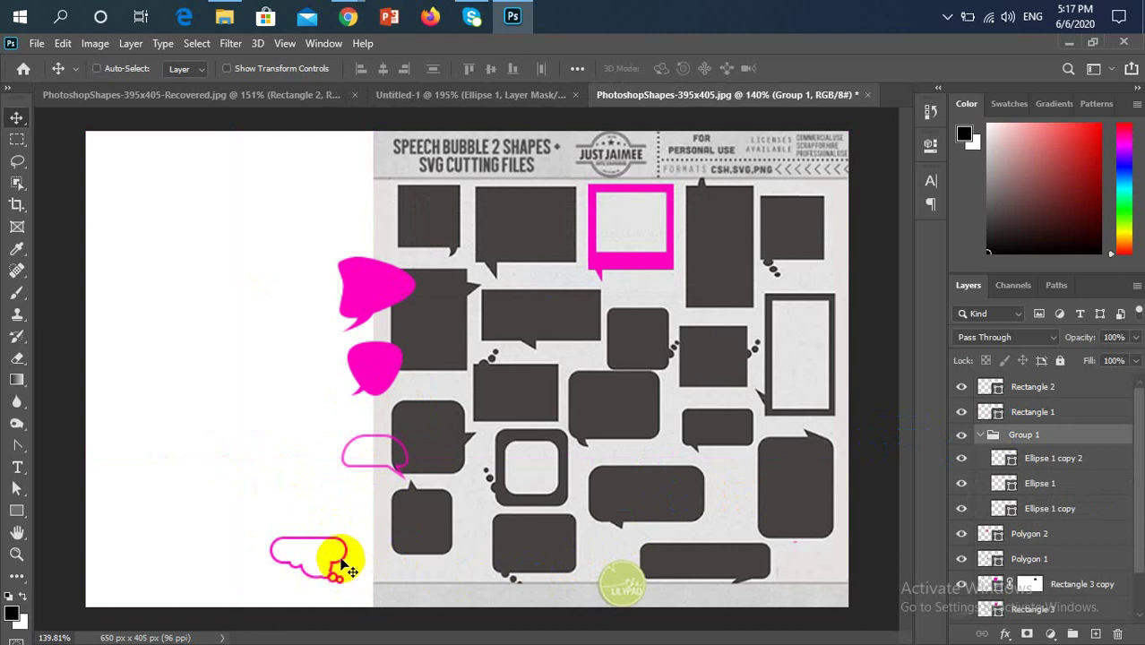
{"action": "left_click_drag", "start_coordinate": [332, 563], "coordinate": [408, 524]}
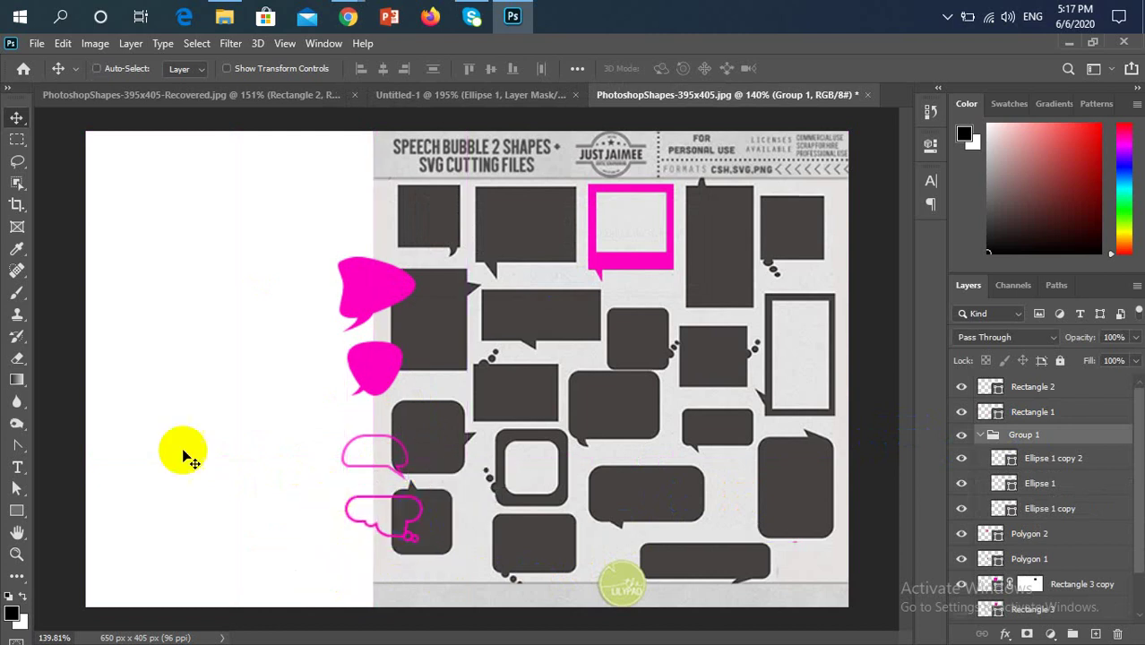
Step: Draw a rectangle about 47 × 45 px in the blank canvas area and give it a magenta fill with no stroke
{"action": "left_click_drag", "start_coordinate": [90, 383], "coordinate": [130, 370]}
{"action": "scroll", "coordinate": [123, 403], "scroll_direction": "up", "scroll_amount": 1}
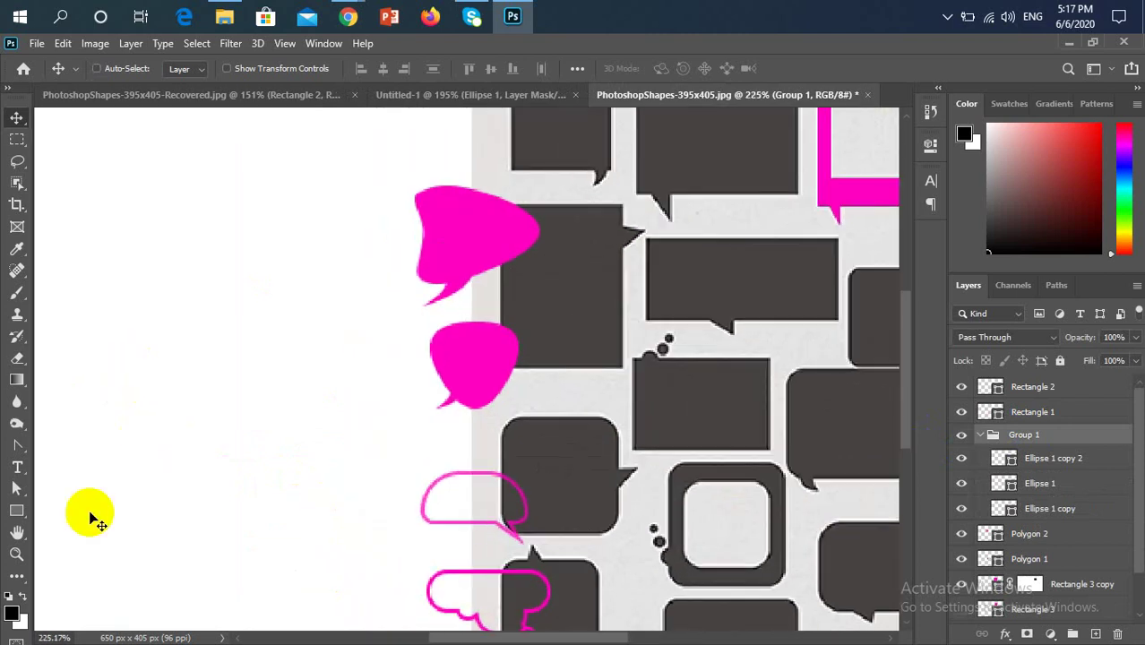
{"action": "left_click", "coordinate": [16, 510]}
{"action": "left_click_drag", "start_coordinate": [130, 307], "coordinate": [218, 392]}
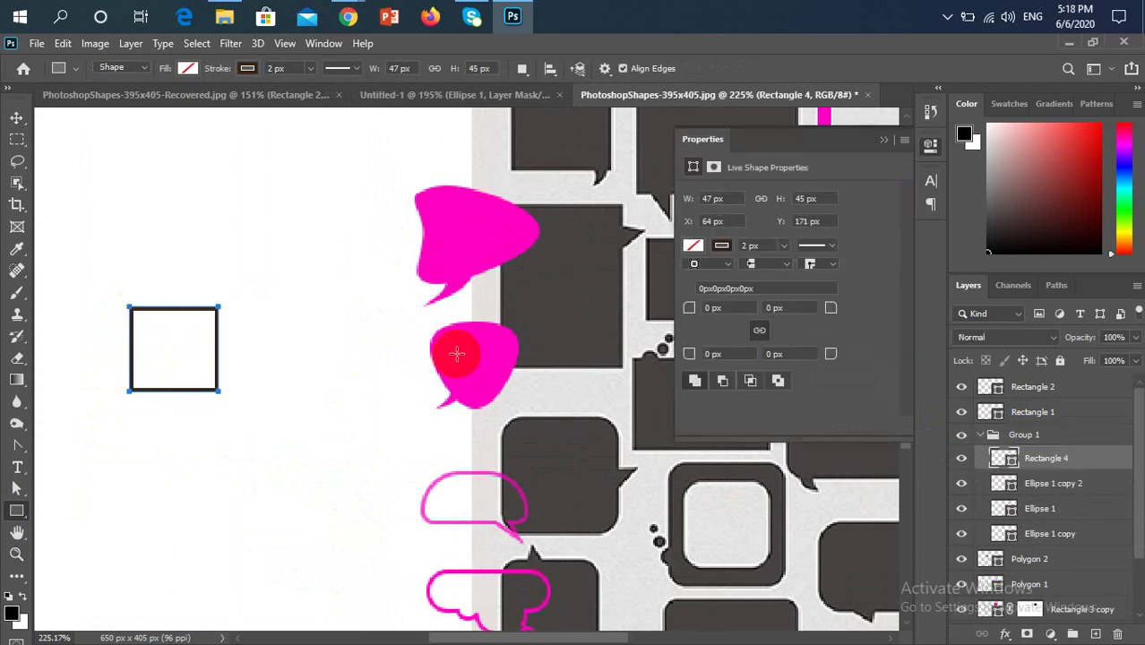
{"action": "left_click", "coordinate": [247, 68]}
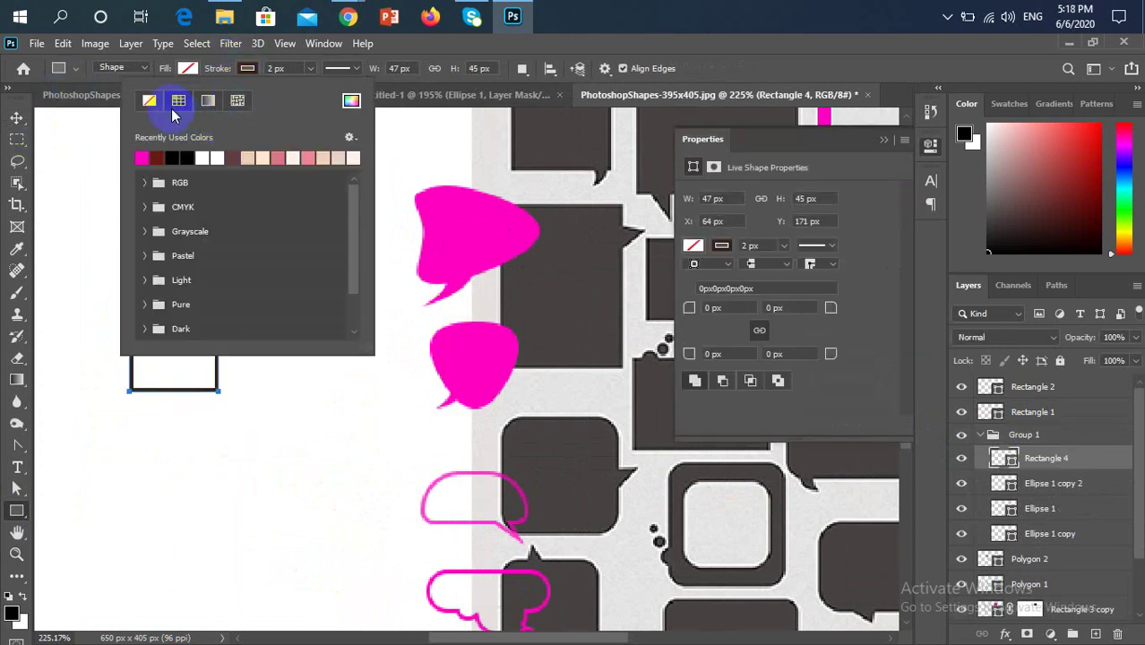
{"action": "left_click", "coordinate": [145, 155]}
{"action": "left_click", "coordinate": [148, 101]}
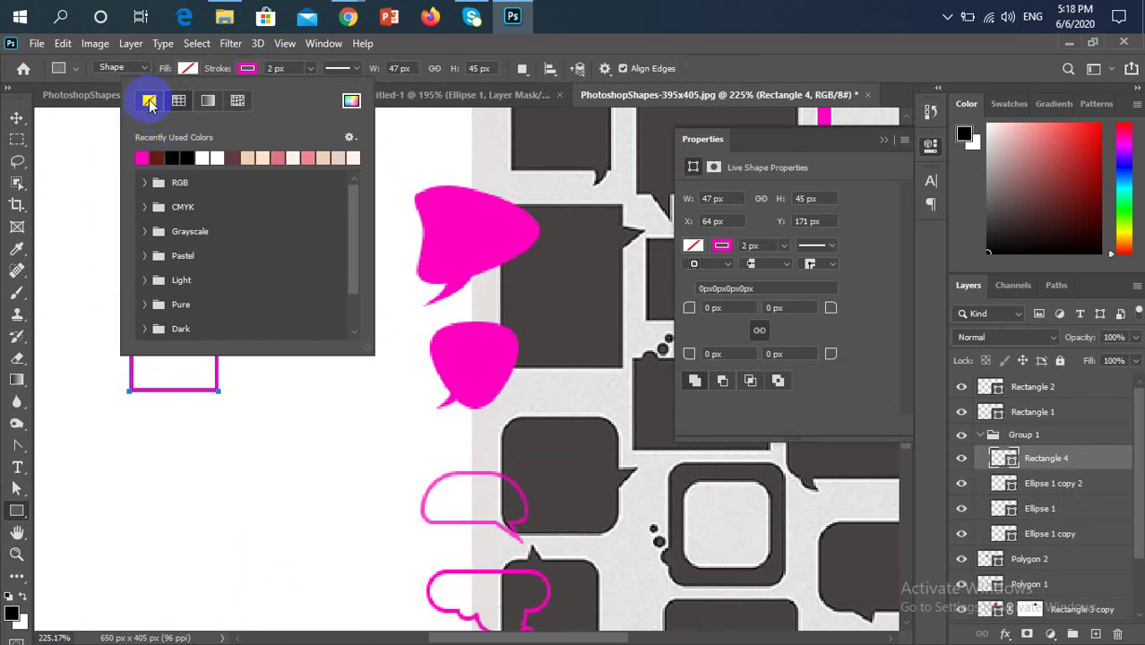
{"action": "left_click", "coordinate": [187, 68]}
{"action": "left_click", "coordinate": [81, 157]}
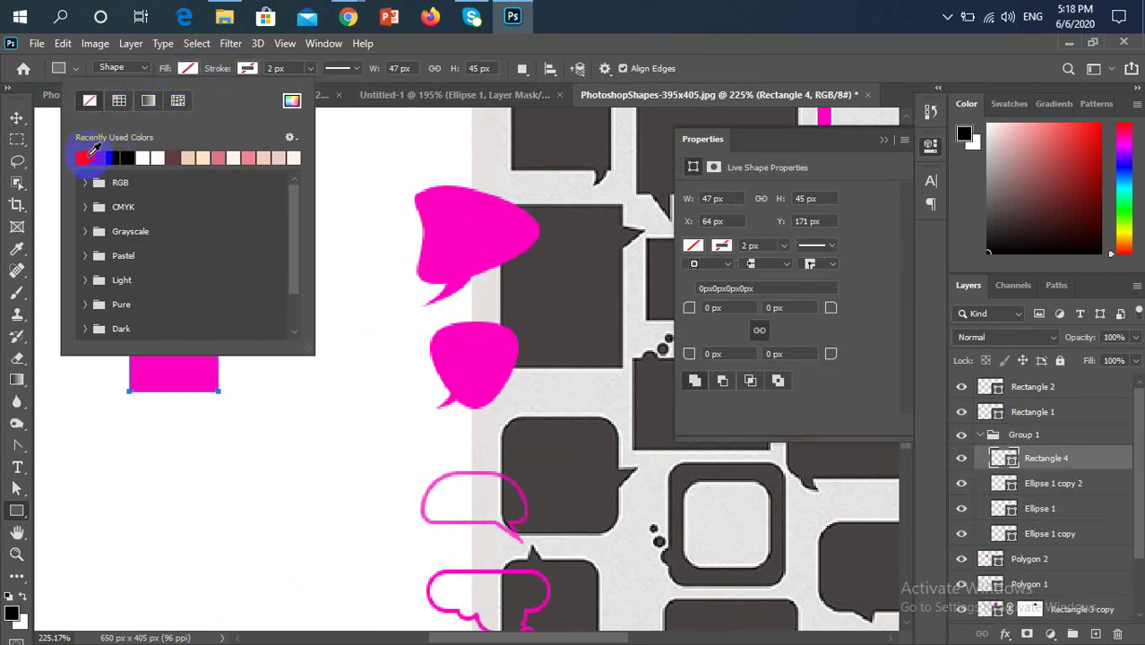
Step: Duplicate the magenta rectangle slightly below the original and scale the copy proportionally to about 135%
{"action": "left_click", "coordinate": [16, 118]}
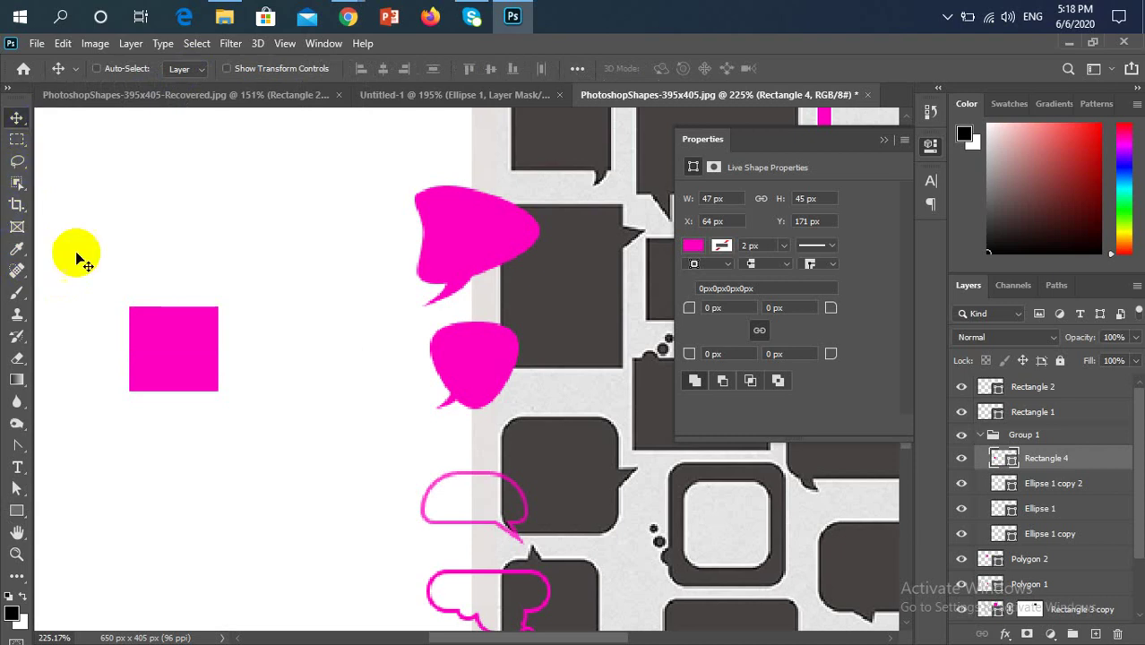
{"action": "left_click_drag", "start_coordinate": [160, 359], "coordinate": [160, 371]}
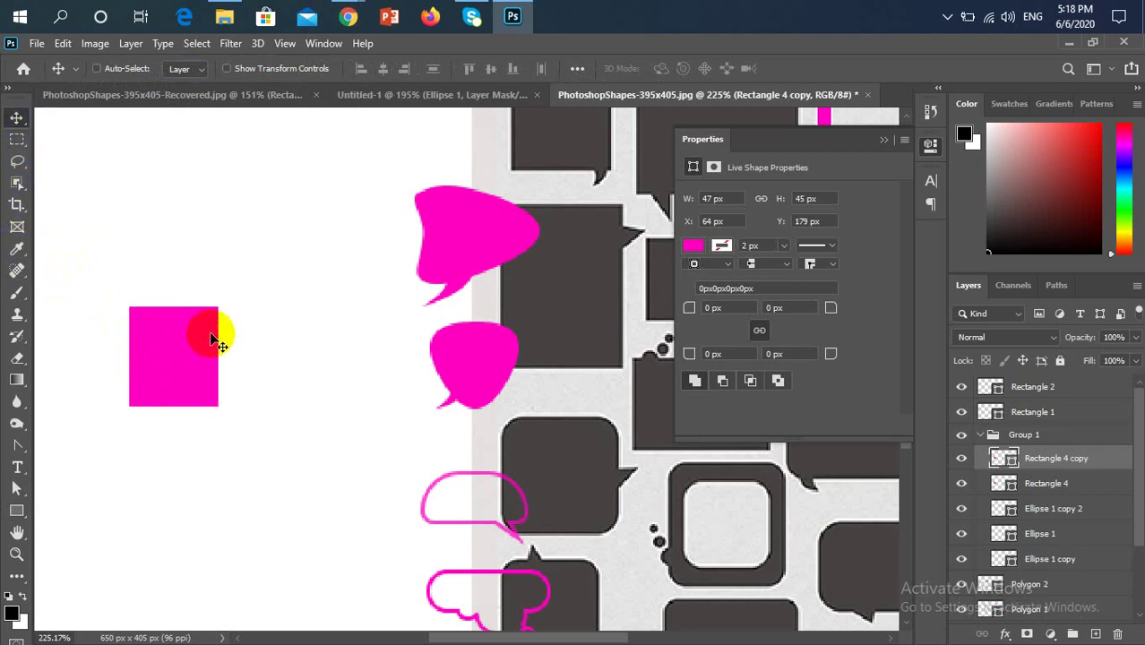
{"action": "key", "text": "ctrl+t"}
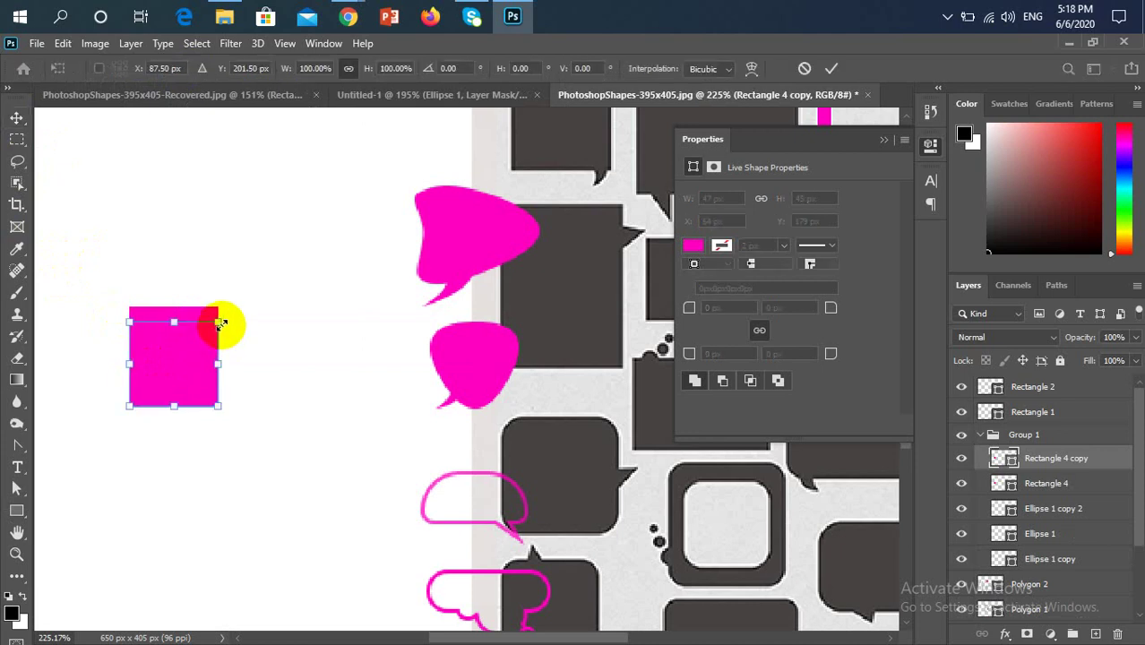
{"action": "left_click_drag", "start_coordinate": [219, 308], "coordinate": [253, 295]}
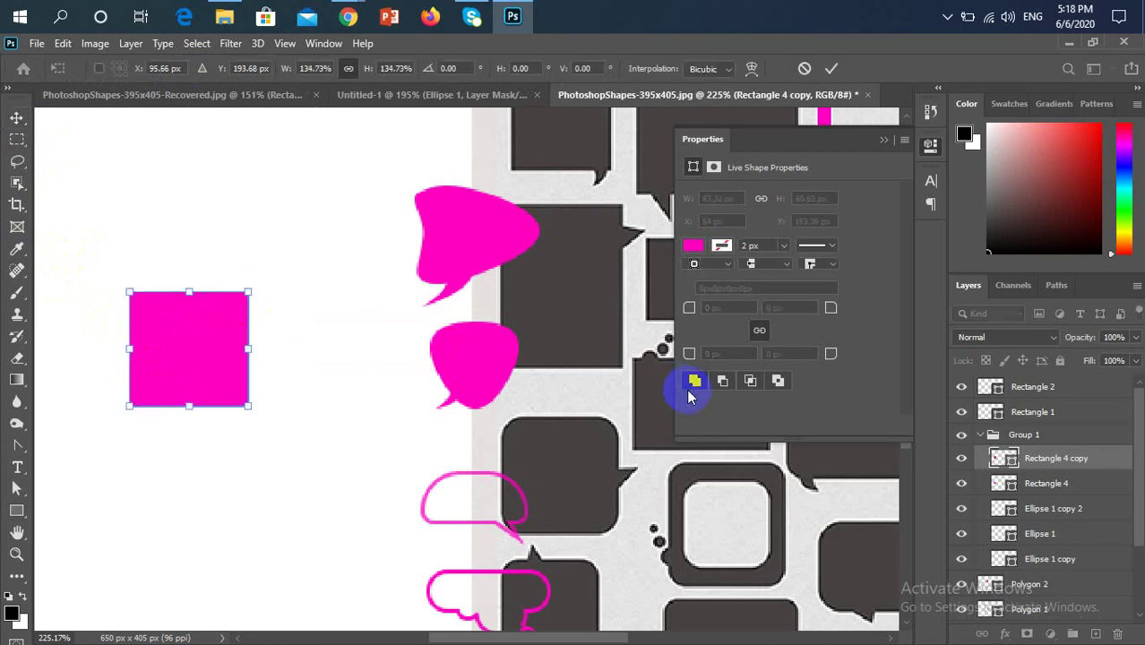
Step: Load the small rectangle's outline as a selection, center the larger copy horizontally on it, and deselect
{"action": "left_click", "coordinate": [996, 483], "text": "ctrl"}
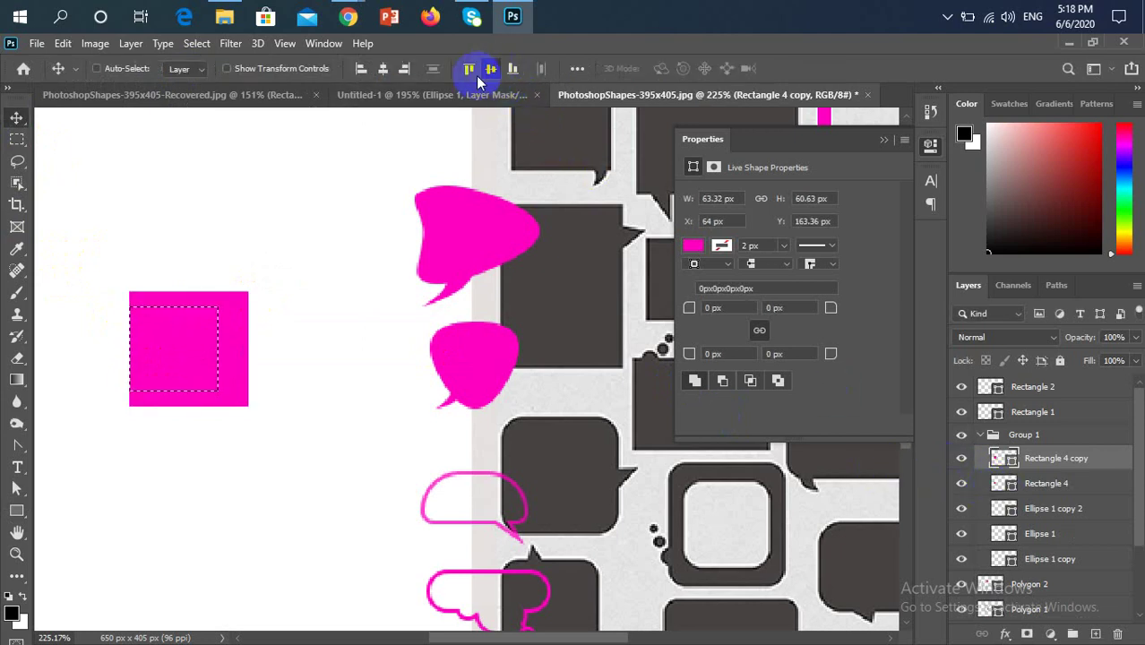
{"action": "left_click", "coordinate": [386, 69]}
{"action": "key", "text": "ctrl+d"}
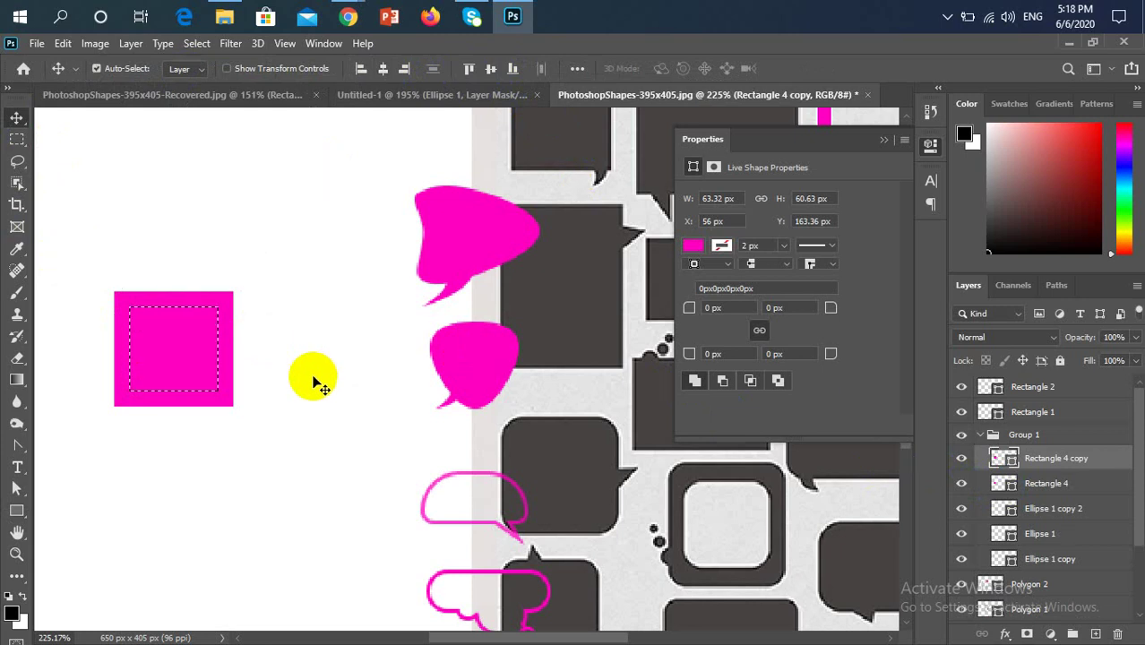
Step: Move the larger copy down slightly and stretch its upper edge so its height is about 65.5 px
{"action": "left_click_drag", "start_coordinate": [169, 347], "coordinate": [172, 363]}
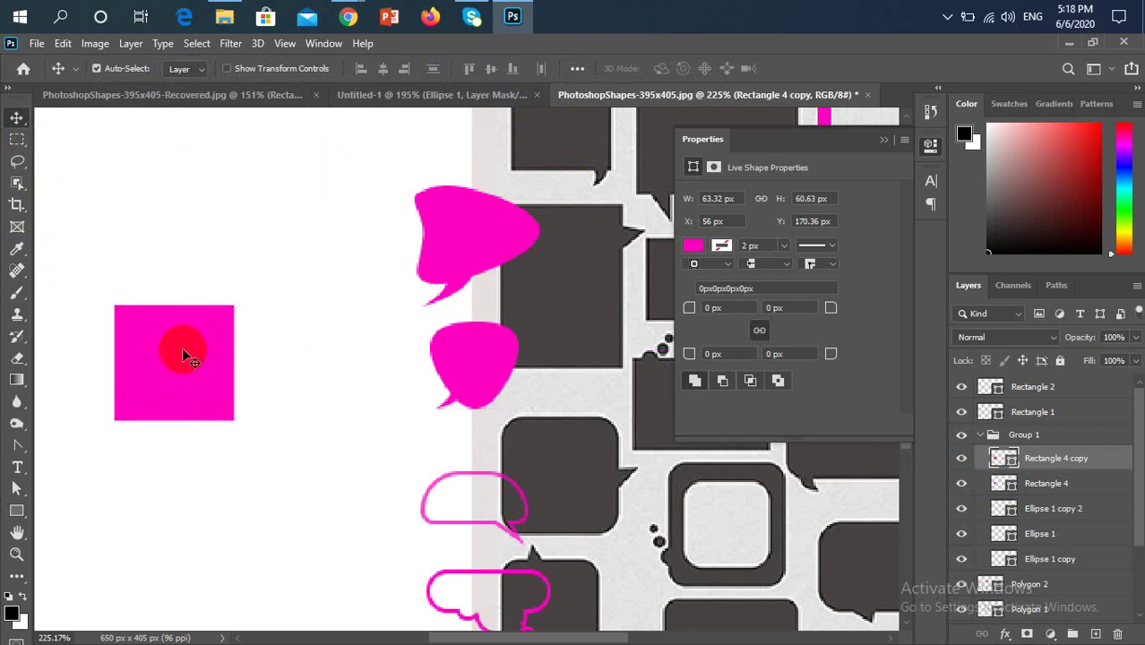
{"action": "key", "text": "ctrl+t"}
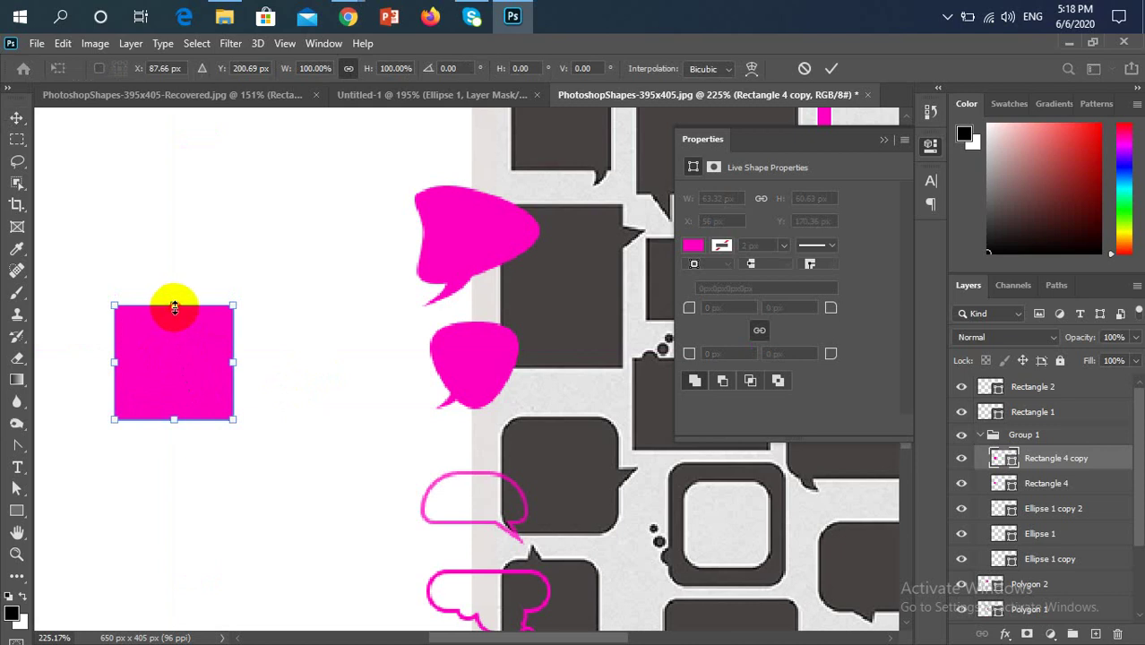
{"action": "left_click_drag", "start_coordinate": [175, 307], "coordinate": [175, 296]}
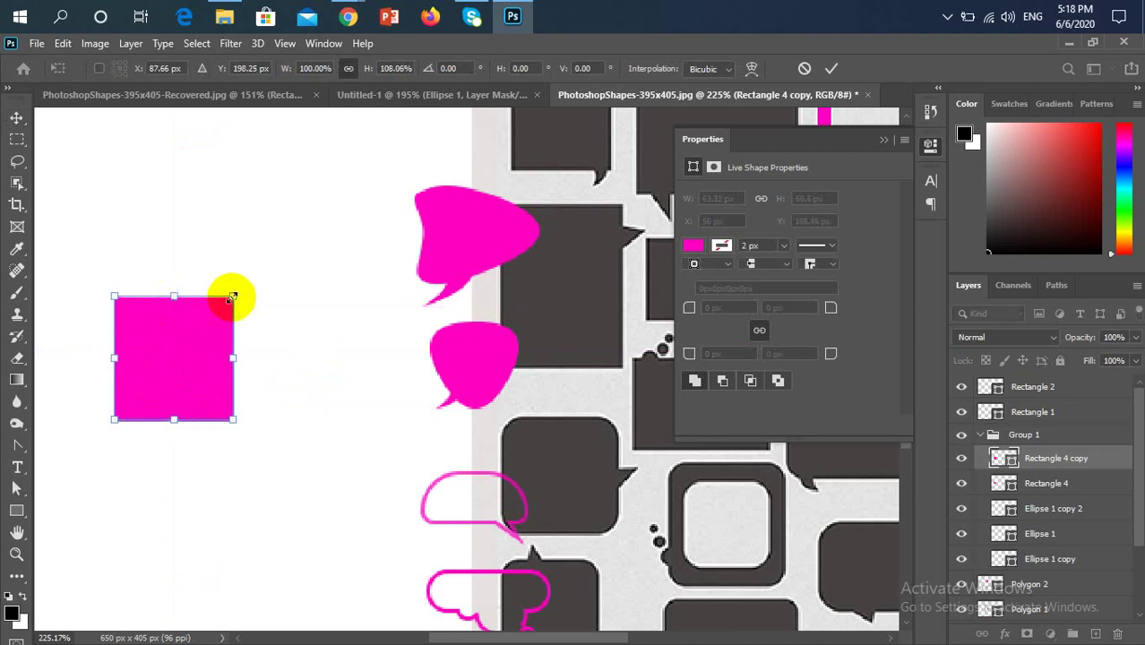
{"action": "key", "text": "Return"}
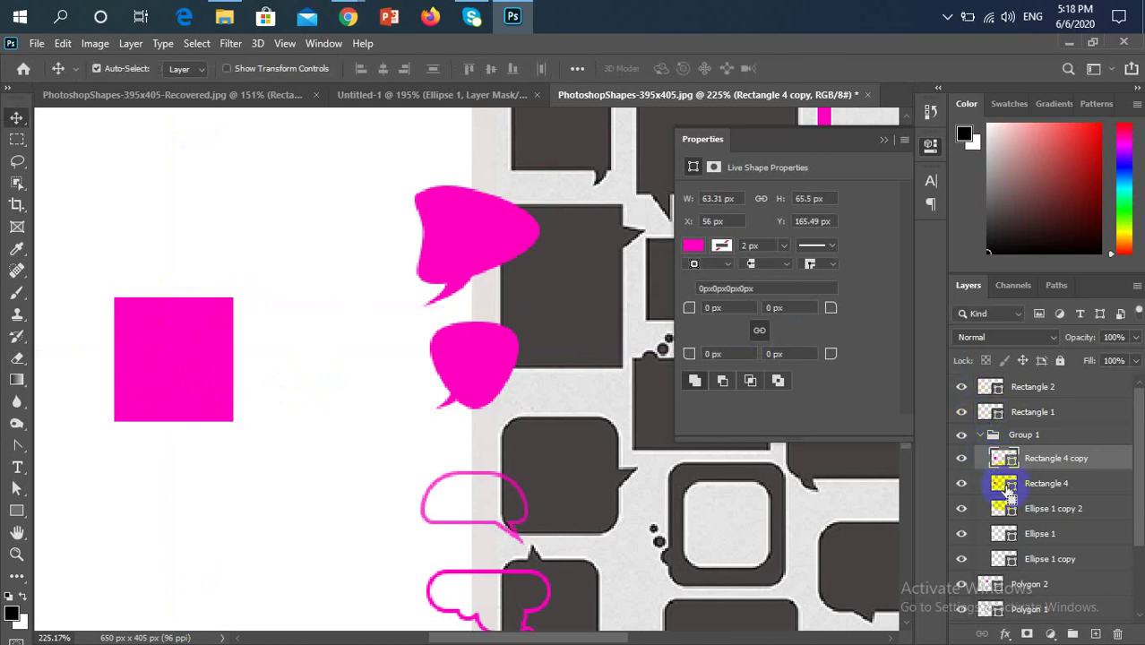
Step: Hide Rectangle 4, load and invert its outline selection, and add it as a layer mask on Rectangle 4 copy
{"action": "left_click", "coordinate": [962, 484]}
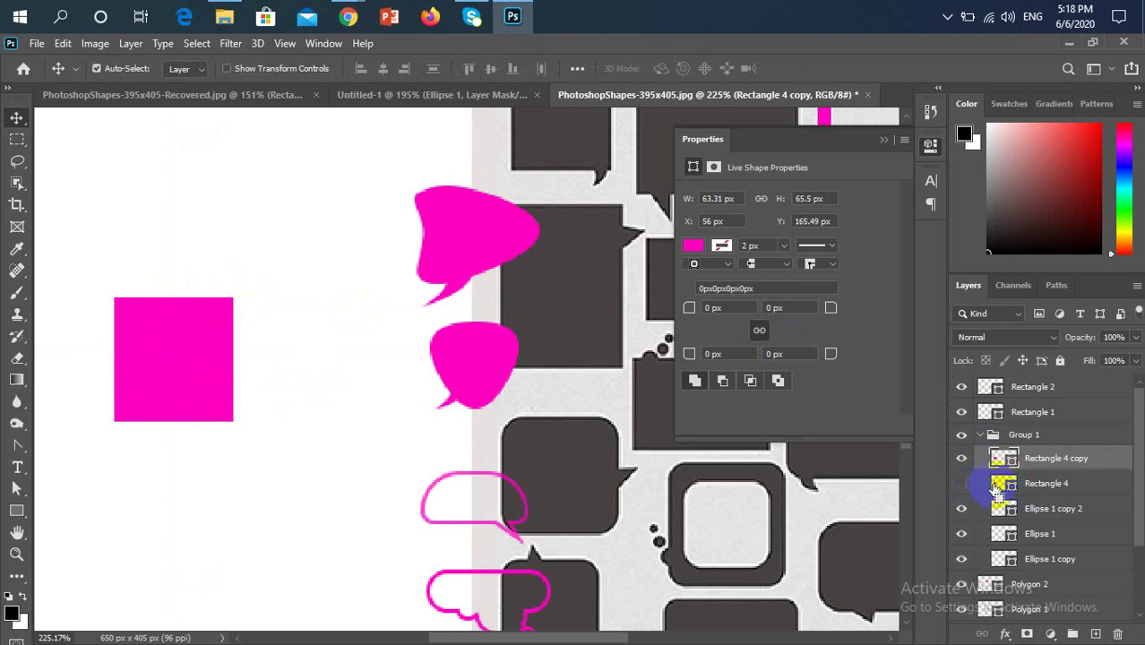
{"action": "left_click", "coordinate": [1003, 484], "text": "ctrl"}
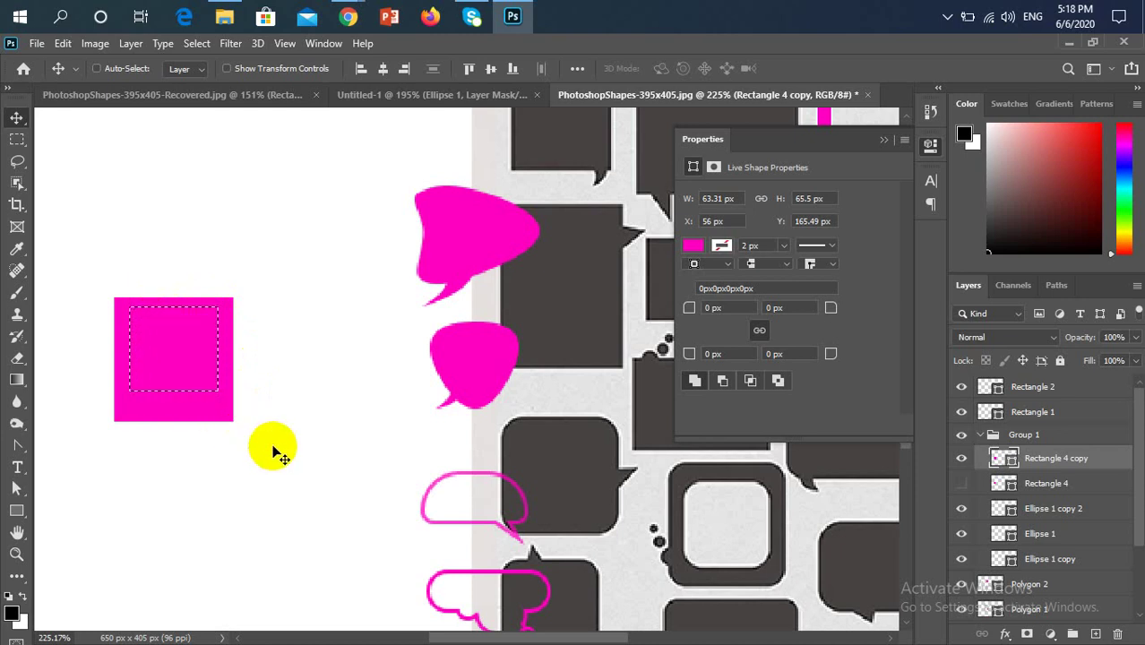
{"action": "key", "text": "ctrl"}
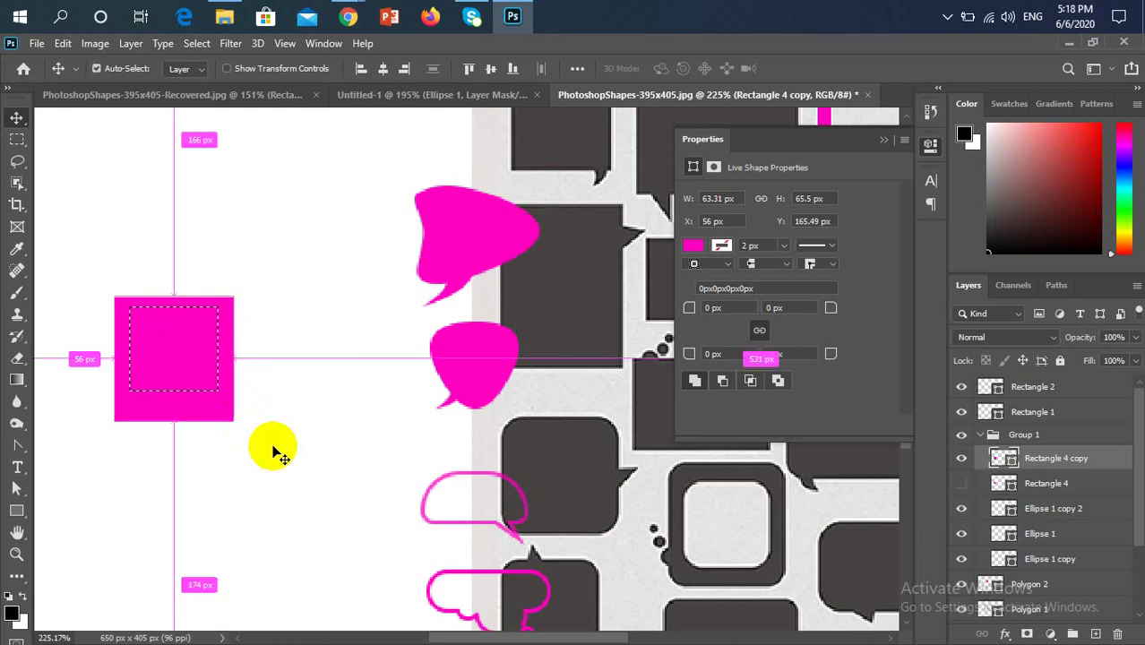
{"action": "left_click", "coordinate": [1028, 634]}
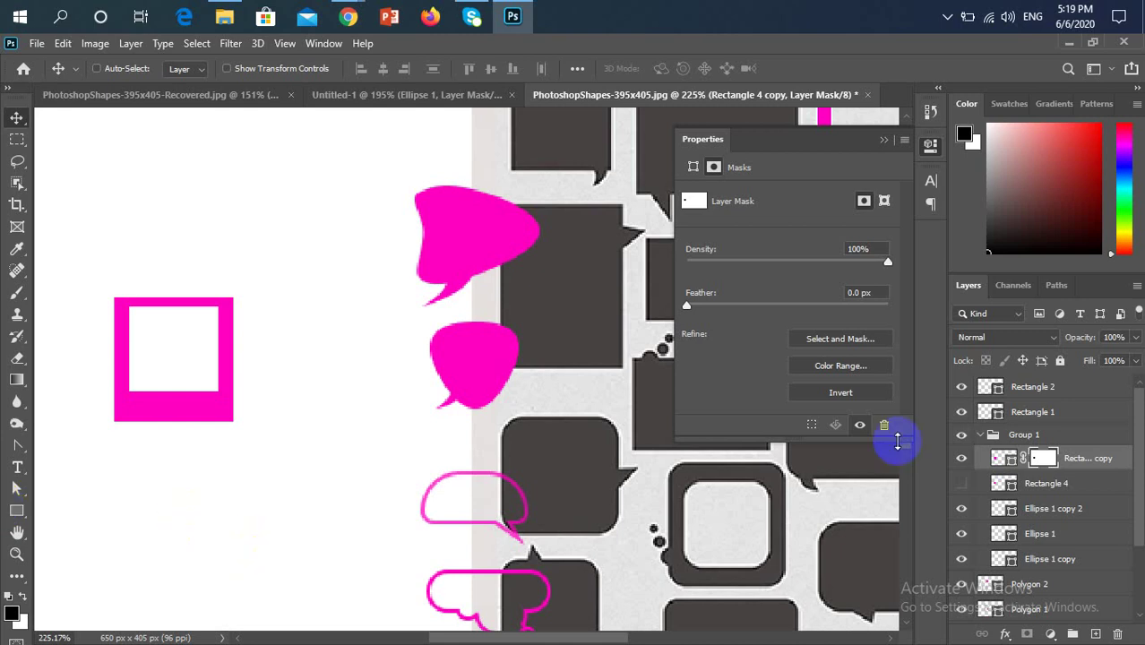
Step: Toggle Rectangle 4's visibility to compare the cut-out, and delete both Rectangle 4 and its masked copy
{"action": "left_click", "coordinate": [960, 491]}
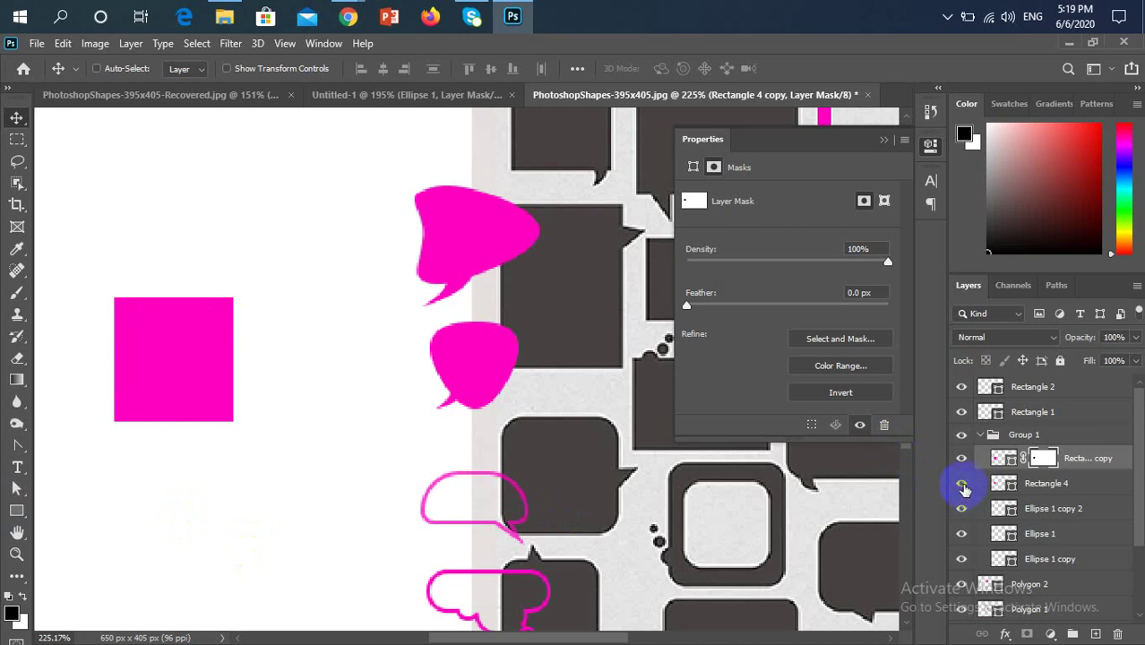
{"action": "left_click", "coordinate": [1039, 484]}
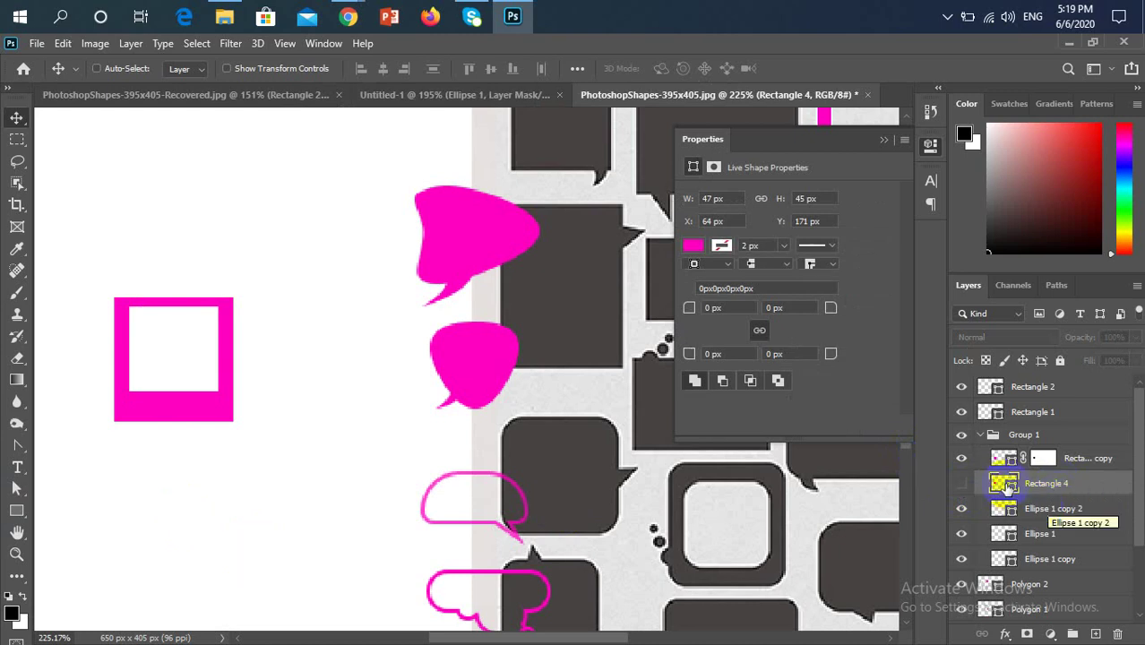
{"action": "left_click", "coordinate": [1107, 461]}
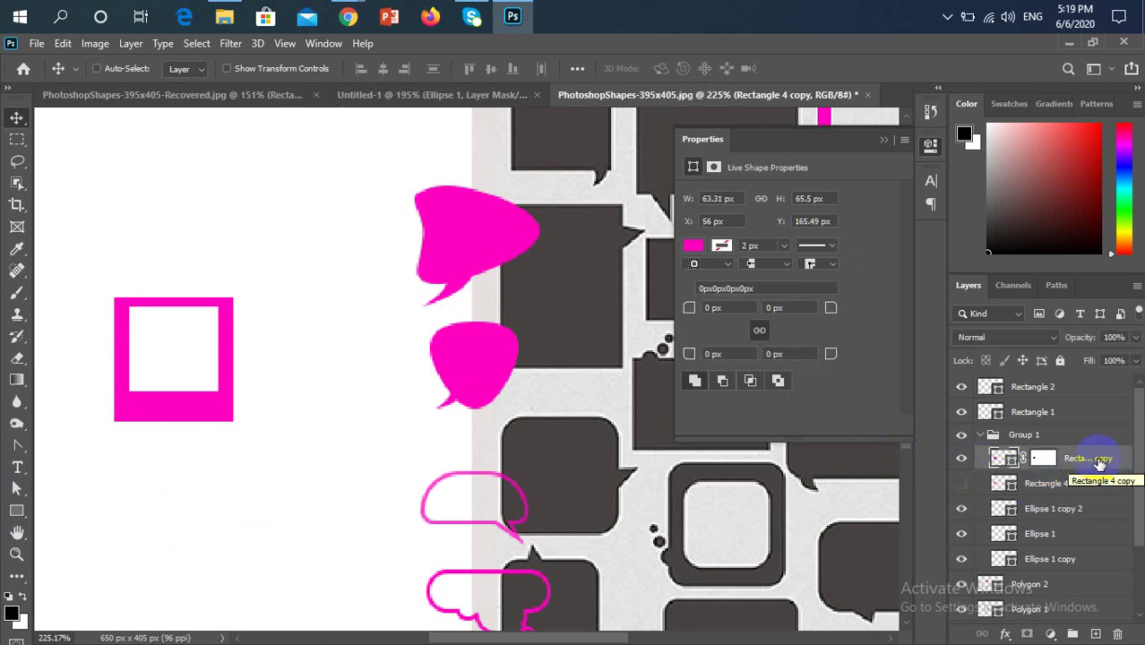
{"action": "key", "text": "Delete"}
{"action": "key", "text": "Delete"}
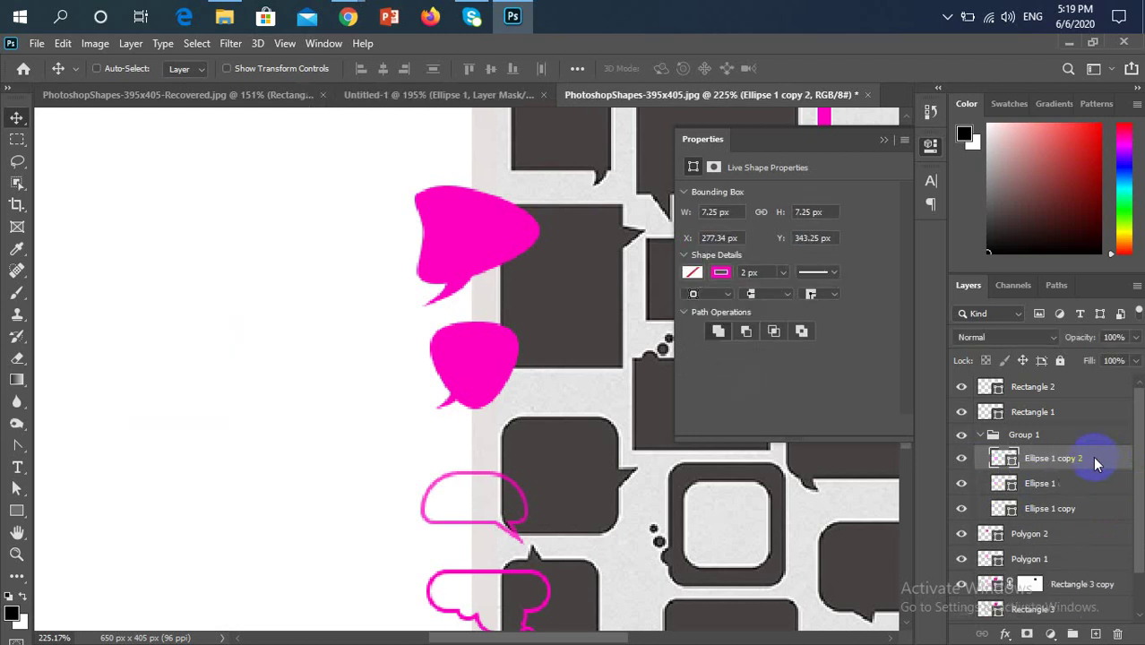
Step: Draw a new square about 74 × 74 px in the blank canvas area with a magenta fill and no stroke
{"action": "left_click", "coordinate": [16, 510]}
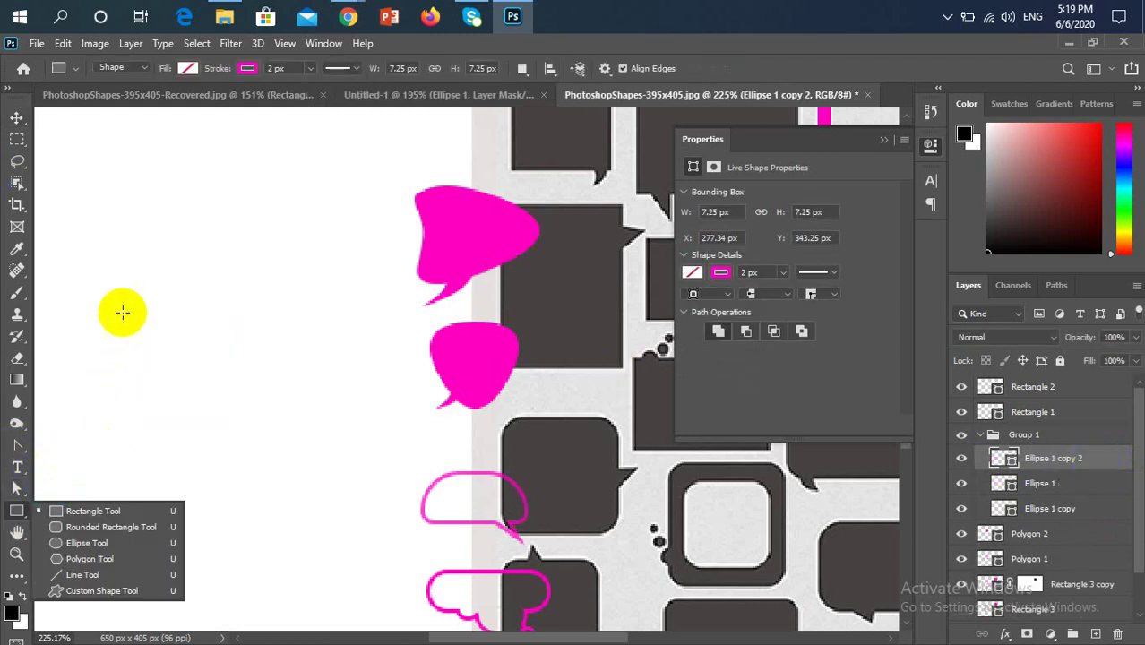
{"action": "mouse_move", "coordinate": [124, 311]}
{"action": "left_mouse_down"}
{"action": "mouse_move", "coordinate": [233, 427]}
{"action": "mouse_move", "coordinate": [264, 424]}
{"action": "mouse_move", "coordinate": [263, 448]}
{"action": "left_mouse_up"}
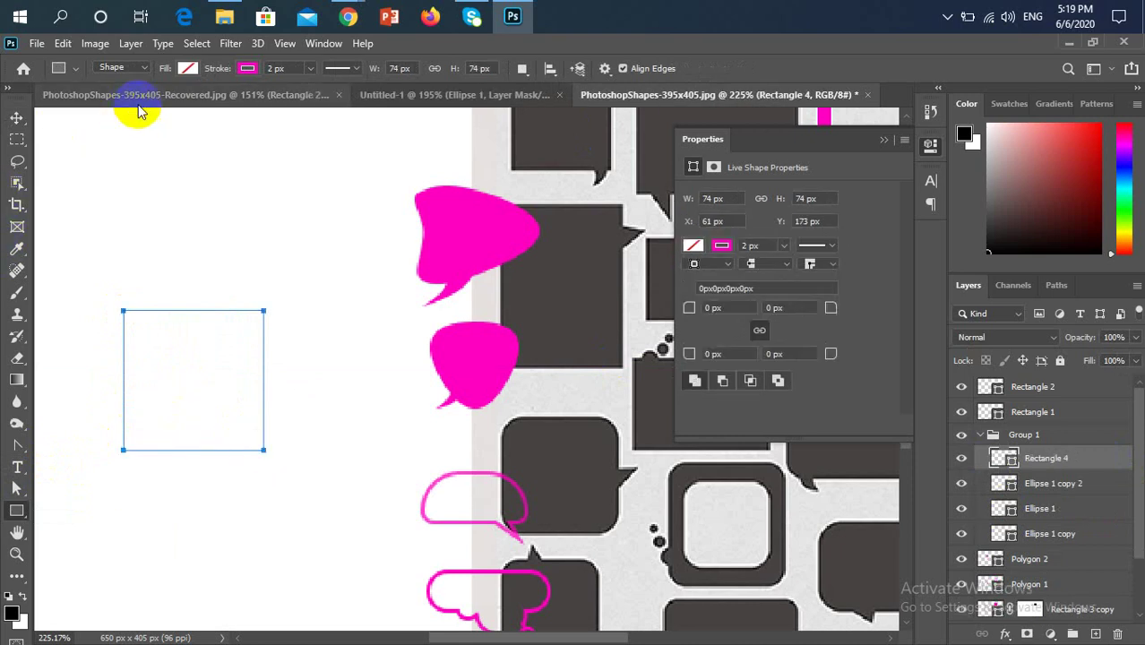
{"action": "left_click", "coordinate": [248, 69]}
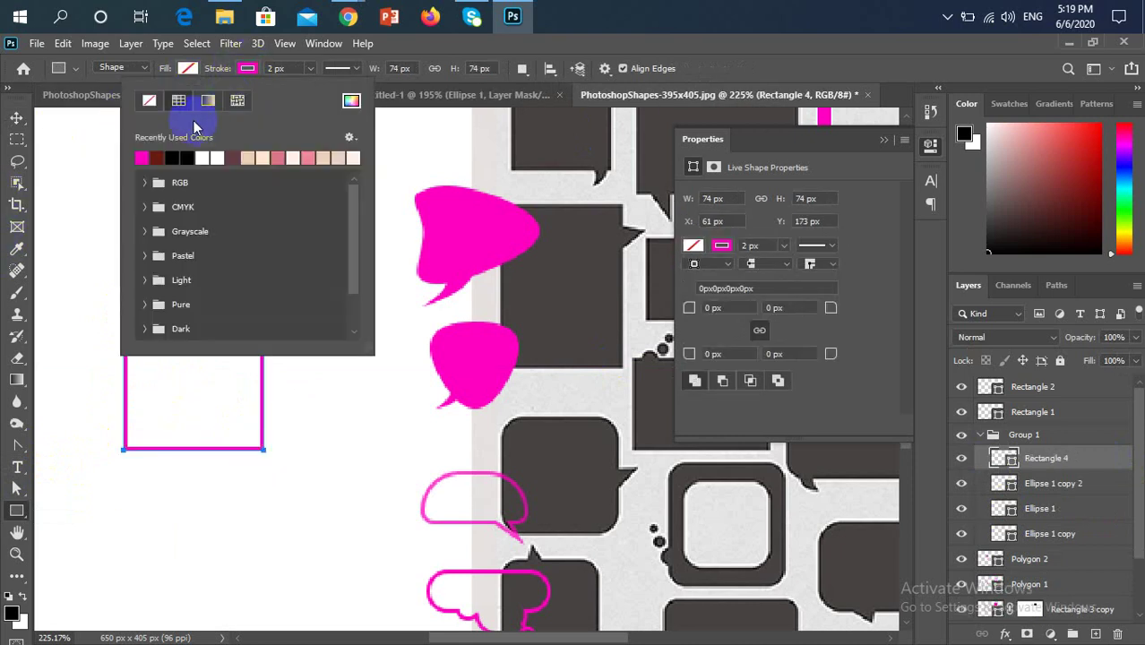
{"action": "left_click", "coordinate": [187, 68]}
{"action": "left_click", "coordinate": [81, 158]}
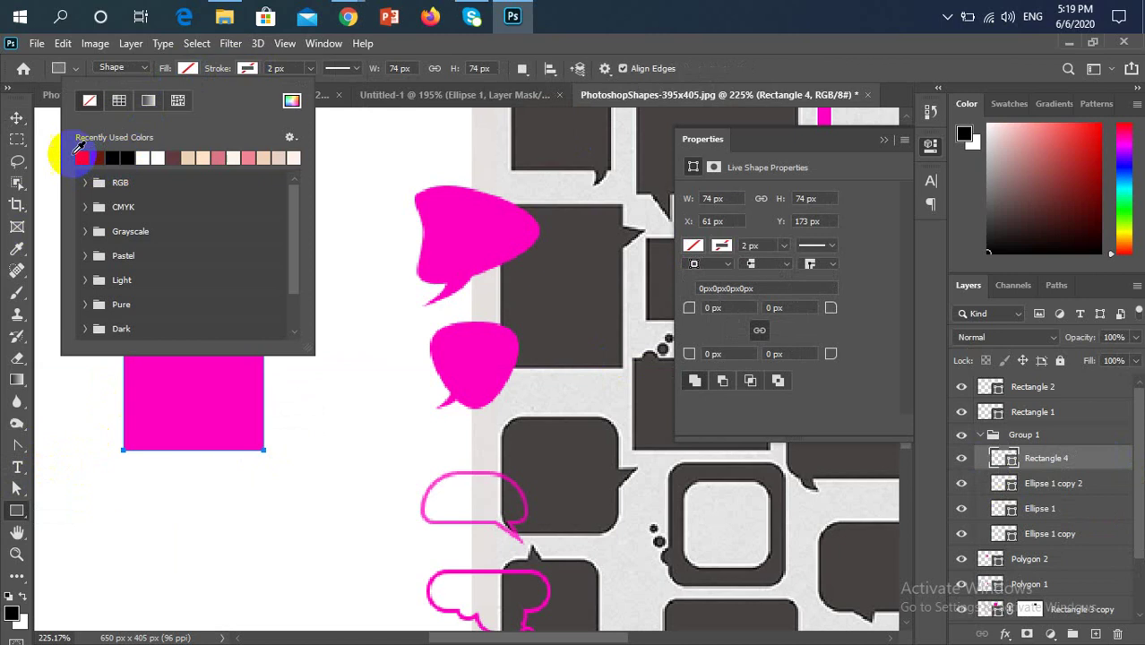
Step: Make a rectangular marquee selection inside the magenta square and hide the selected area with a layer mask, leaving a frame
{"action": "left_click", "coordinate": [17, 139]}
{"action": "left_click", "coordinate": [165, 369]}
{"action": "left_click_drag", "start_coordinate": [148, 339], "coordinate": [238, 420]}
{"action": "key", "text": "v"}
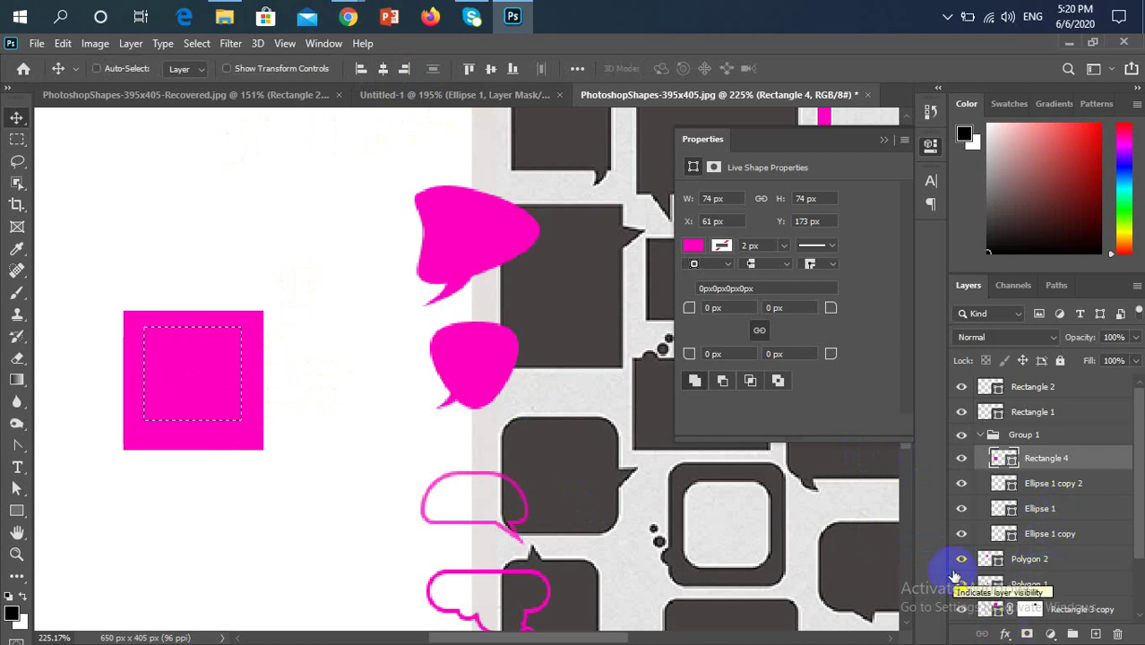
{"action": "left_click", "coordinate": [1027, 634]}
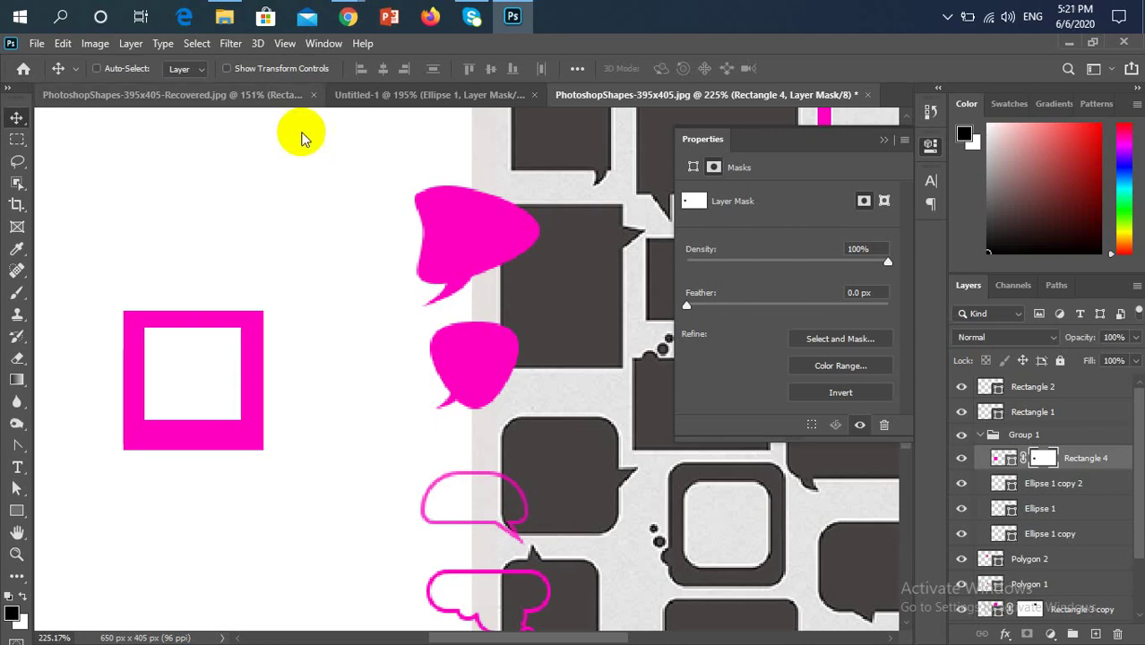
Step: Switch to the Google Meet call in Chrome, show the participant list and look through the attendees
{"action": "mouse_move", "coordinate": [366, 22]}
{"action": "left_click", "coordinate": [276, 146]}
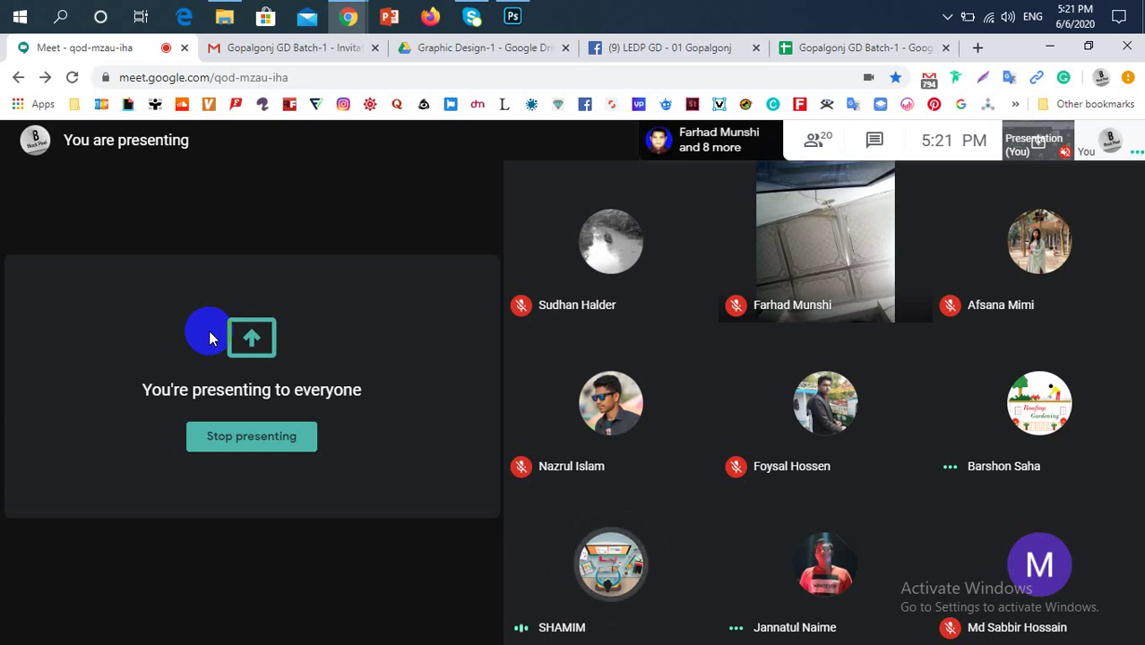
{"action": "mouse_move", "coordinate": [238, 570]}
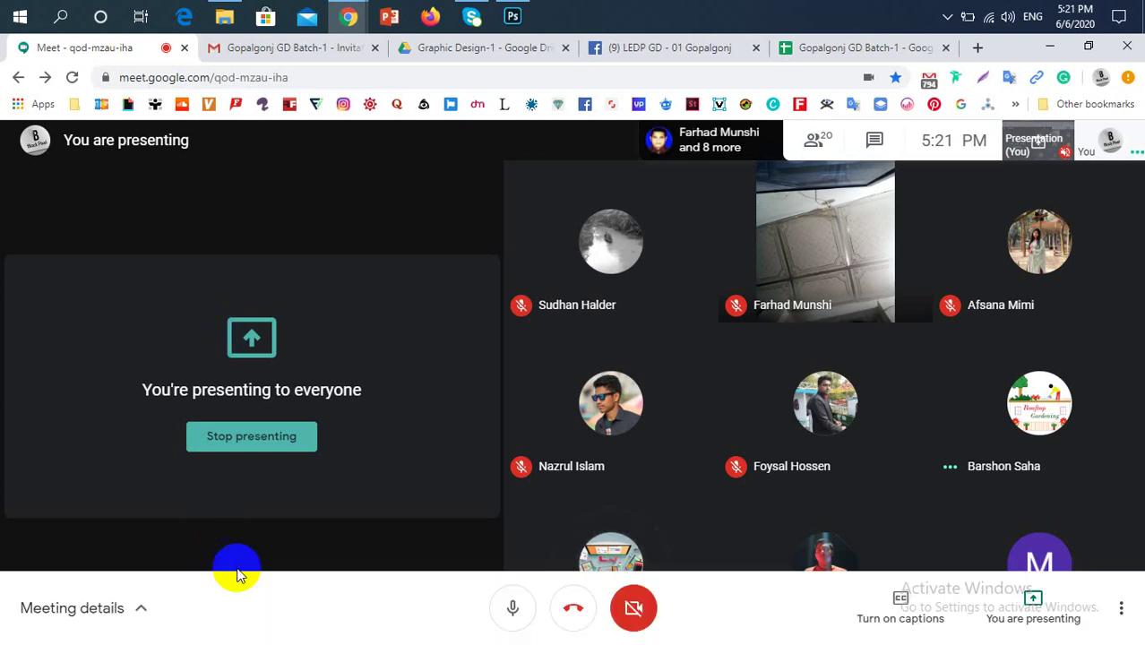
{"action": "left_click", "coordinate": [817, 139]}
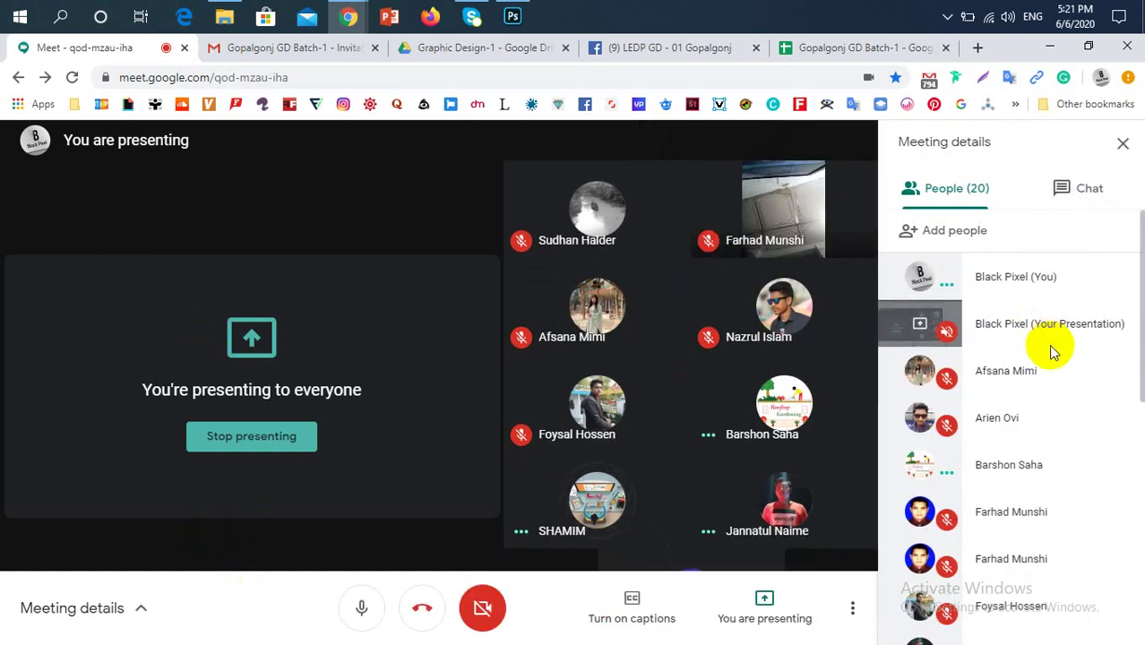
{"action": "scroll", "coordinate": [1050, 350], "scroll_direction": "down", "scroll_amount": 1}
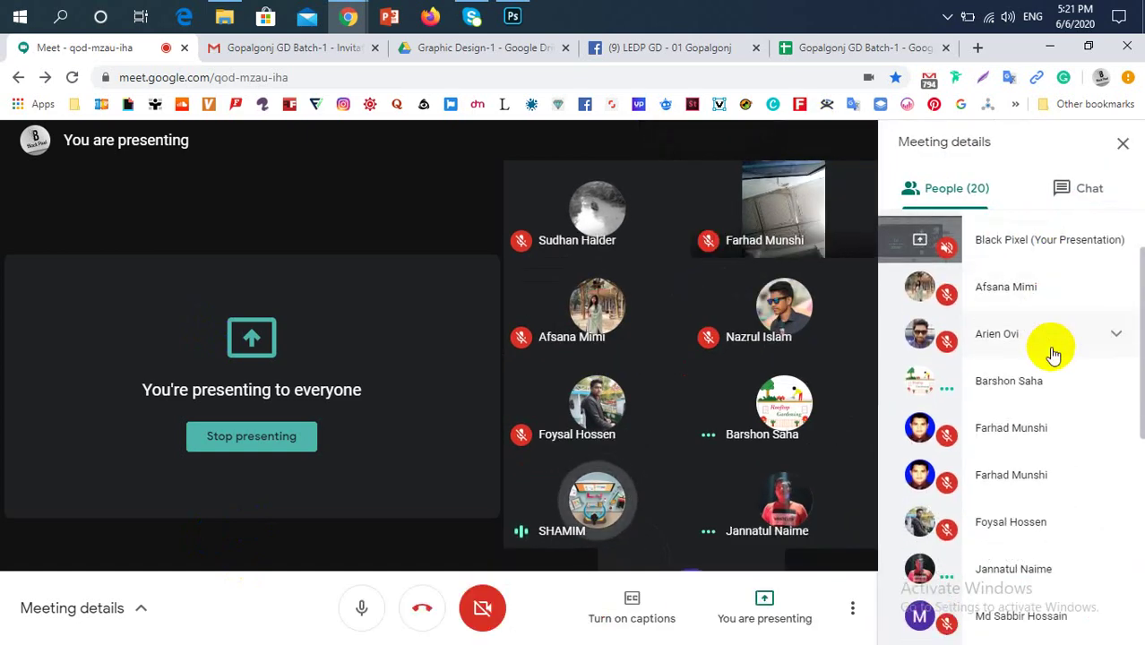
{"action": "scroll", "coordinate": [1052, 354], "scroll_direction": "down", "scroll_amount": 2}
{"action": "scroll", "coordinate": [1054, 353], "scroll_direction": "down", "scroll_amount": 2}
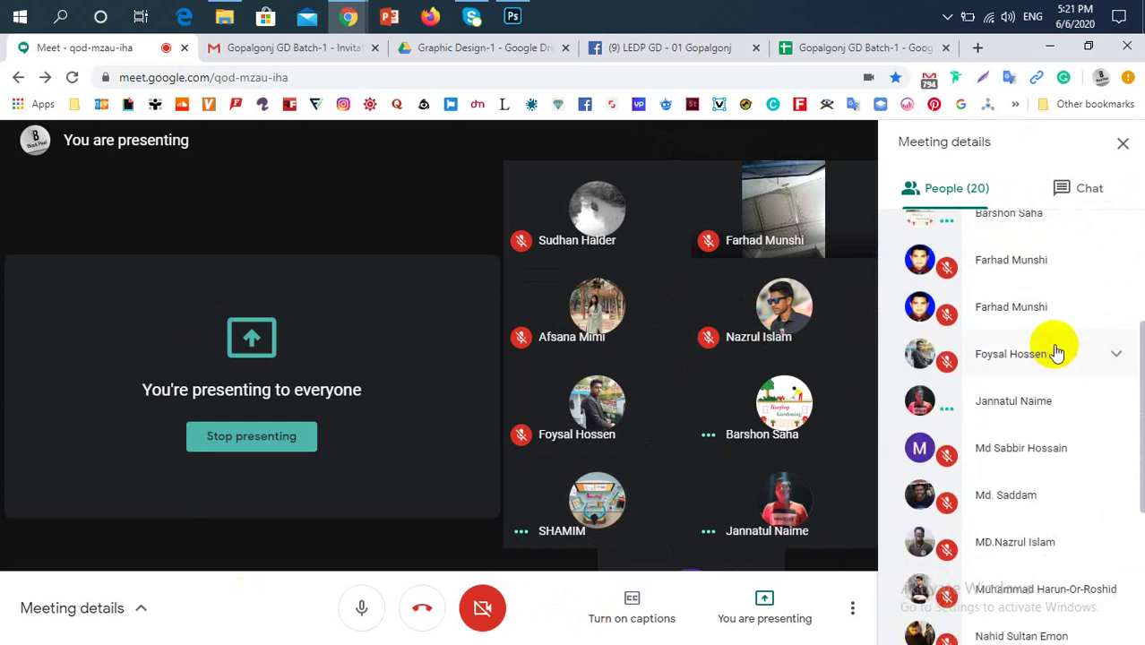